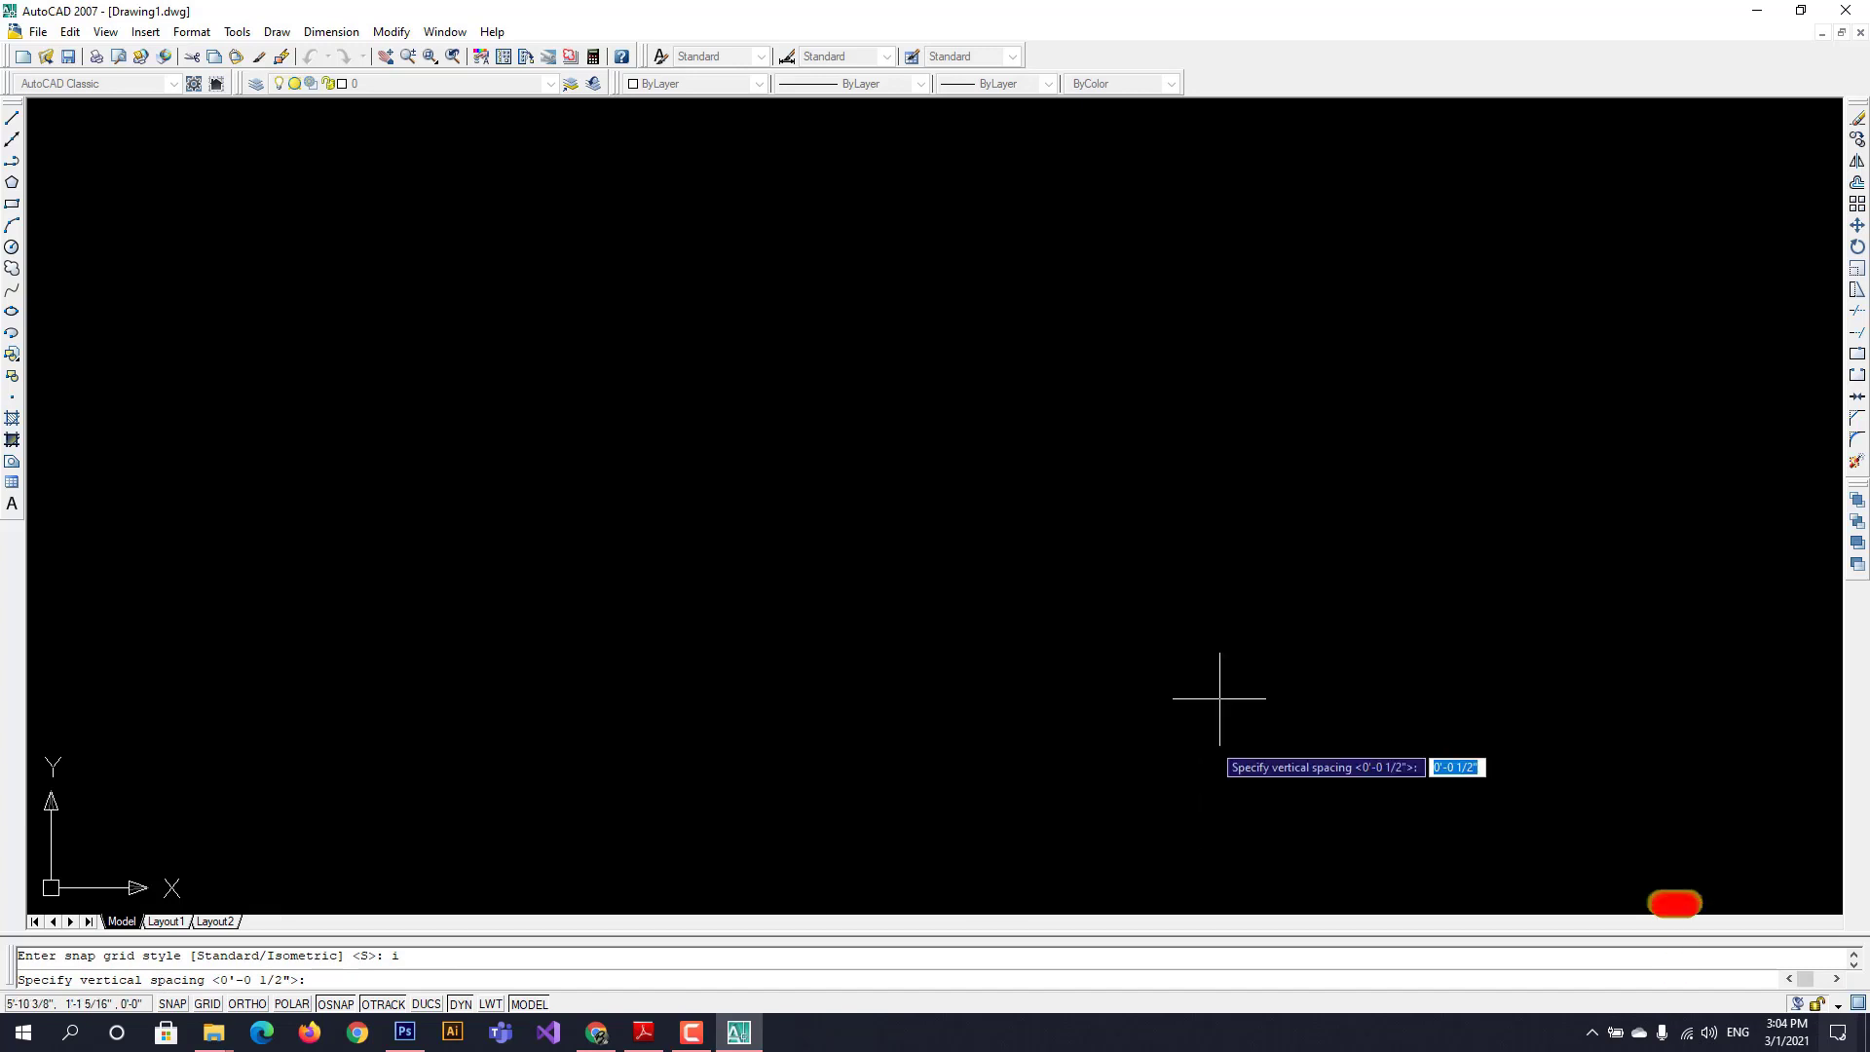
- Pick two points for the isometric snap grid's vertical spacing, and turn snap off and ortho on
{"action": "left_click", "coordinate": [1062, 361]}
{"action": "left_click", "coordinate": [1096, 450]}
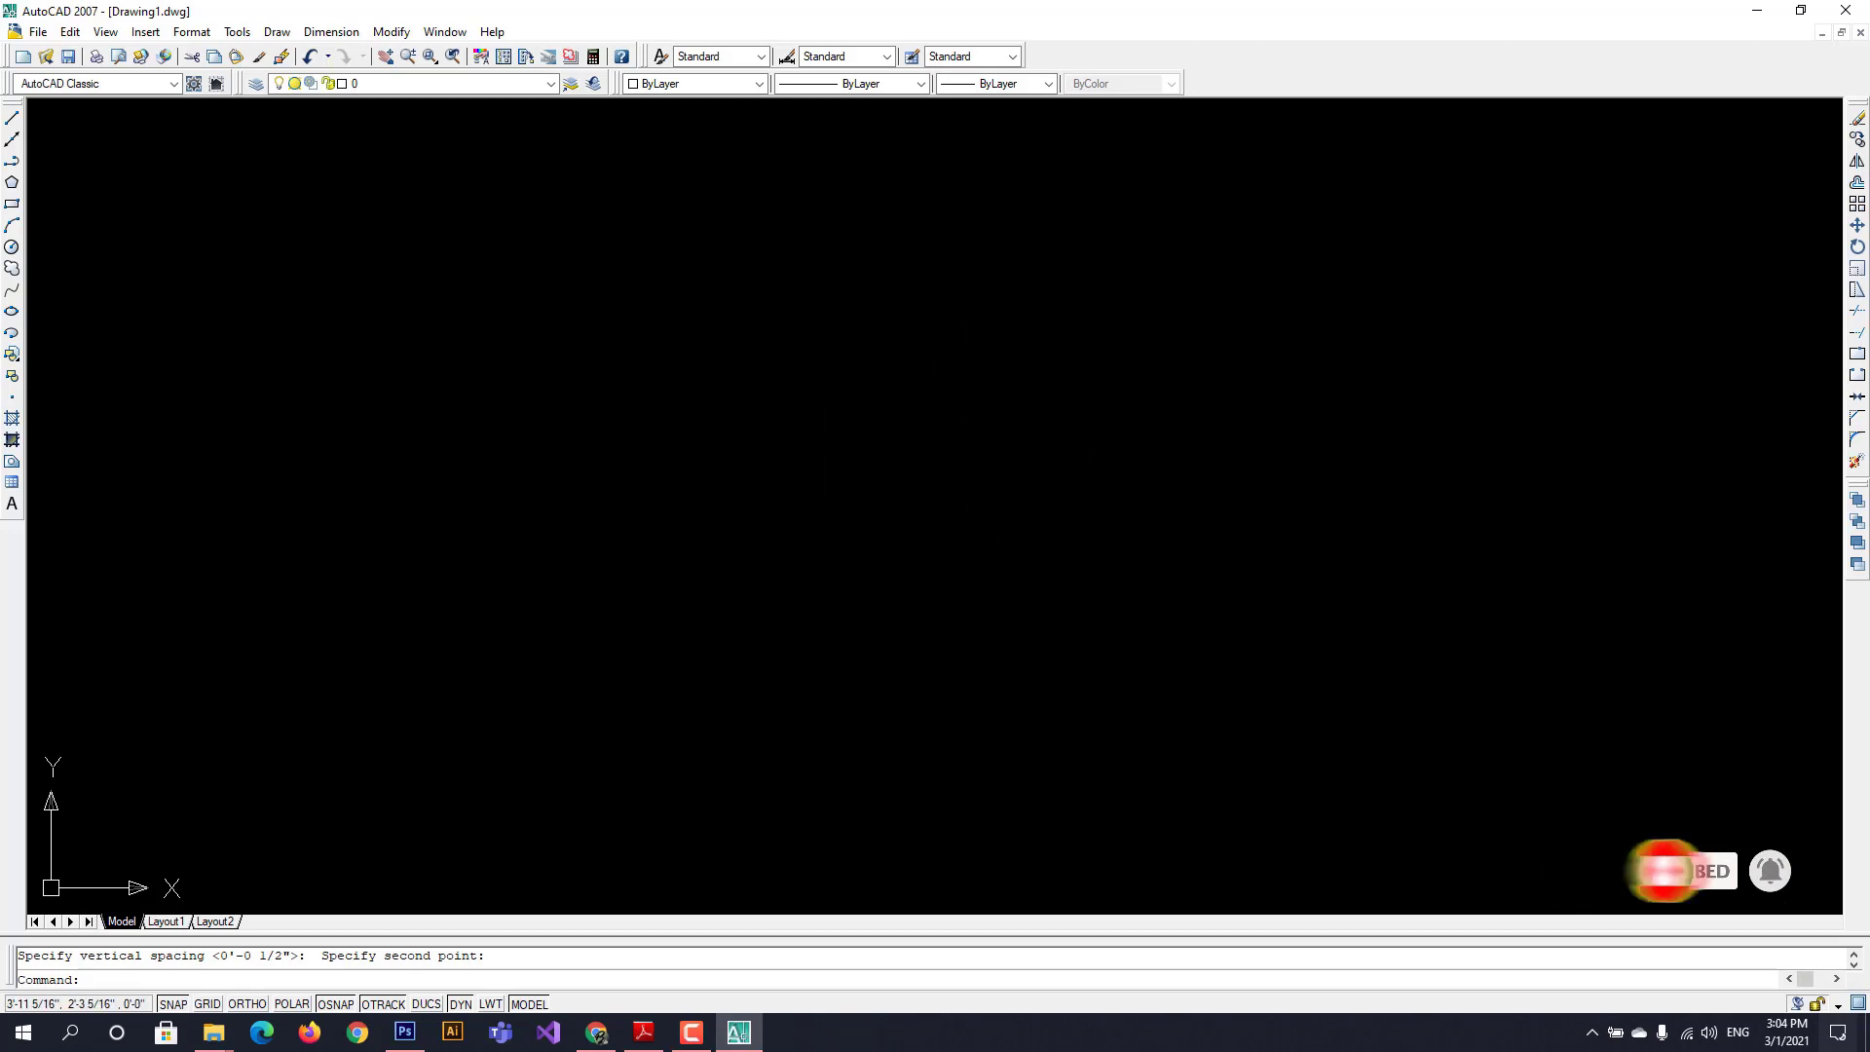
{"action": "left_click", "coordinate": [172, 1005]}
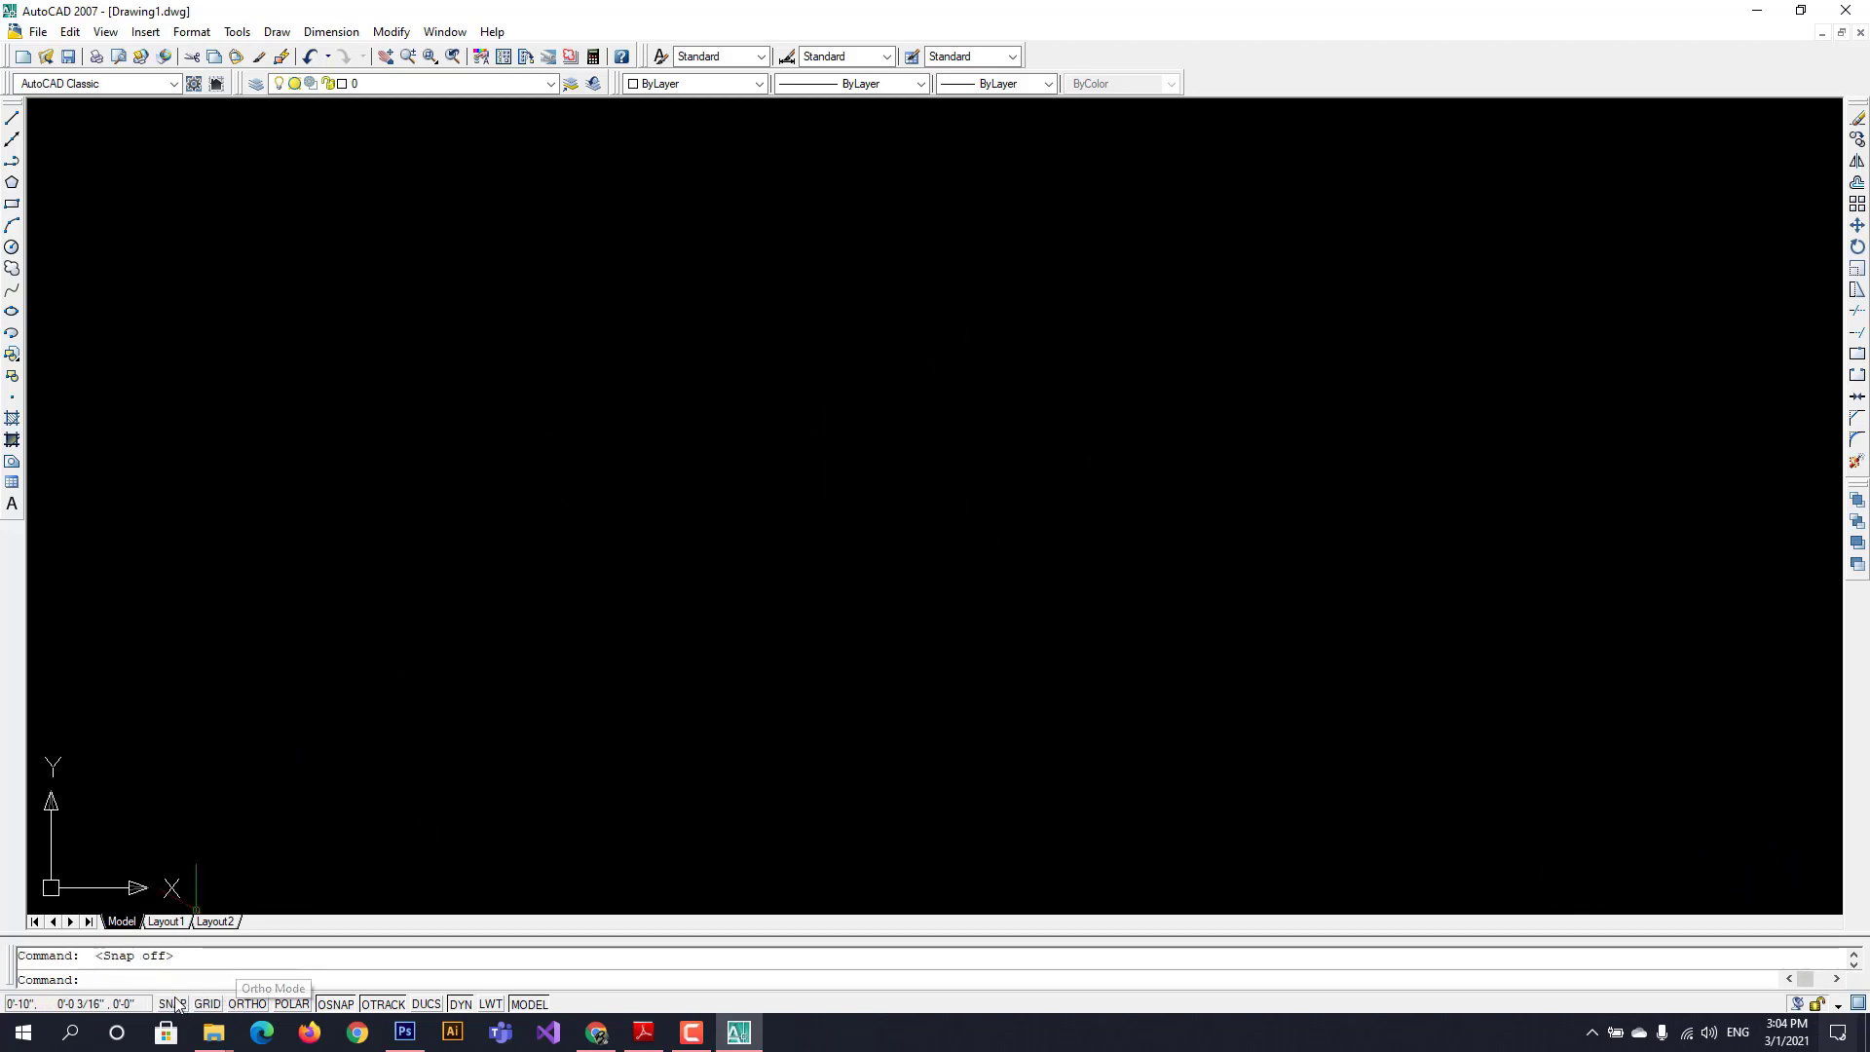
{"action": "left_click", "coordinate": [247, 1003]}
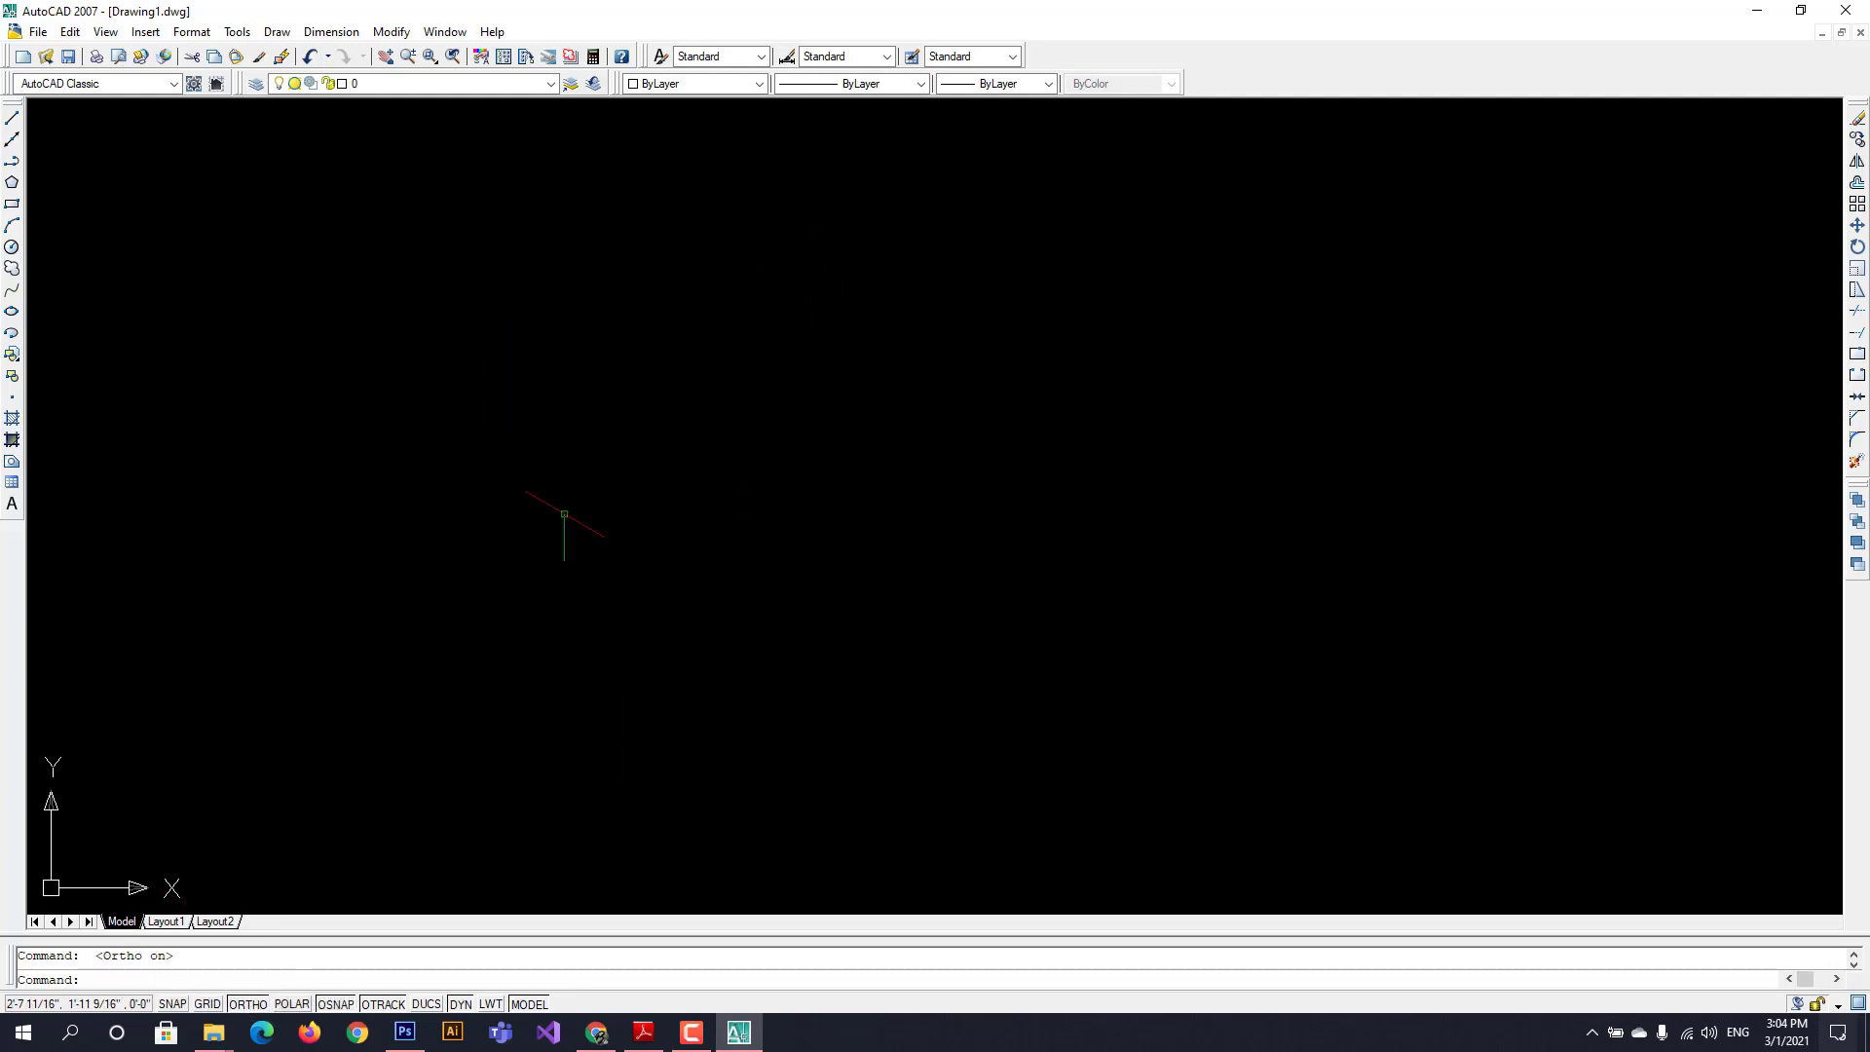
- Consult Example 2's isometric projection in the PDF and draw its left edge in AutoCAD as a 4-unit line straight down
{"action": "left_click", "coordinate": [646, 1031]}
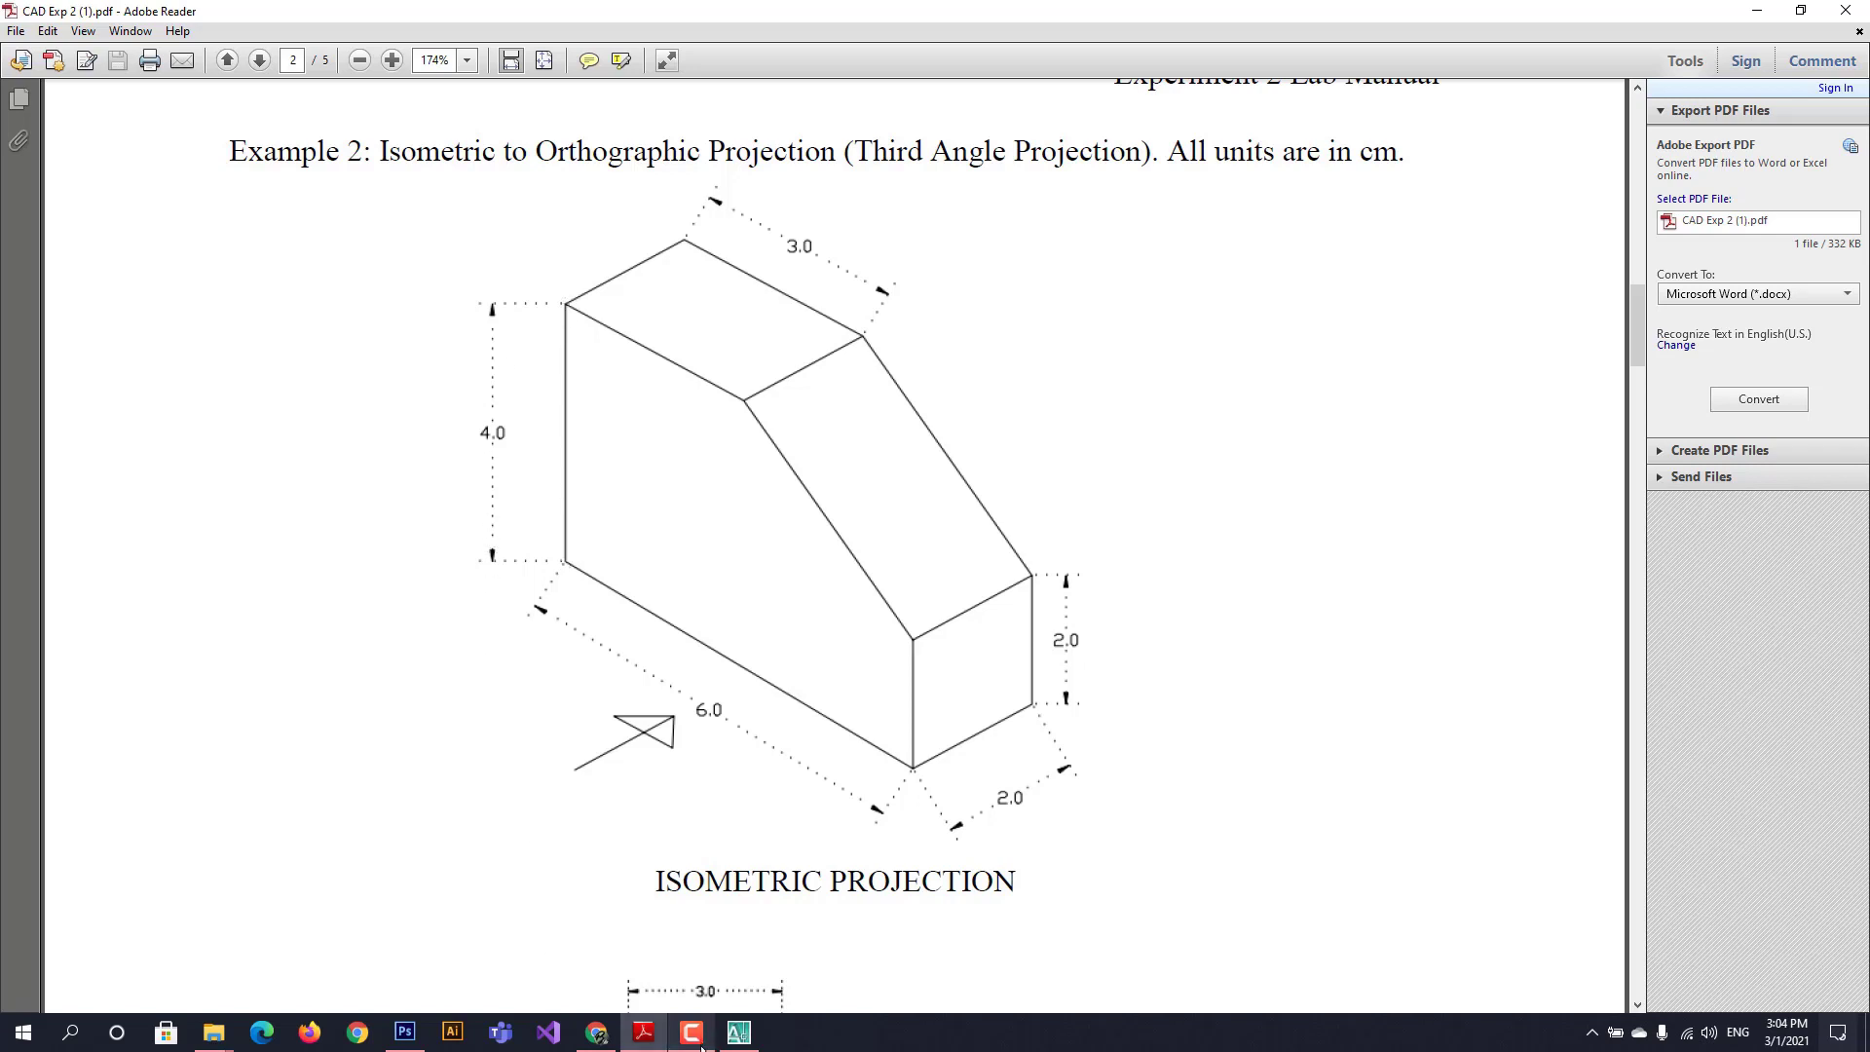
{"action": "left_click", "coordinate": [738, 1032]}
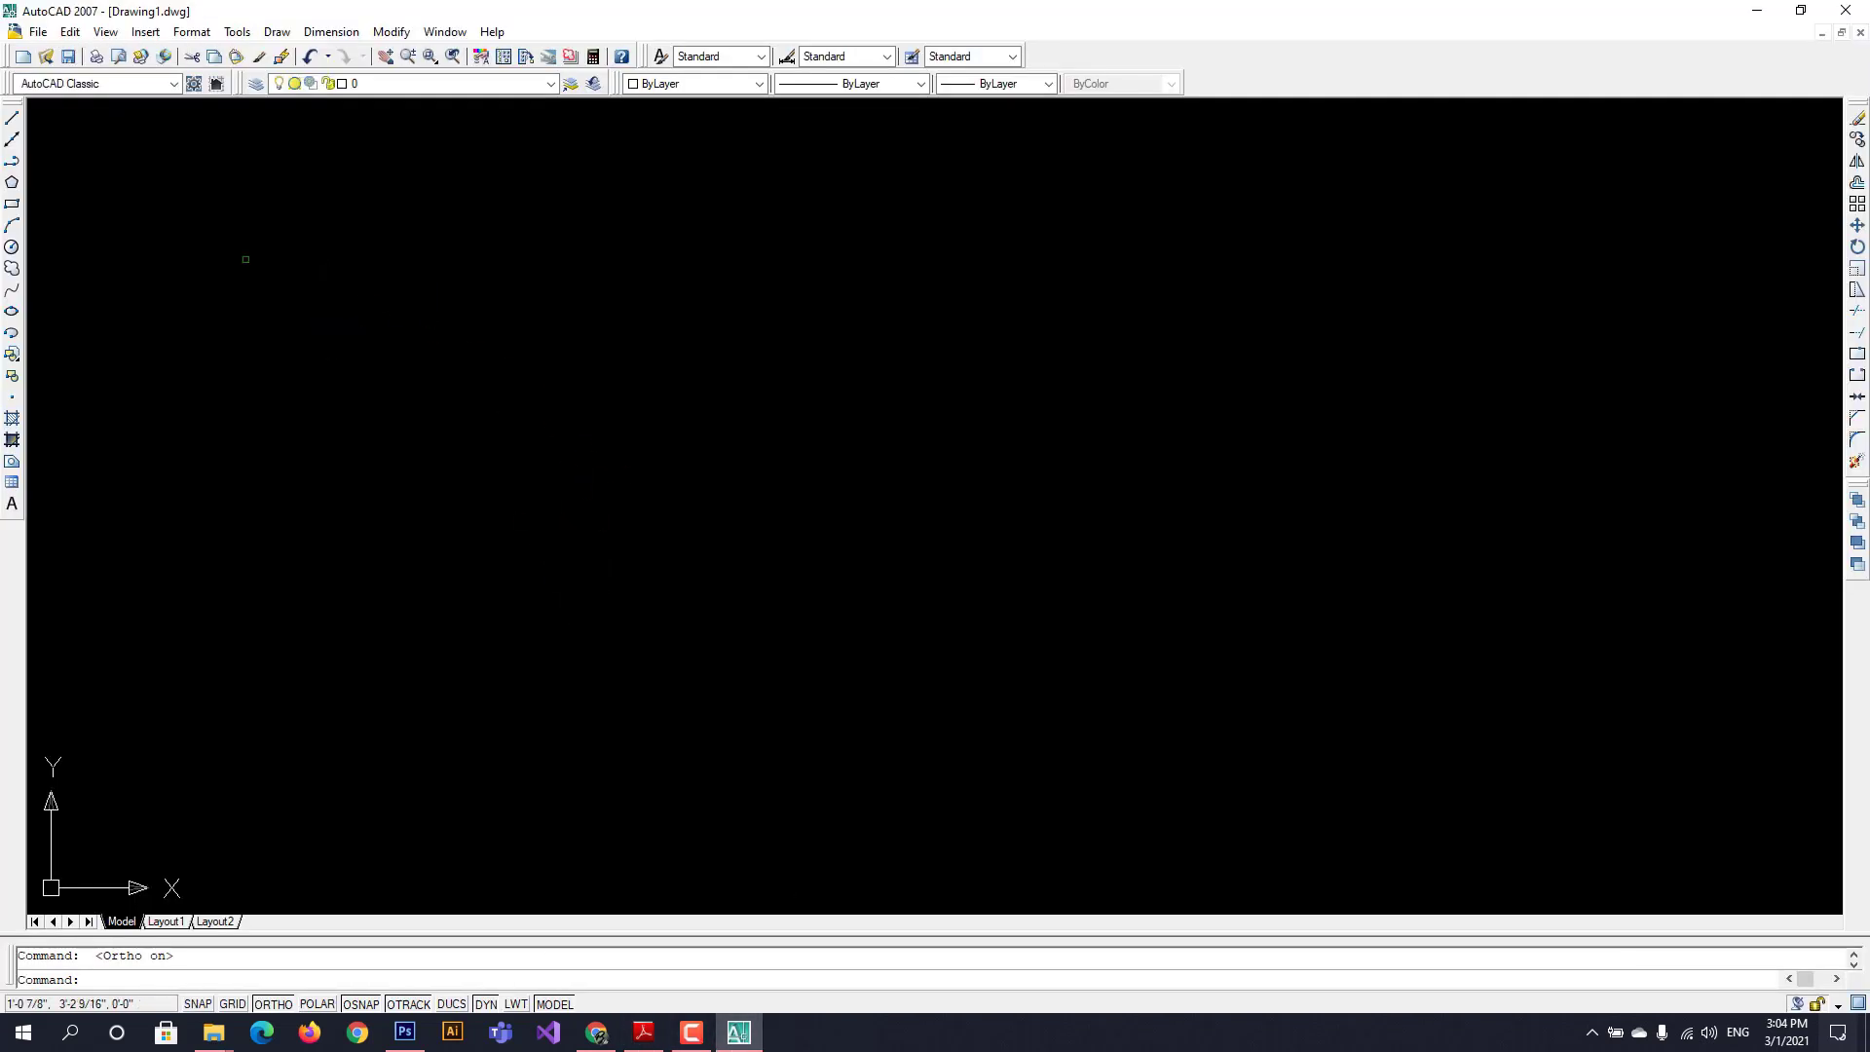
{"action": "left_click", "coordinate": [12, 118]}
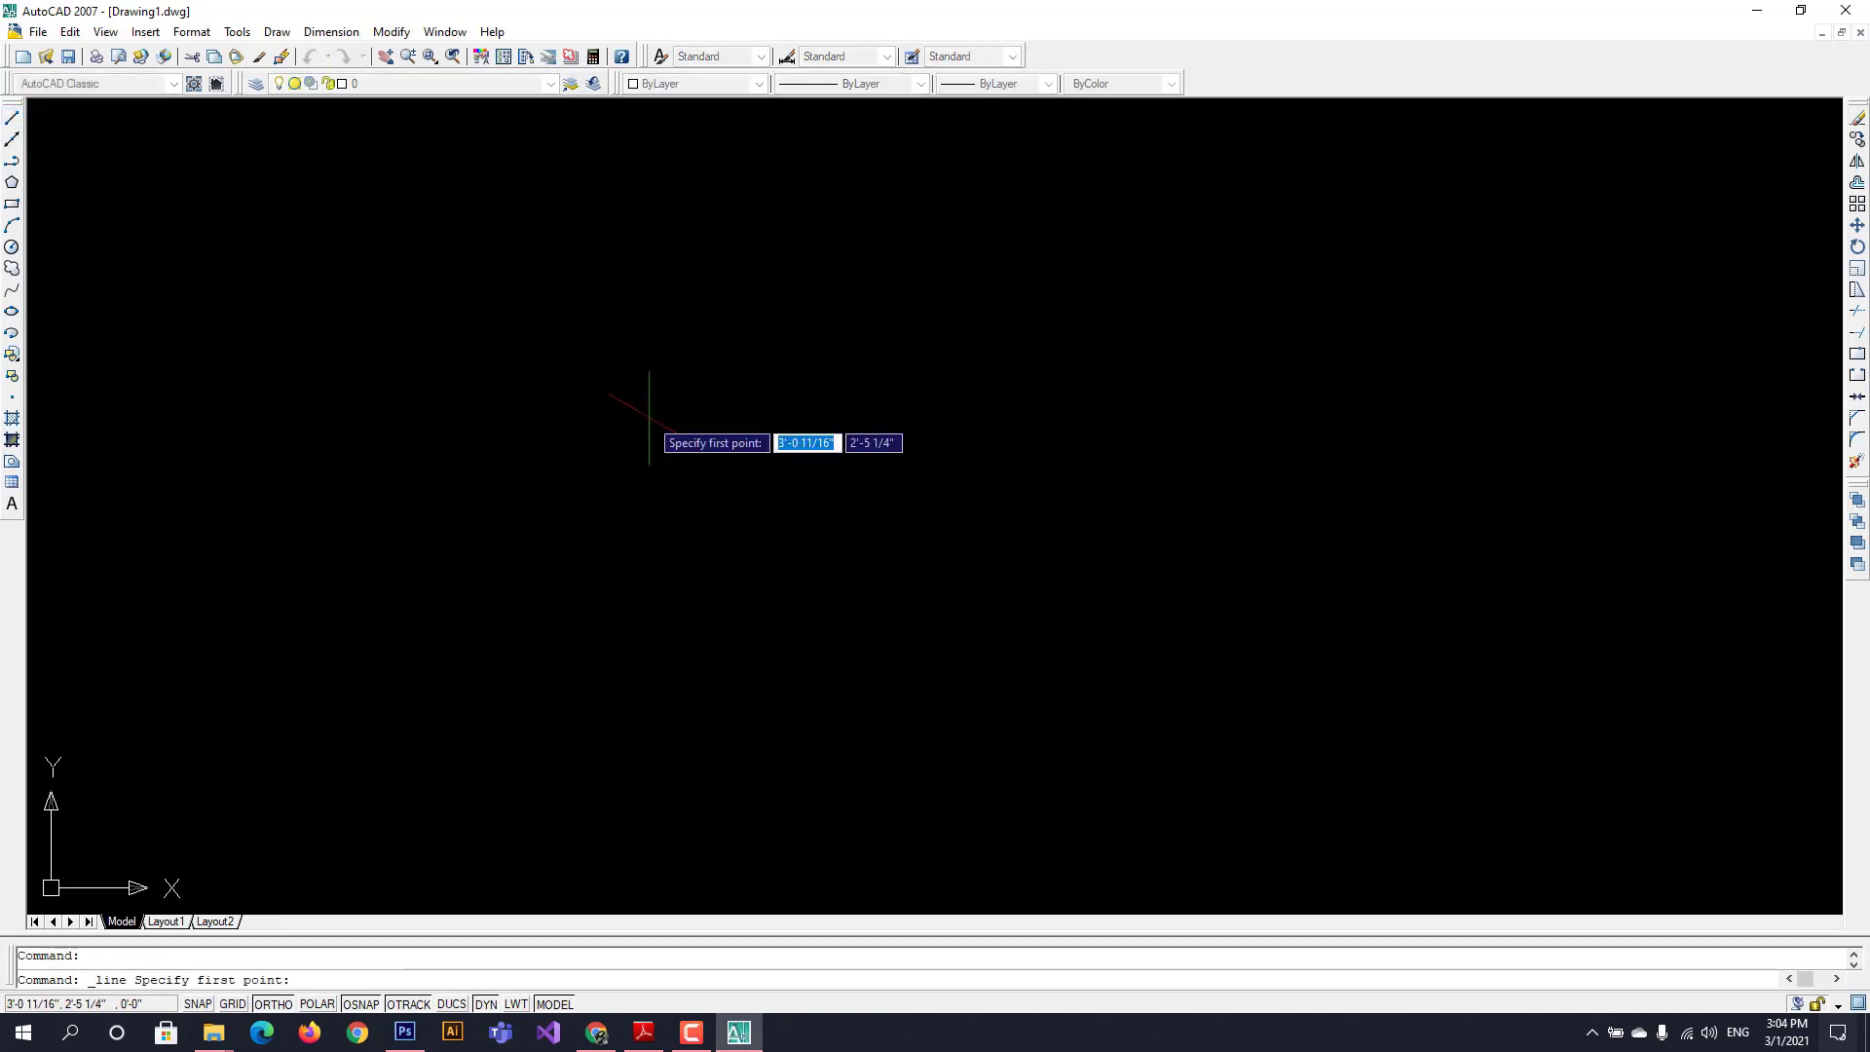
{"action": "left_click", "coordinate": [468, 324]}
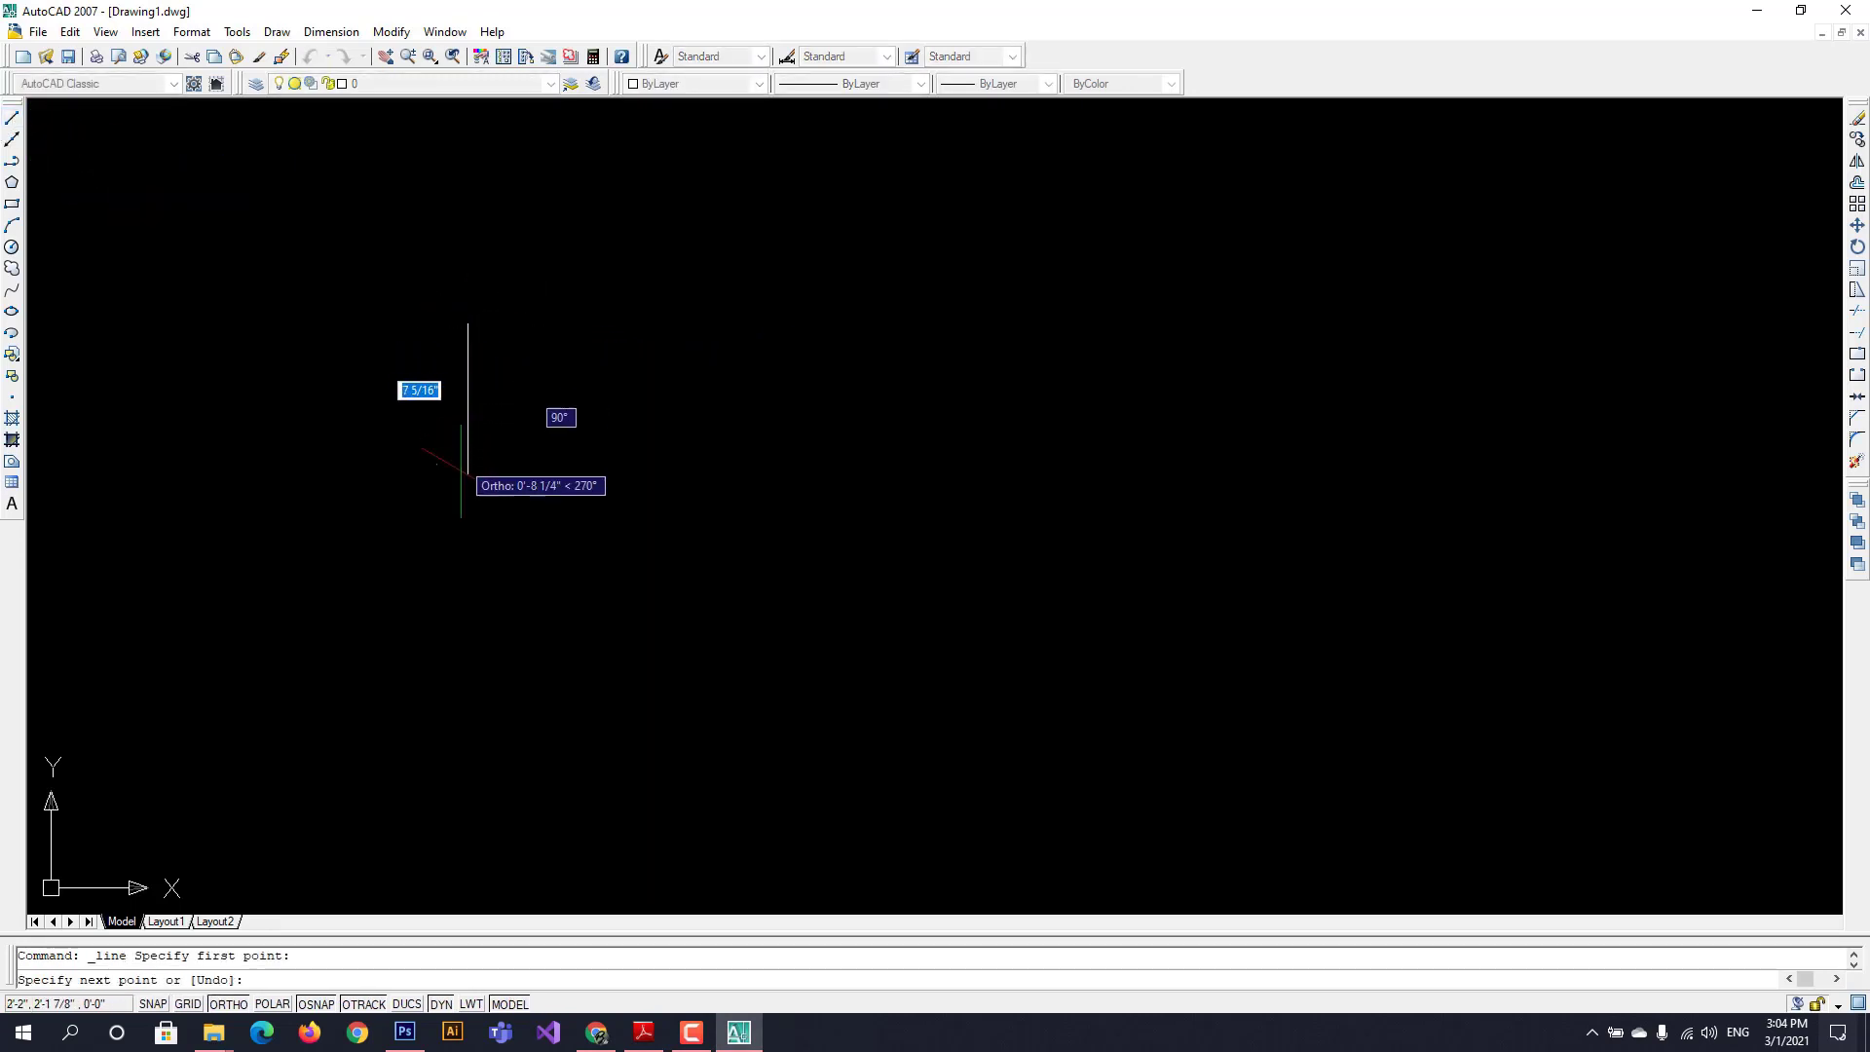
{"action": "type", "text": "4"}
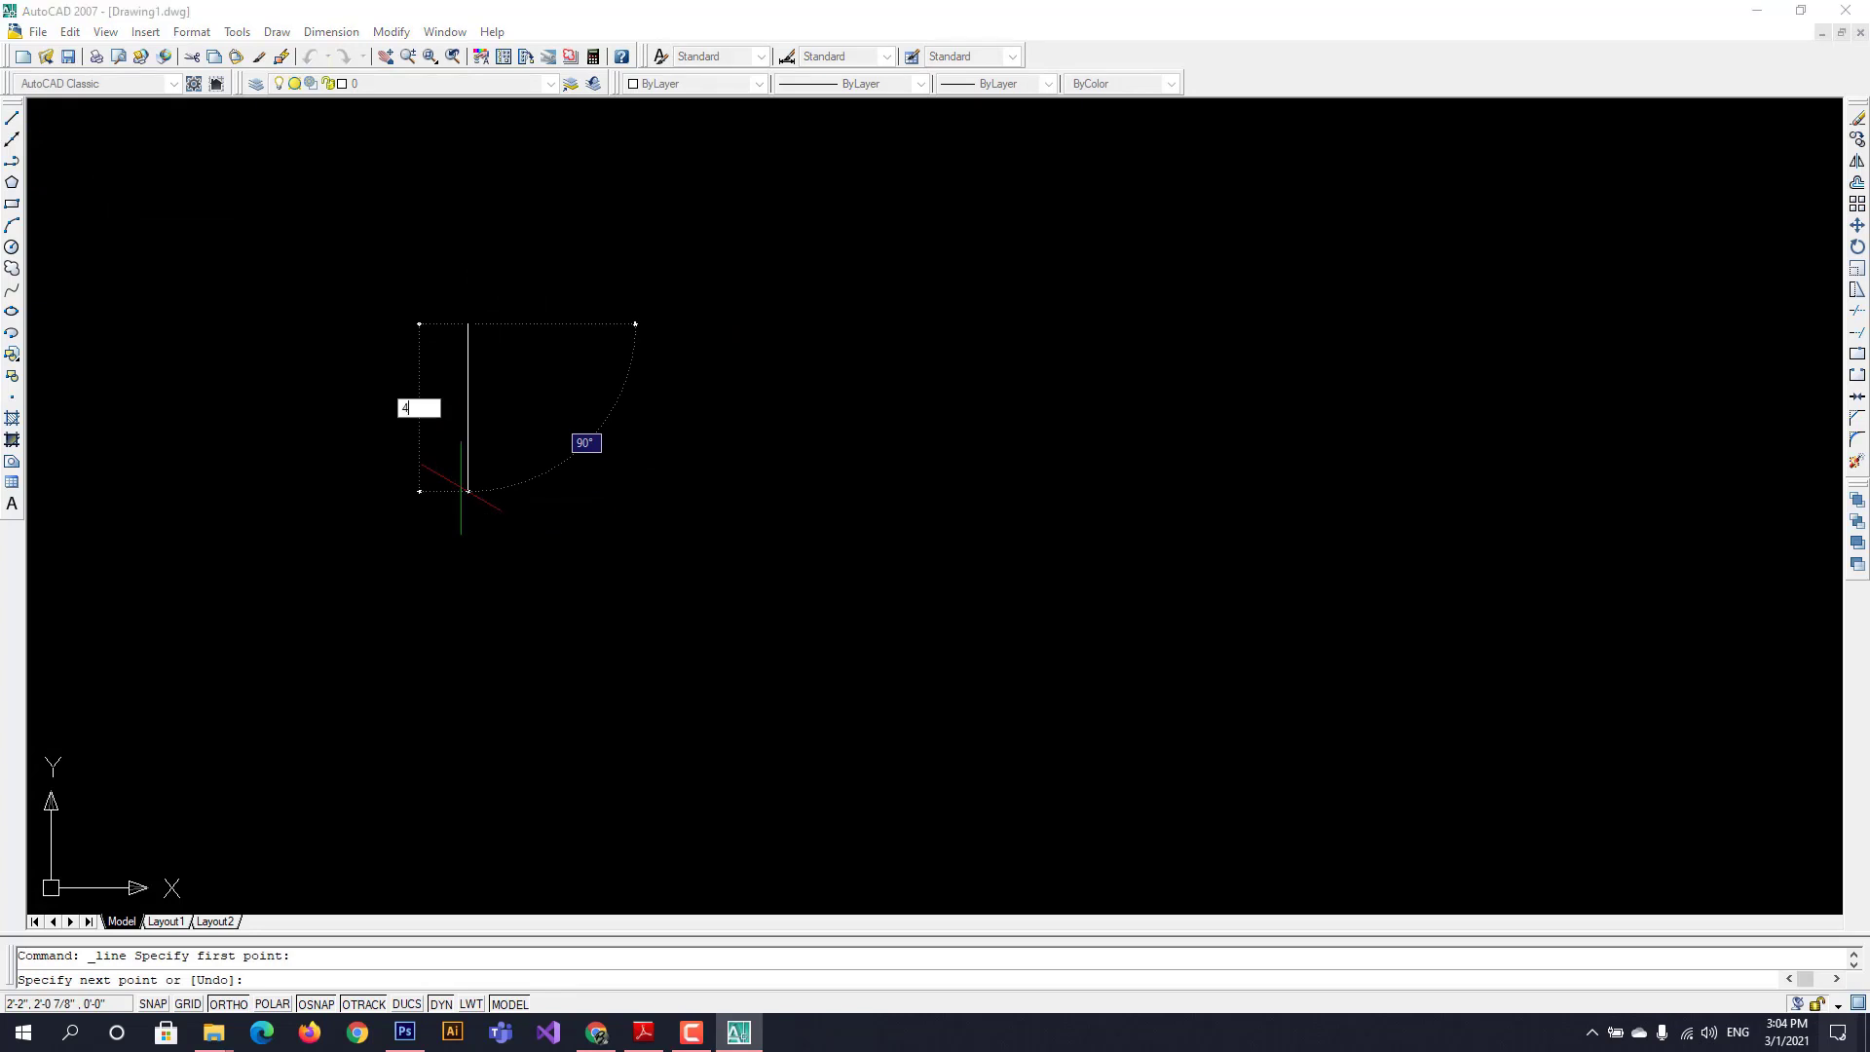
{"action": "key", "text": "Return"}
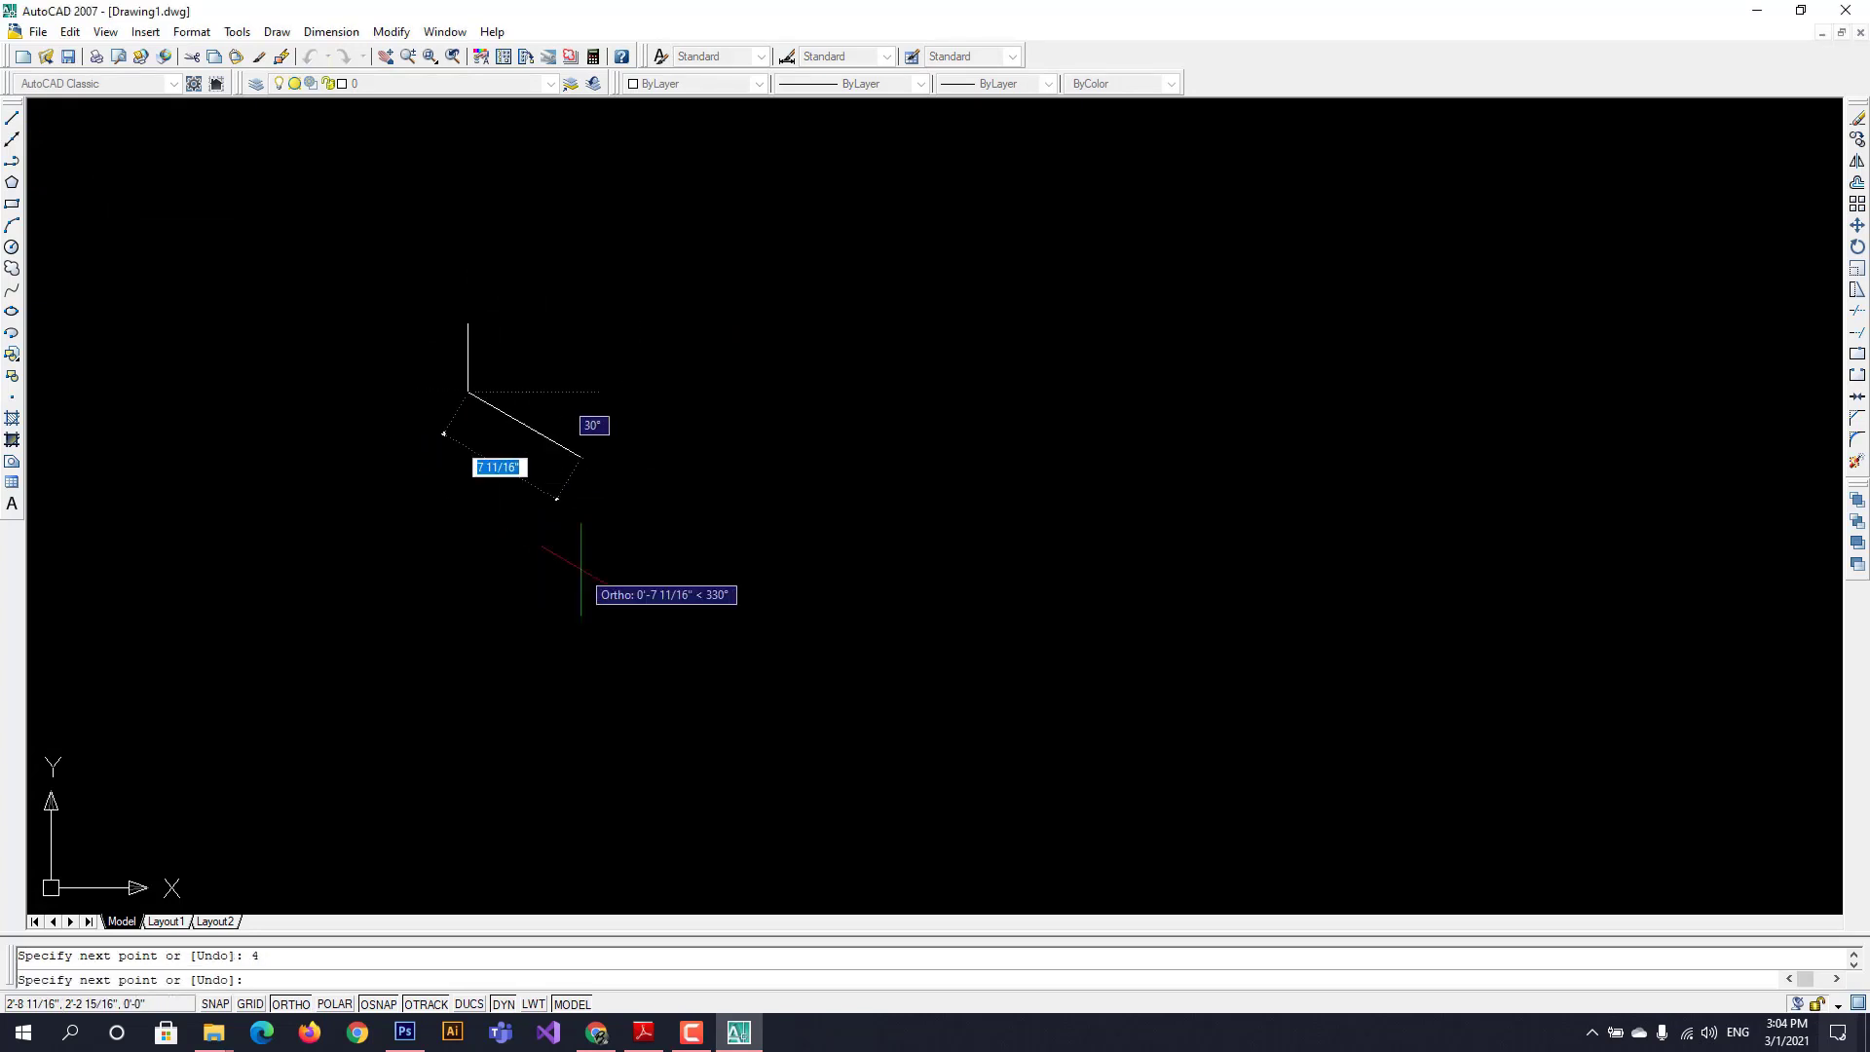
- Check the base edge in the PDF and continue the line 6 units at 330° from the vertical edge's lower end
{"action": "left_click", "coordinate": [655, 1038]}
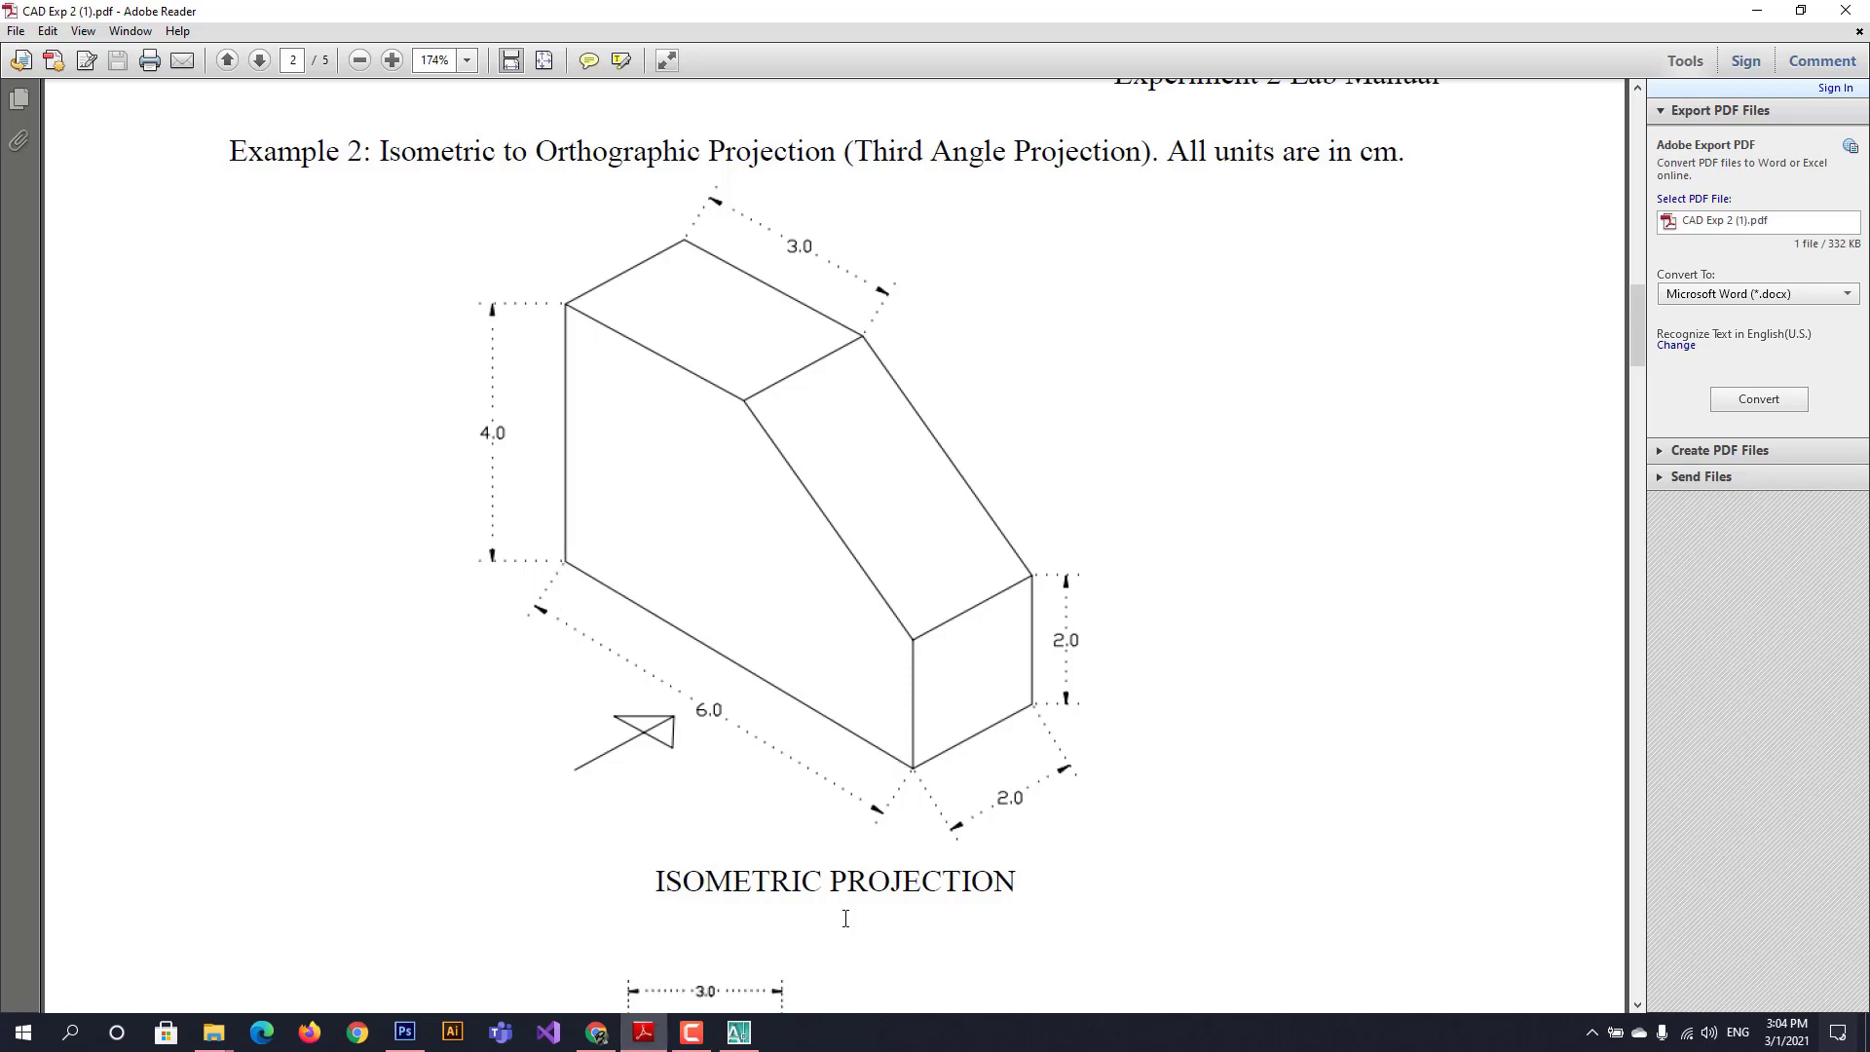
{"action": "left_click", "coordinate": [738, 1033]}
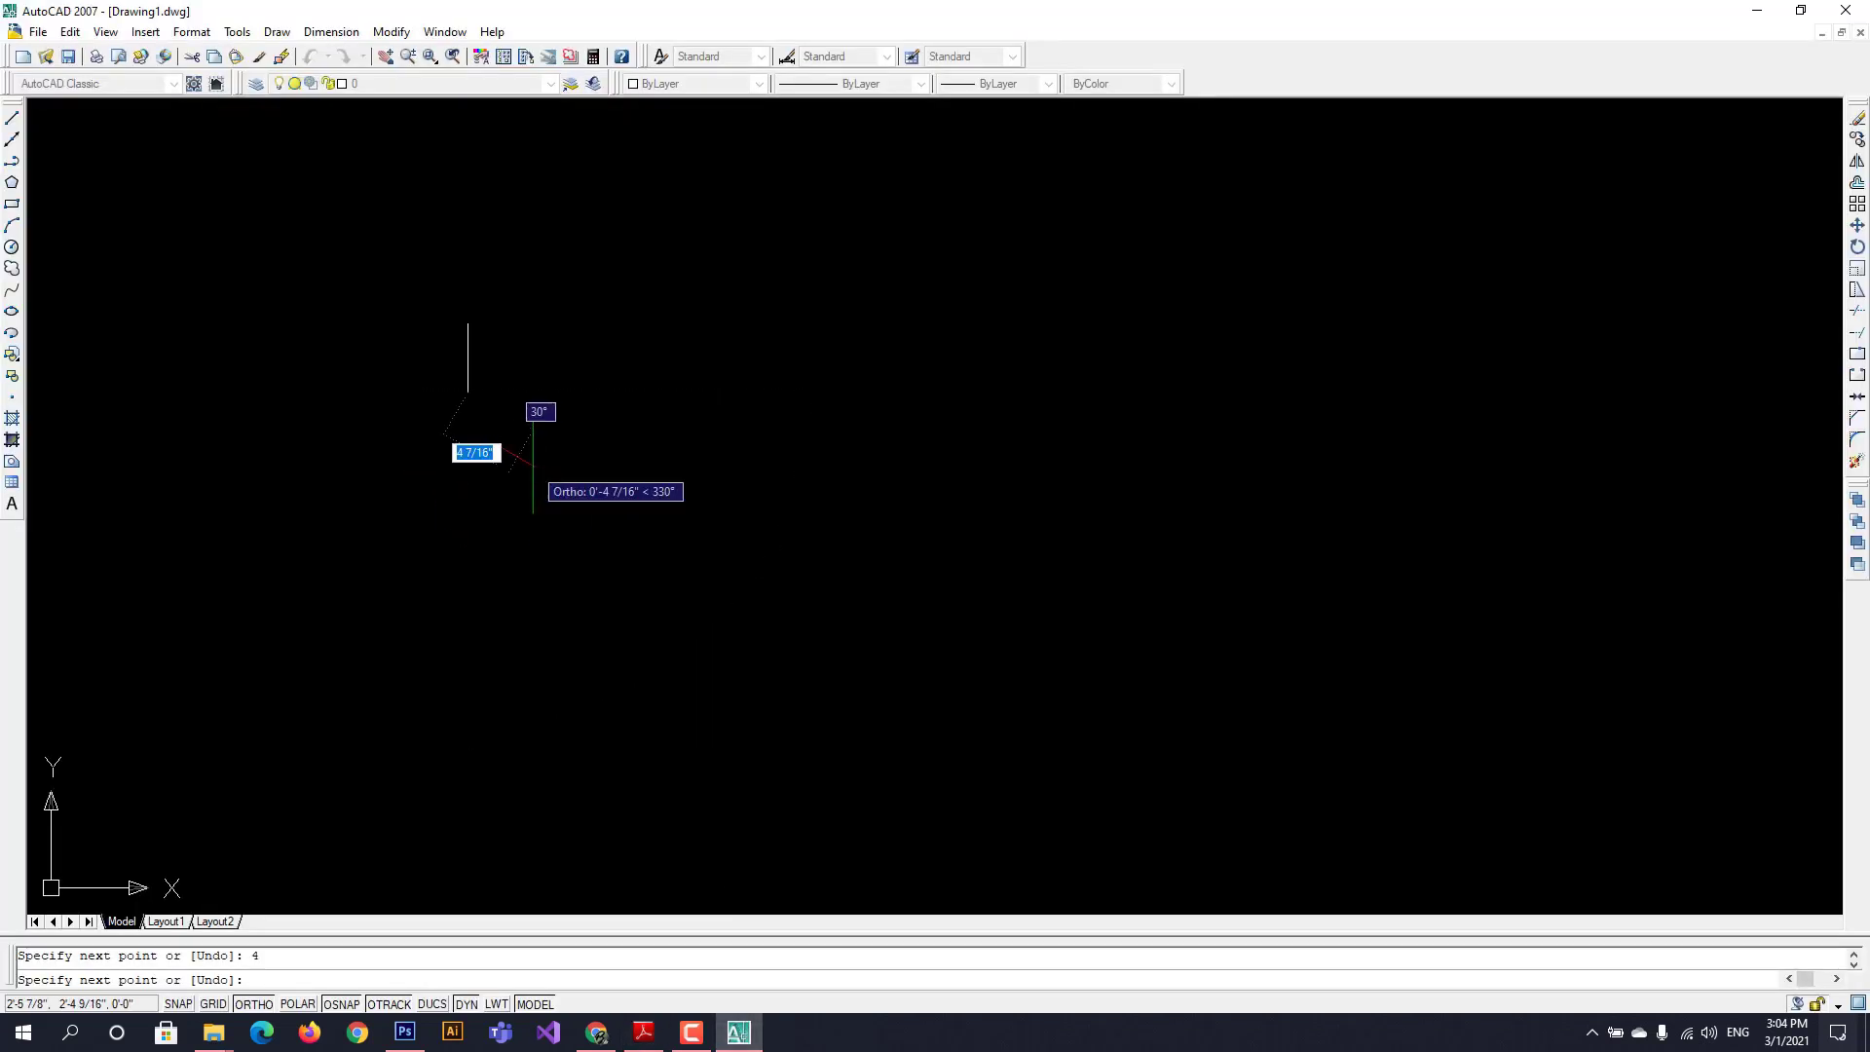
{"action": "type", "text": "6"}
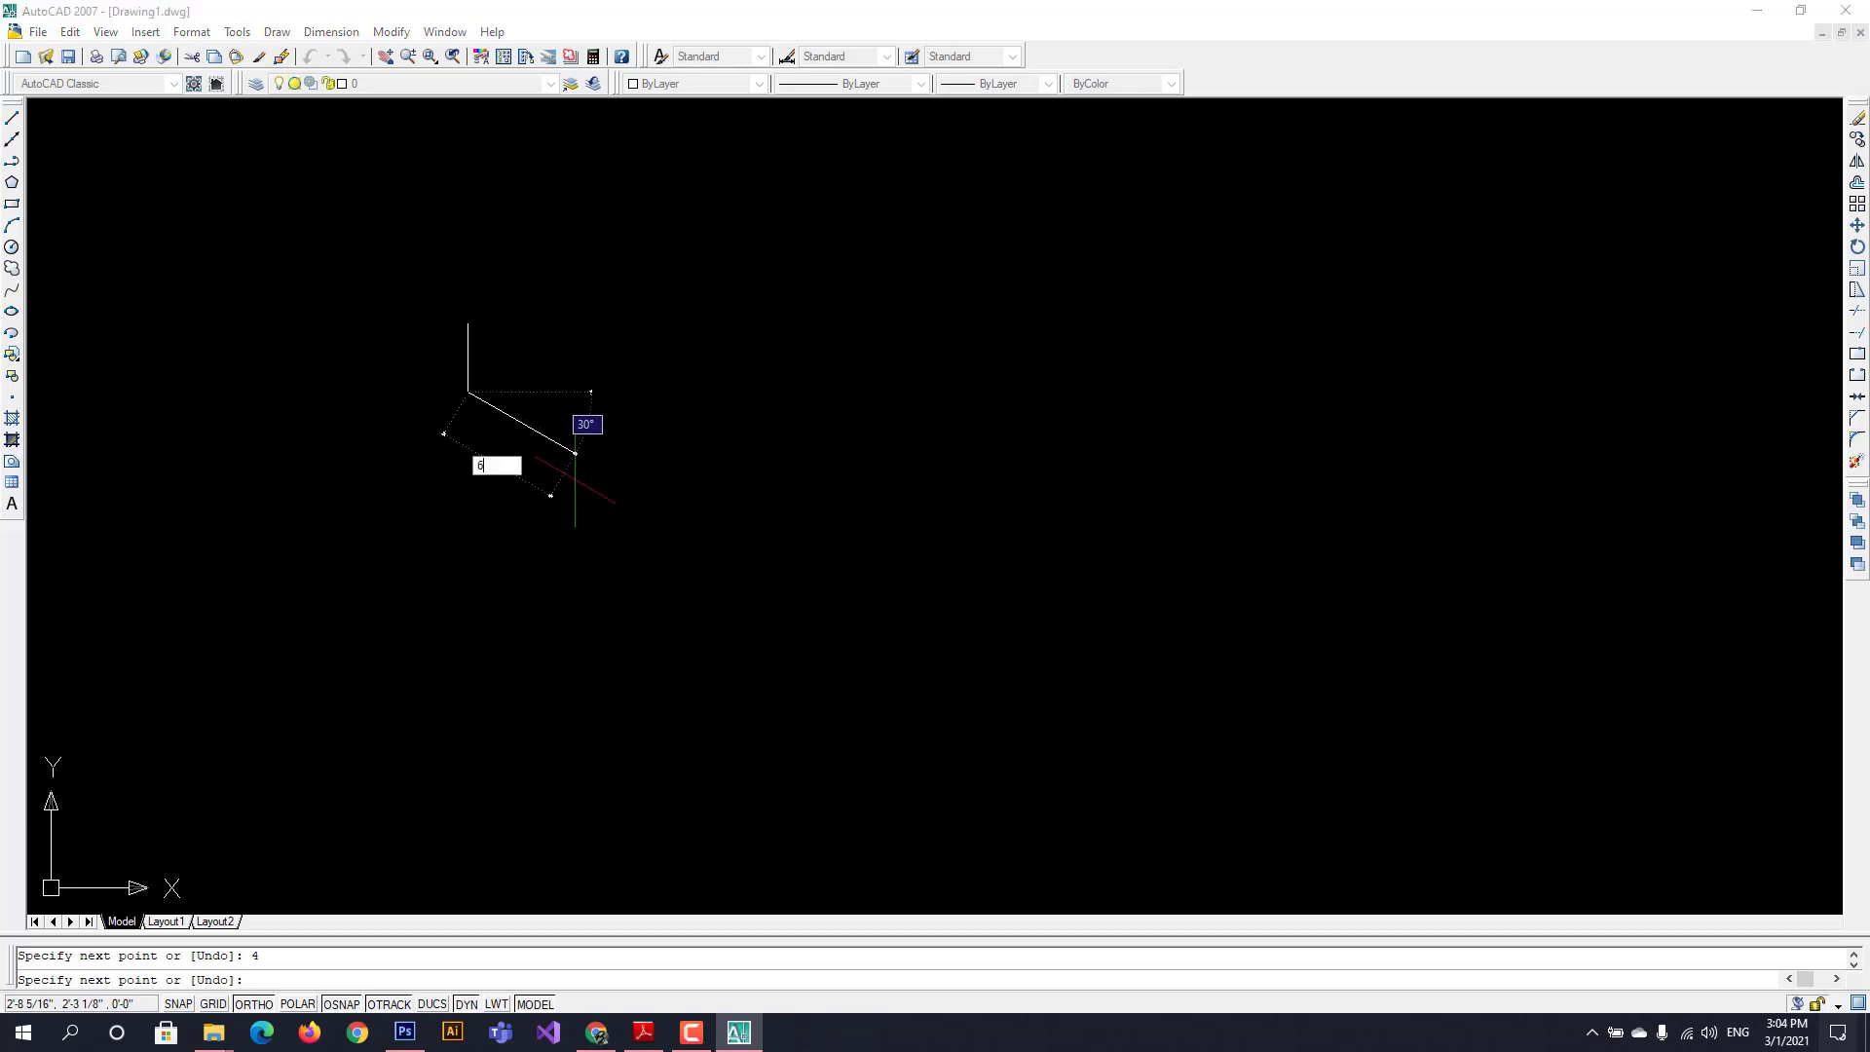
{"action": "key", "text": "Return"}
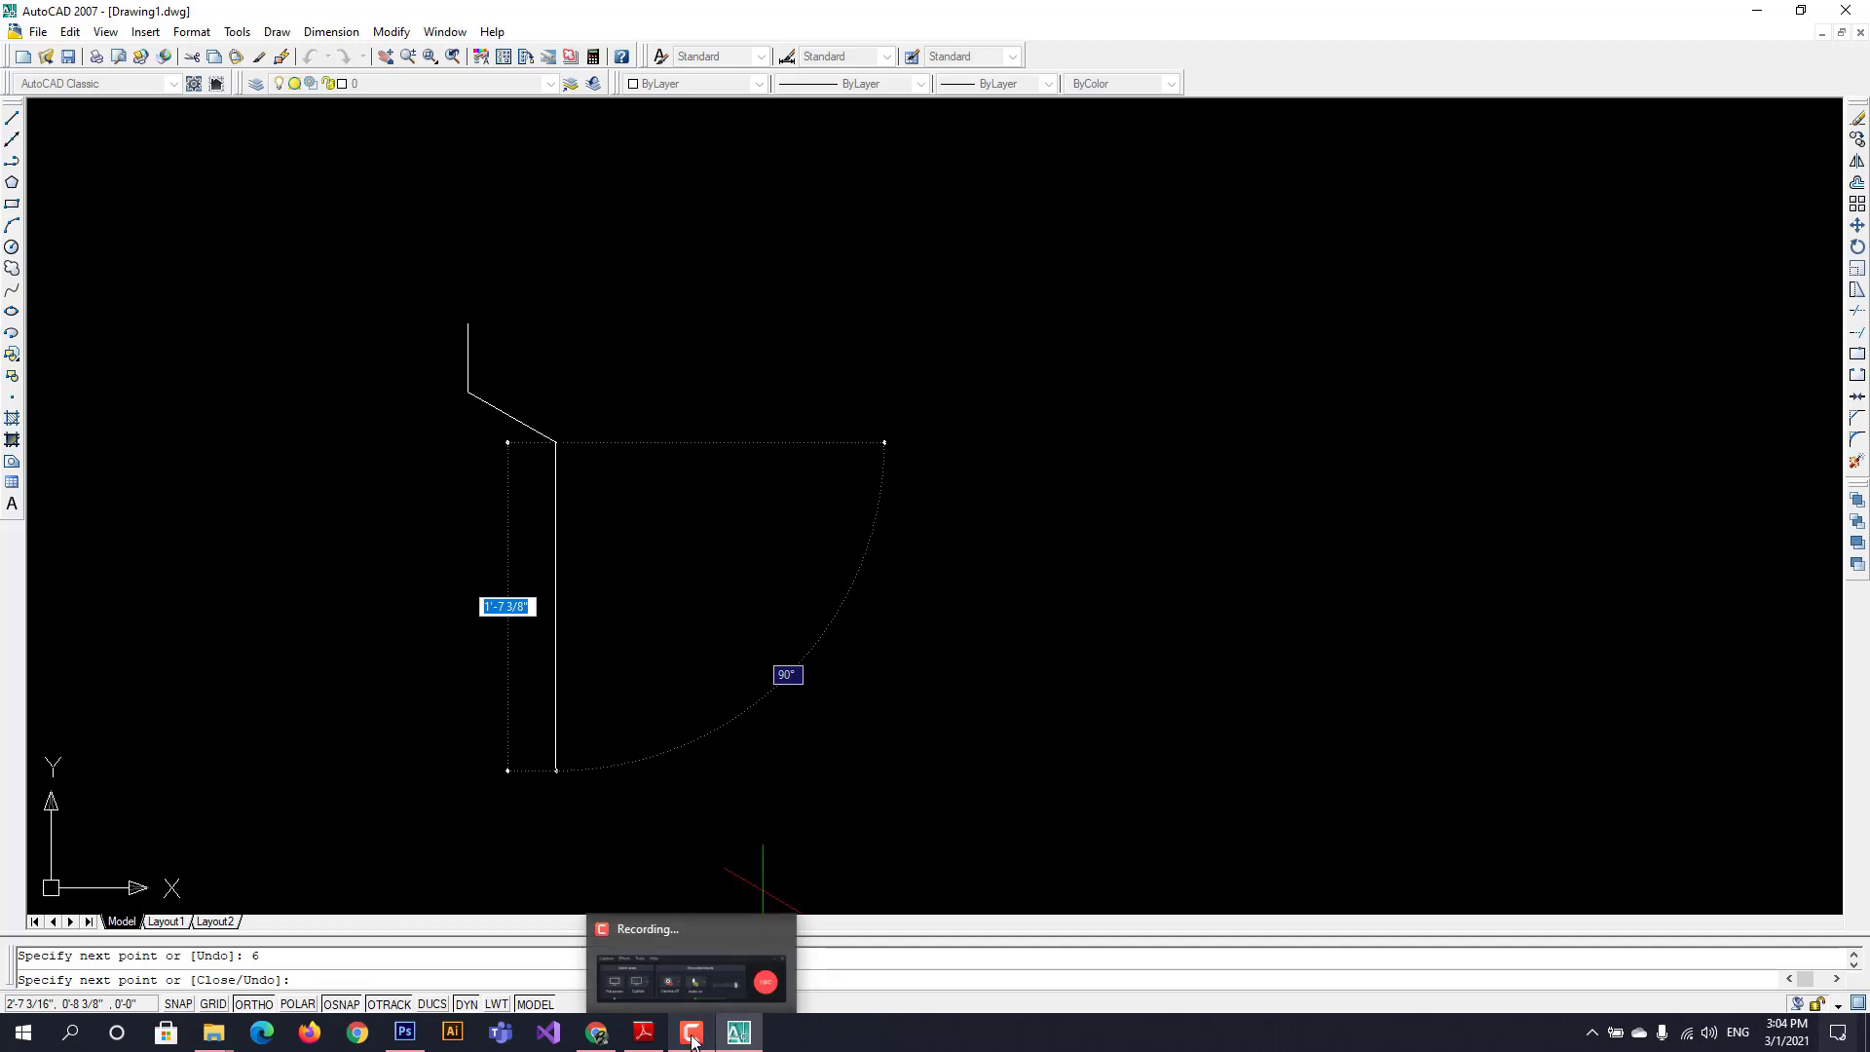
- Check the front edge in the PDF, continue the line 2 units straight up from the base's far end, and end the Line command
{"action": "left_click", "coordinate": [644, 1033]}
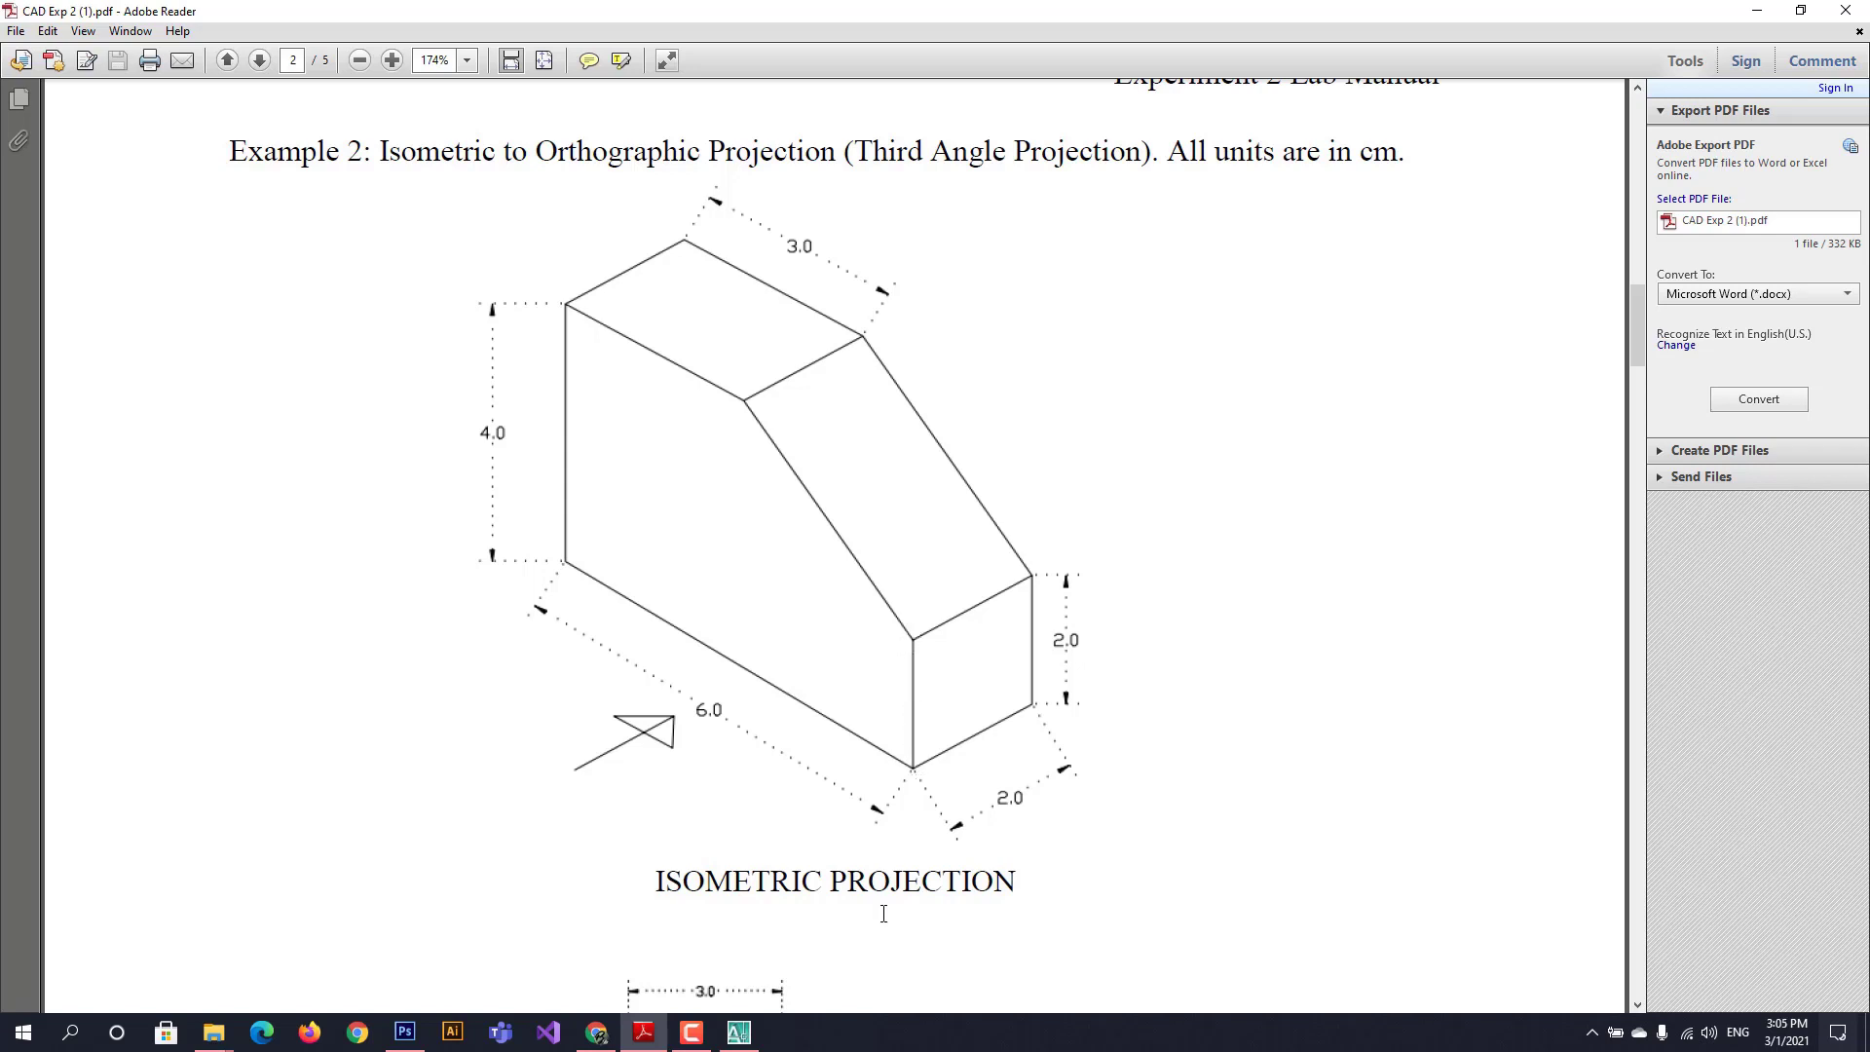
{"action": "left_click", "coordinate": [738, 1033]}
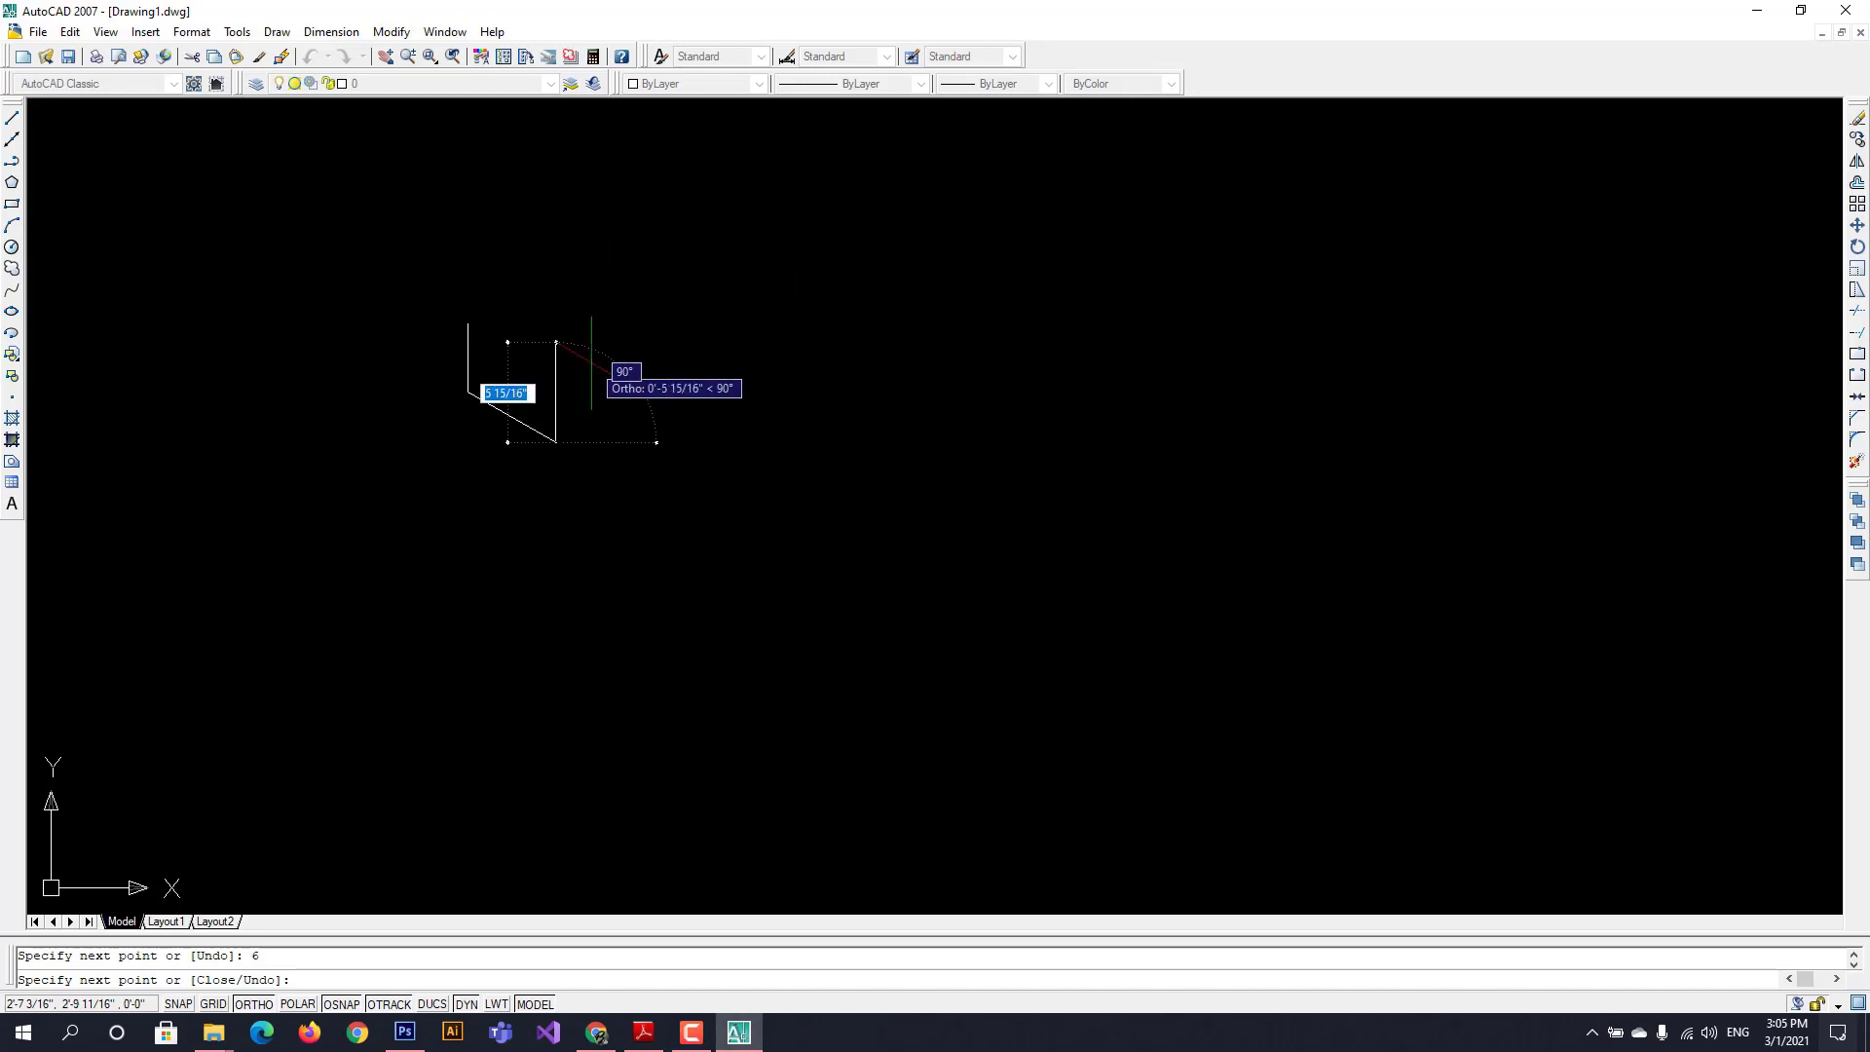
{"action": "type", "text": "2"}
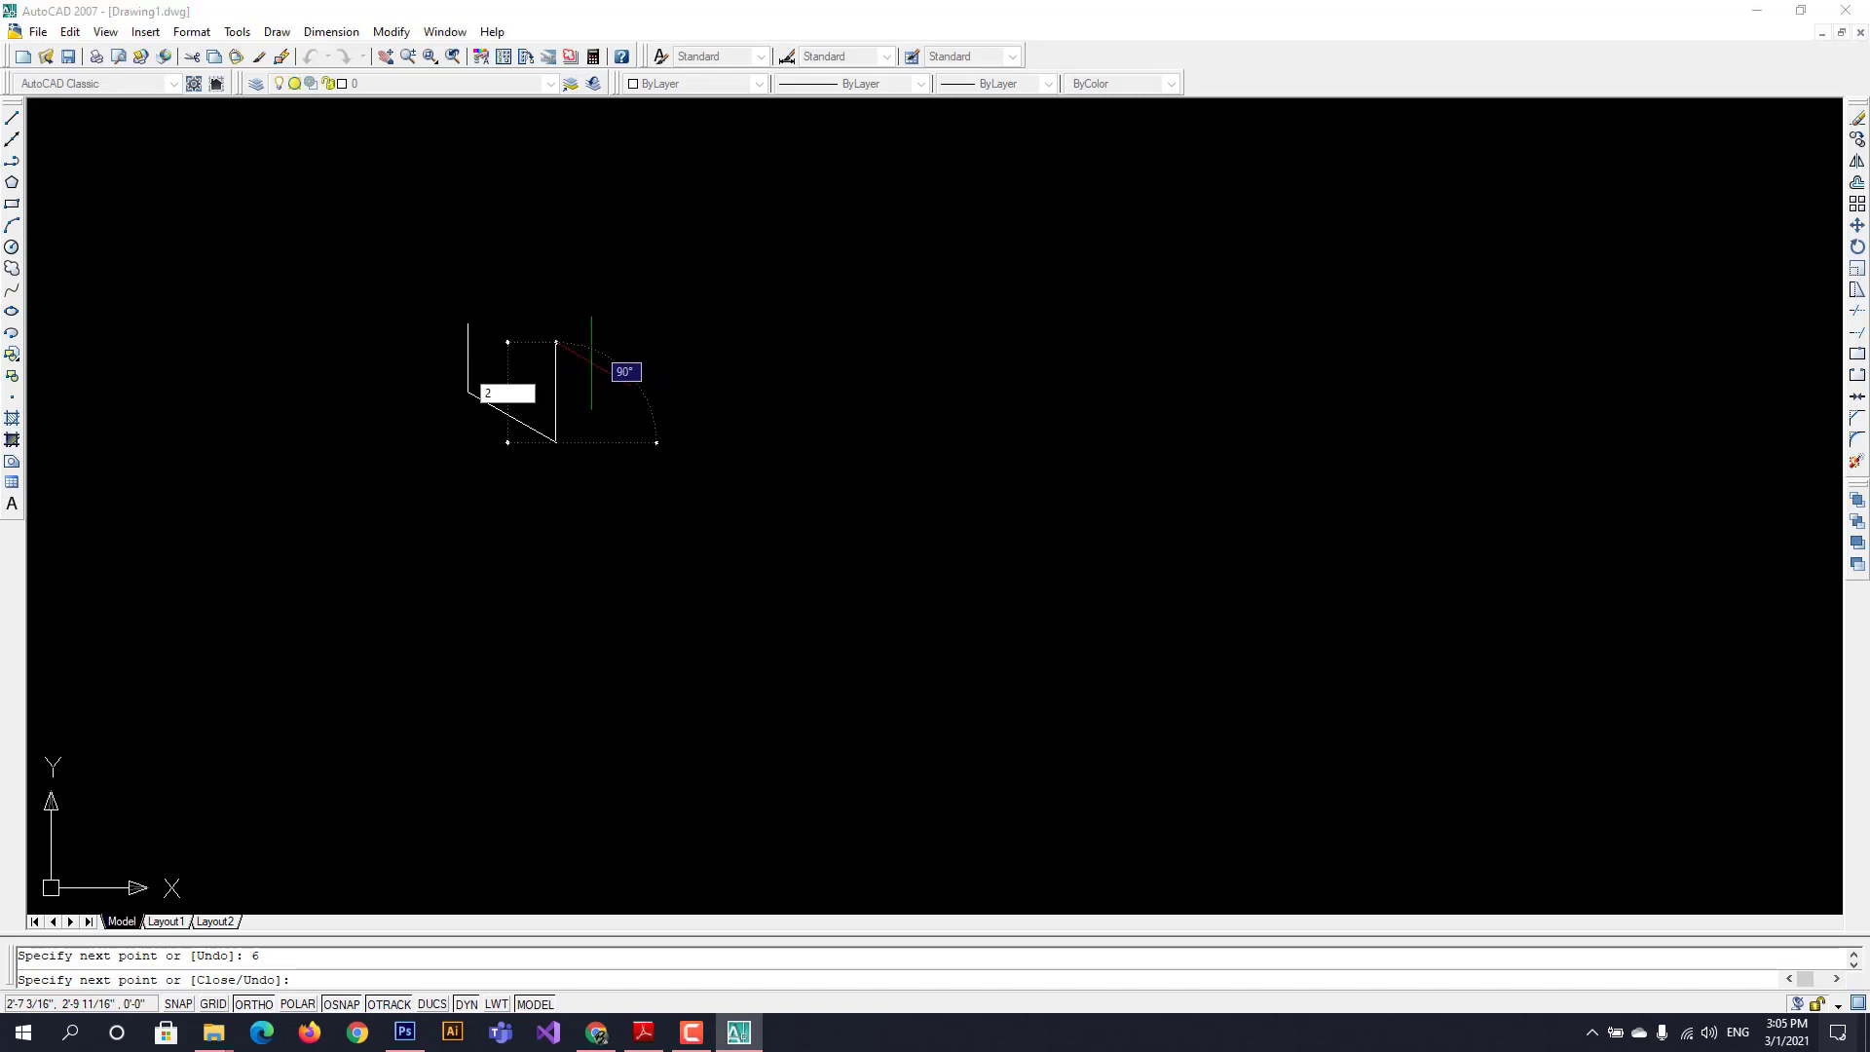
{"action": "key", "text": "Return"}
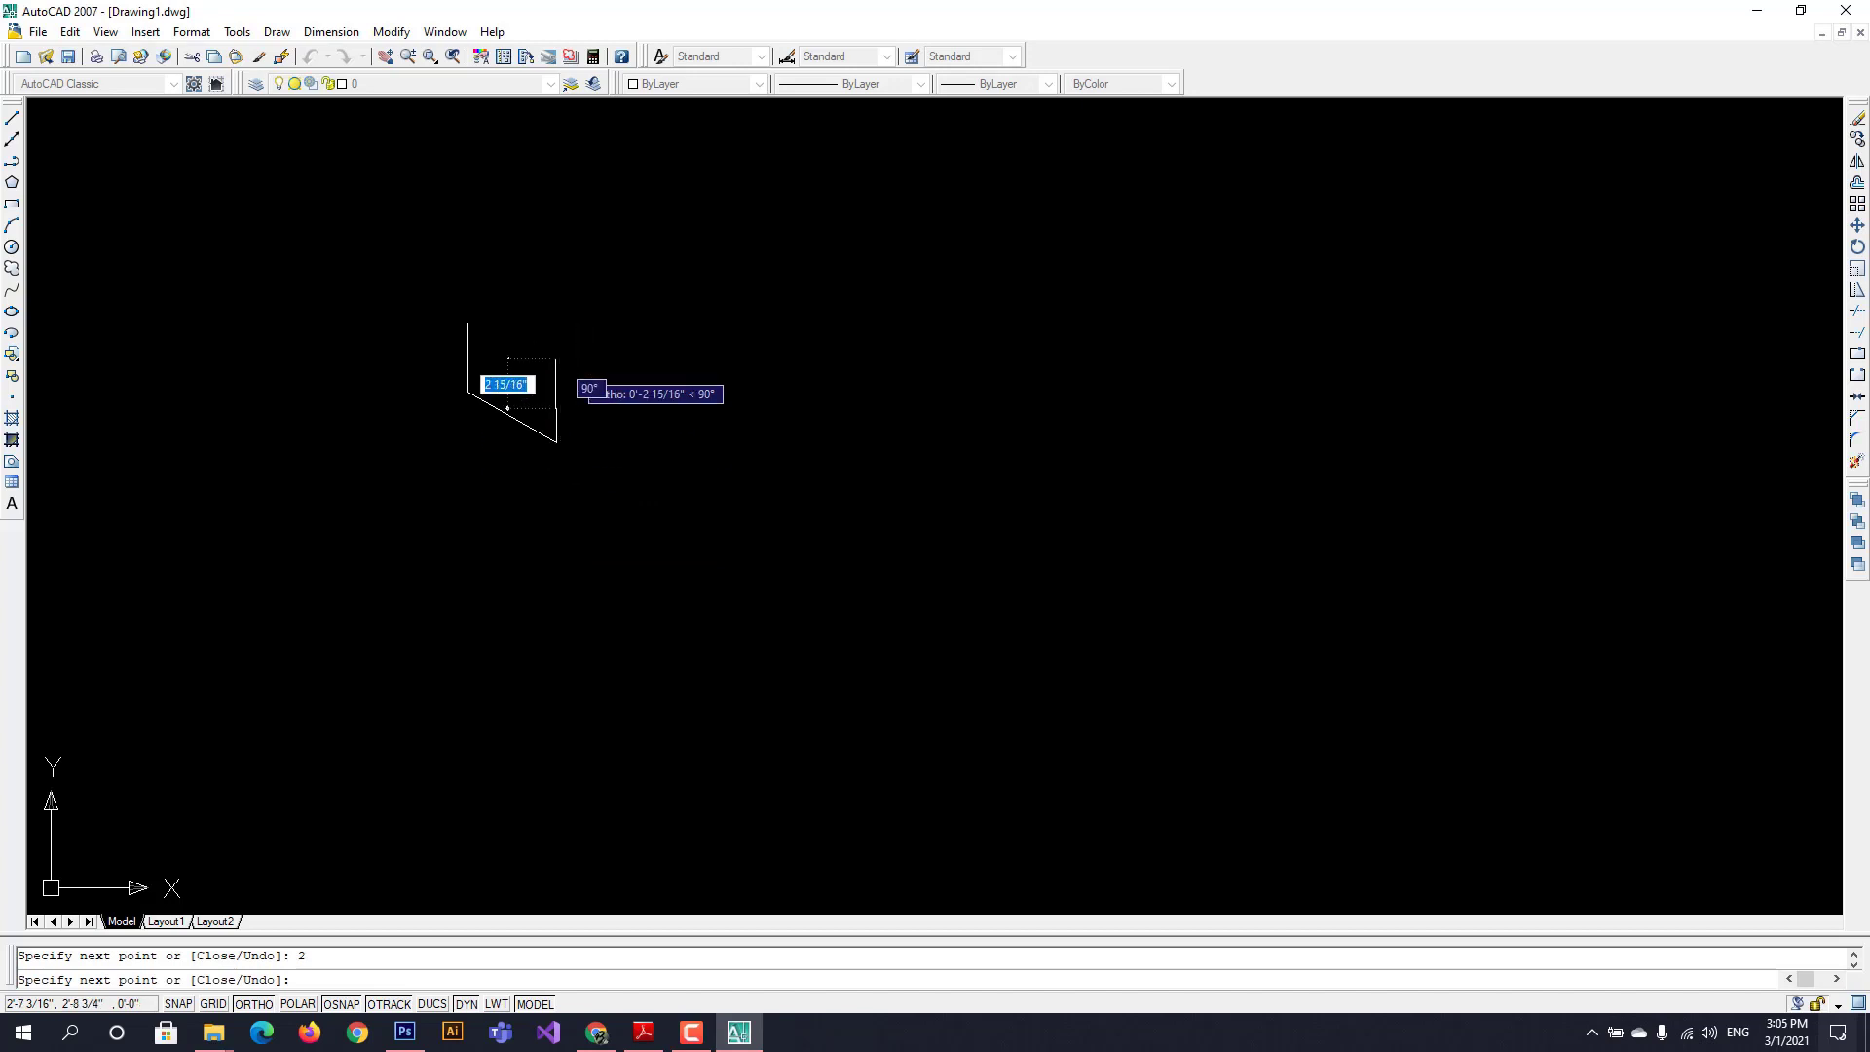
{"action": "key", "text": "Escape"}
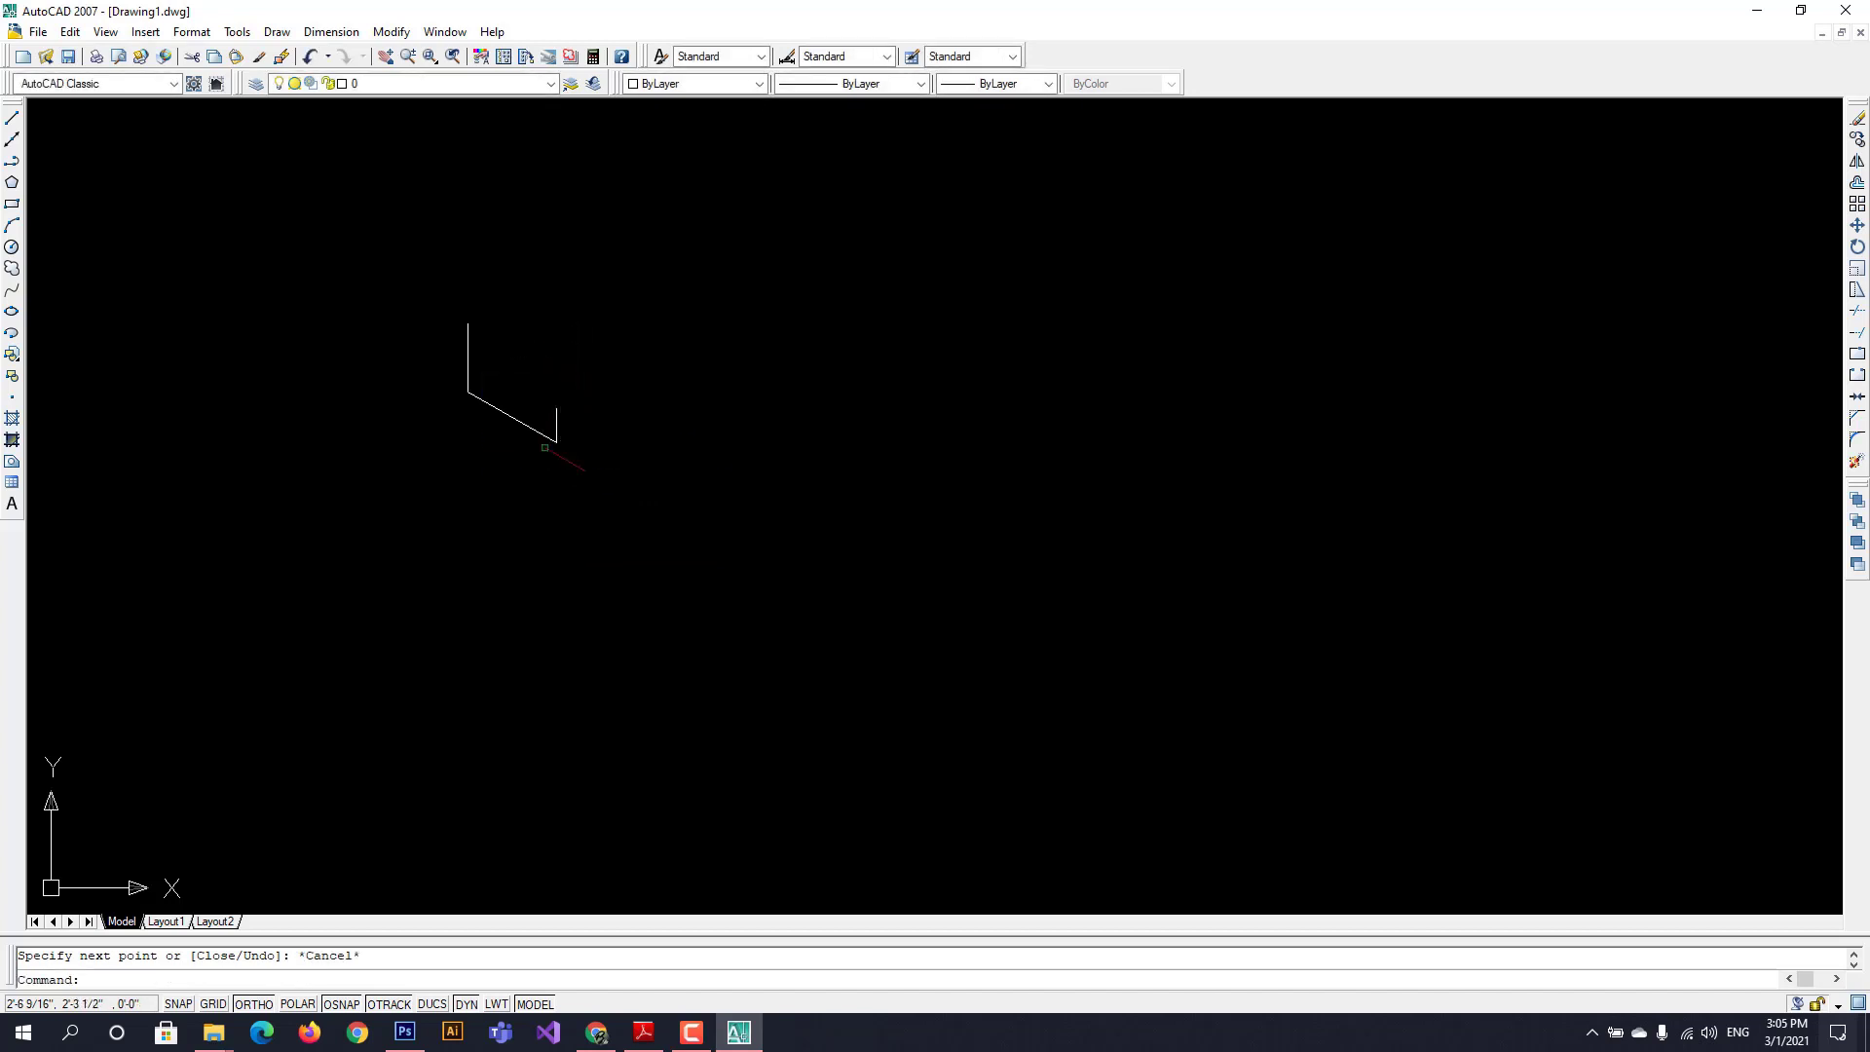
- Check the depth in the PDF and draw a 2-unit line at 30° from the base's lower corner in the top isoplane
{"action": "left_click_drag", "start_coordinate": [664, 1043], "coordinate": [710, 1044]}
{"action": "left_click", "coordinate": [709, 1044]}
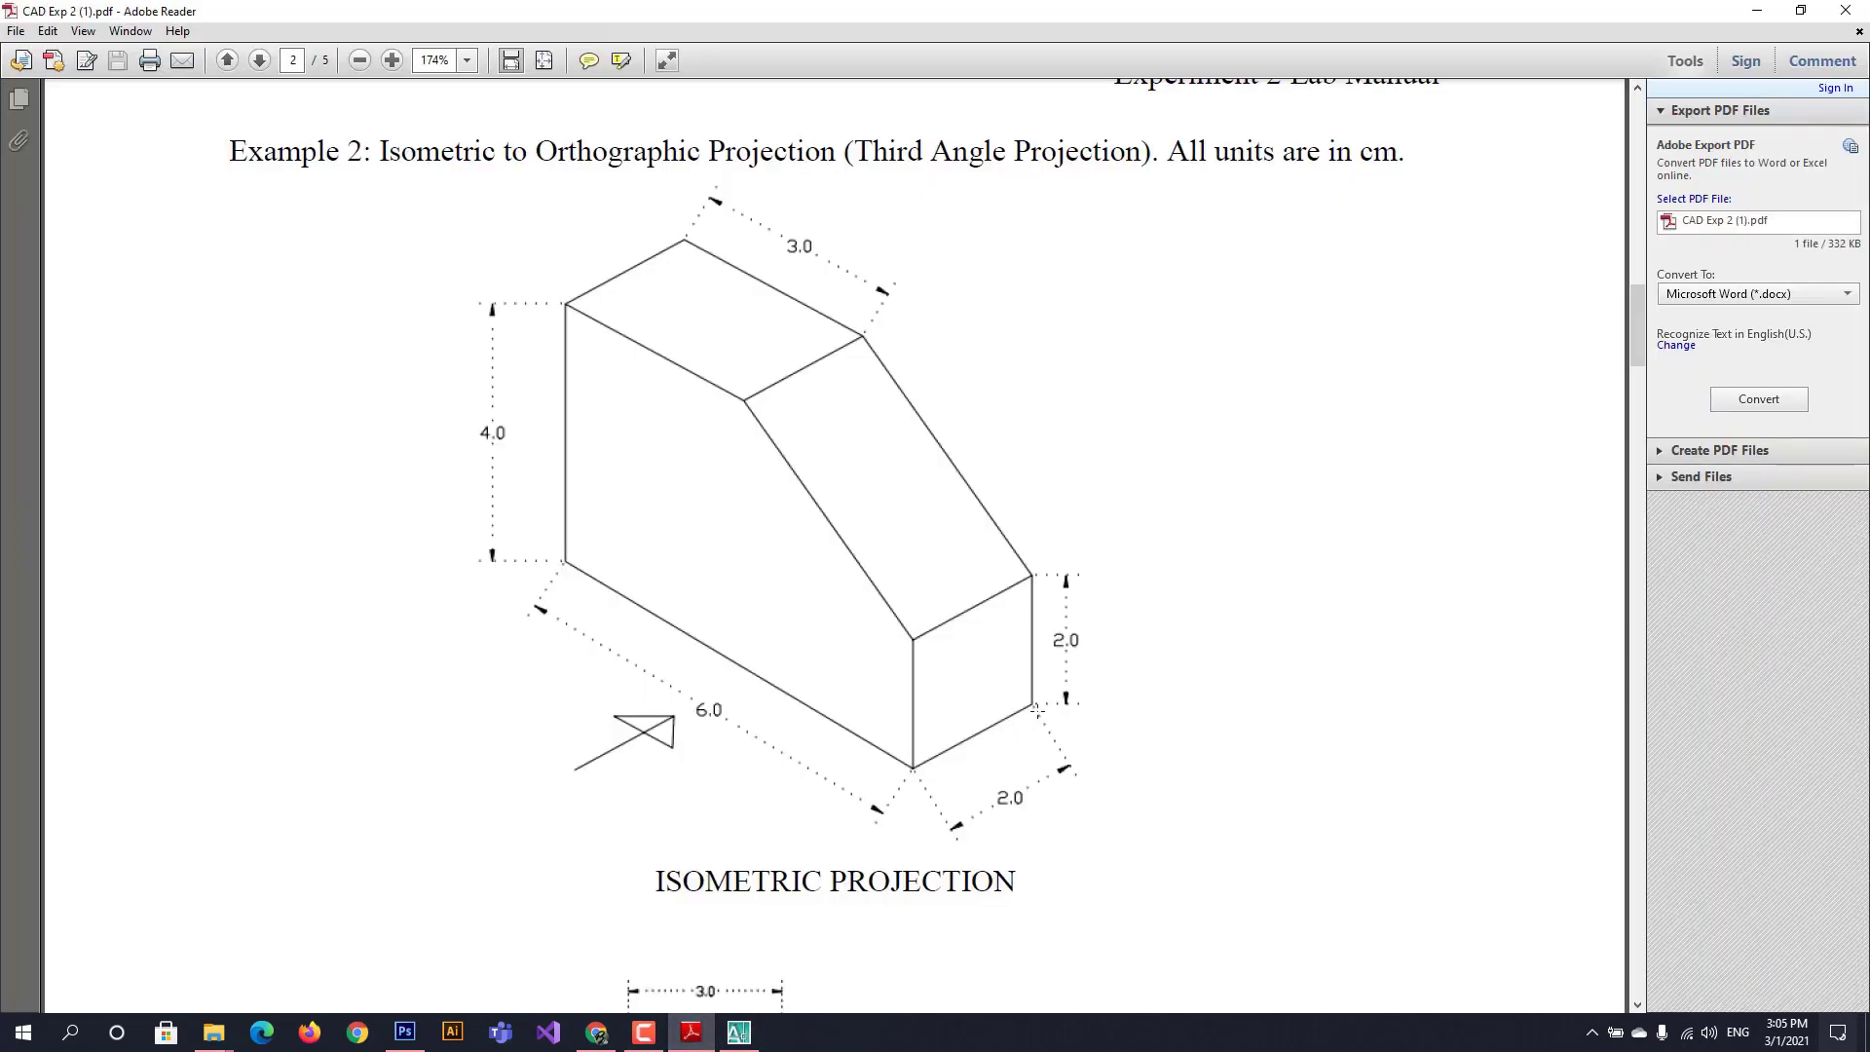
{"action": "left_click", "coordinate": [748, 1039]}
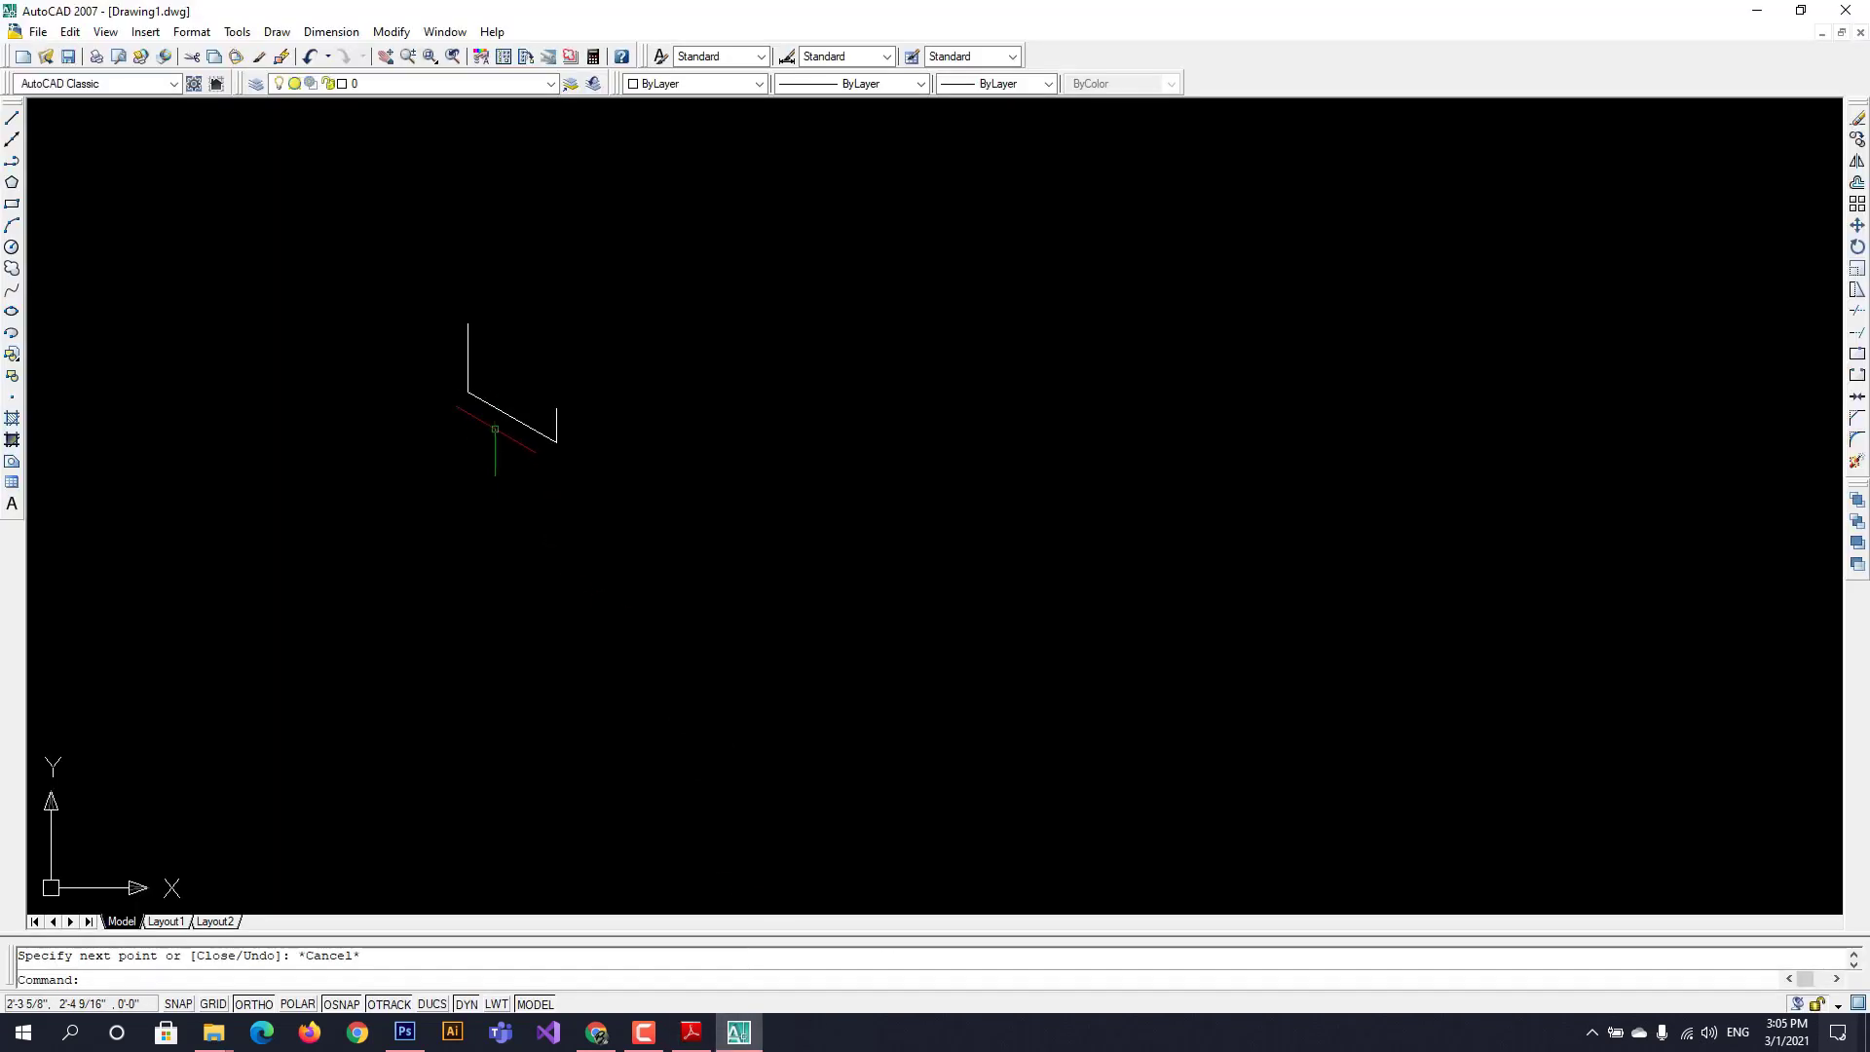
{"action": "left_click", "coordinate": [12, 121]}
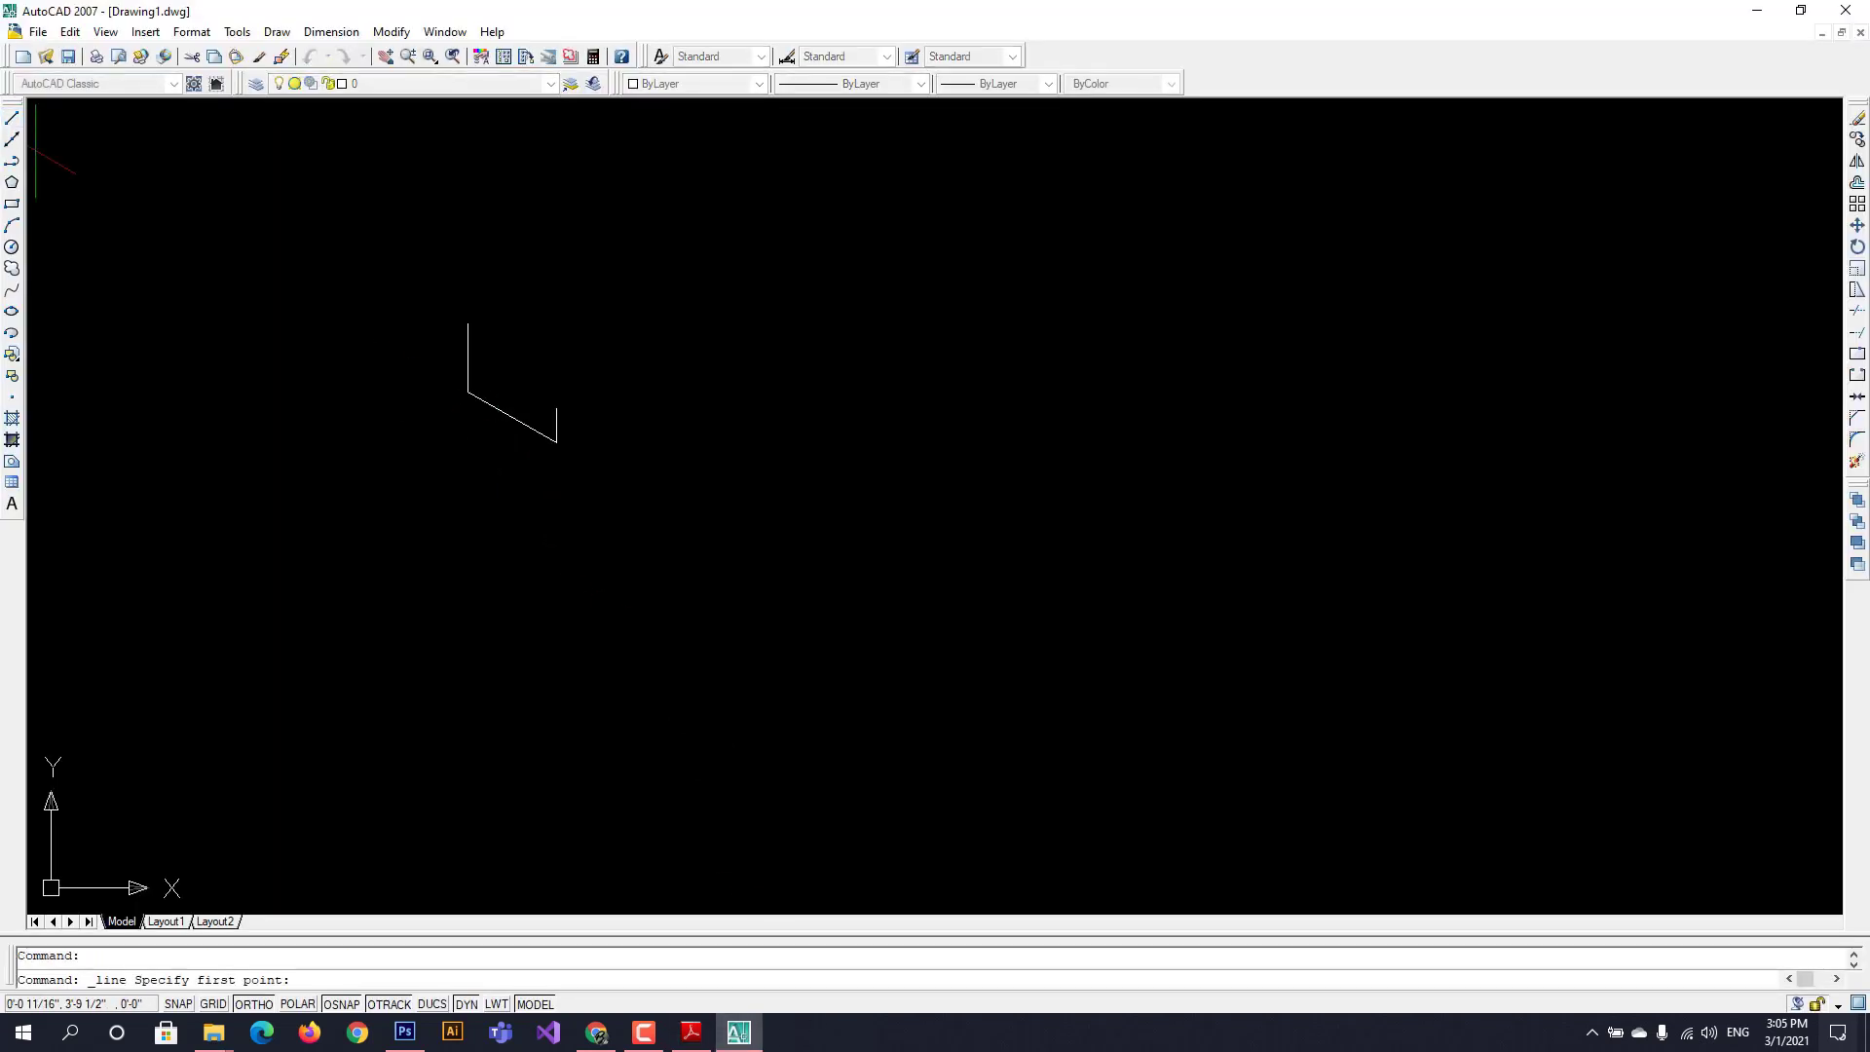
{"action": "left_click", "coordinate": [555, 442]}
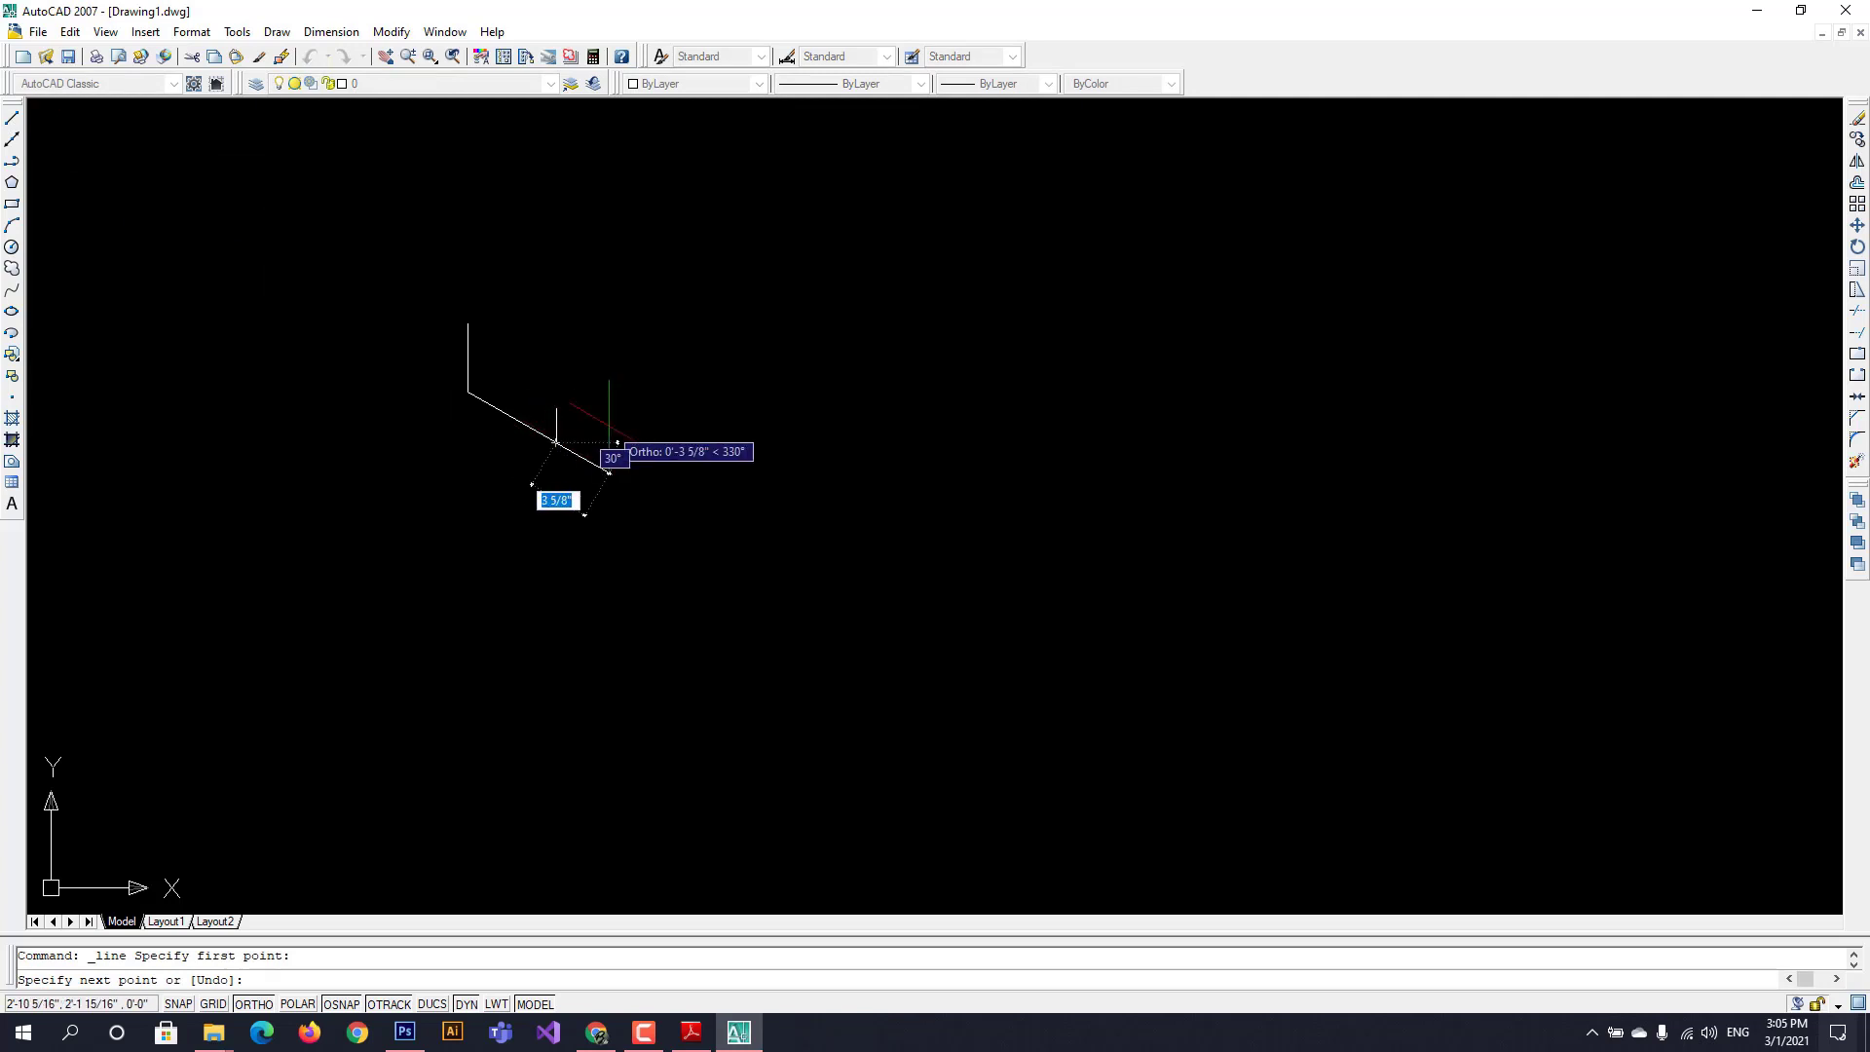
{"action": "key", "text": "F5"}
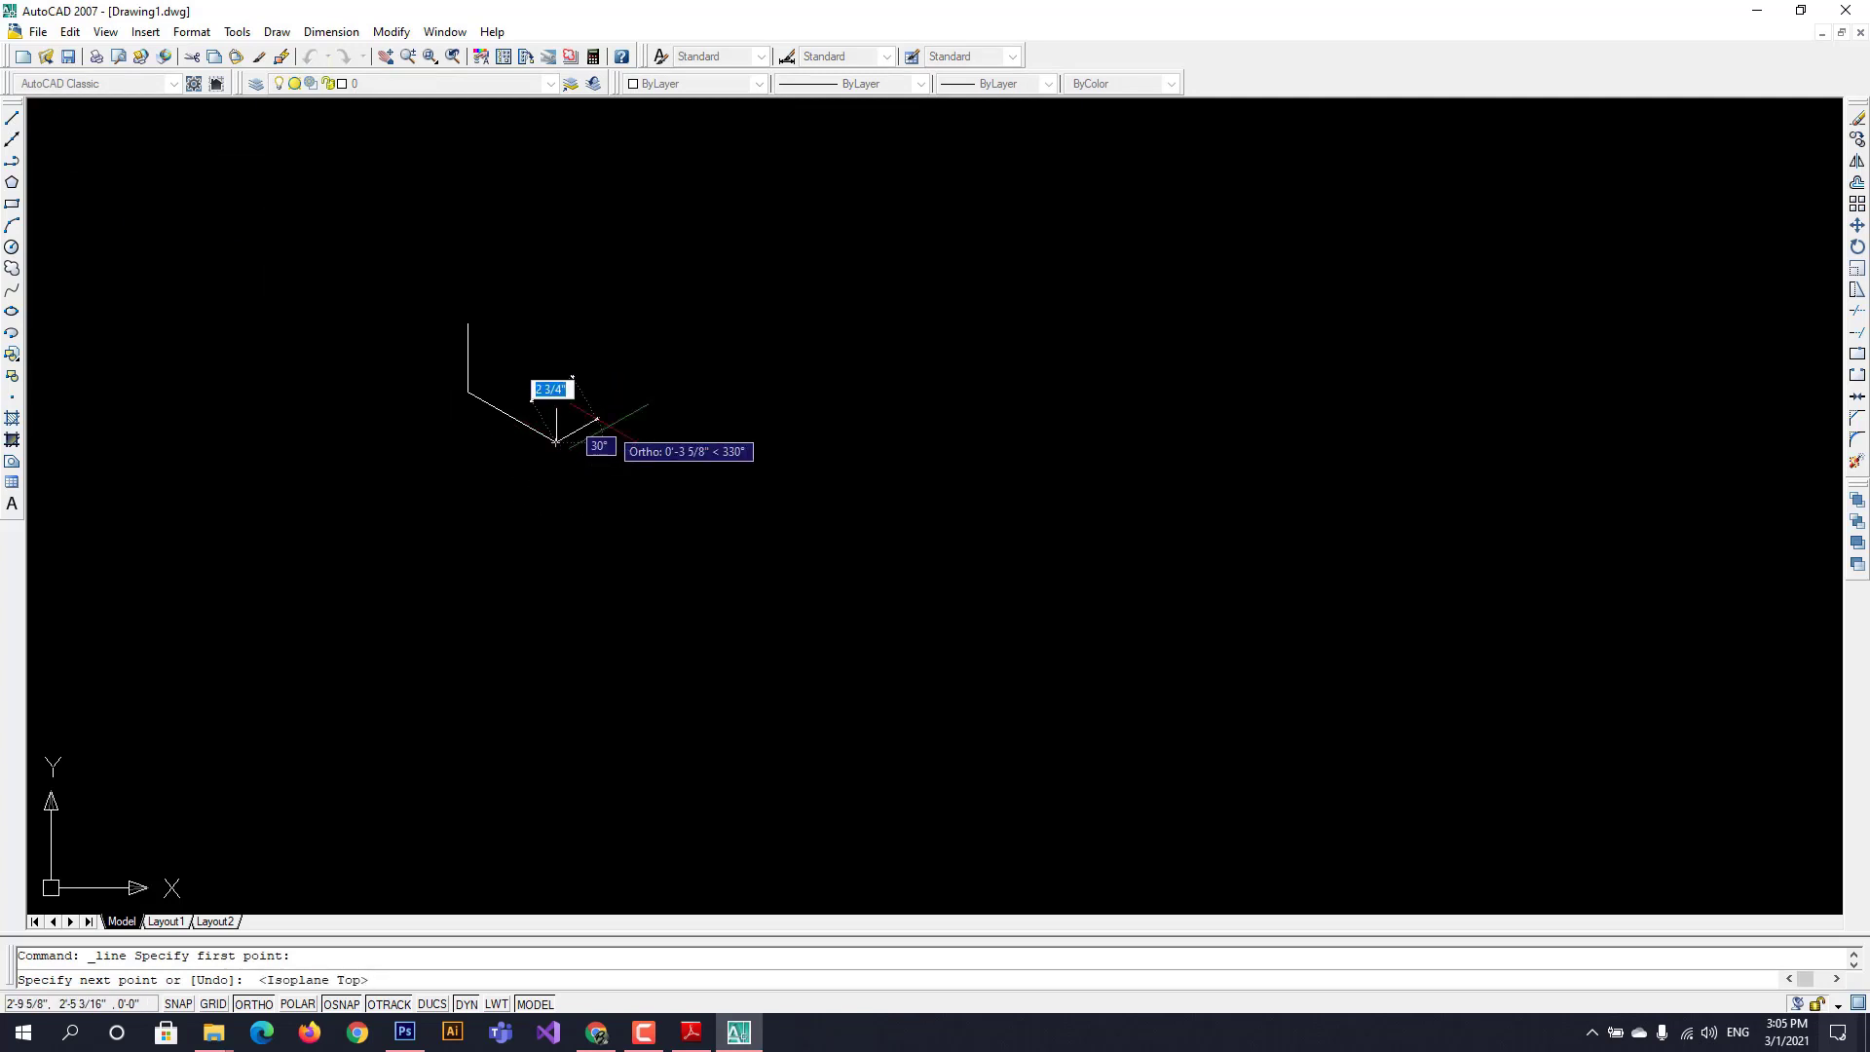
{"action": "type", "text": "2"}
{"action": "key", "text": "Return"}
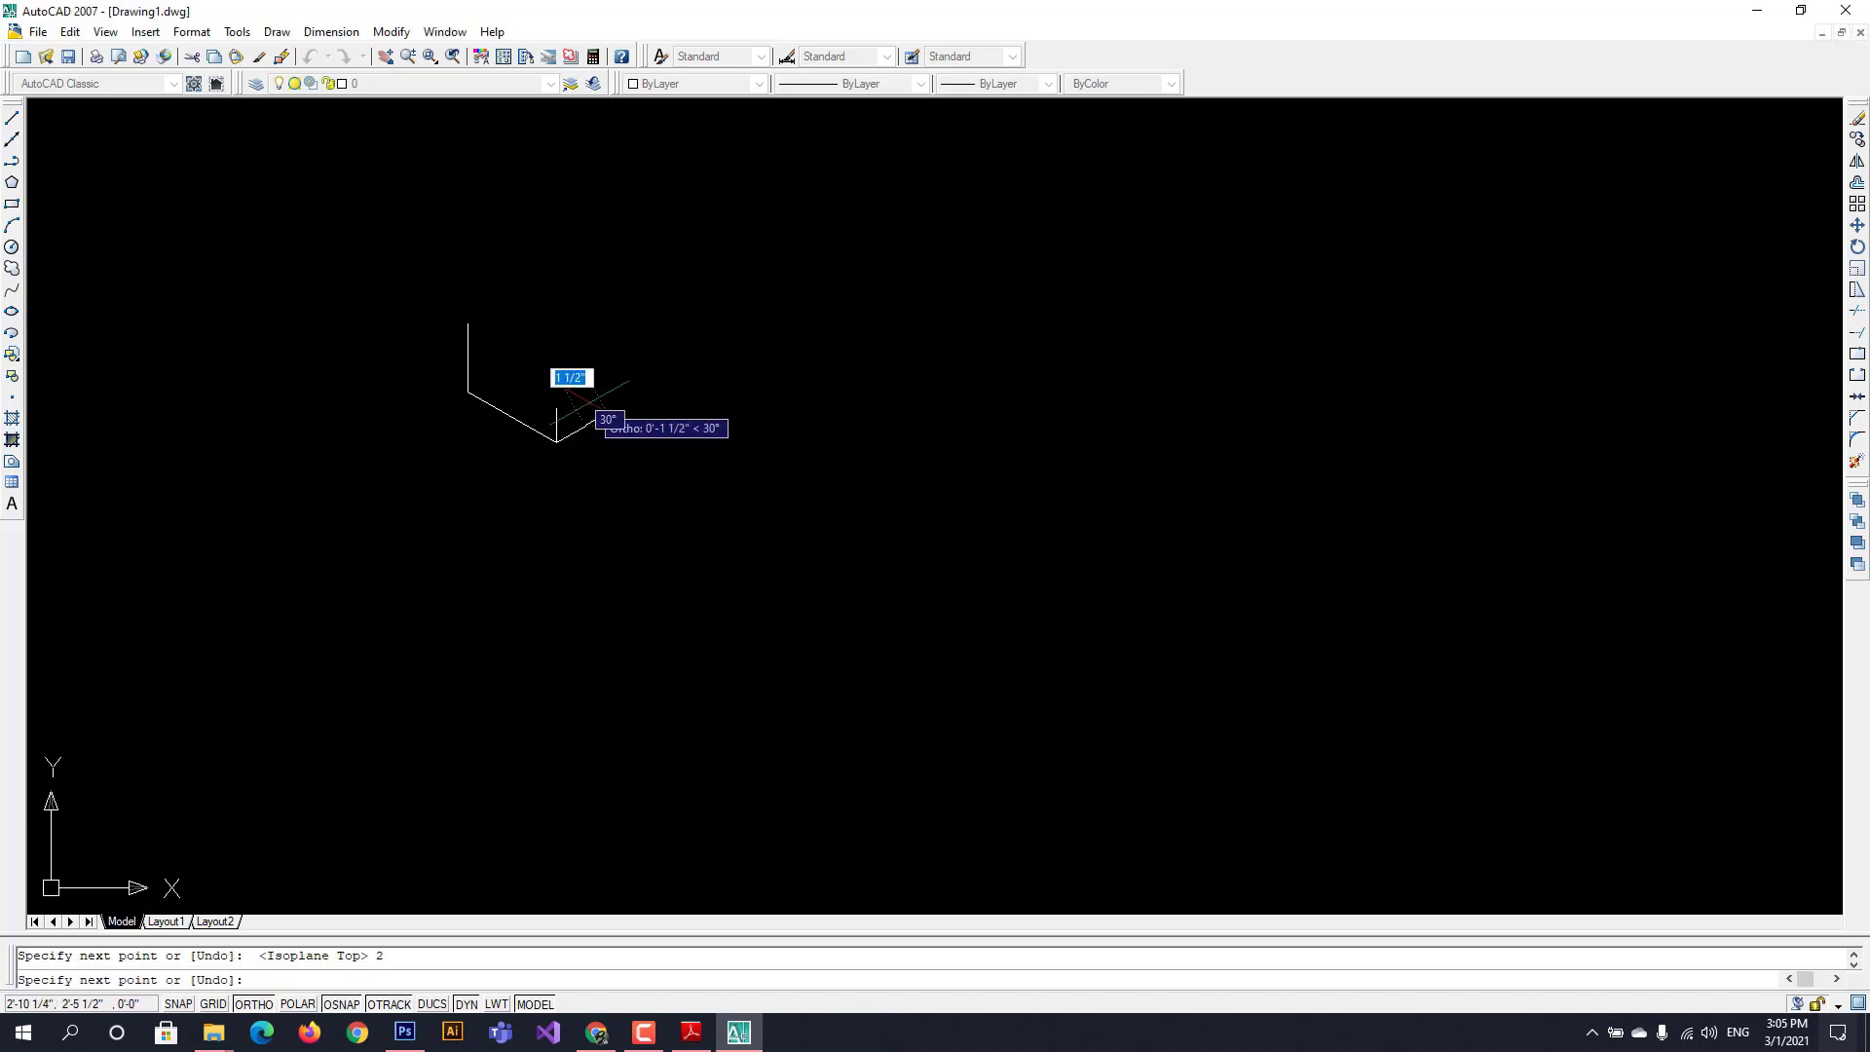
- Close the small end face in the right isoplane with a 2-unit line up and a 2-unit line back at 210°
{"action": "key", "text": "F5"}
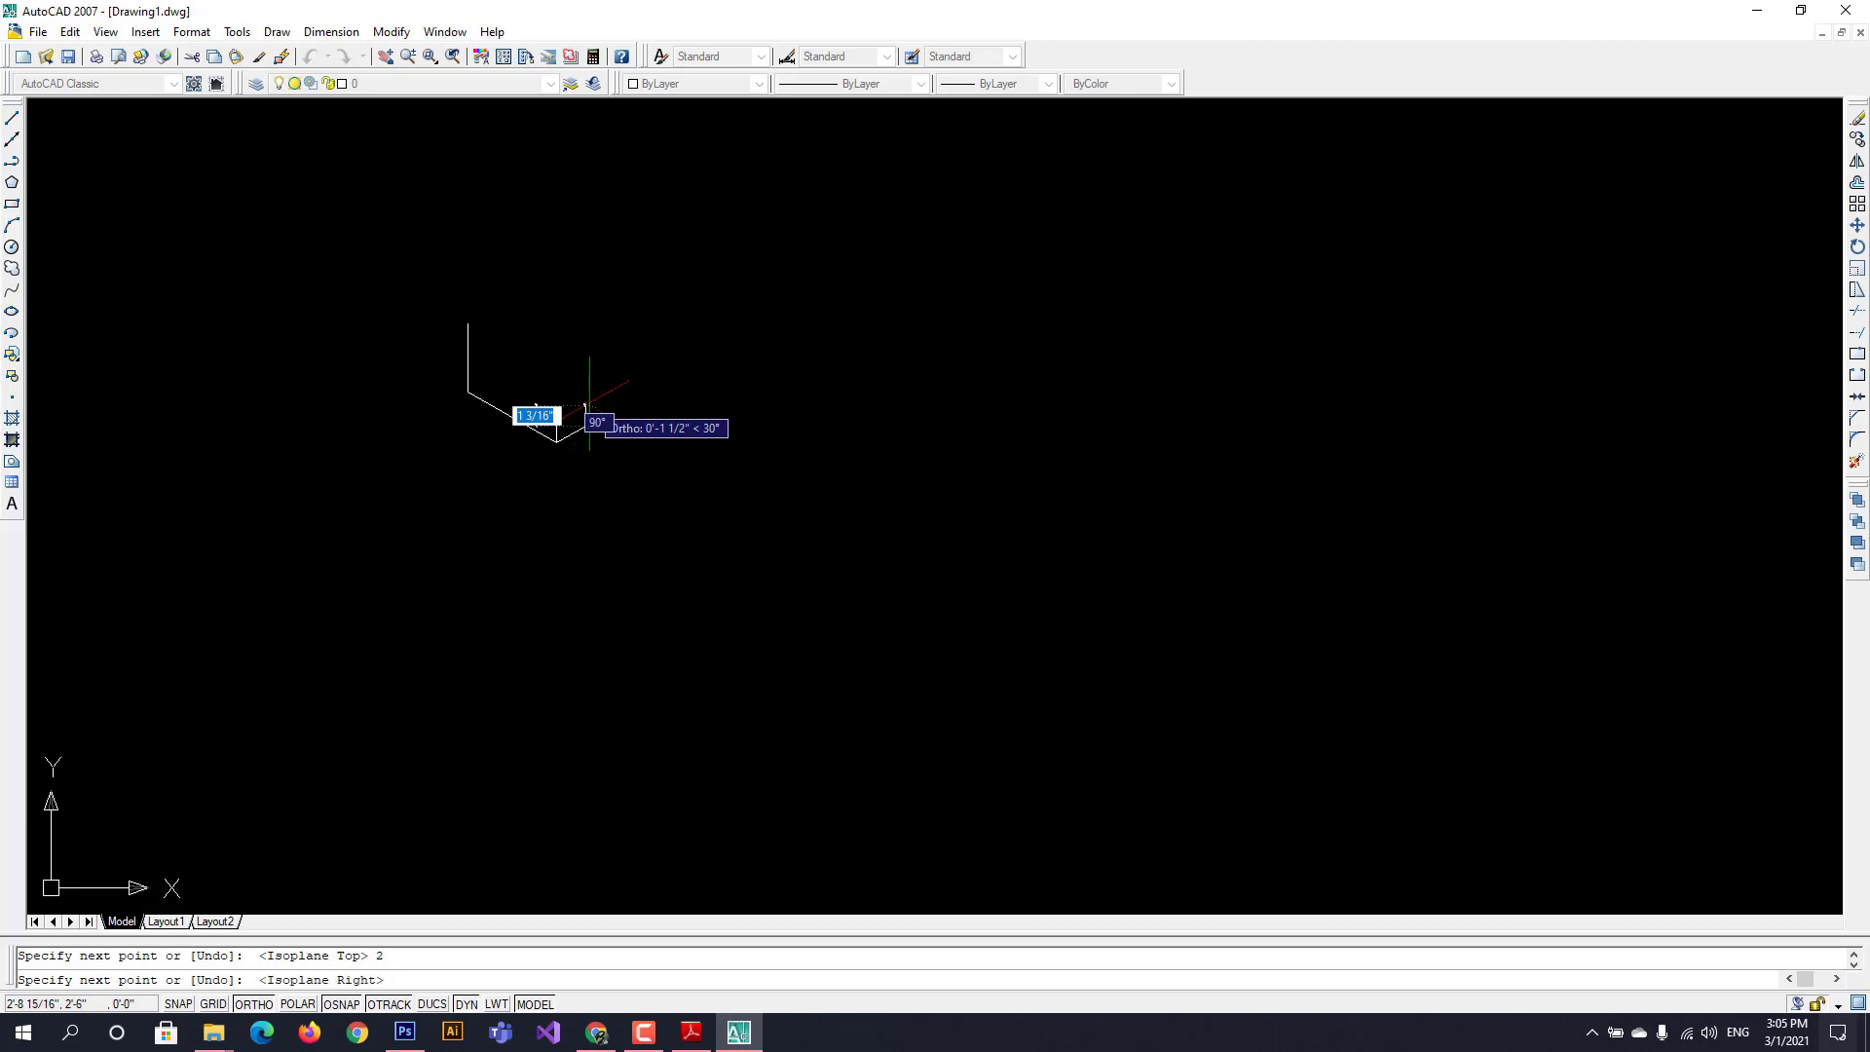
{"action": "type", "text": "2"}
{"action": "key", "text": "Return"}
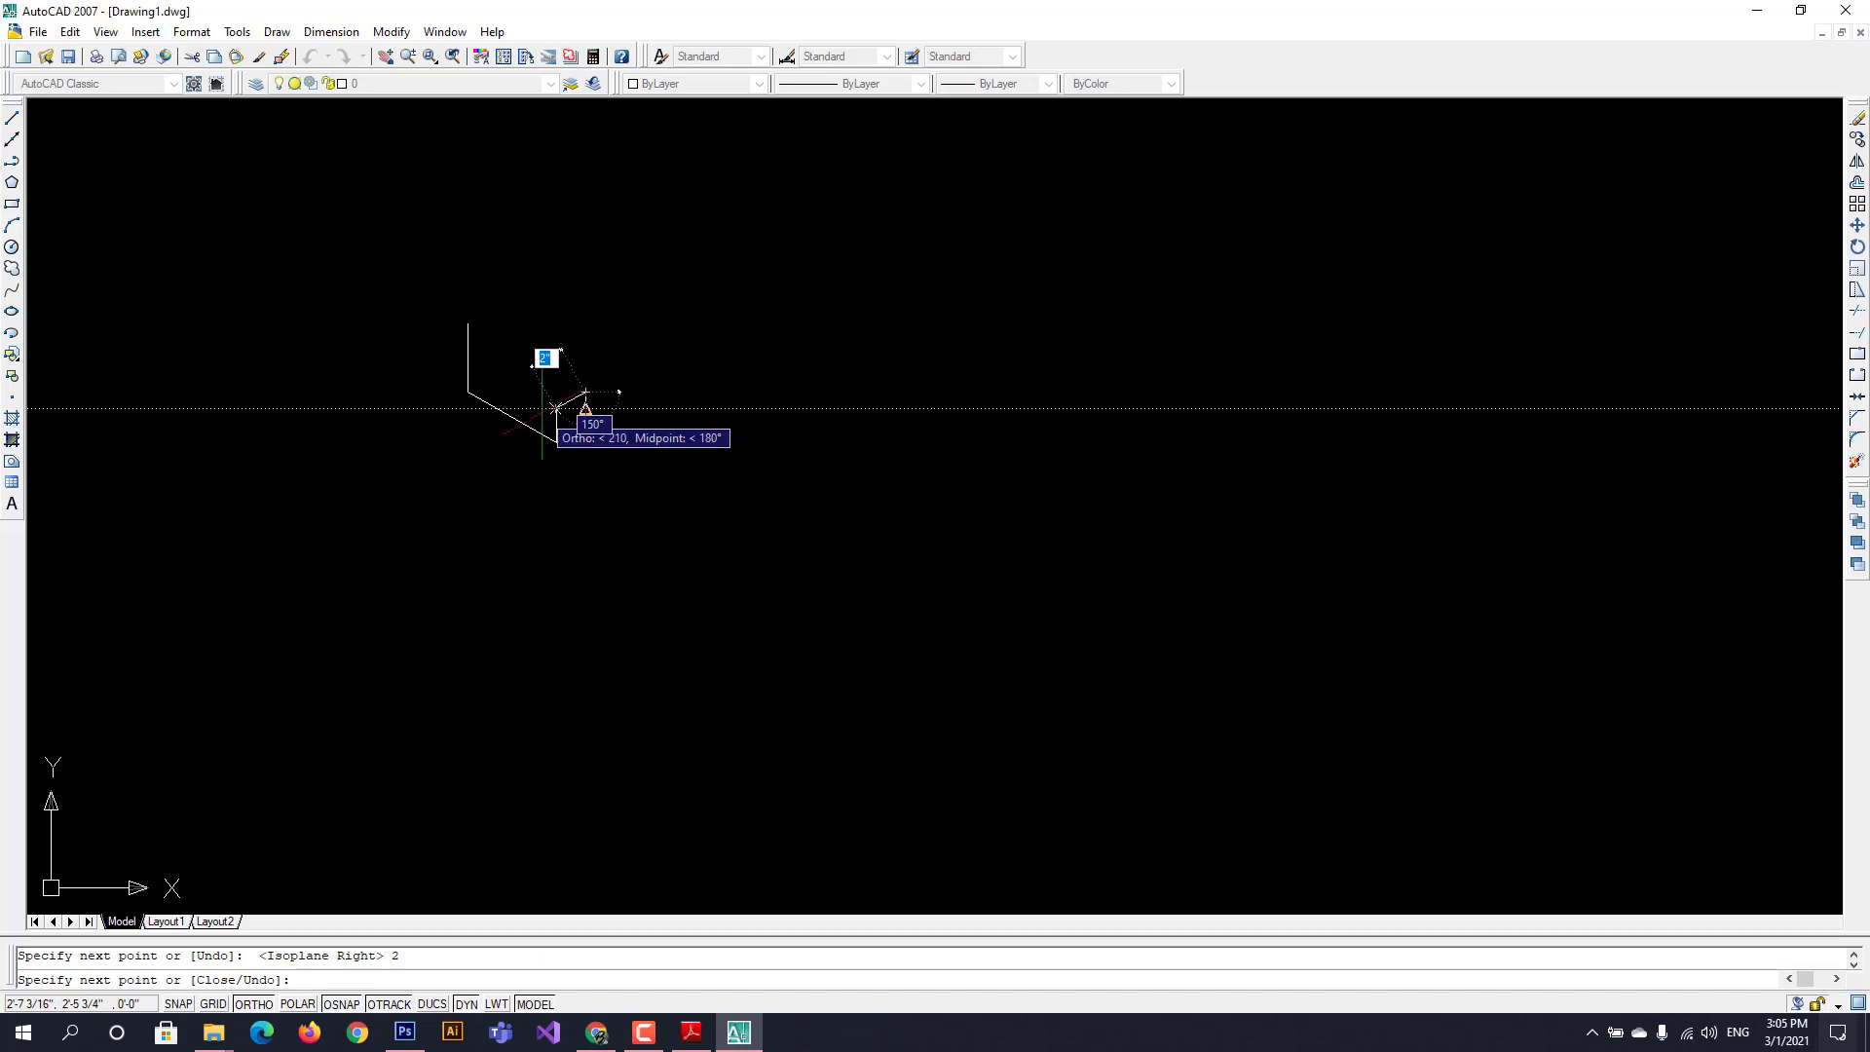
{"action": "left_click", "coordinate": [692, 1033]}
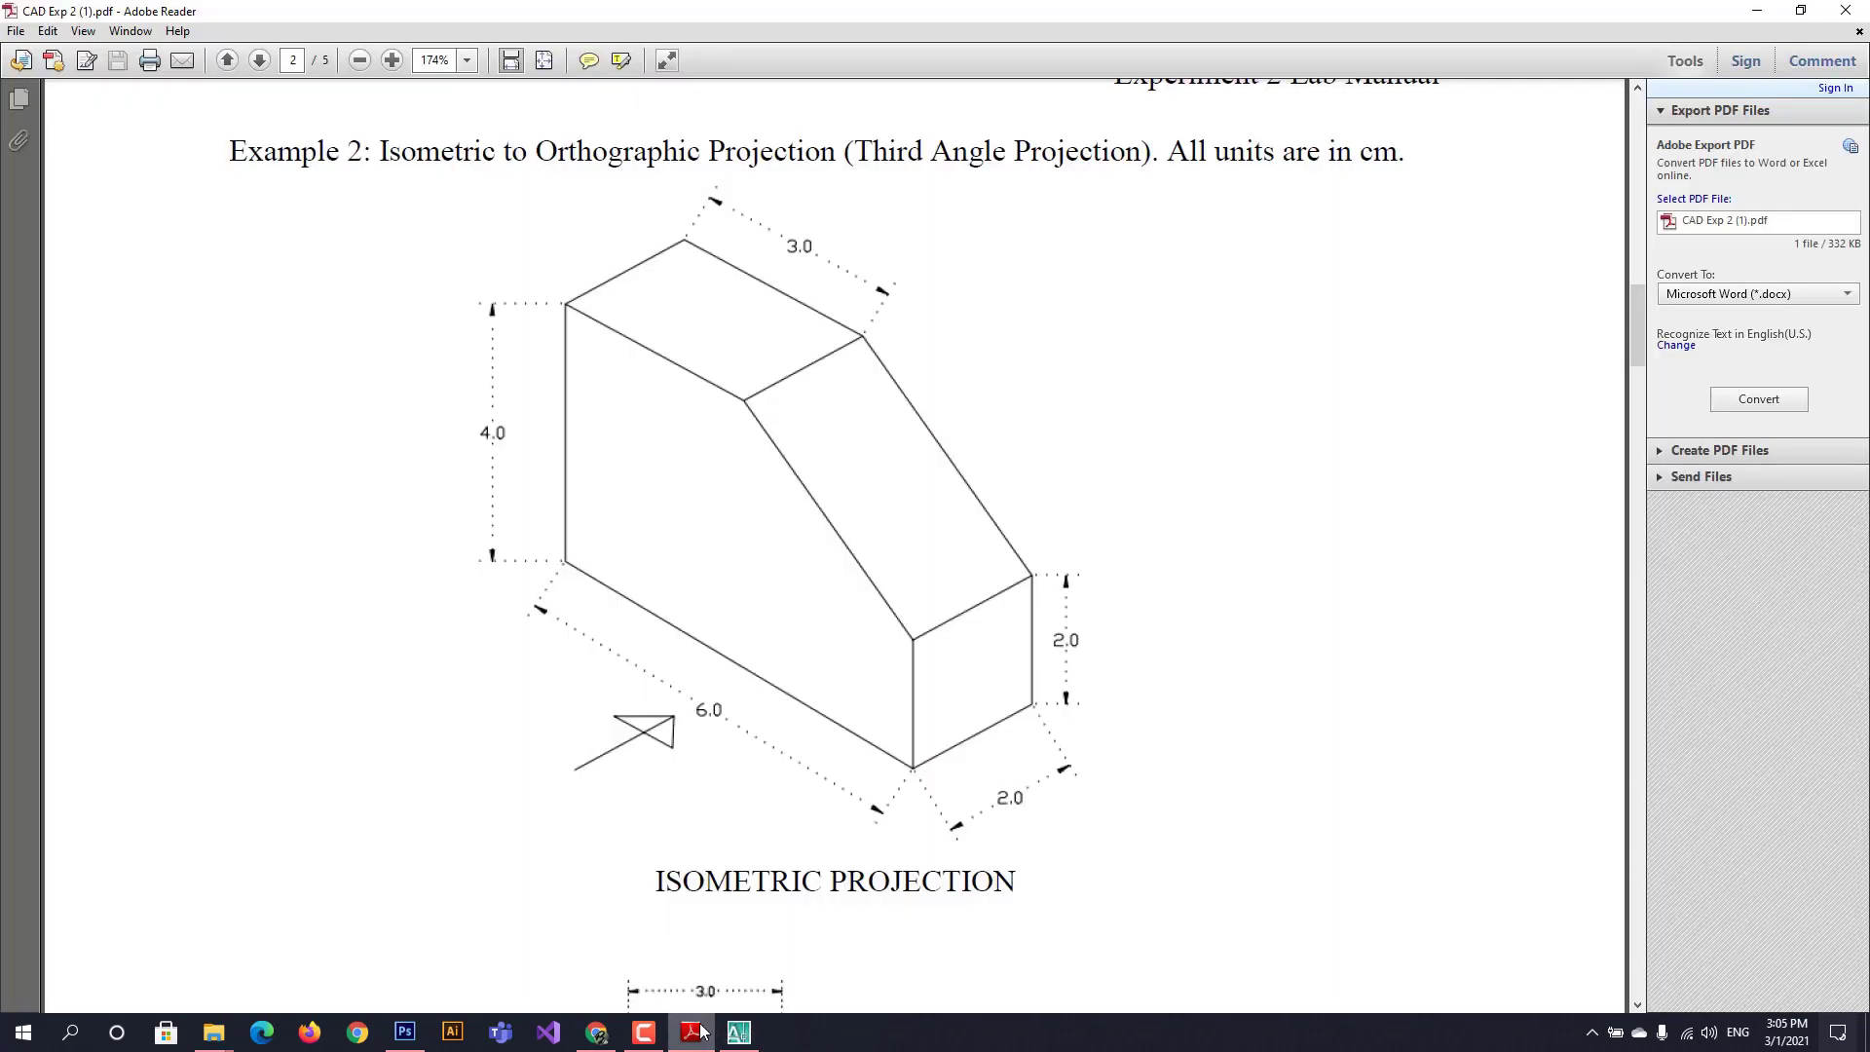
{"action": "left_click", "coordinate": [738, 1032]}
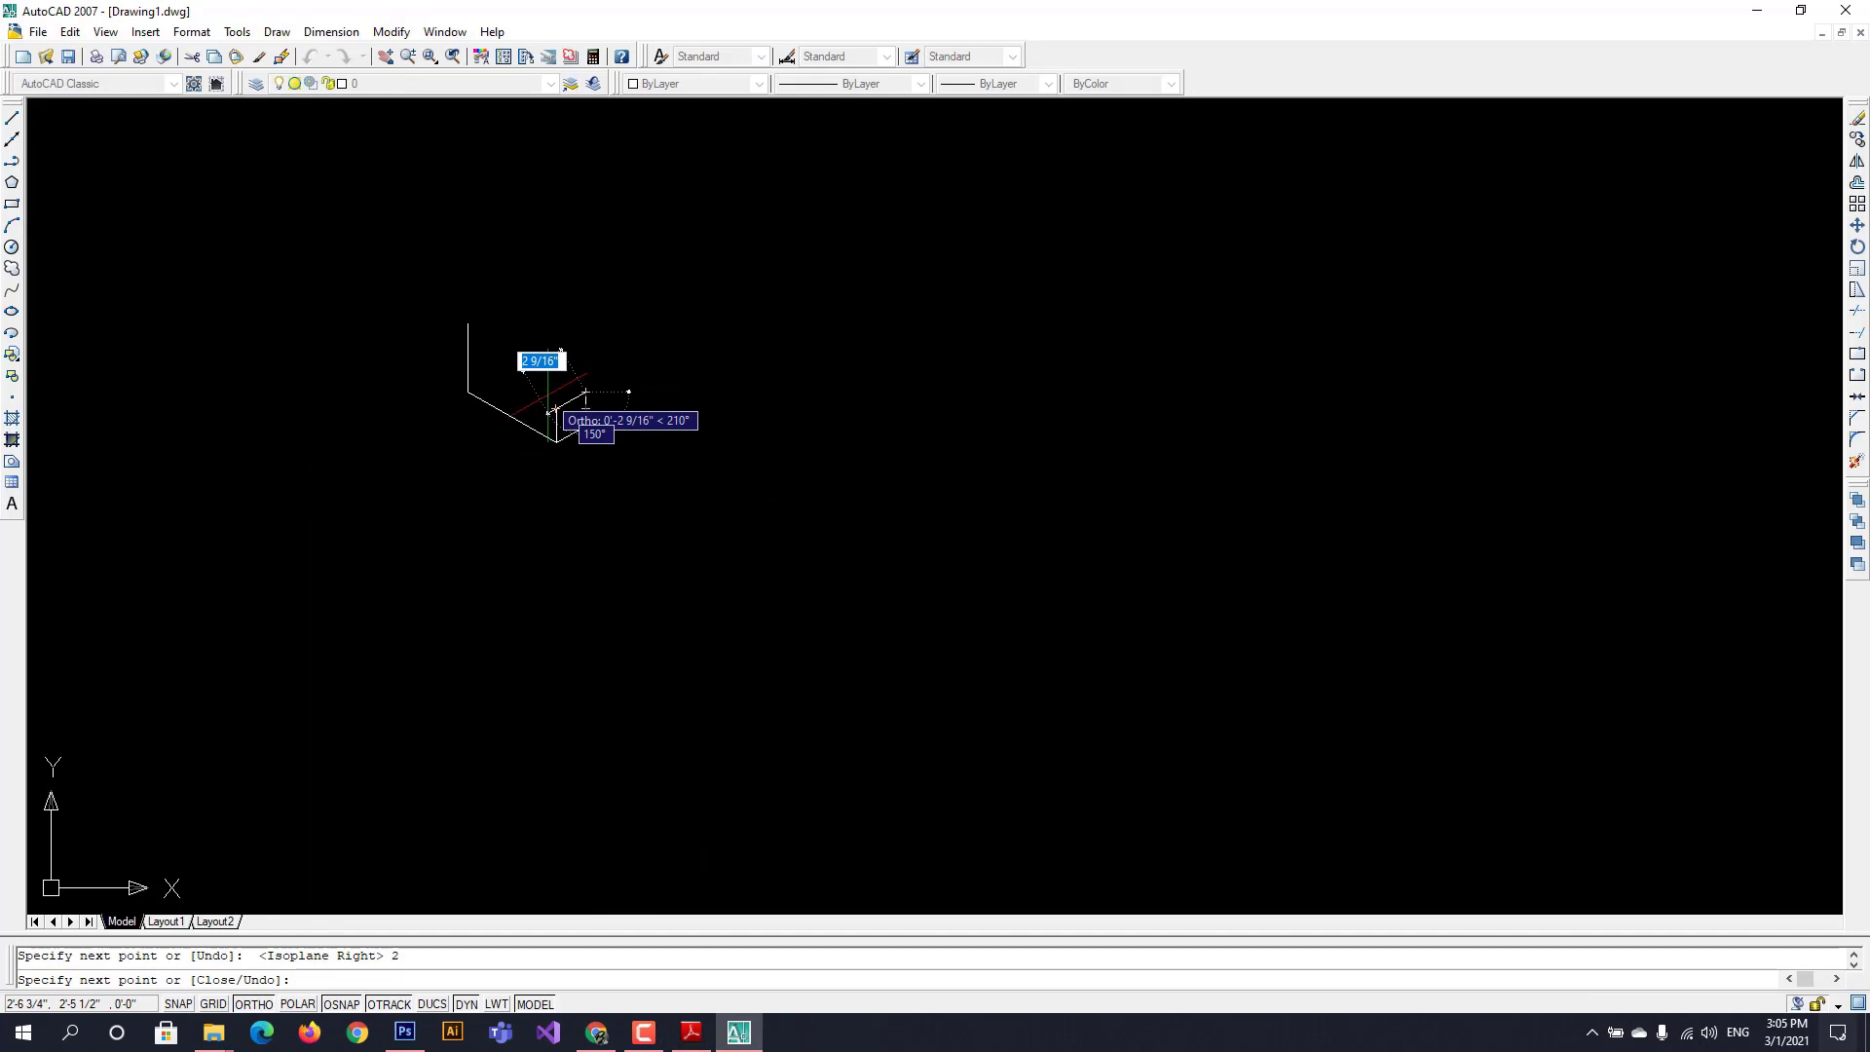
{"action": "type", "text": "2"}
{"action": "key", "text": "Return"}
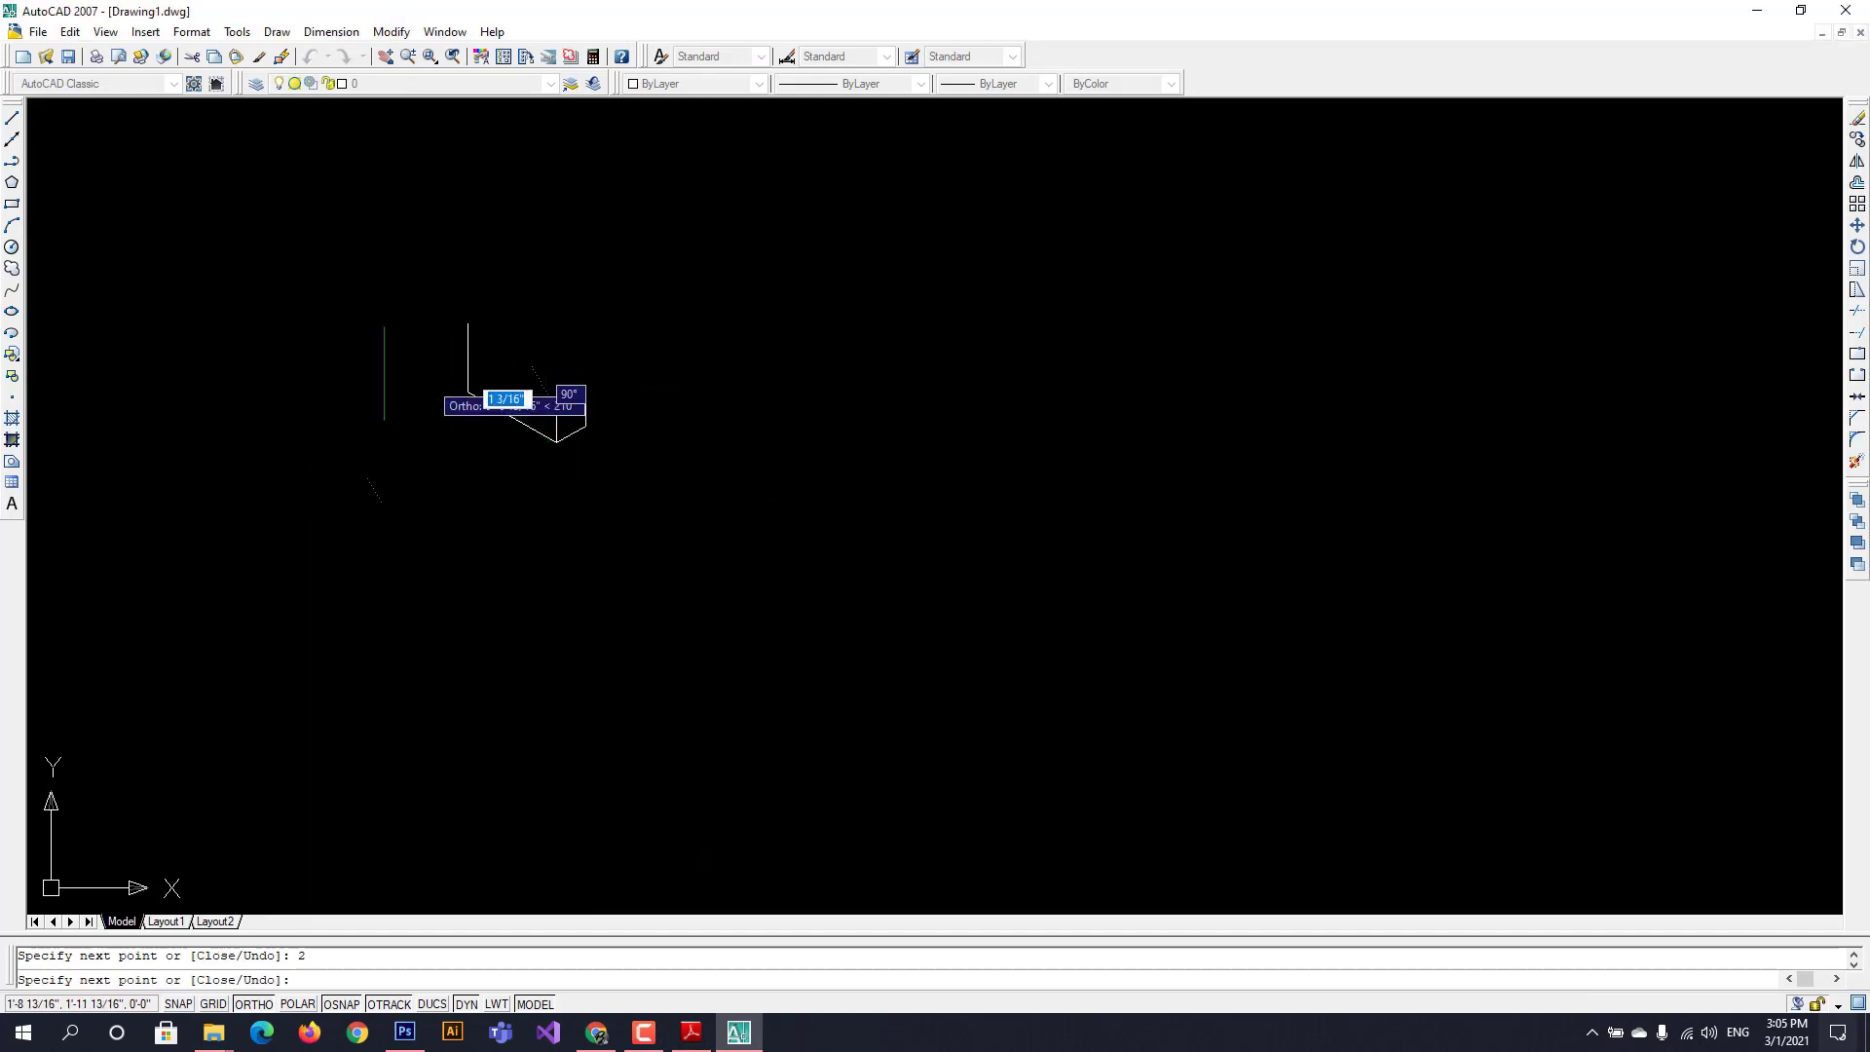
{"action": "key", "text": "Escape"}
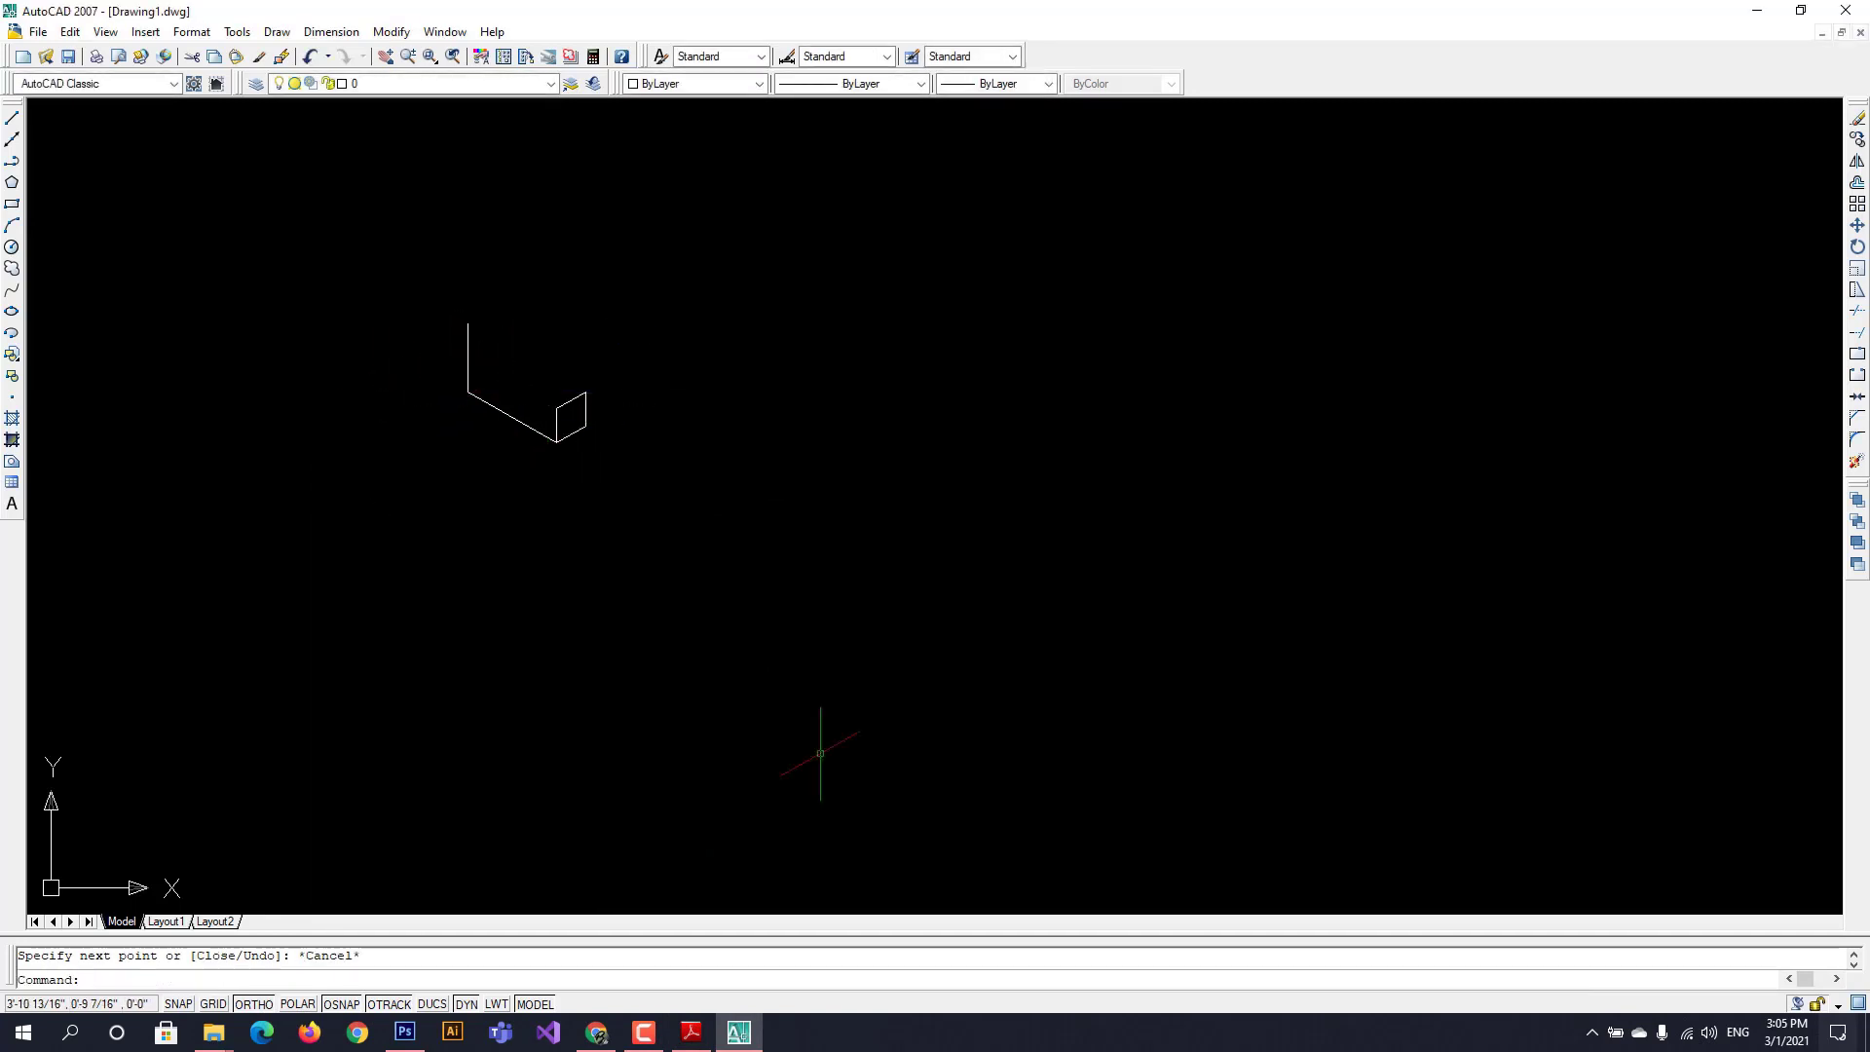
- Check the top face in the PDF and draw a 2-unit line at 30° from the vertical edge's upper end
{"action": "left_click", "coordinate": [707, 1039]}
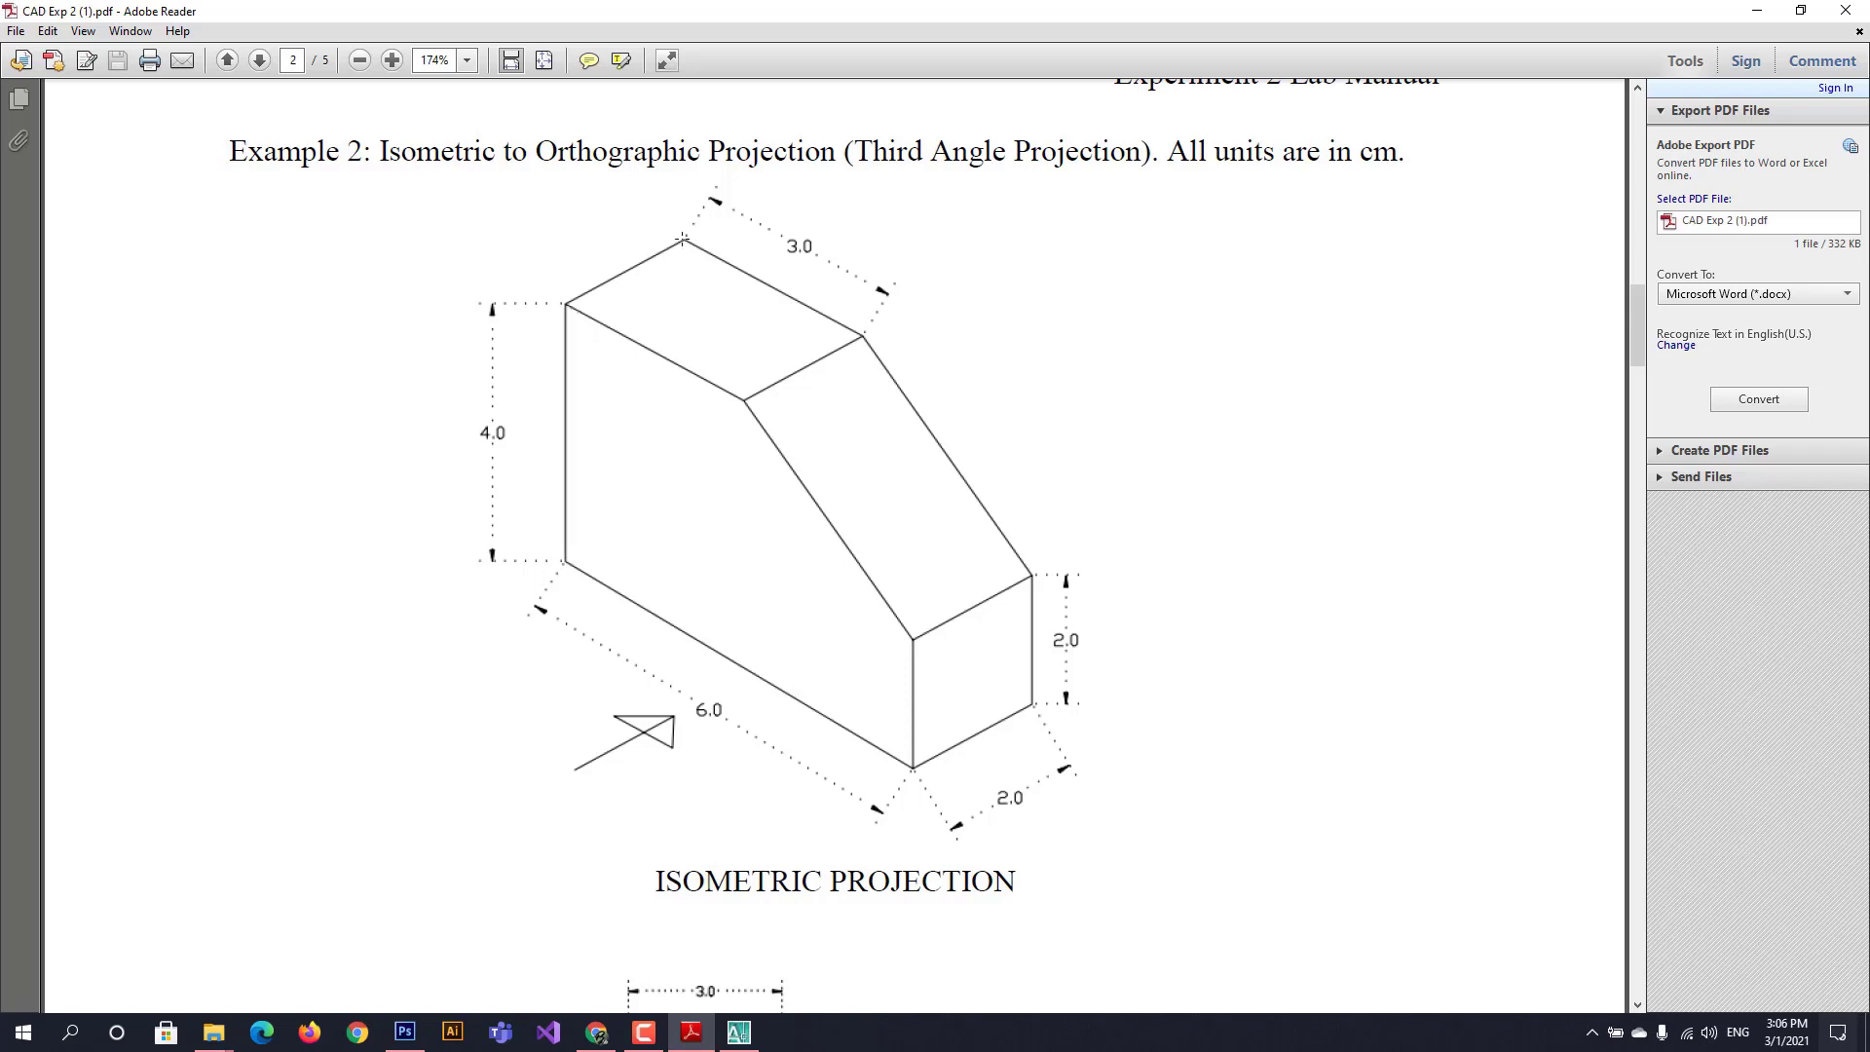
{"action": "left_click", "coordinate": [739, 1032]}
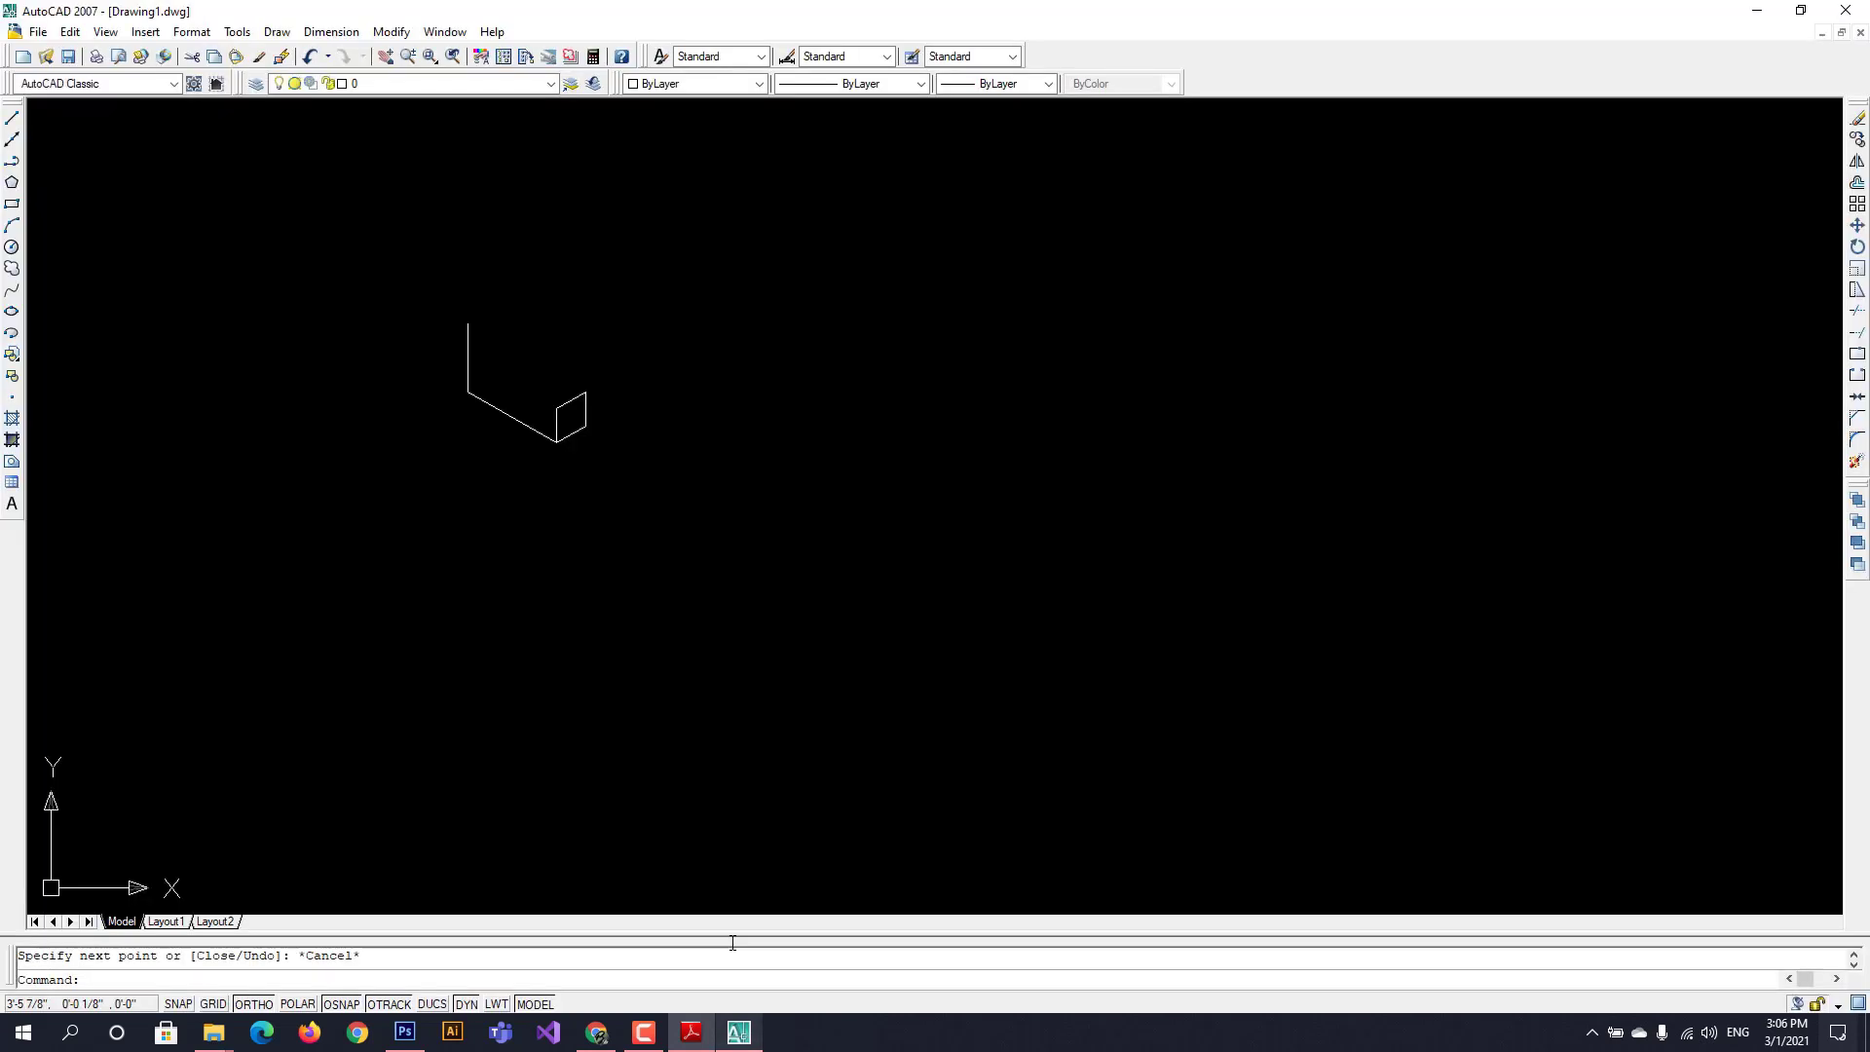
{"action": "left_click", "coordinate": [12, 118]}
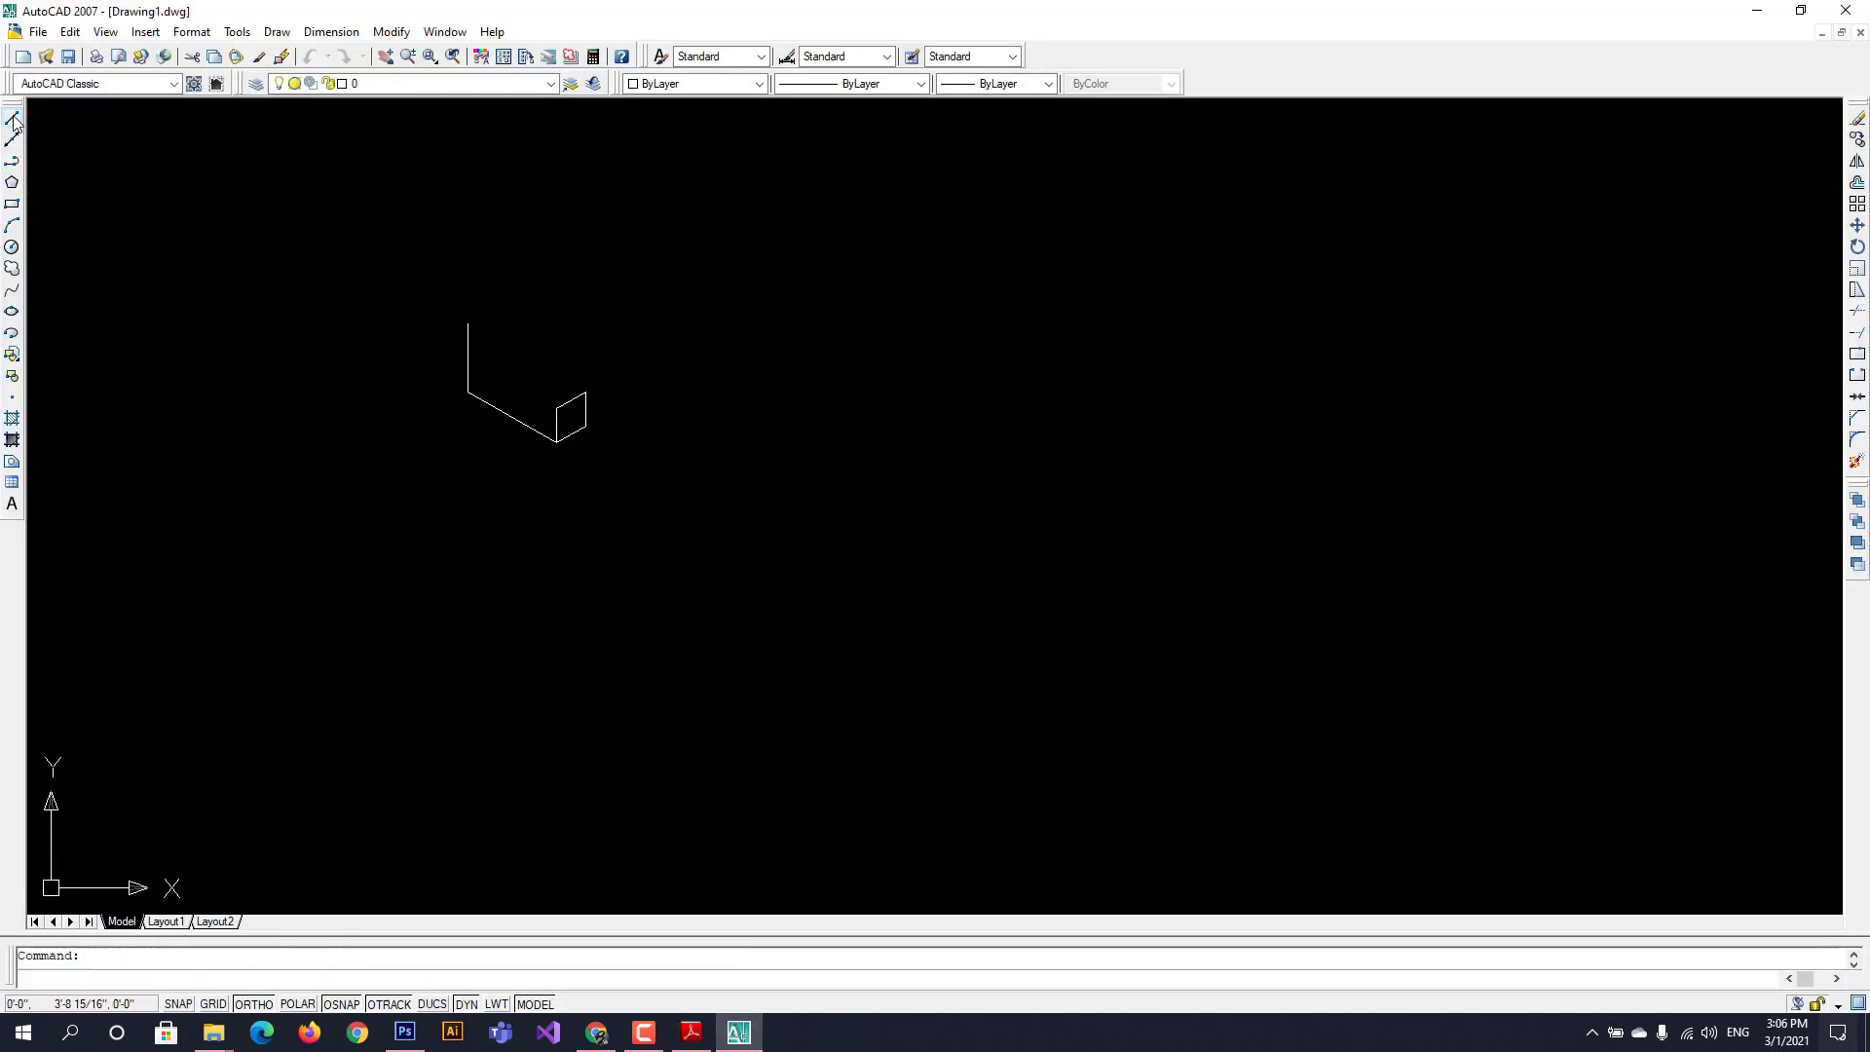
{"action": "left_click", "coordinate": [468, 324]}
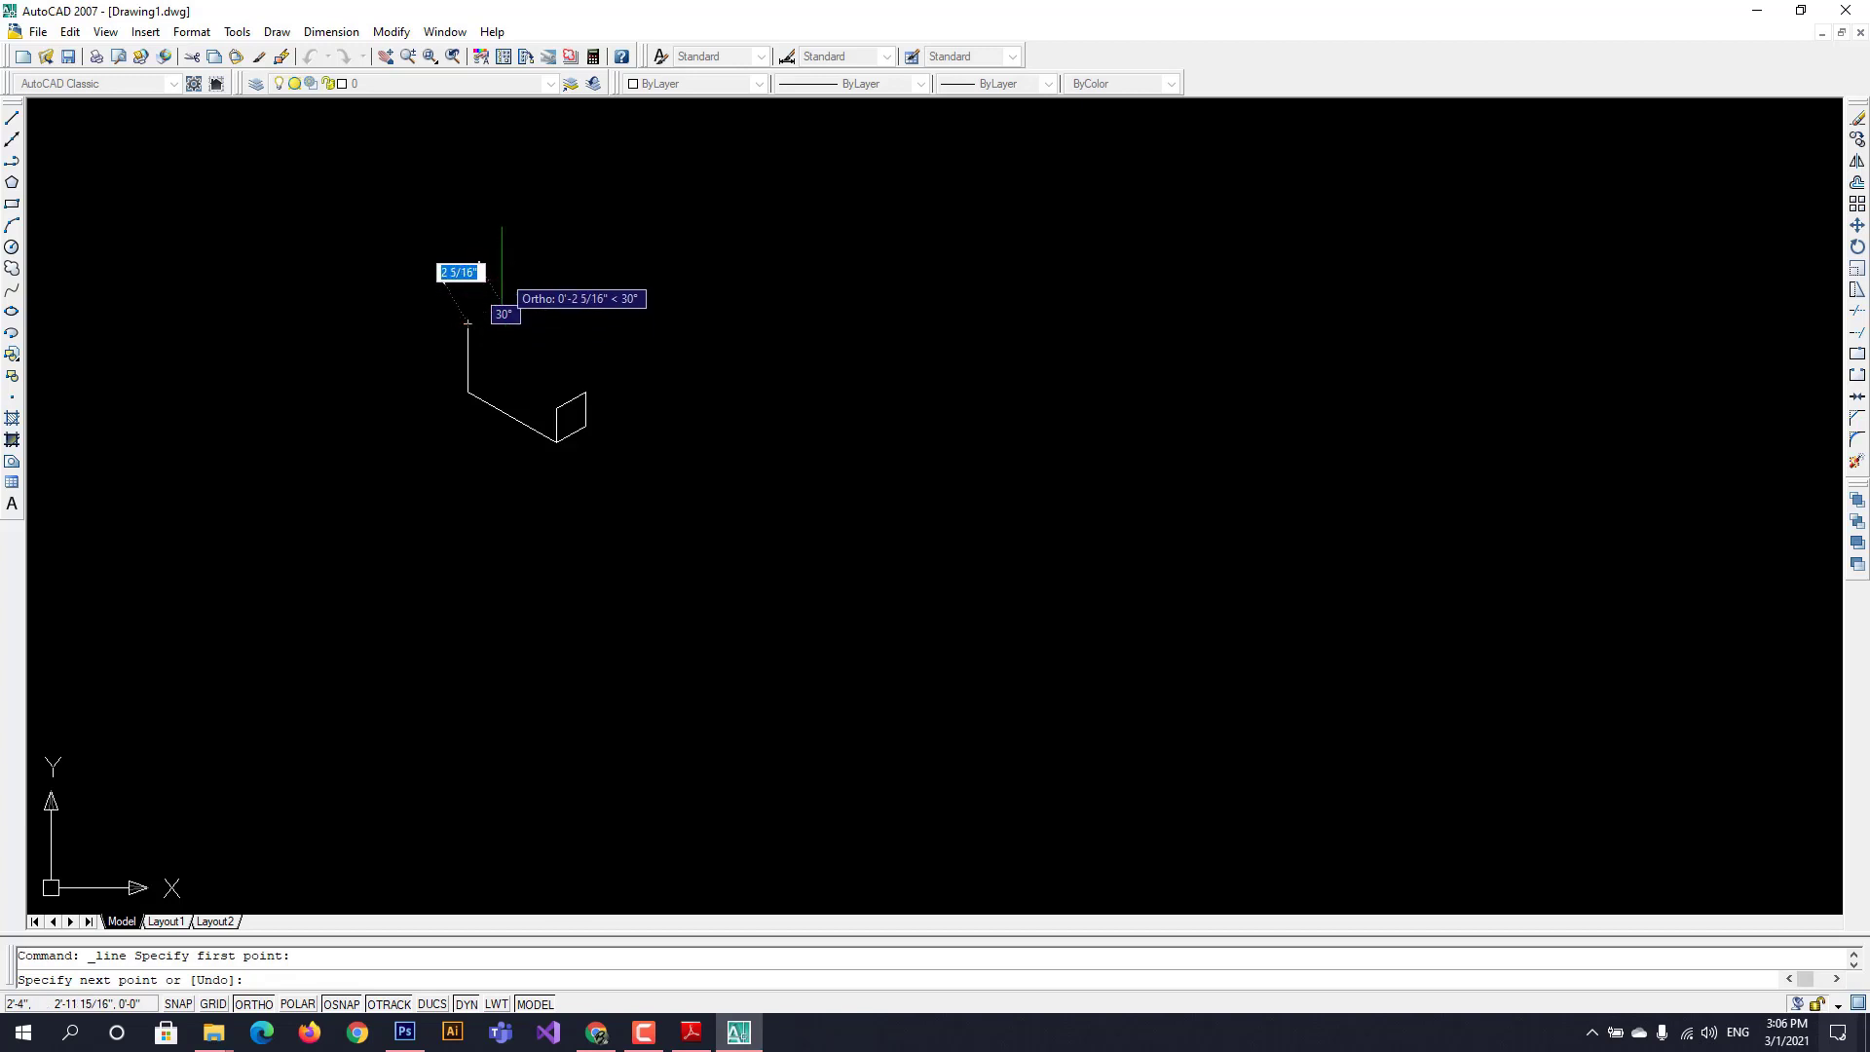
{"action": "type", "text": "2"}
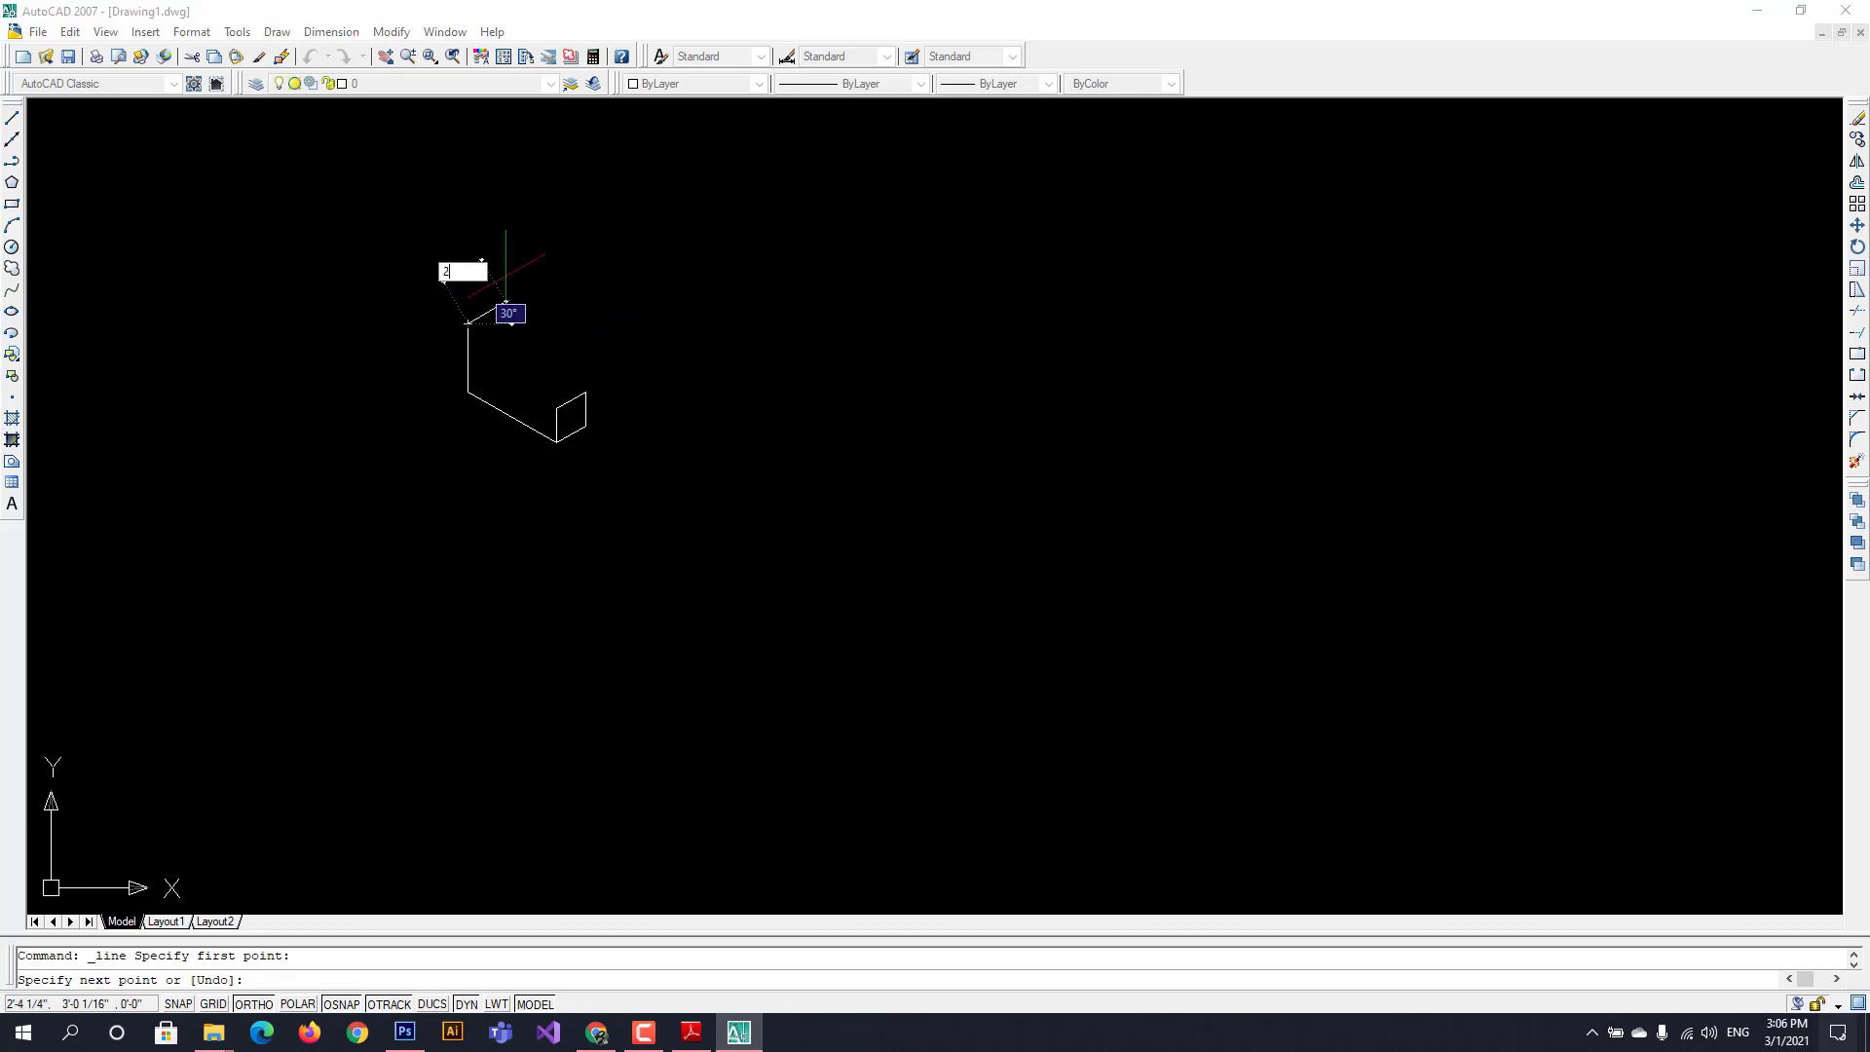
{"action": "key", "text": "Return"}
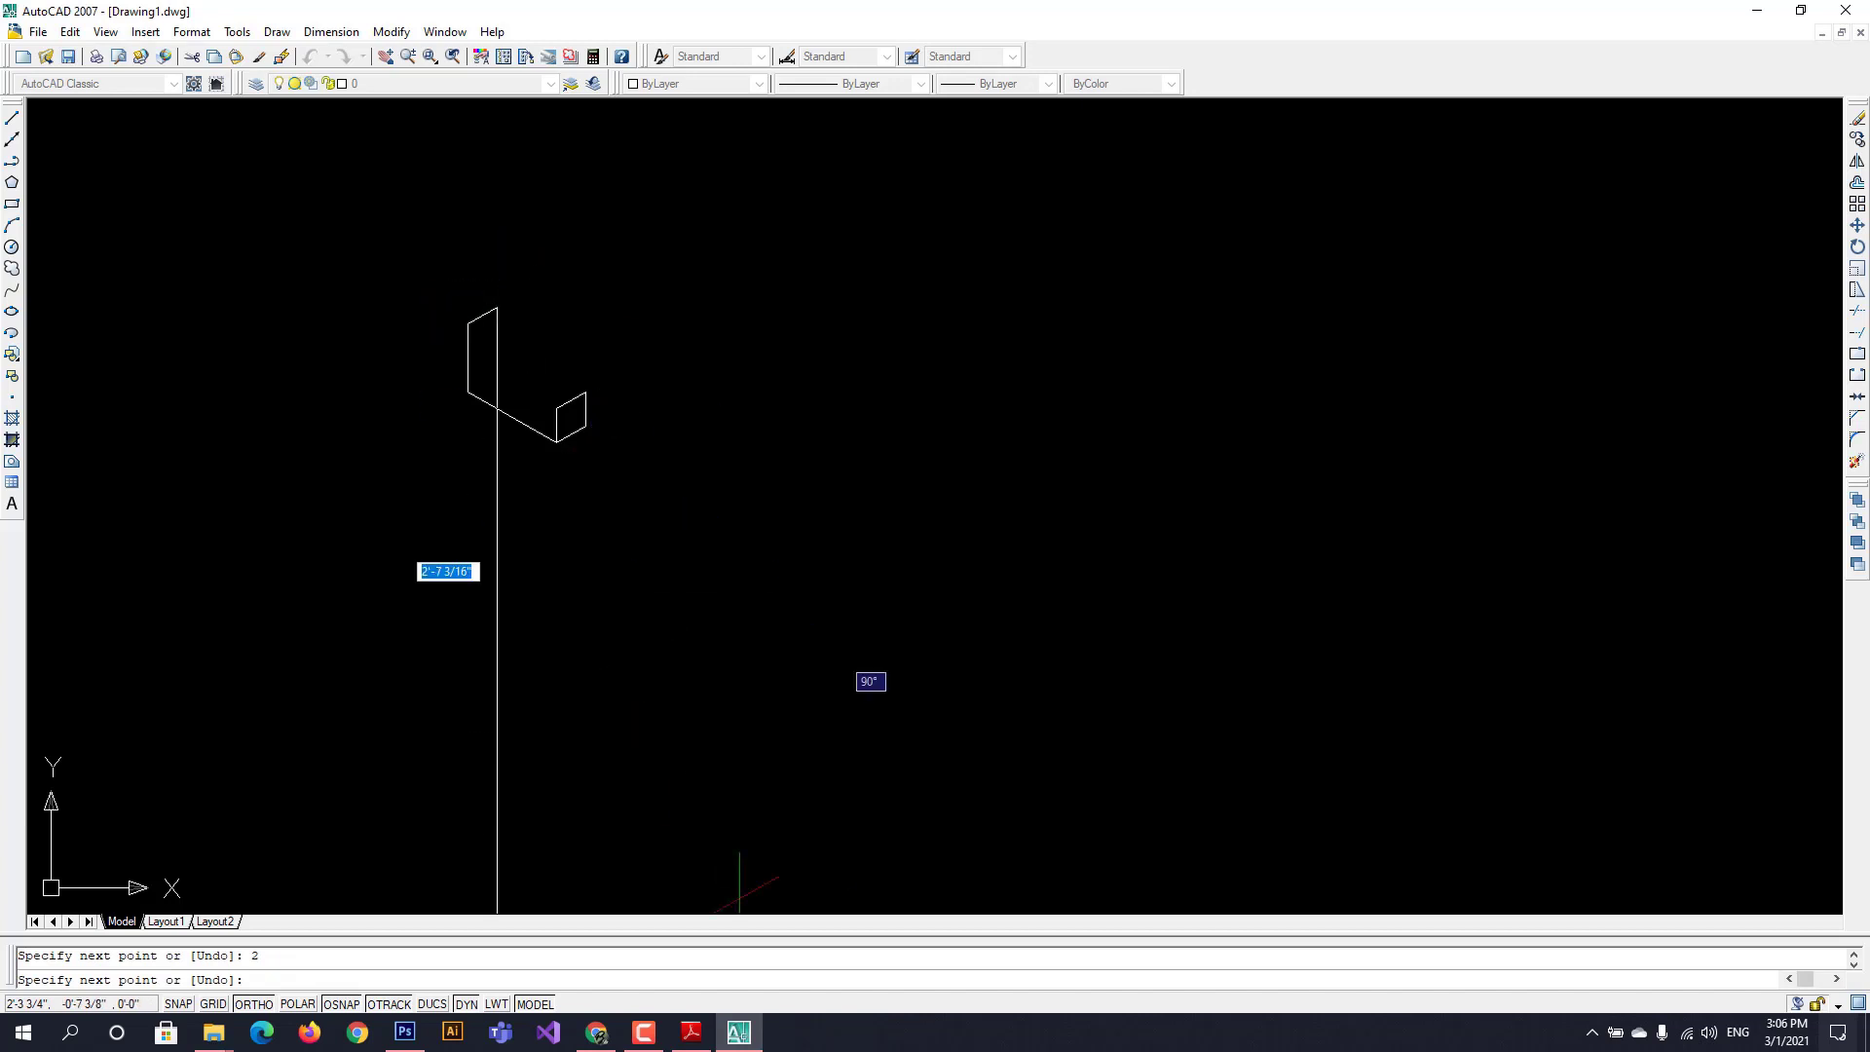
- Check the top length in the PDF and continue the line 3 units parallel to the base edge in the left isoplane
{"action": "left_click", "coordinate": [694, 1034]}
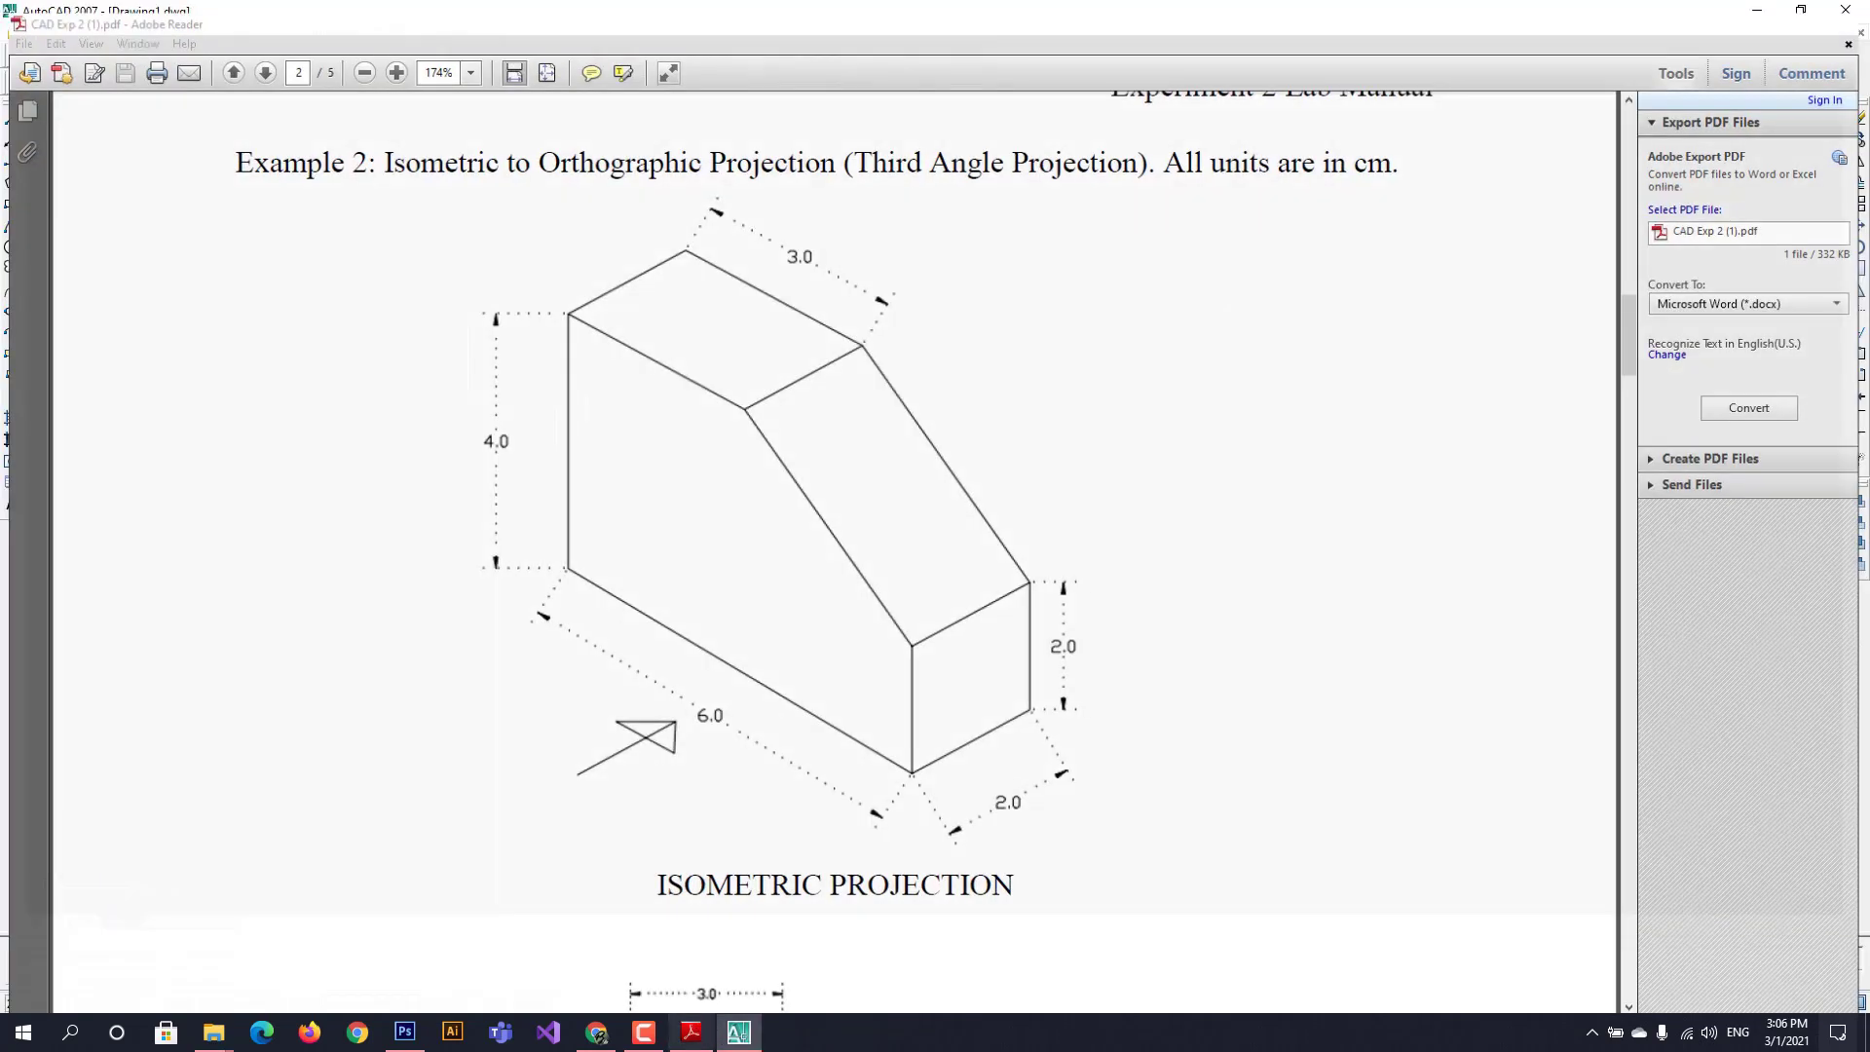
{"action": "left_click", "coordinate": [738, 1032]}
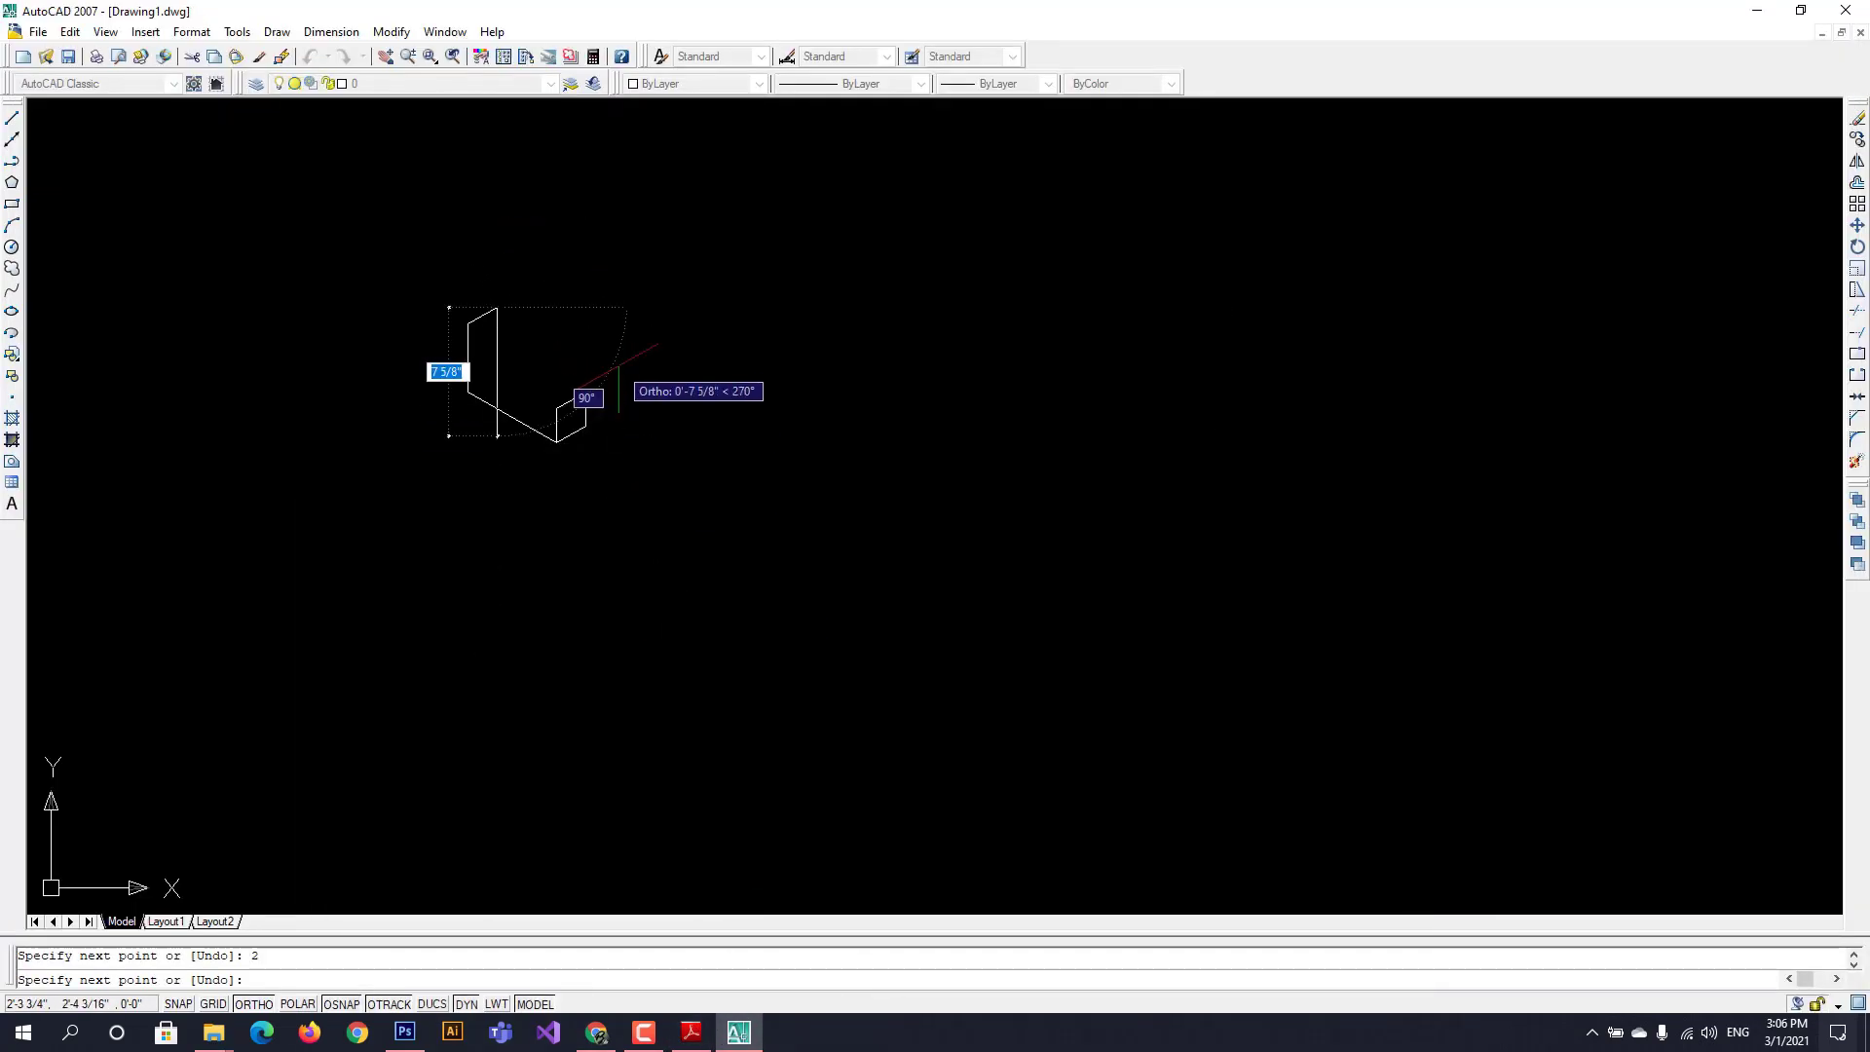
{"action": "key", "text": "F5"}
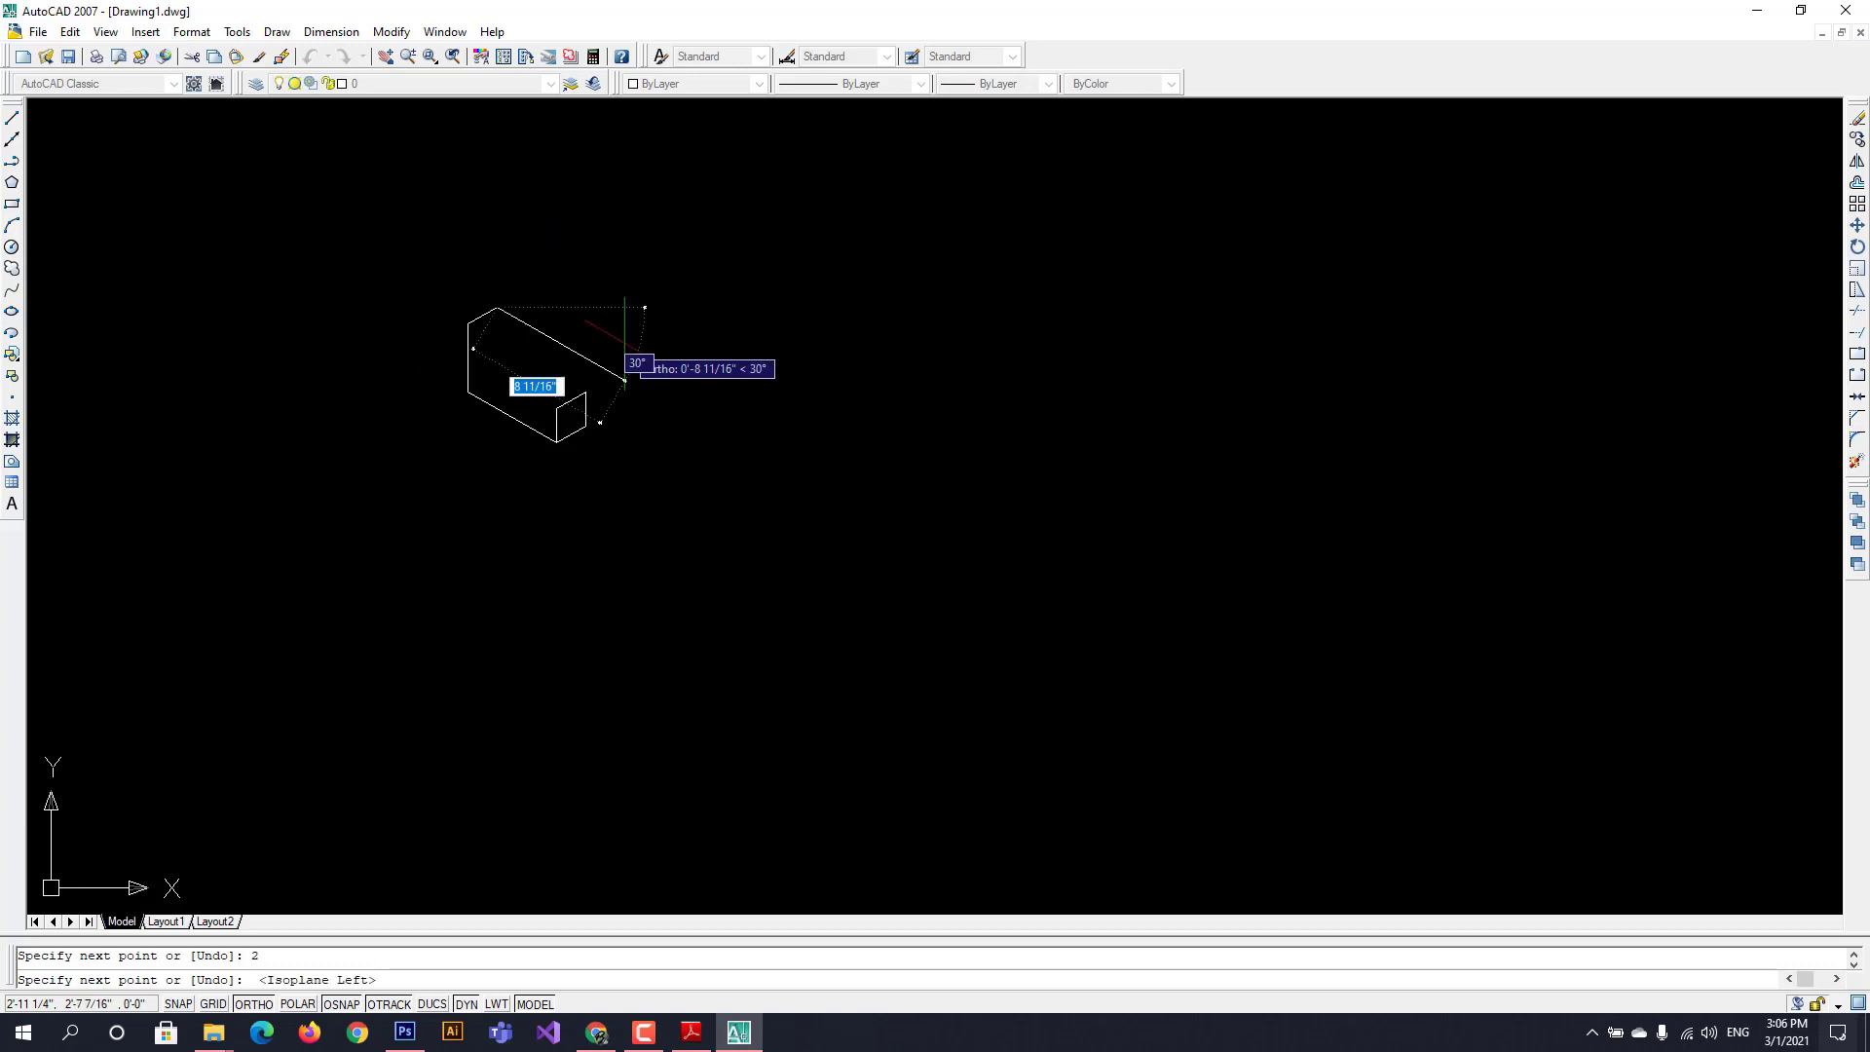
{"action": "type", "text": "3"}
{"action": "key", "text": "Return"}
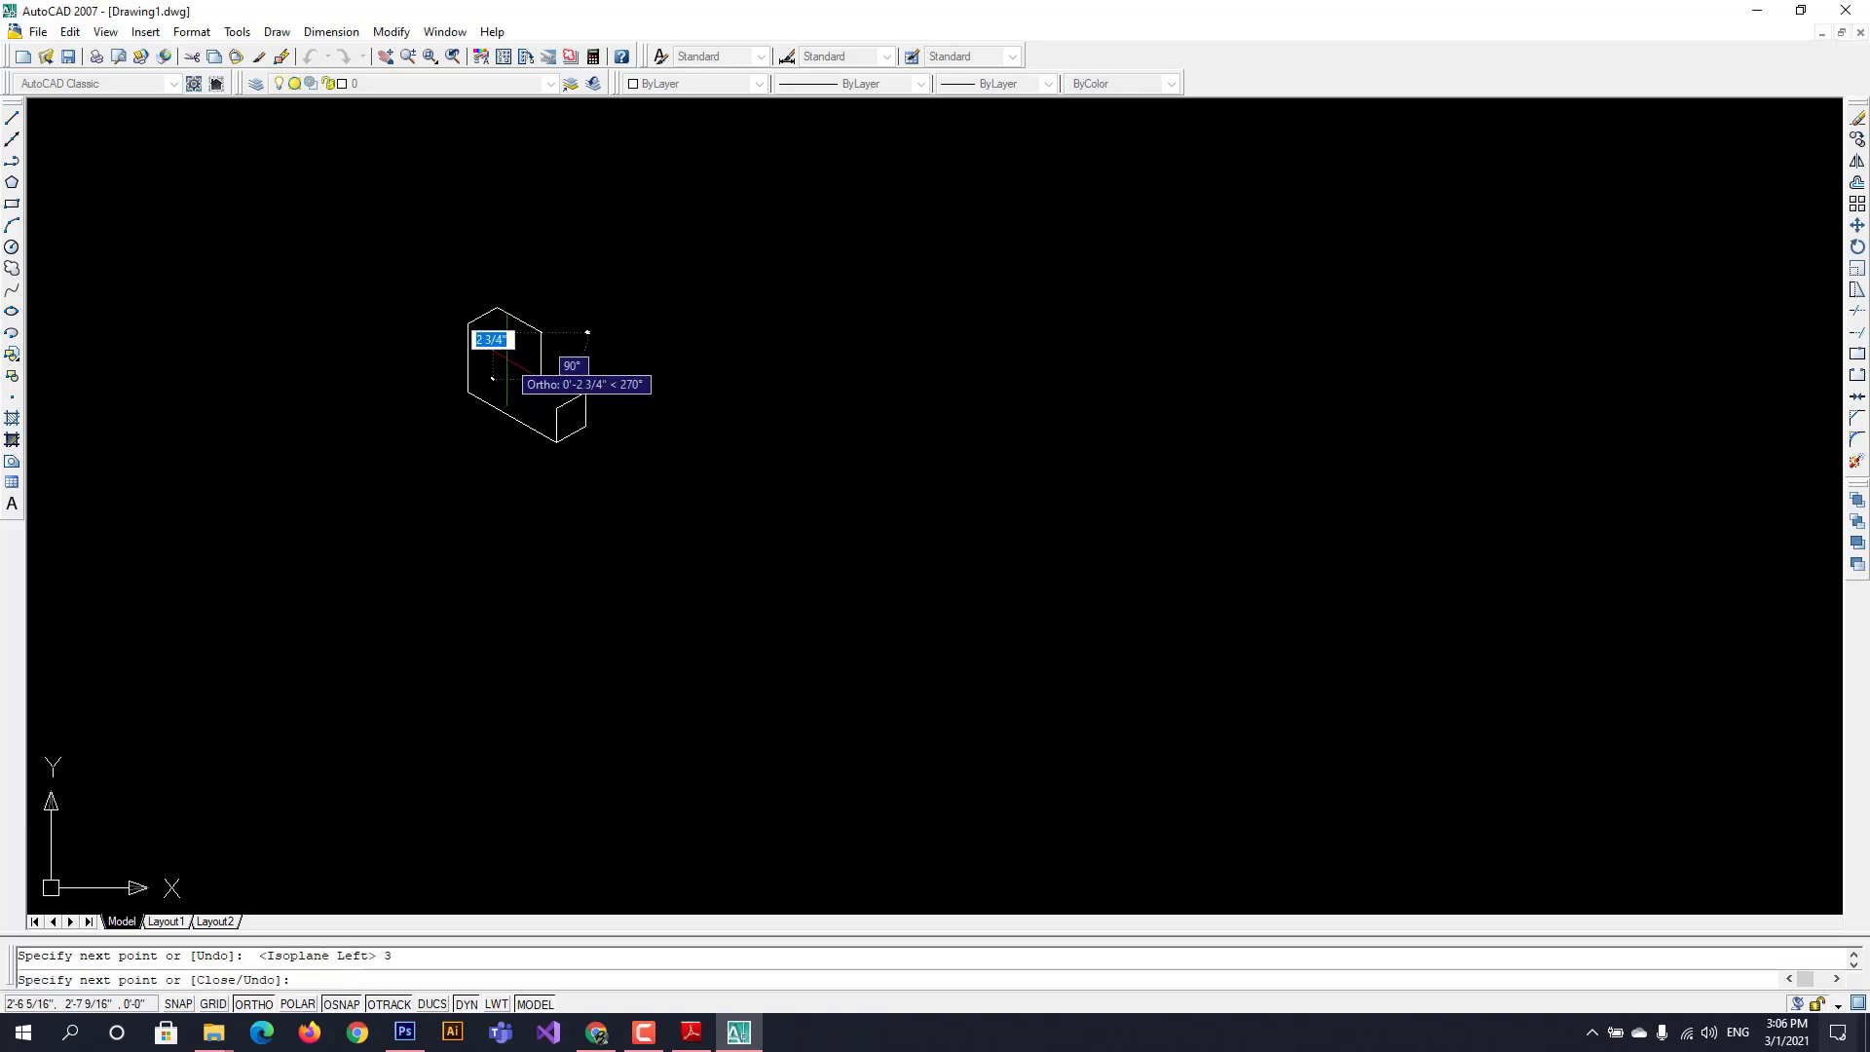
- Close the top face in the top isoplane with a 2-unit line and a 3-unit line back to the vertical edge, ending the Line command
{"action": "key", "text": "F5"}
{"action": "type", "text": "2"}
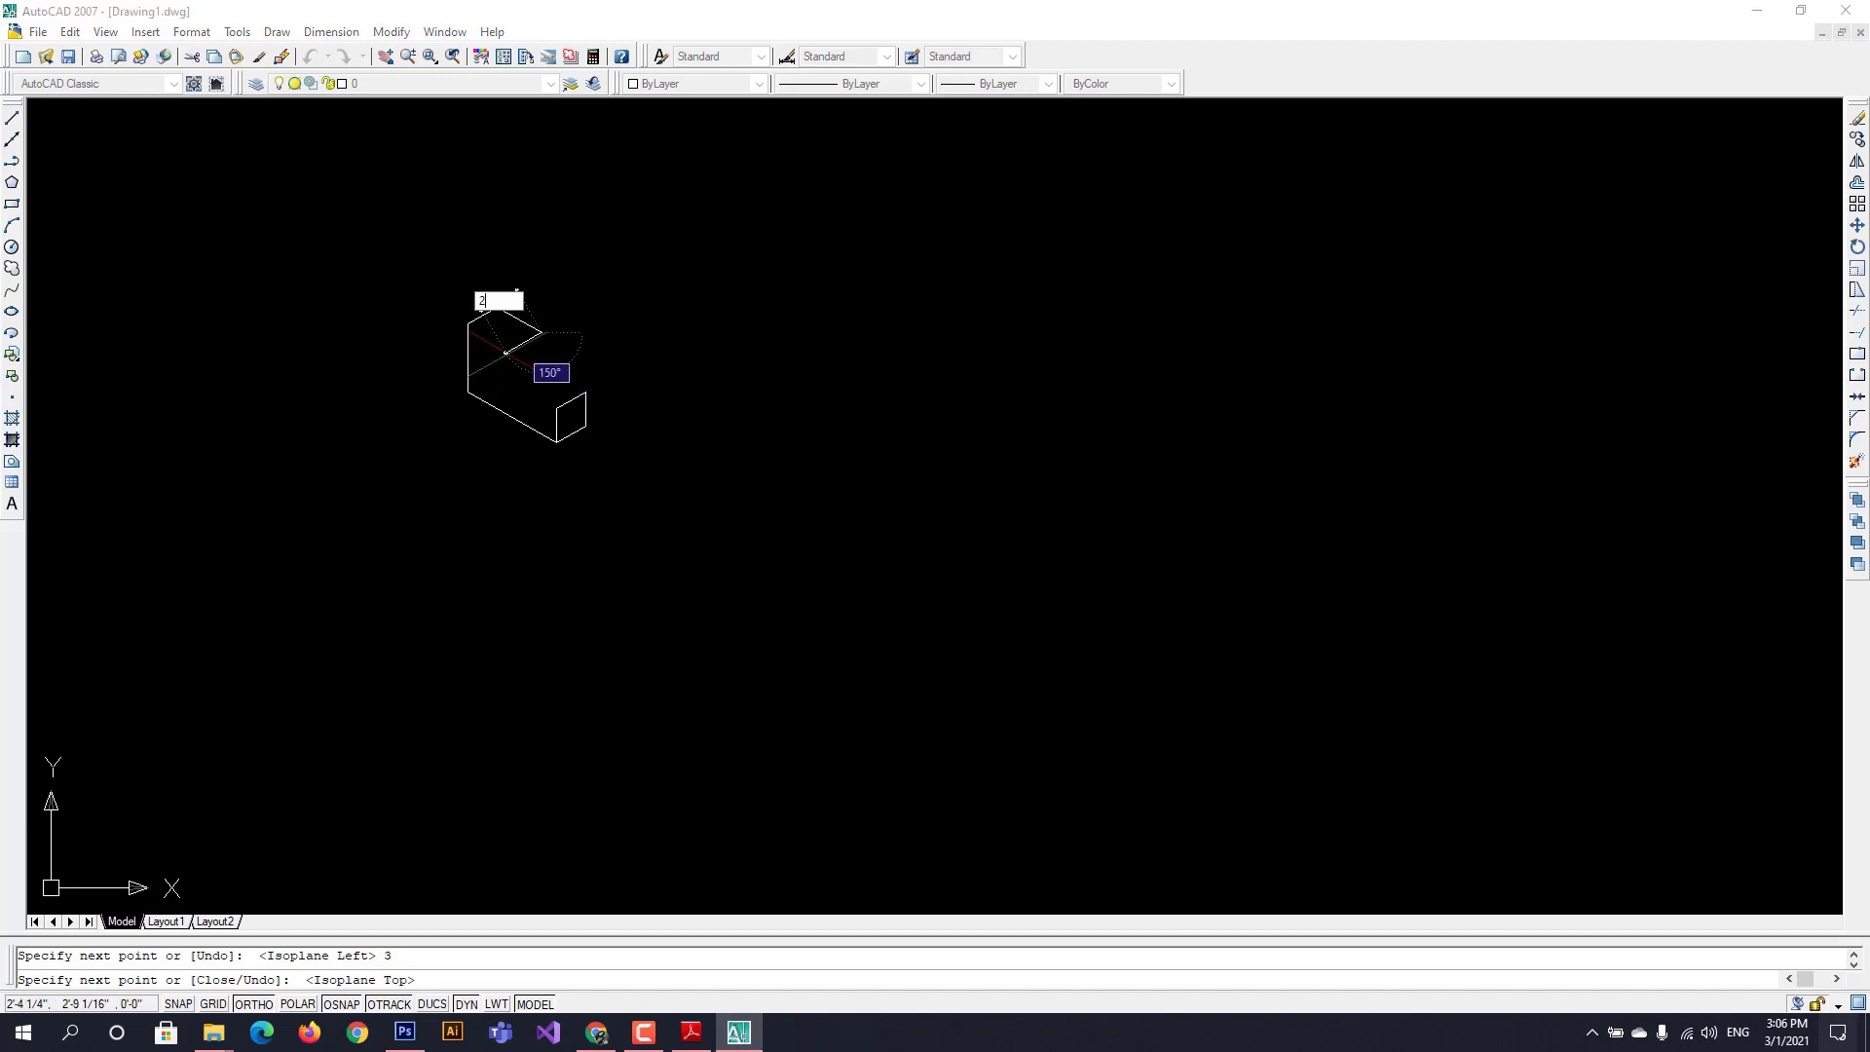
{"action": "key", "text": "Return"}
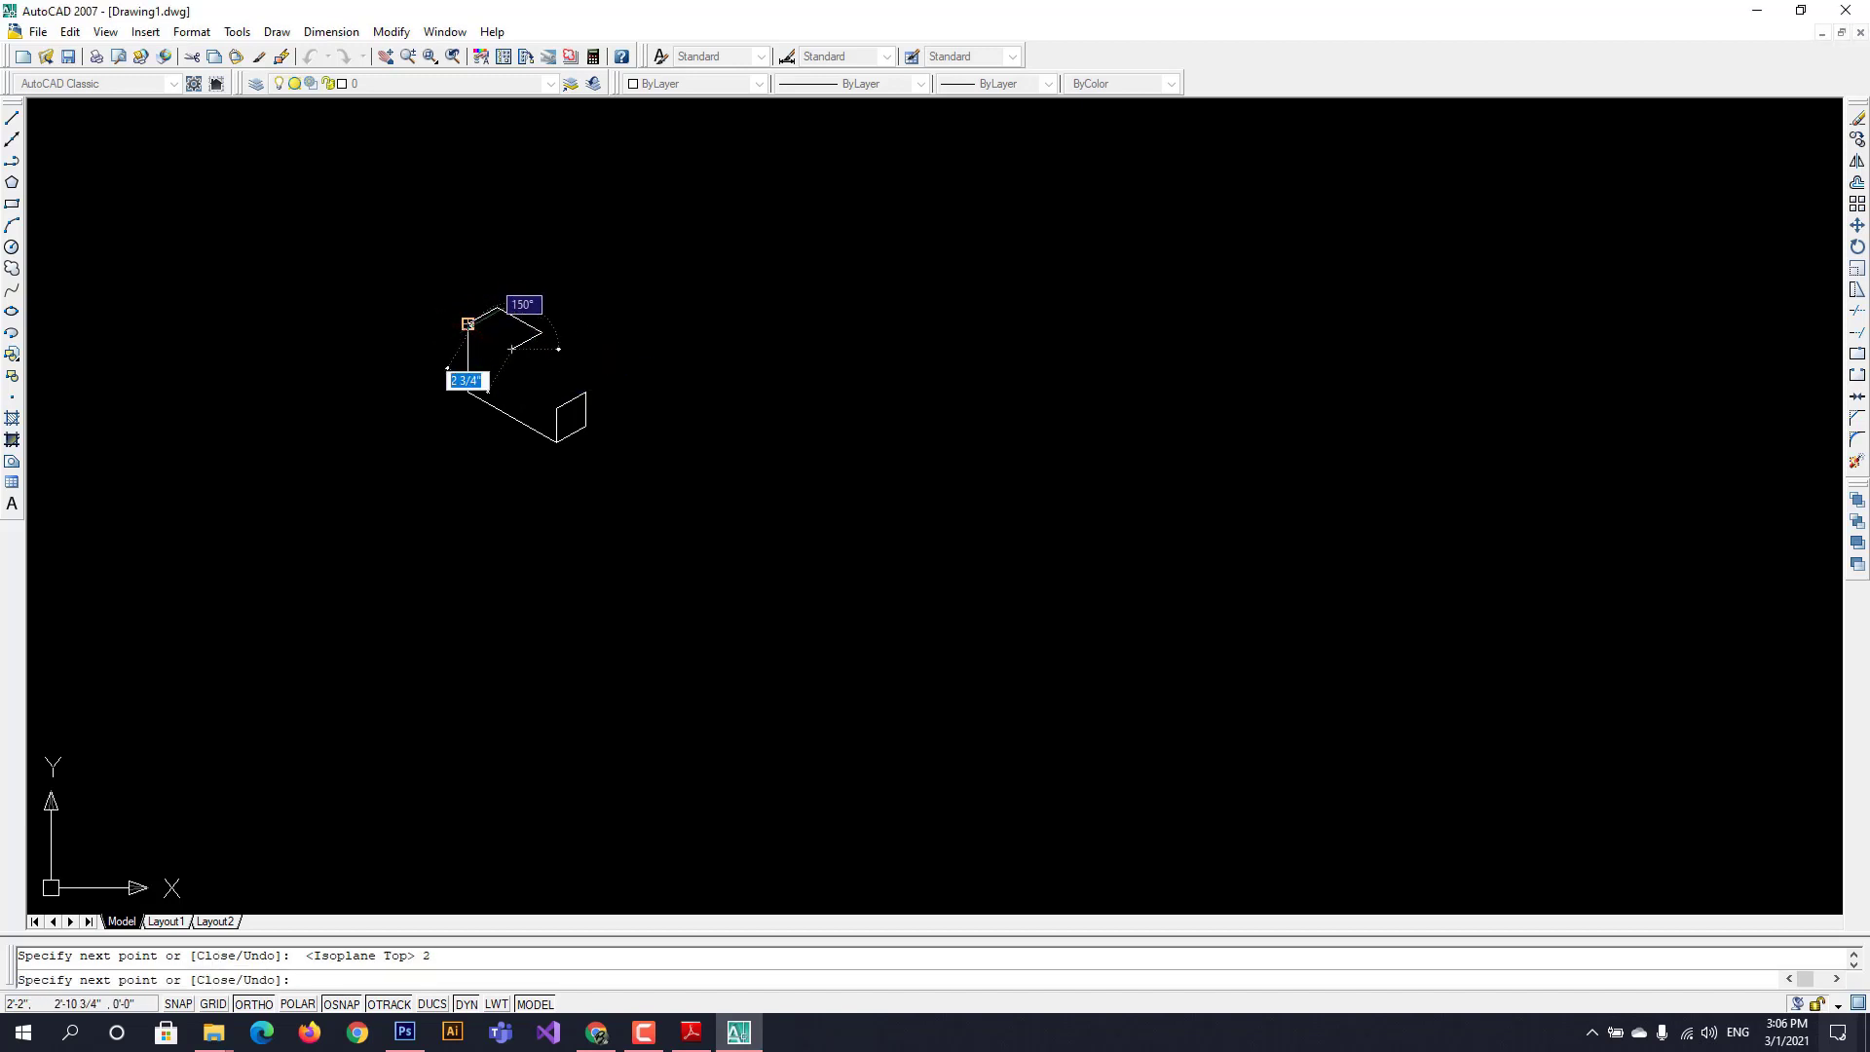
{"action": "type", "text": "3"}
{"action": "key", "text": "Return"}
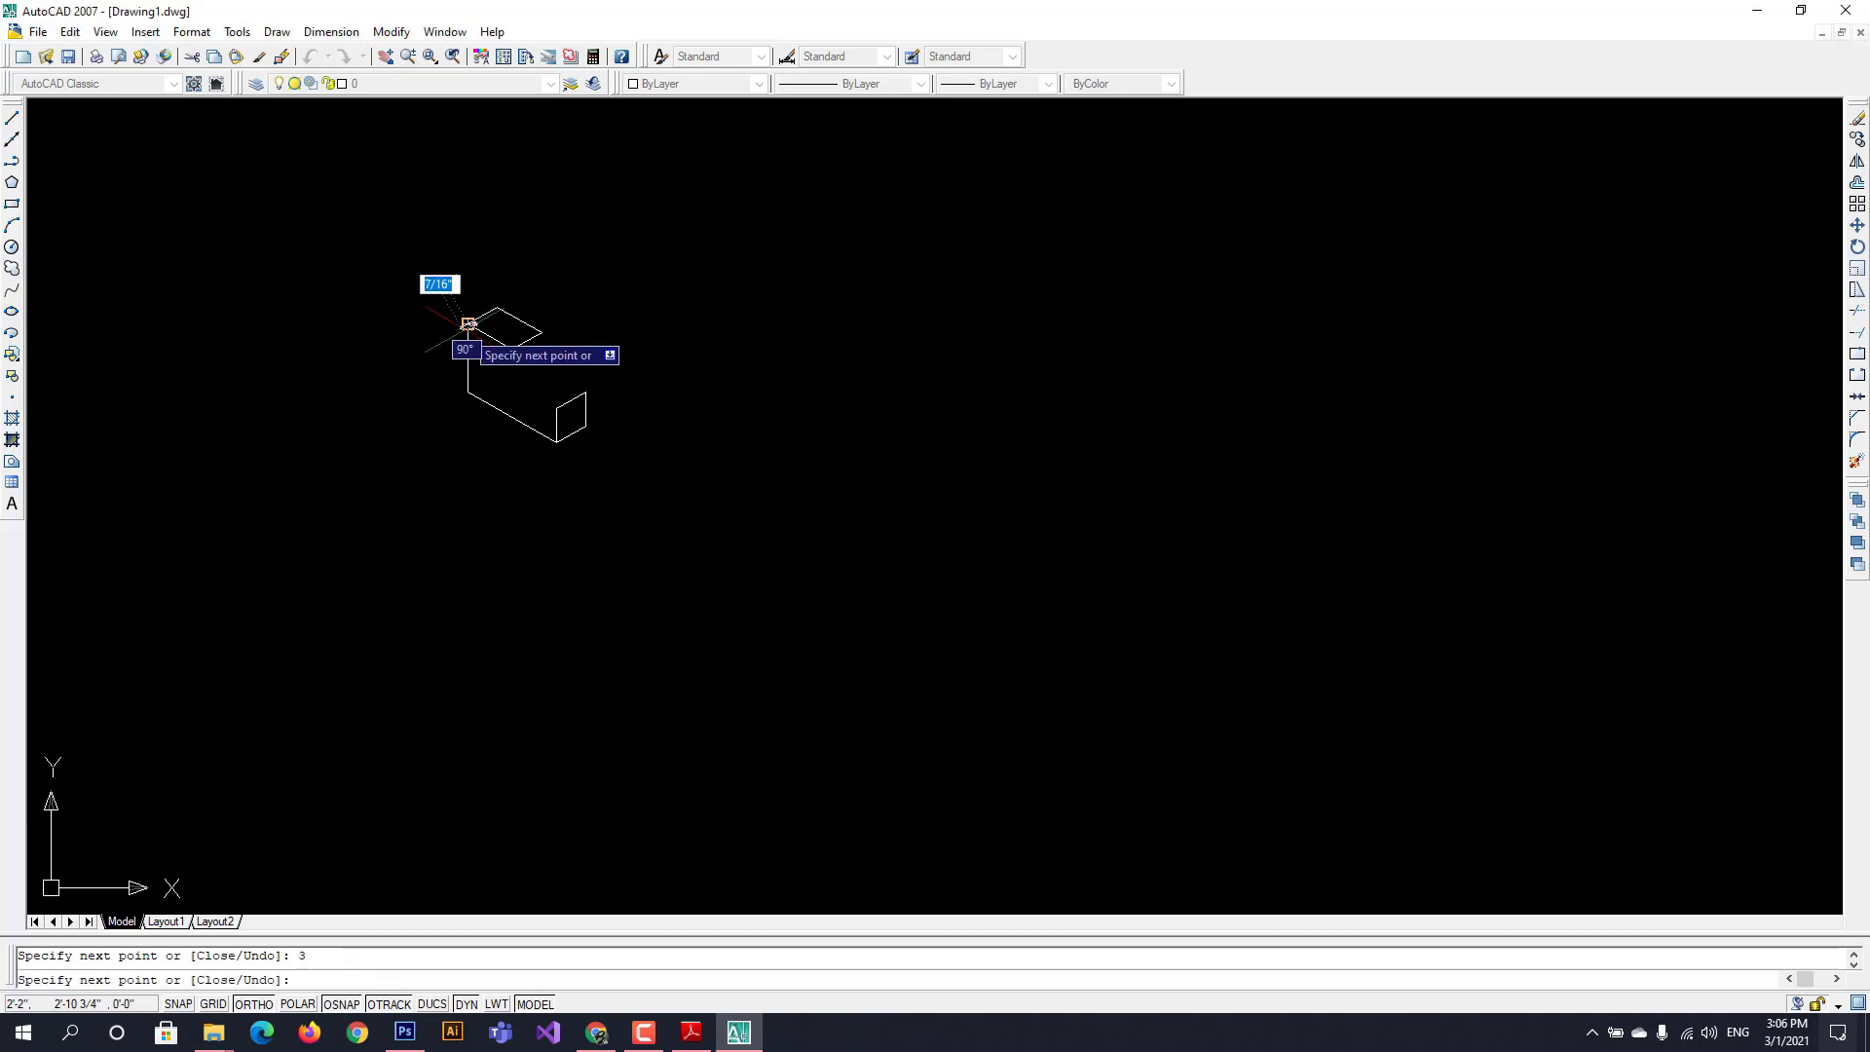
{"action": "key", "text": "Escape"}
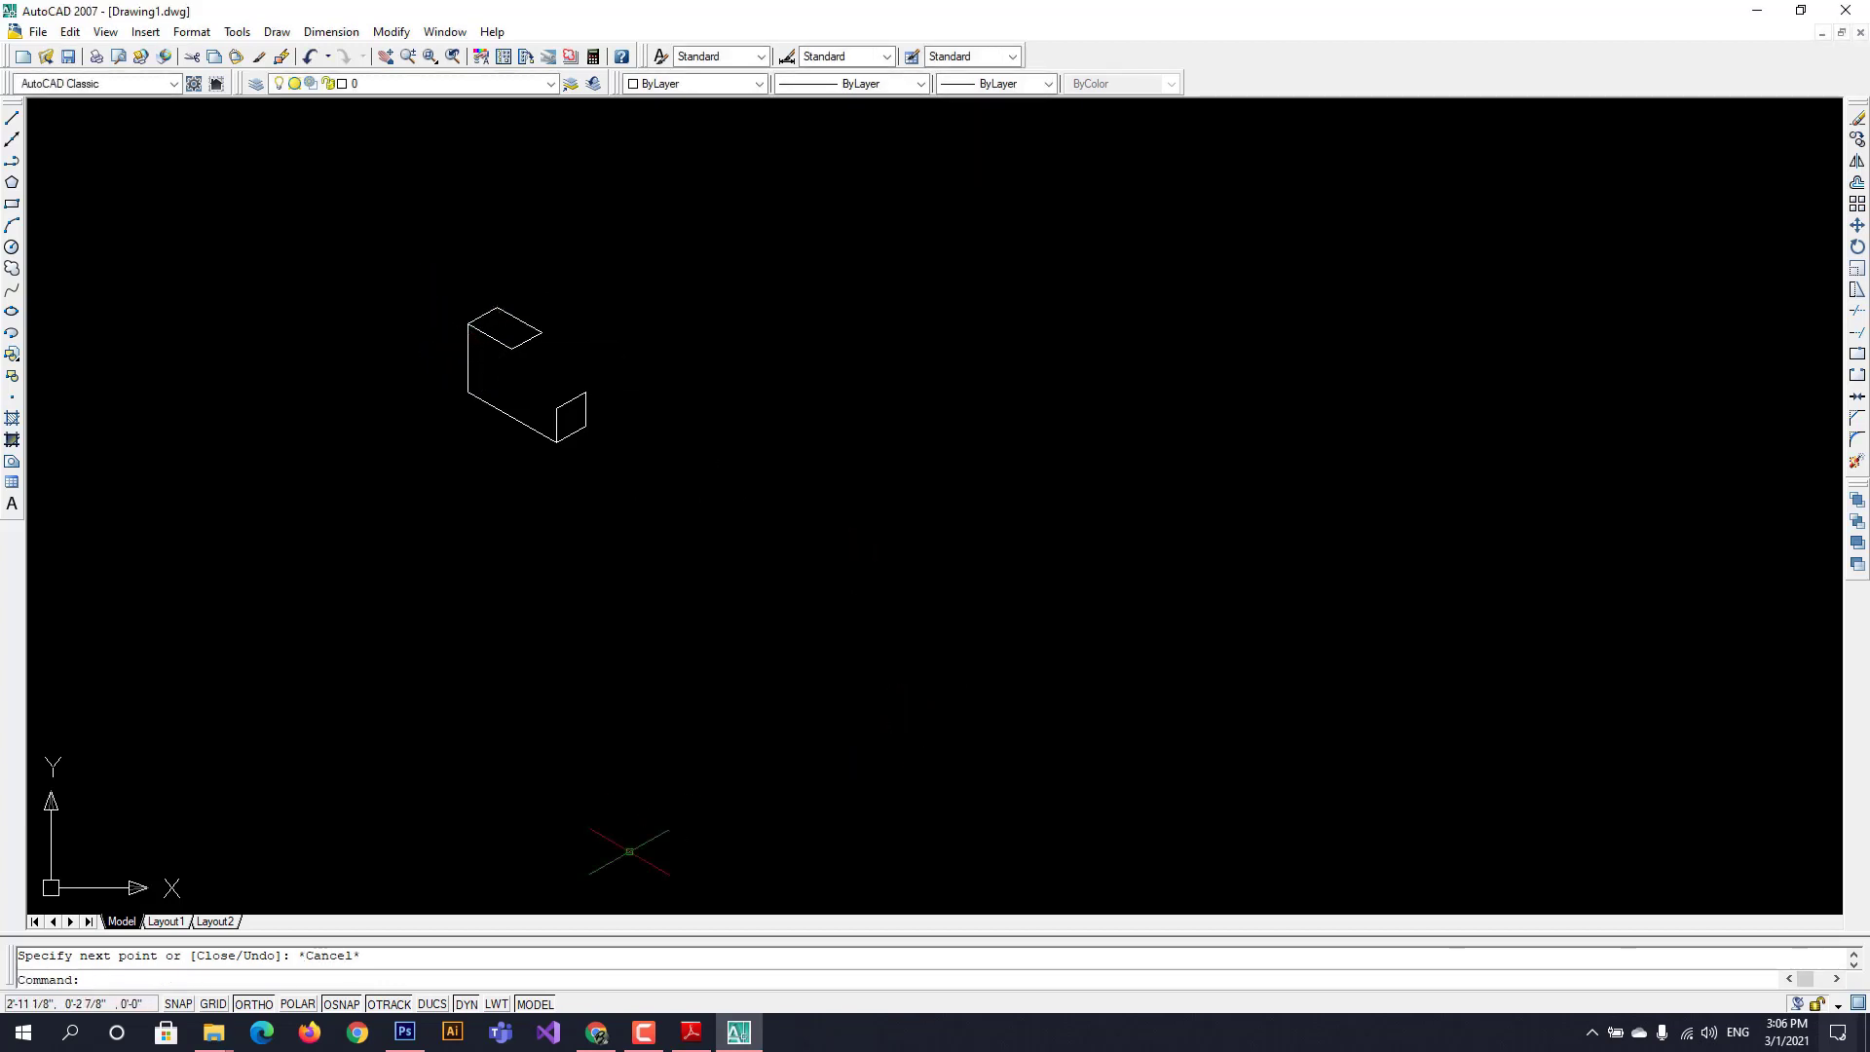
- Check the sloped edges in the PDF and set the snap style to Standard, picking two points for the snap spacing
{"action": "left_click", "coordinate": [680, 1033]}
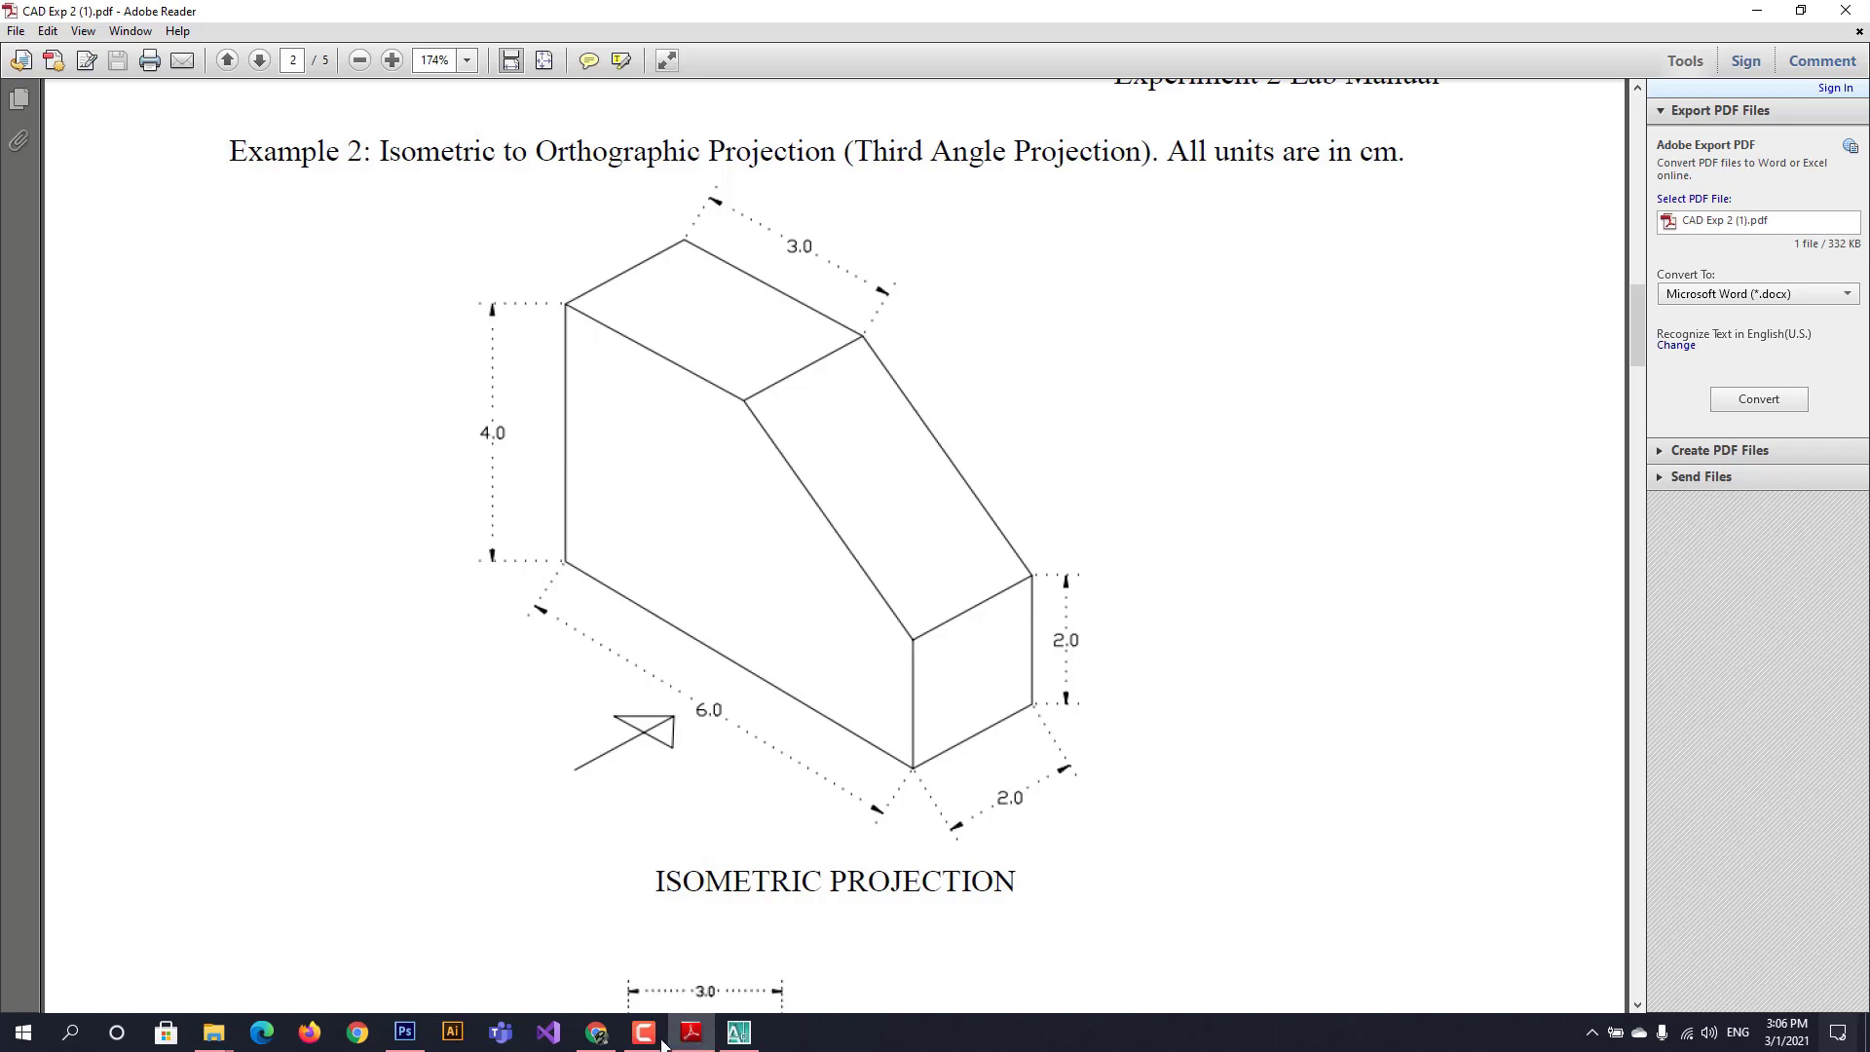
{"action": "left_click", "coordinate": [738, 1033]}
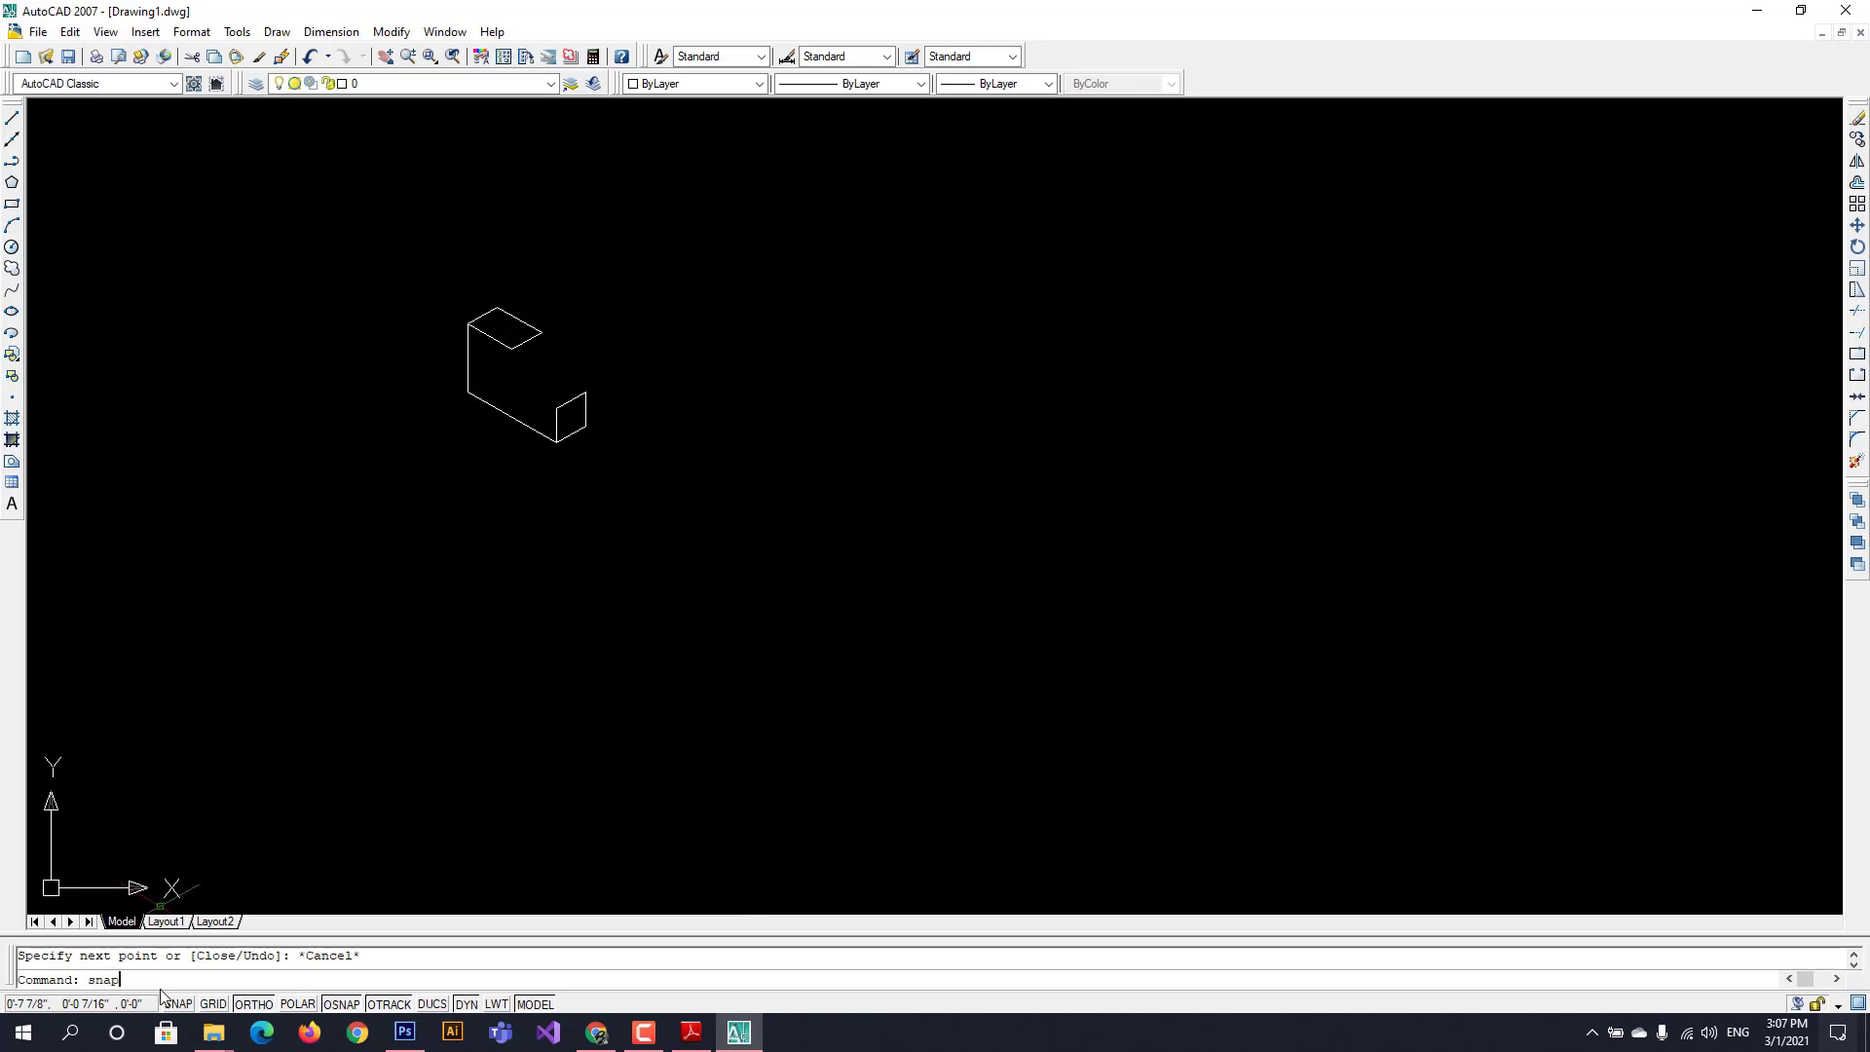
{"action": "key", "text": "Return"}
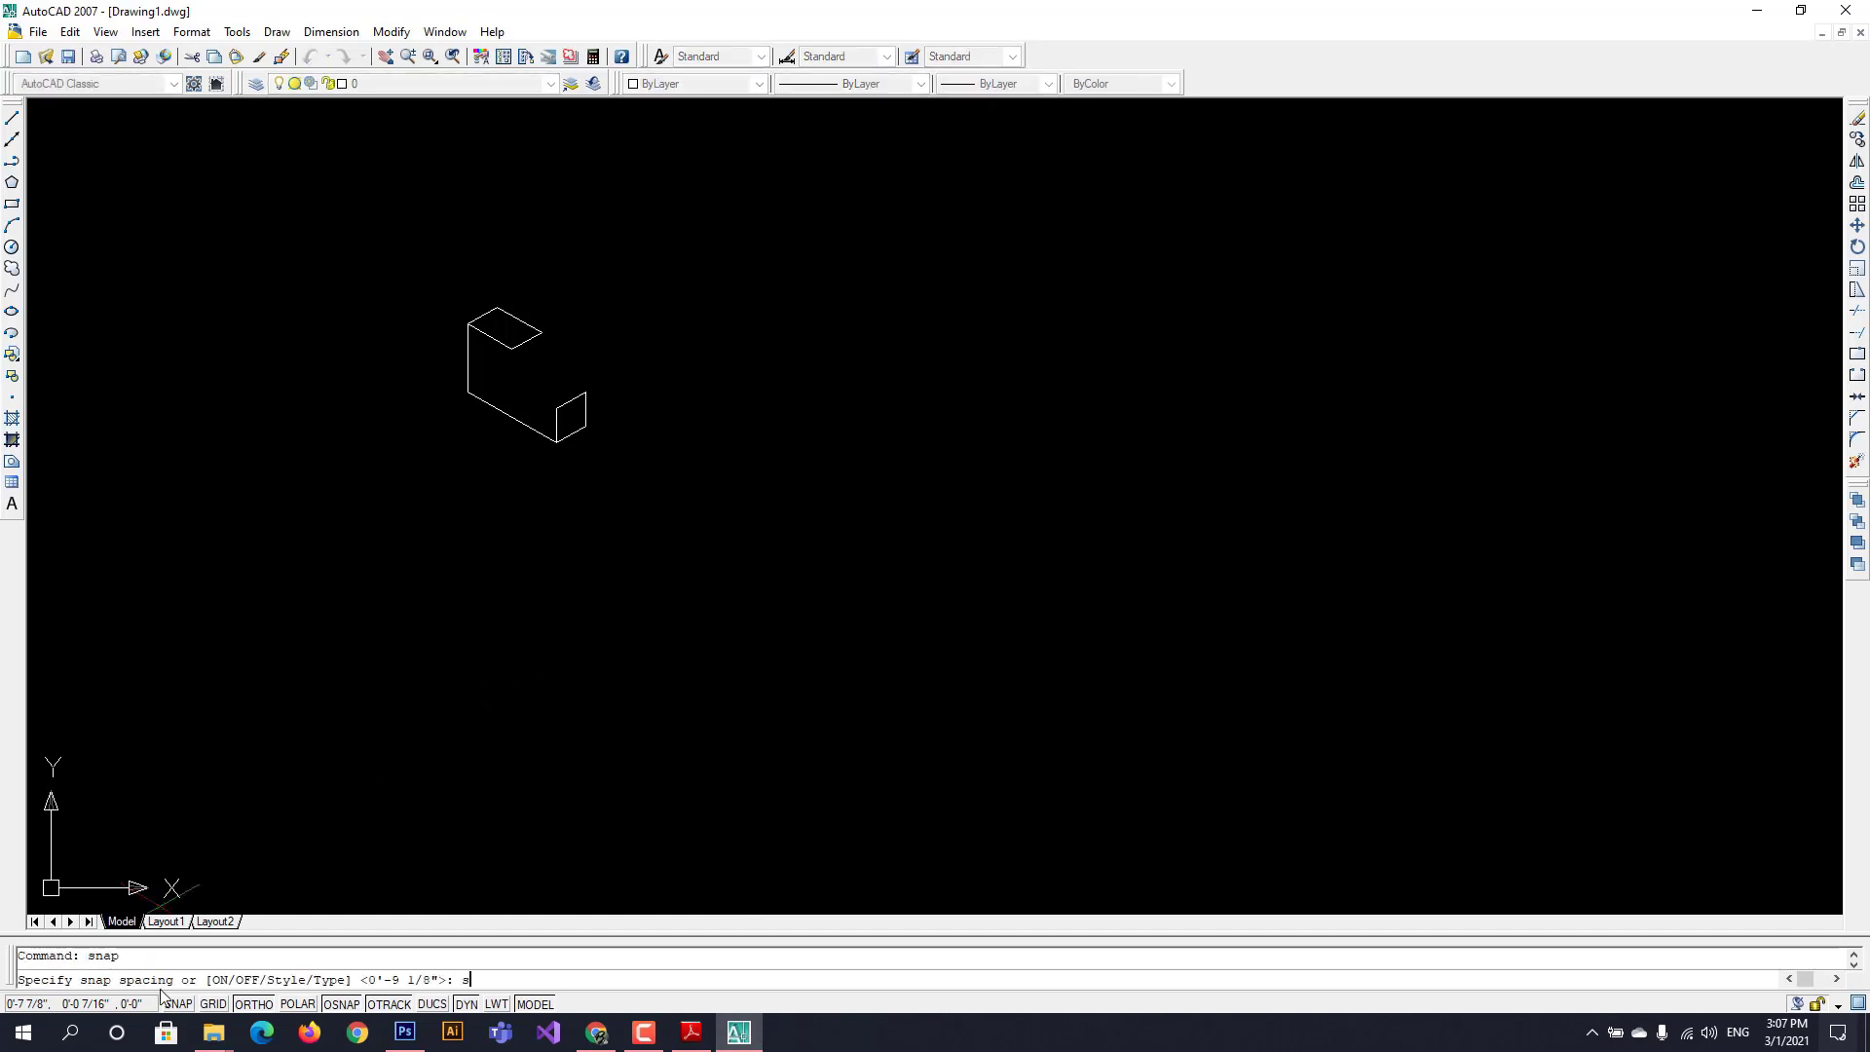
{"action": "type", "text": "s"}
{"action": "key", "text": "Return"}
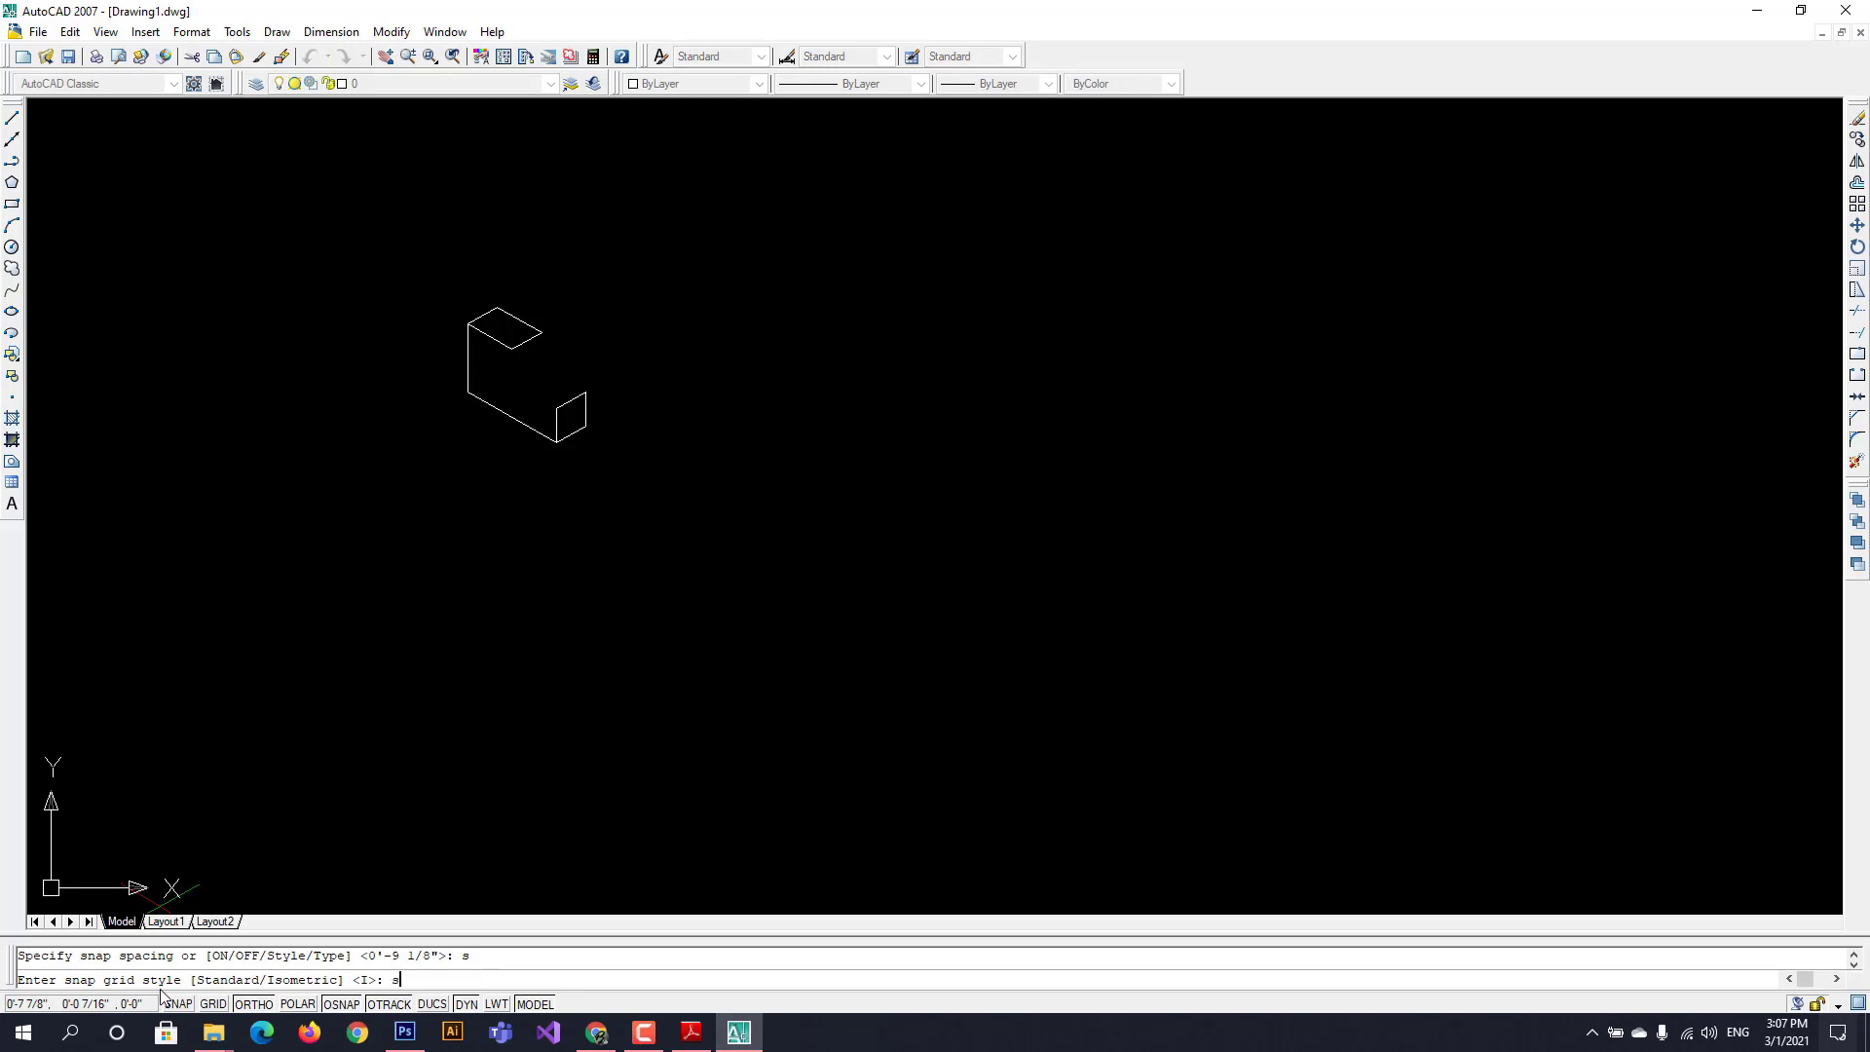
{"action": "type", "text": "s"}
{"action": "key", "text": "Return"}
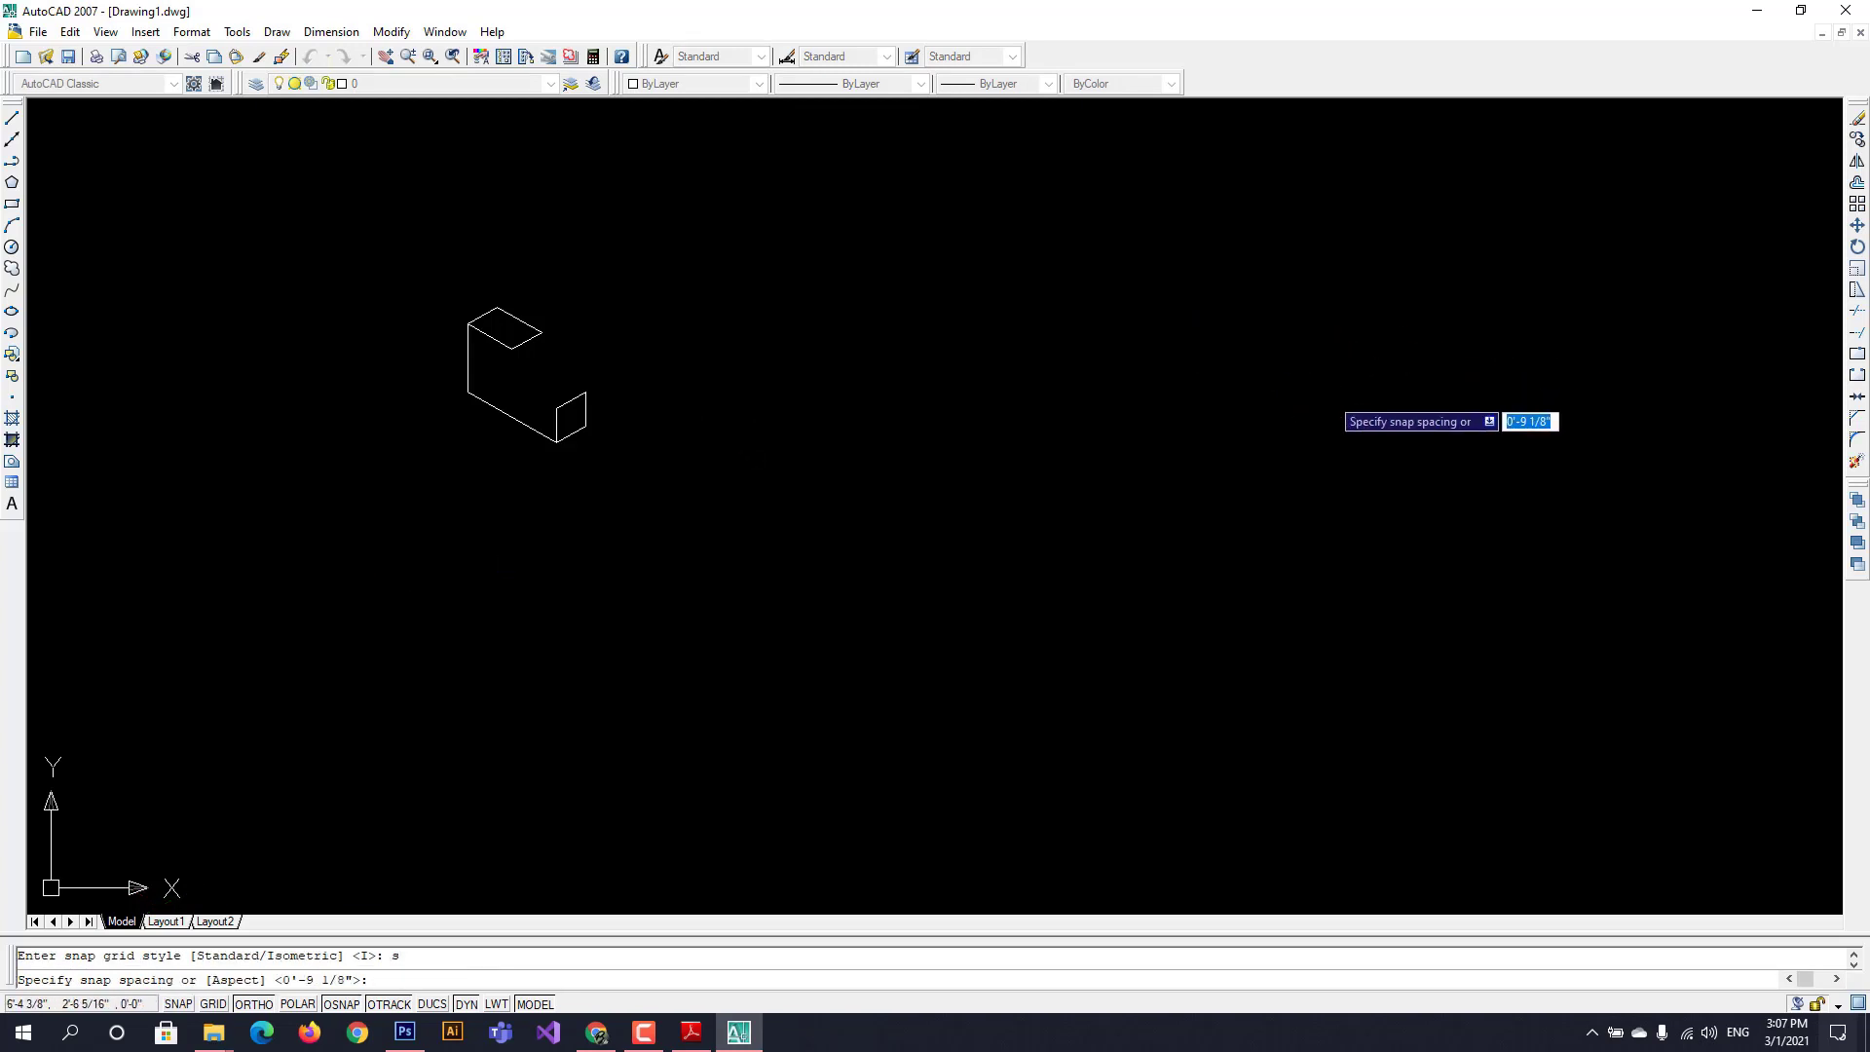
{"action": "left_click", "coordinate": [1125, 399]}
{"action": "left_click", "coordinate": [1136, 540]}
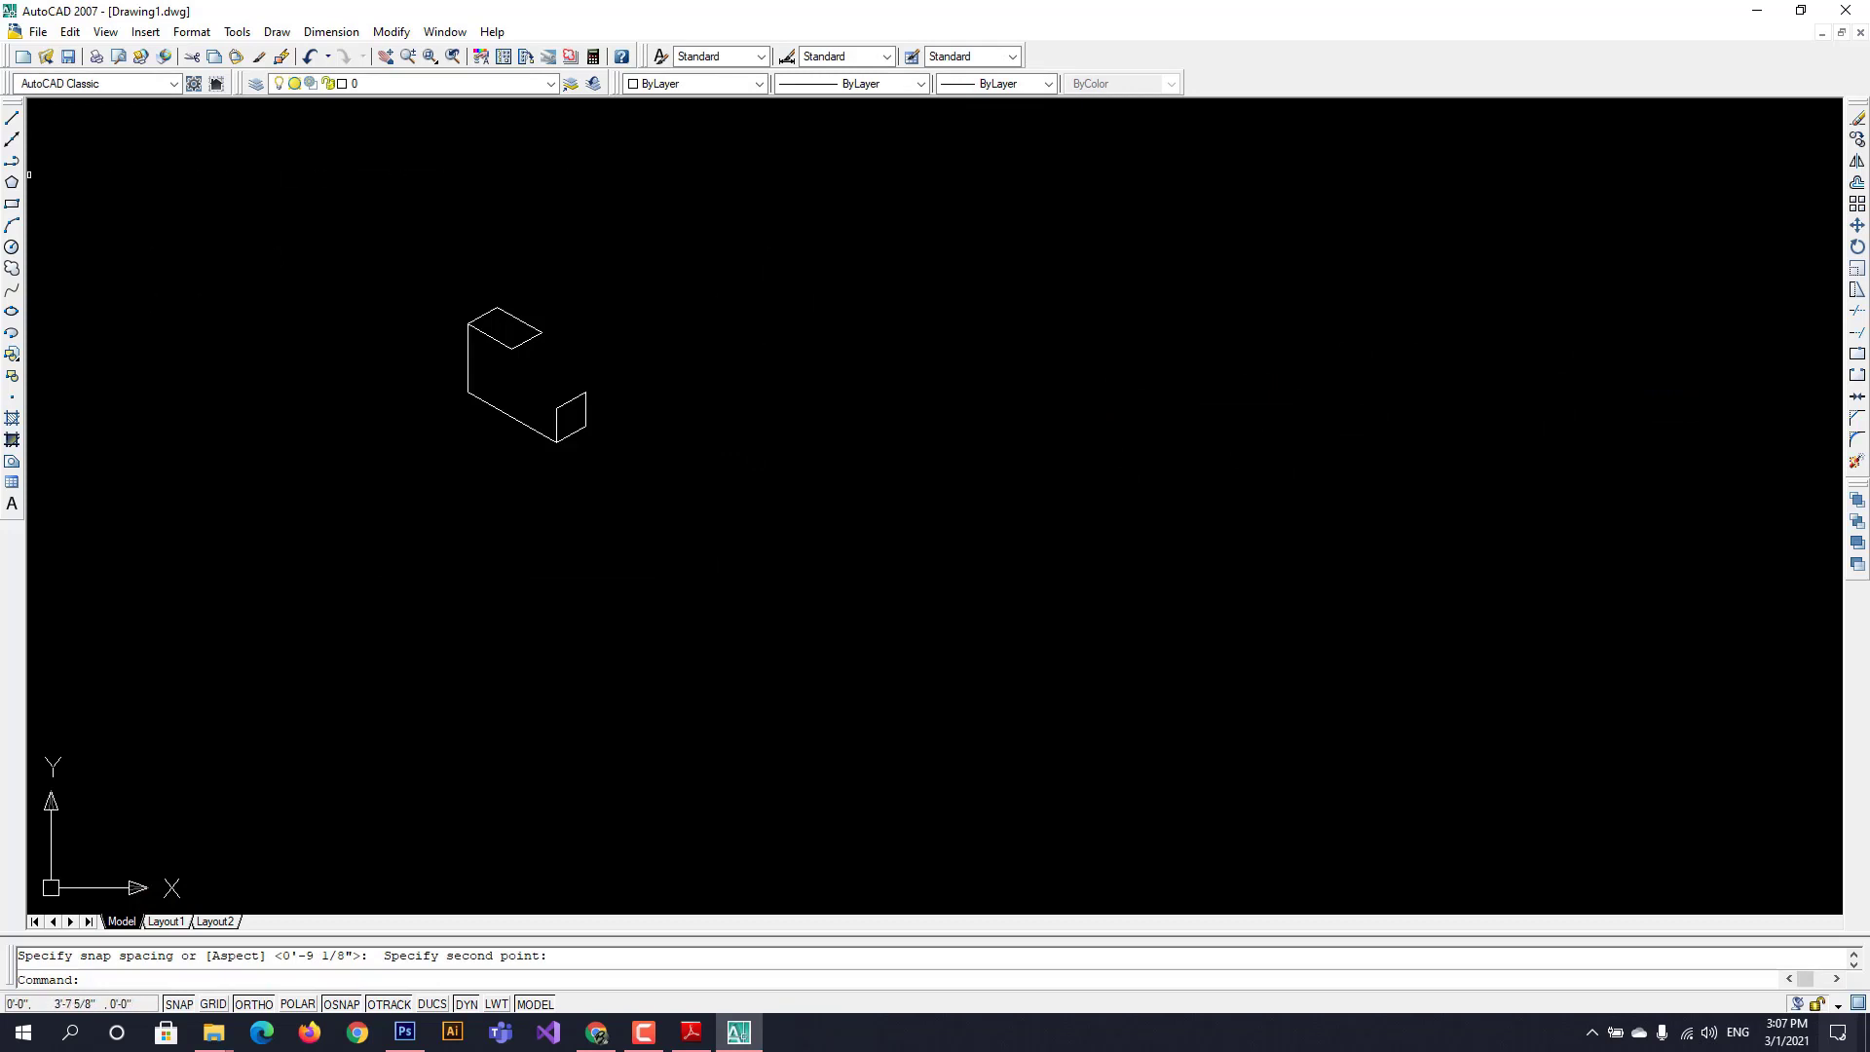
- Start the Line command and turn off snap and ortho for drawing the sloped edges
{"action": "left_click", "coordinate": [11, 116]}
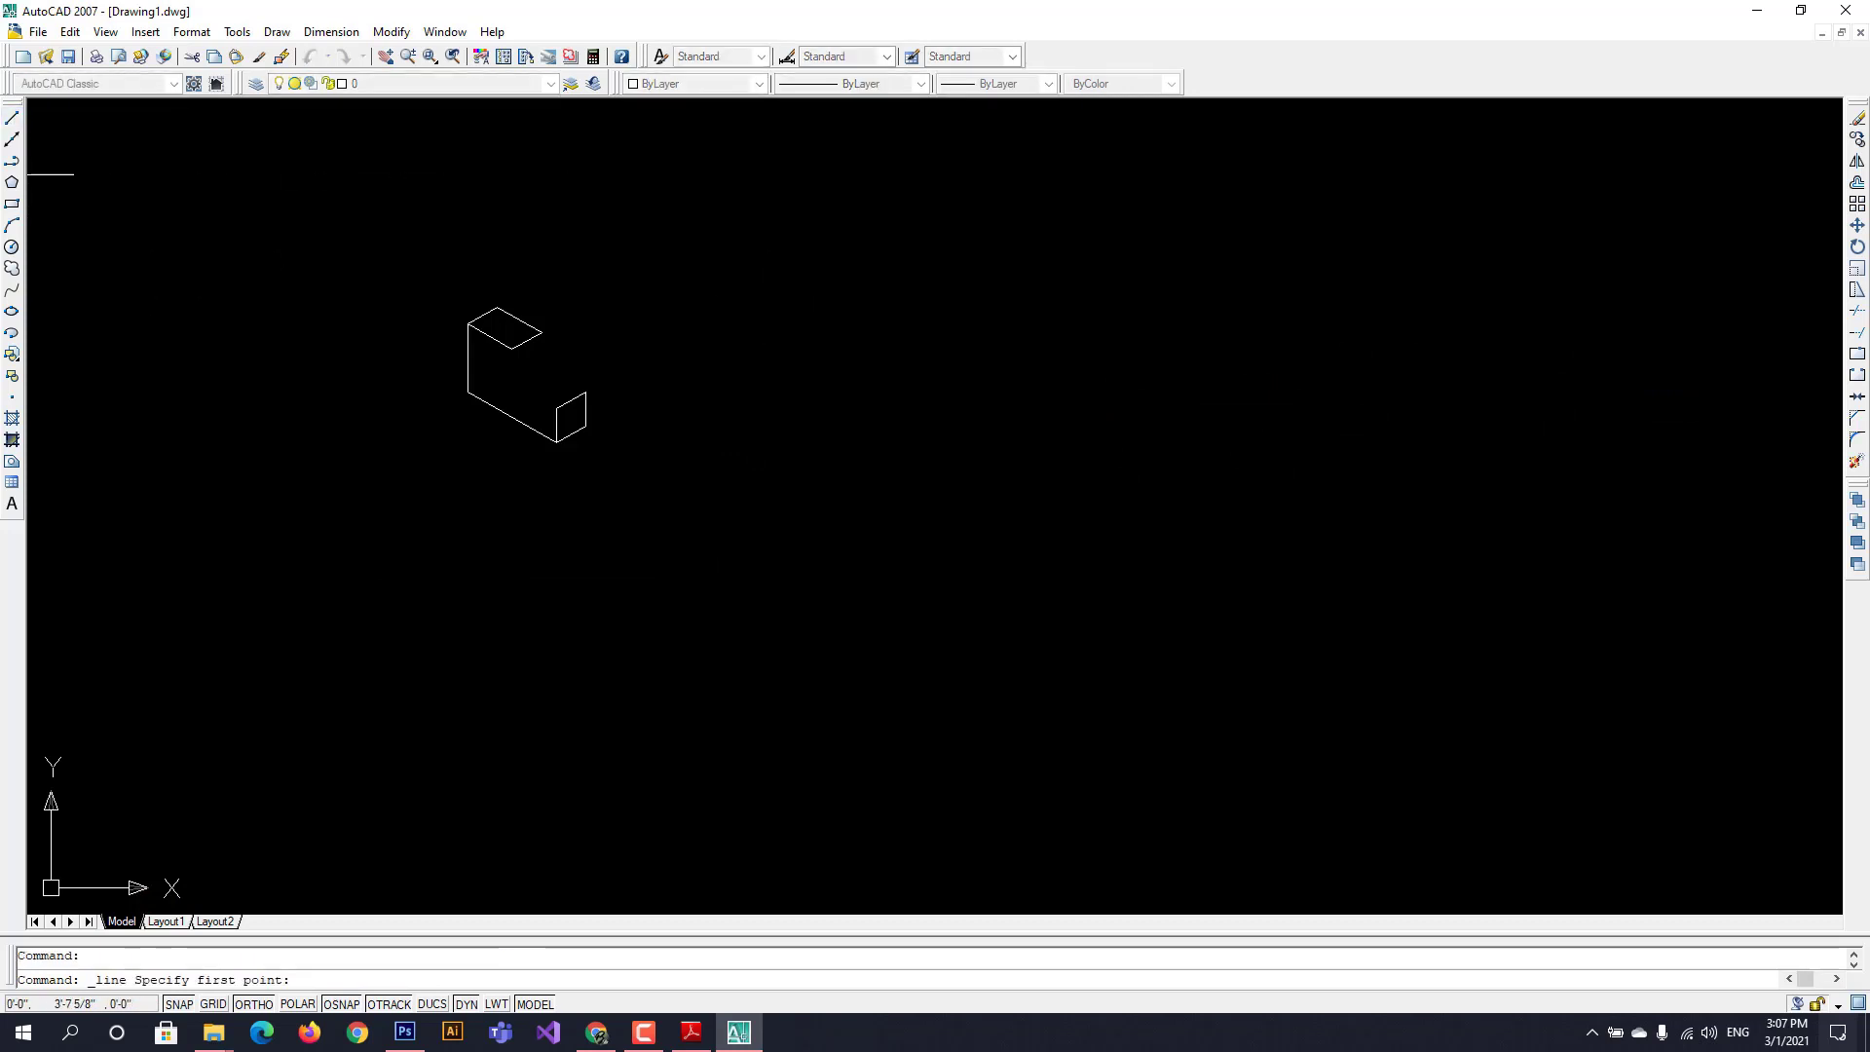
{"action": "scroll", "coordinate": [623, 595], "scroll_direction": "up", "scroll_amount": 5}
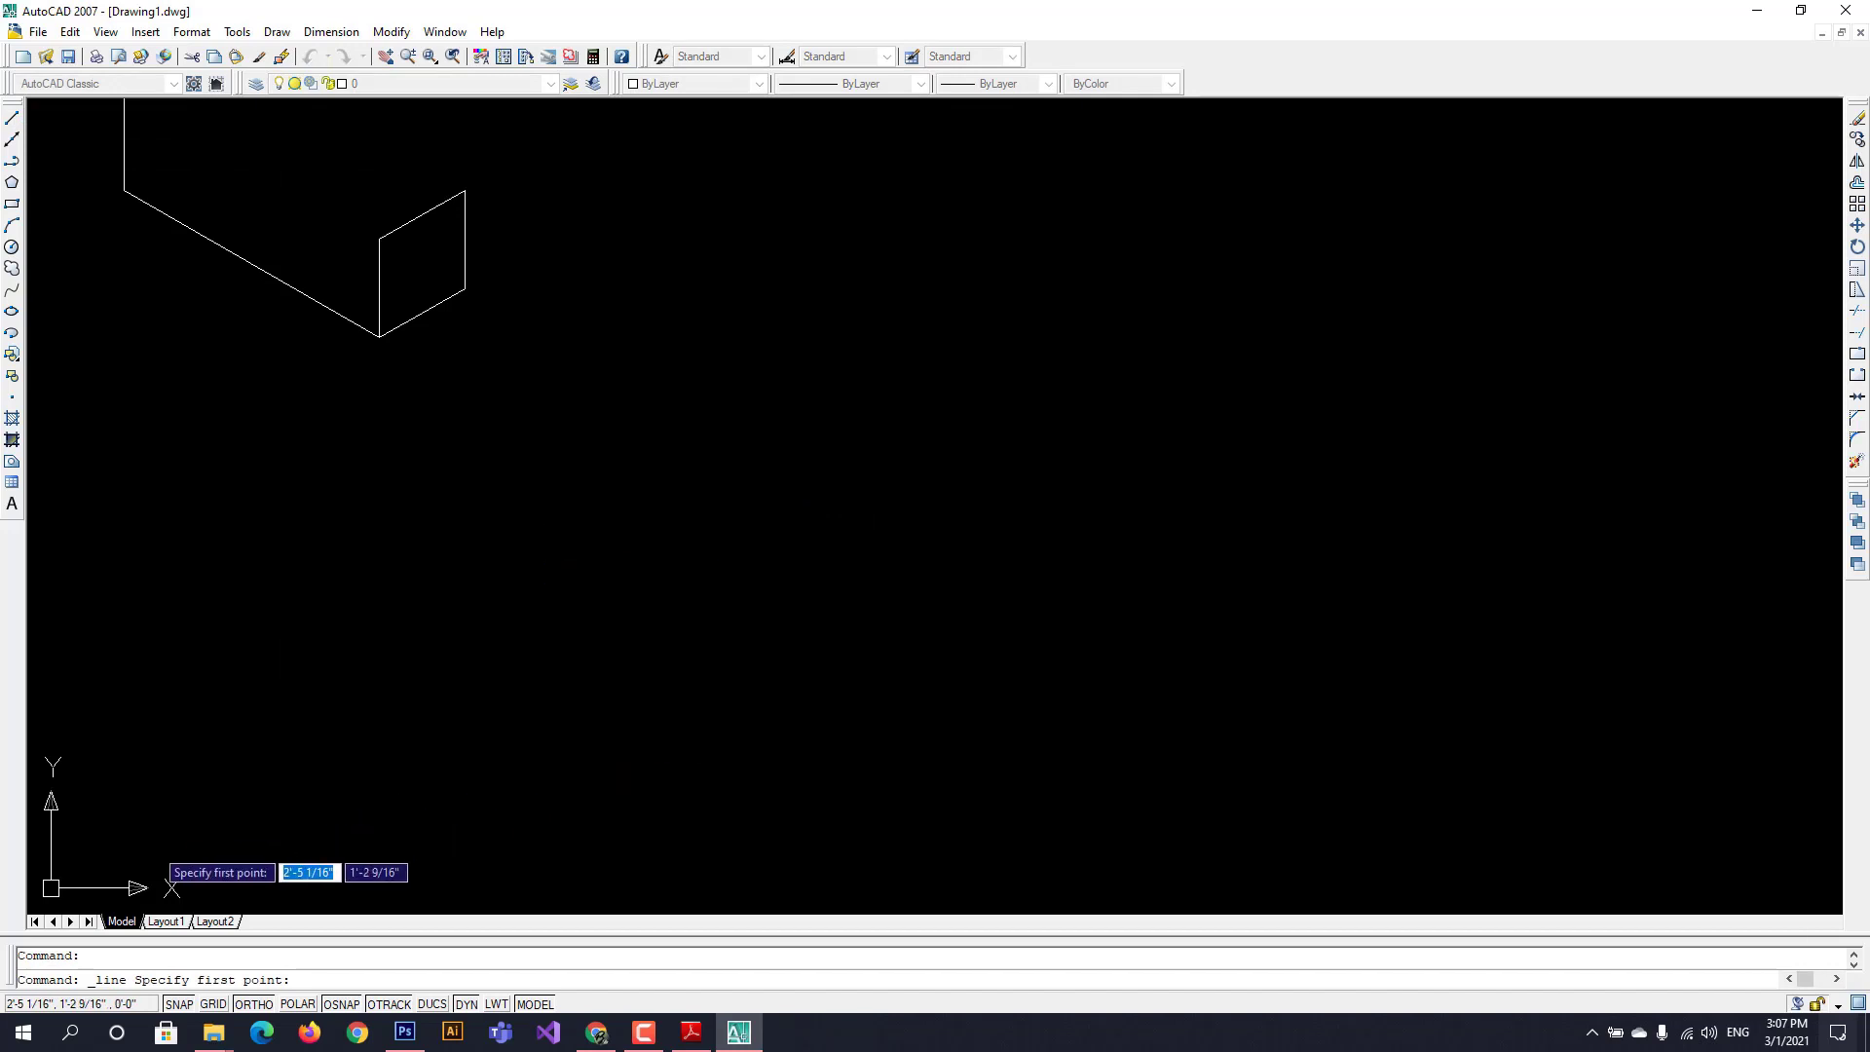
{"action": "left_click", "coordinate": [178, 1005]}
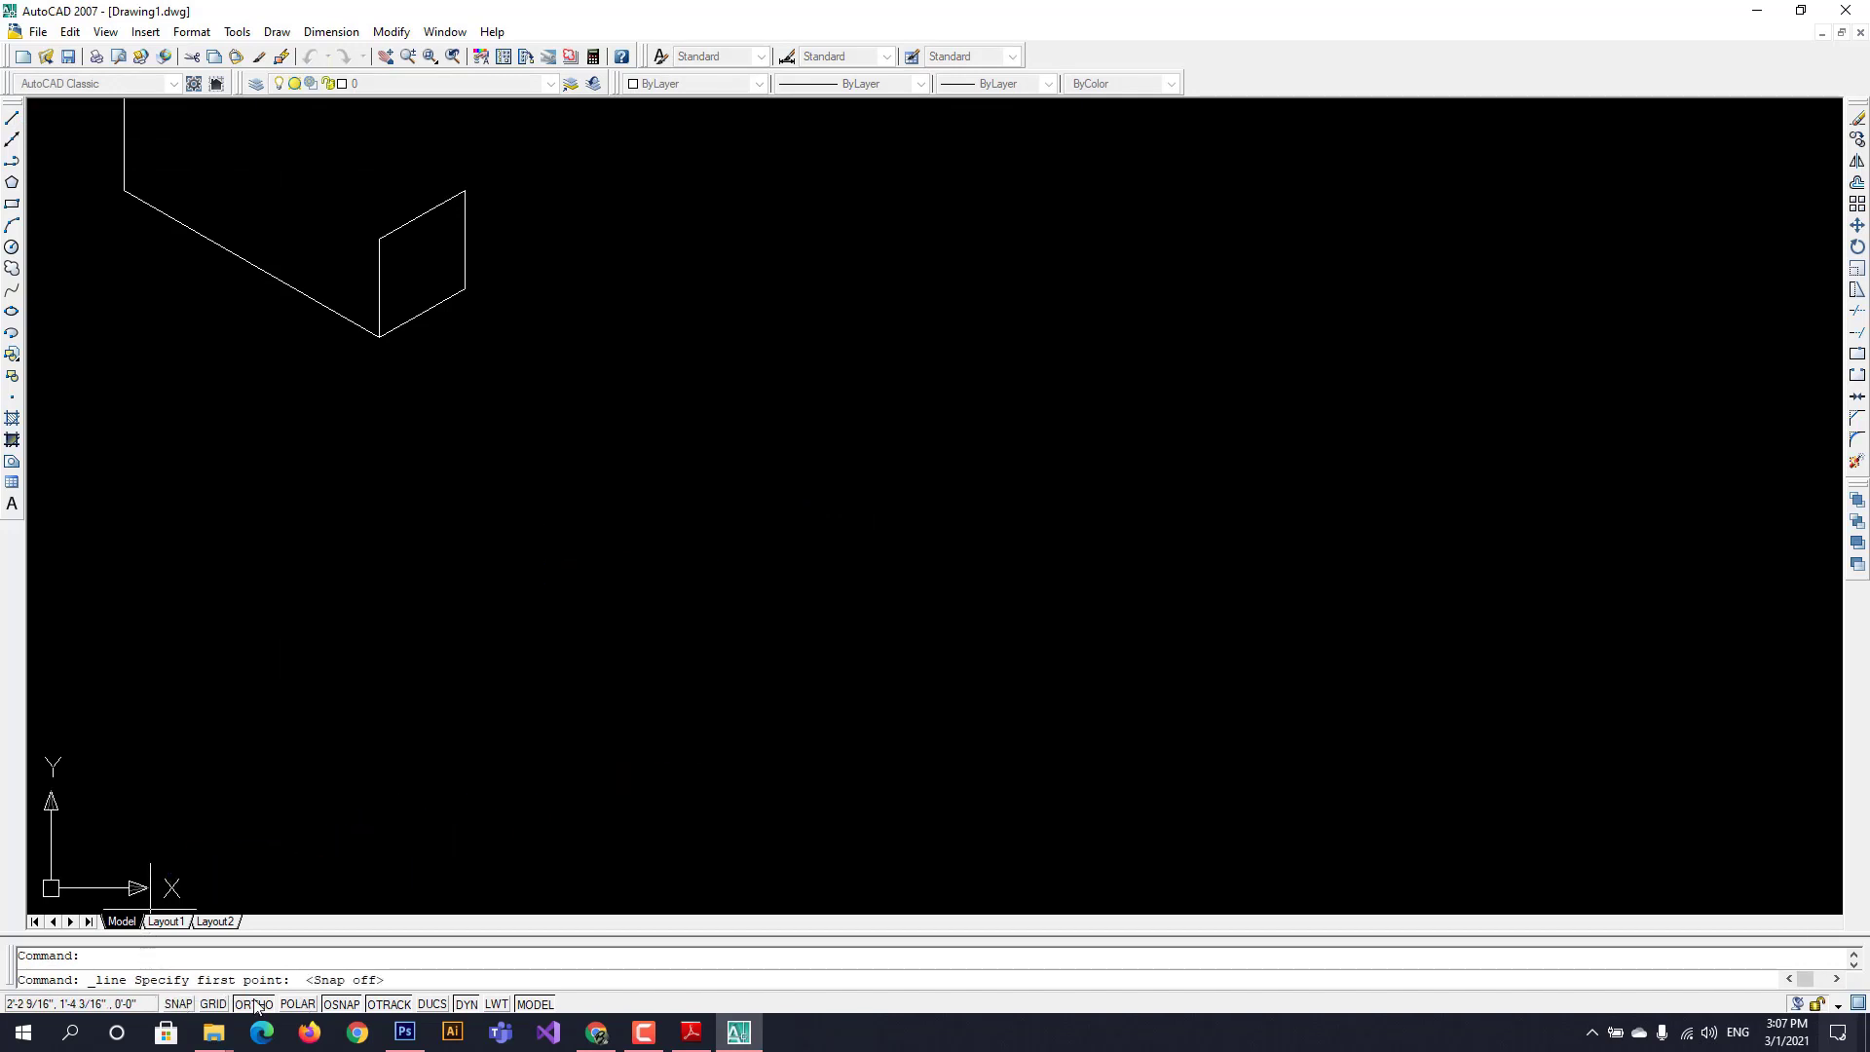
{"action": "left_click", "coordinate": [255, 1004]}
- Draw the front sloped edge from the top face's front corner to the end face's upper front corner and end the Line command
{"action": "scroll", "coordinate": [317, 615], "scroll_direction": "up", "scroll_amount": 2}
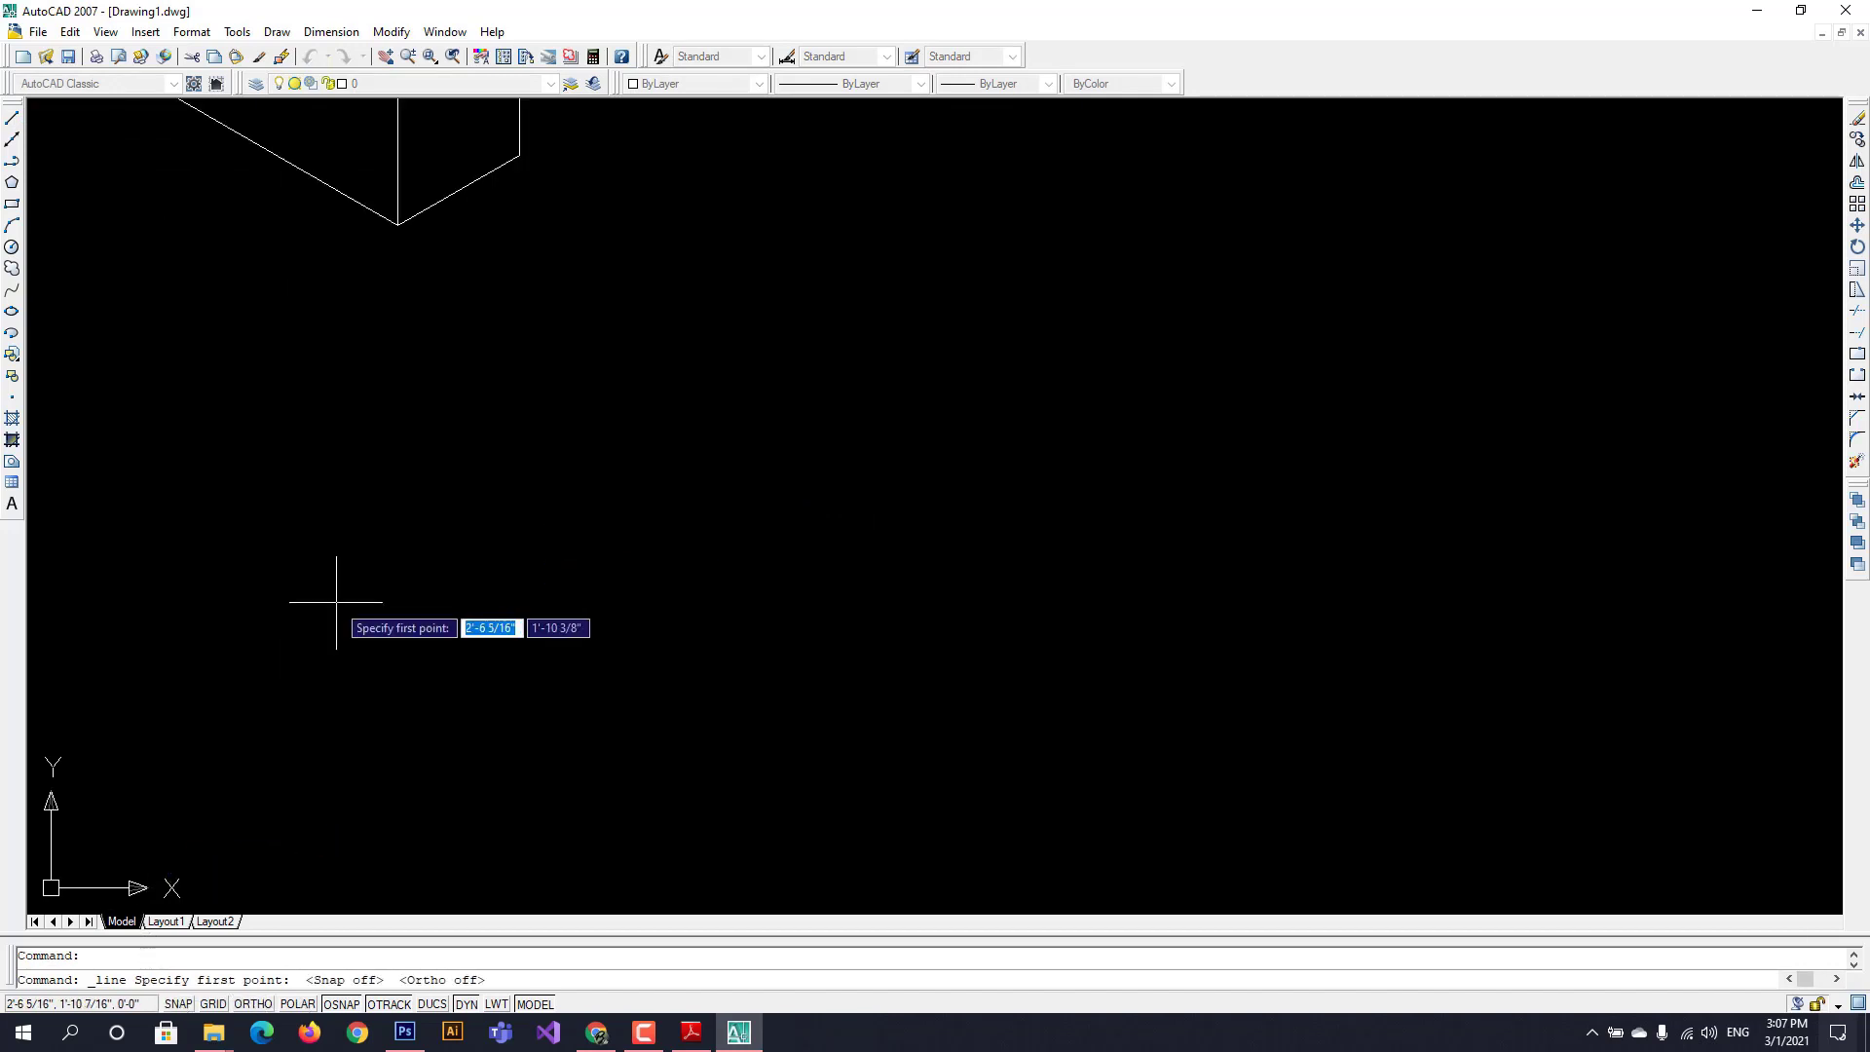
{"action": "left_click", "coordinate": [384, 57]}
{"action": "left_click_drag", "start_coordinate": [371, 167], "coordinate": [593, 798]}
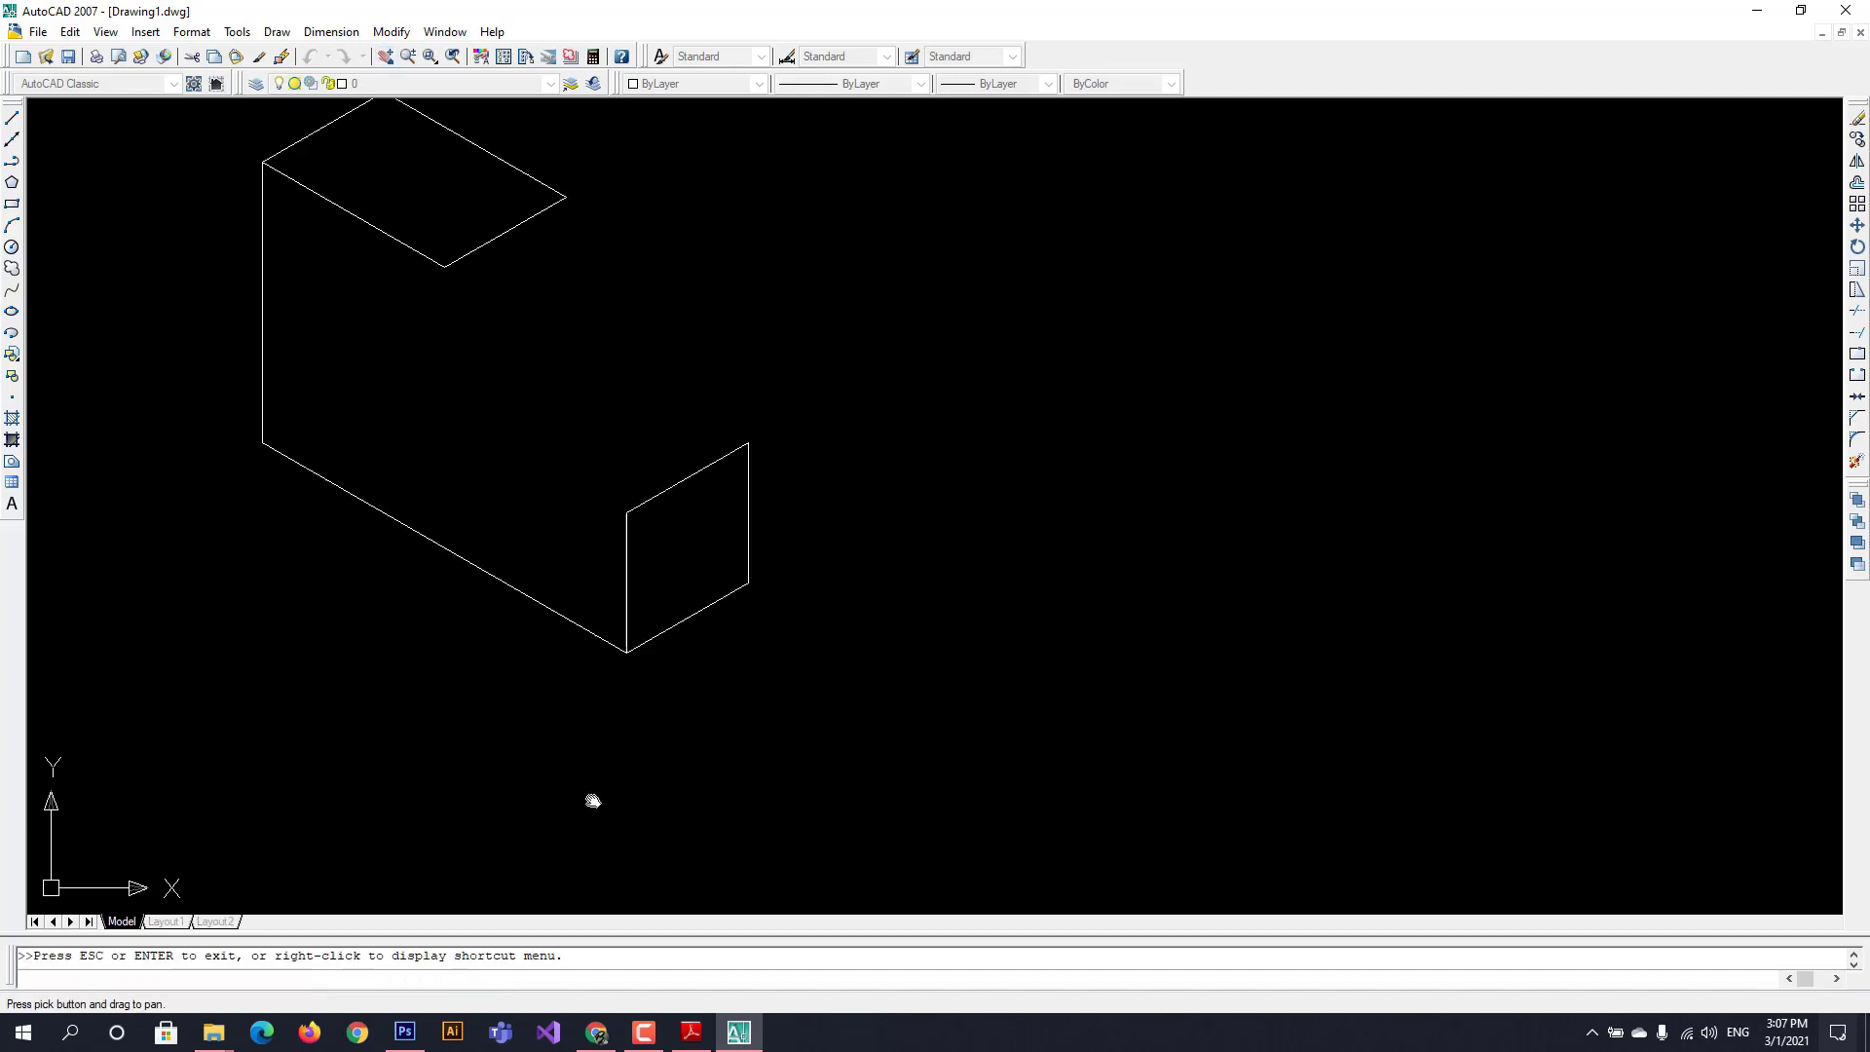
{"action": "left_click", "coordinate": [12, 117]}
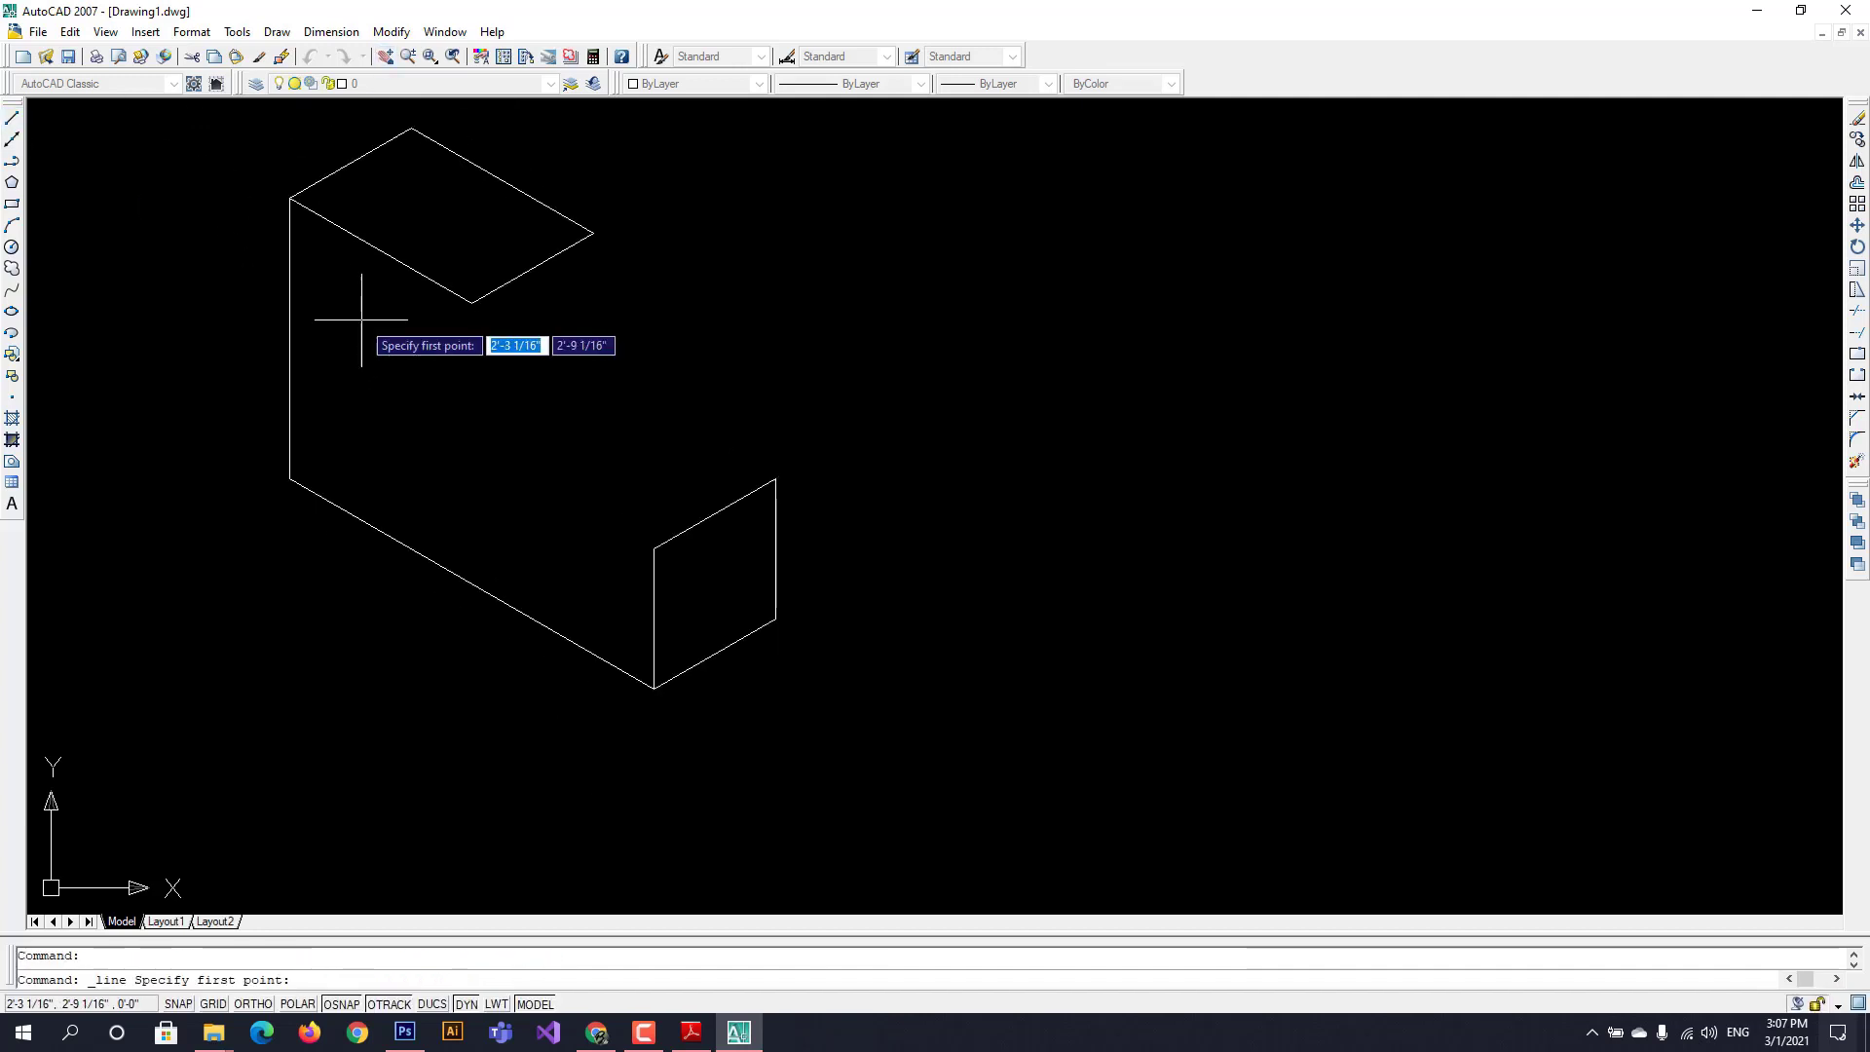
{"action": "left_click", "coordinate": [469, 304]}
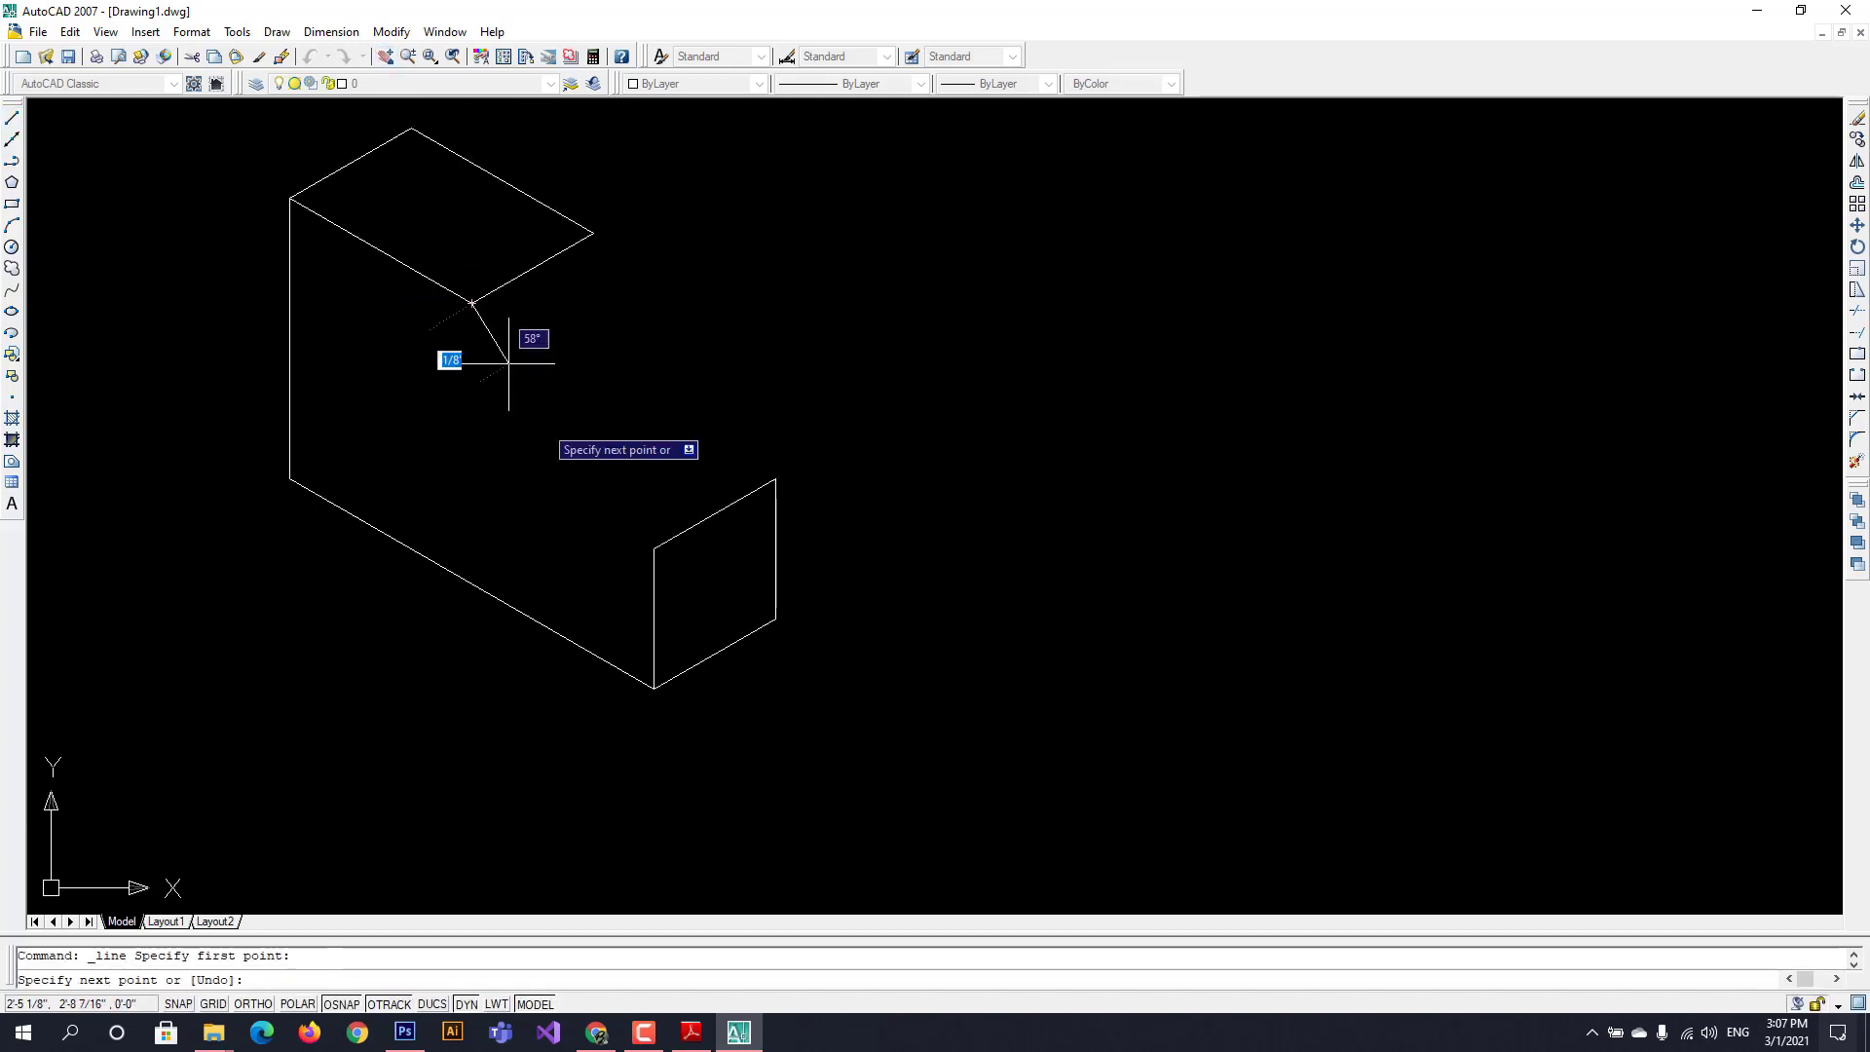
{"action": "left_click", "coordinate": [654, 548]}
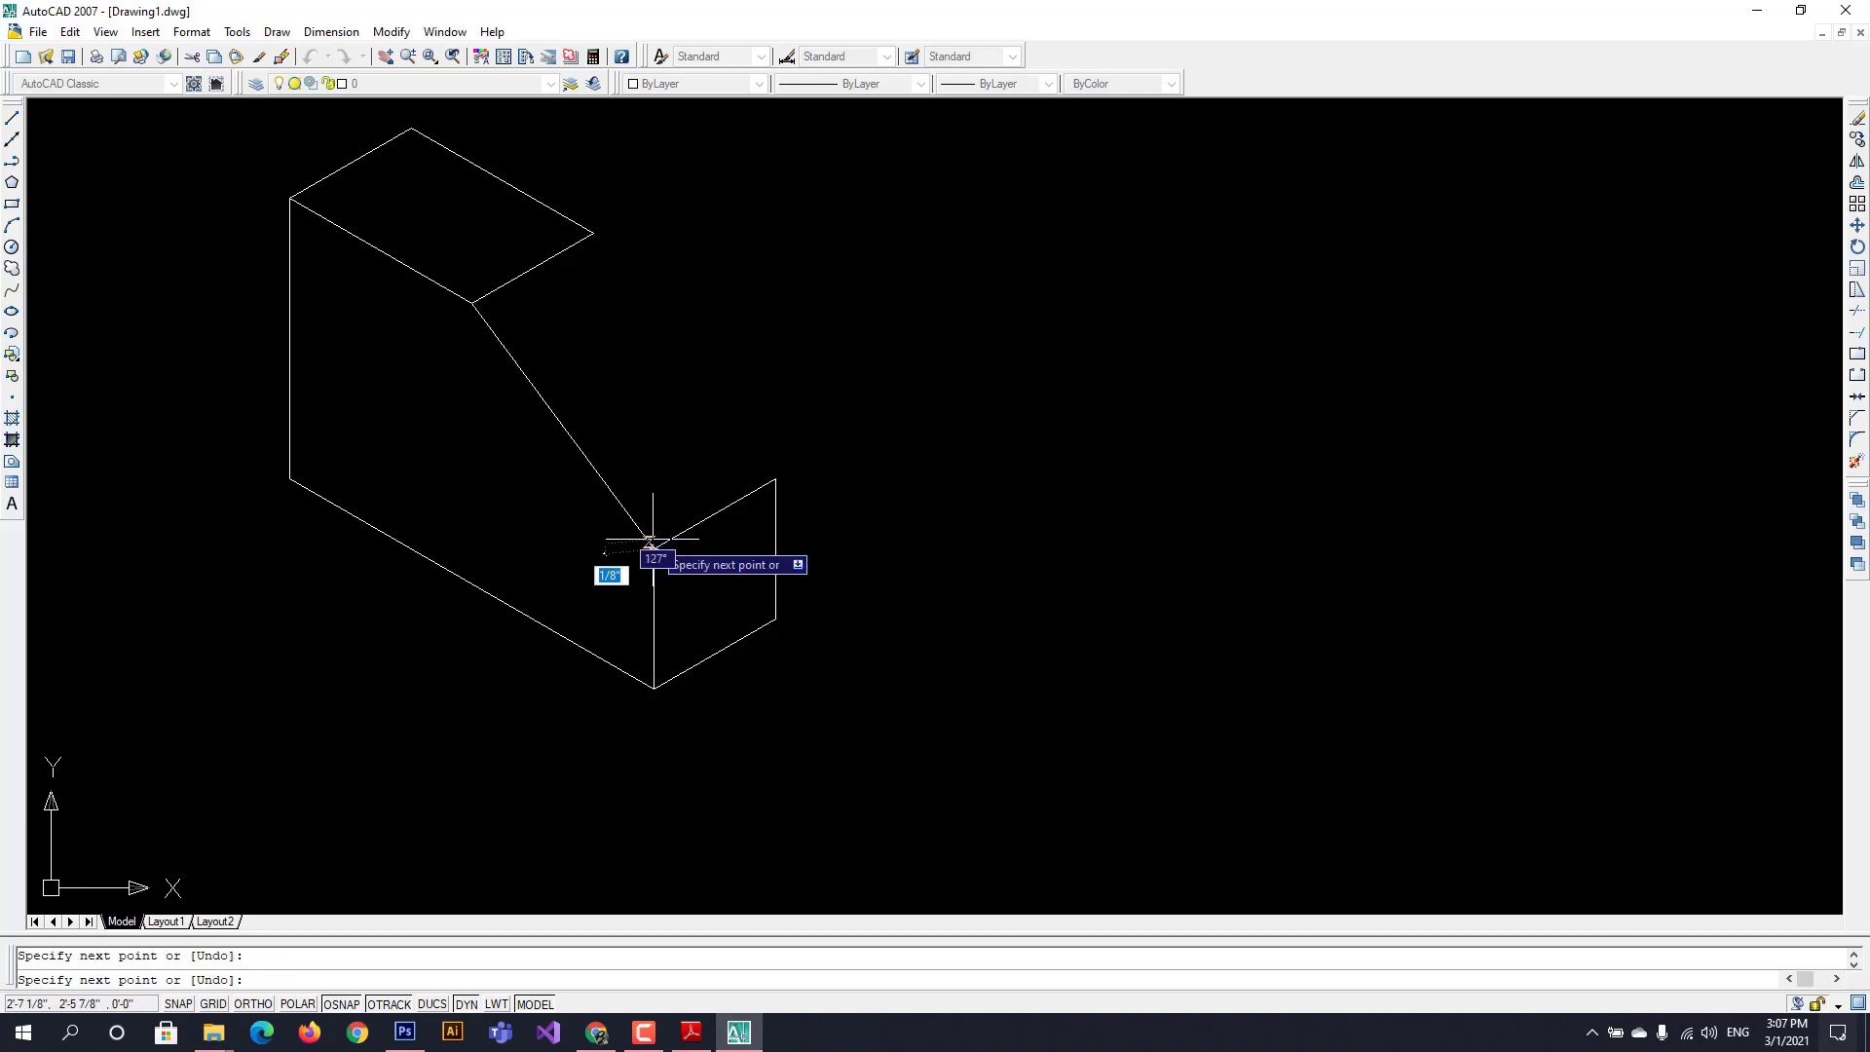
{"action": "key", "text": "Escape"}
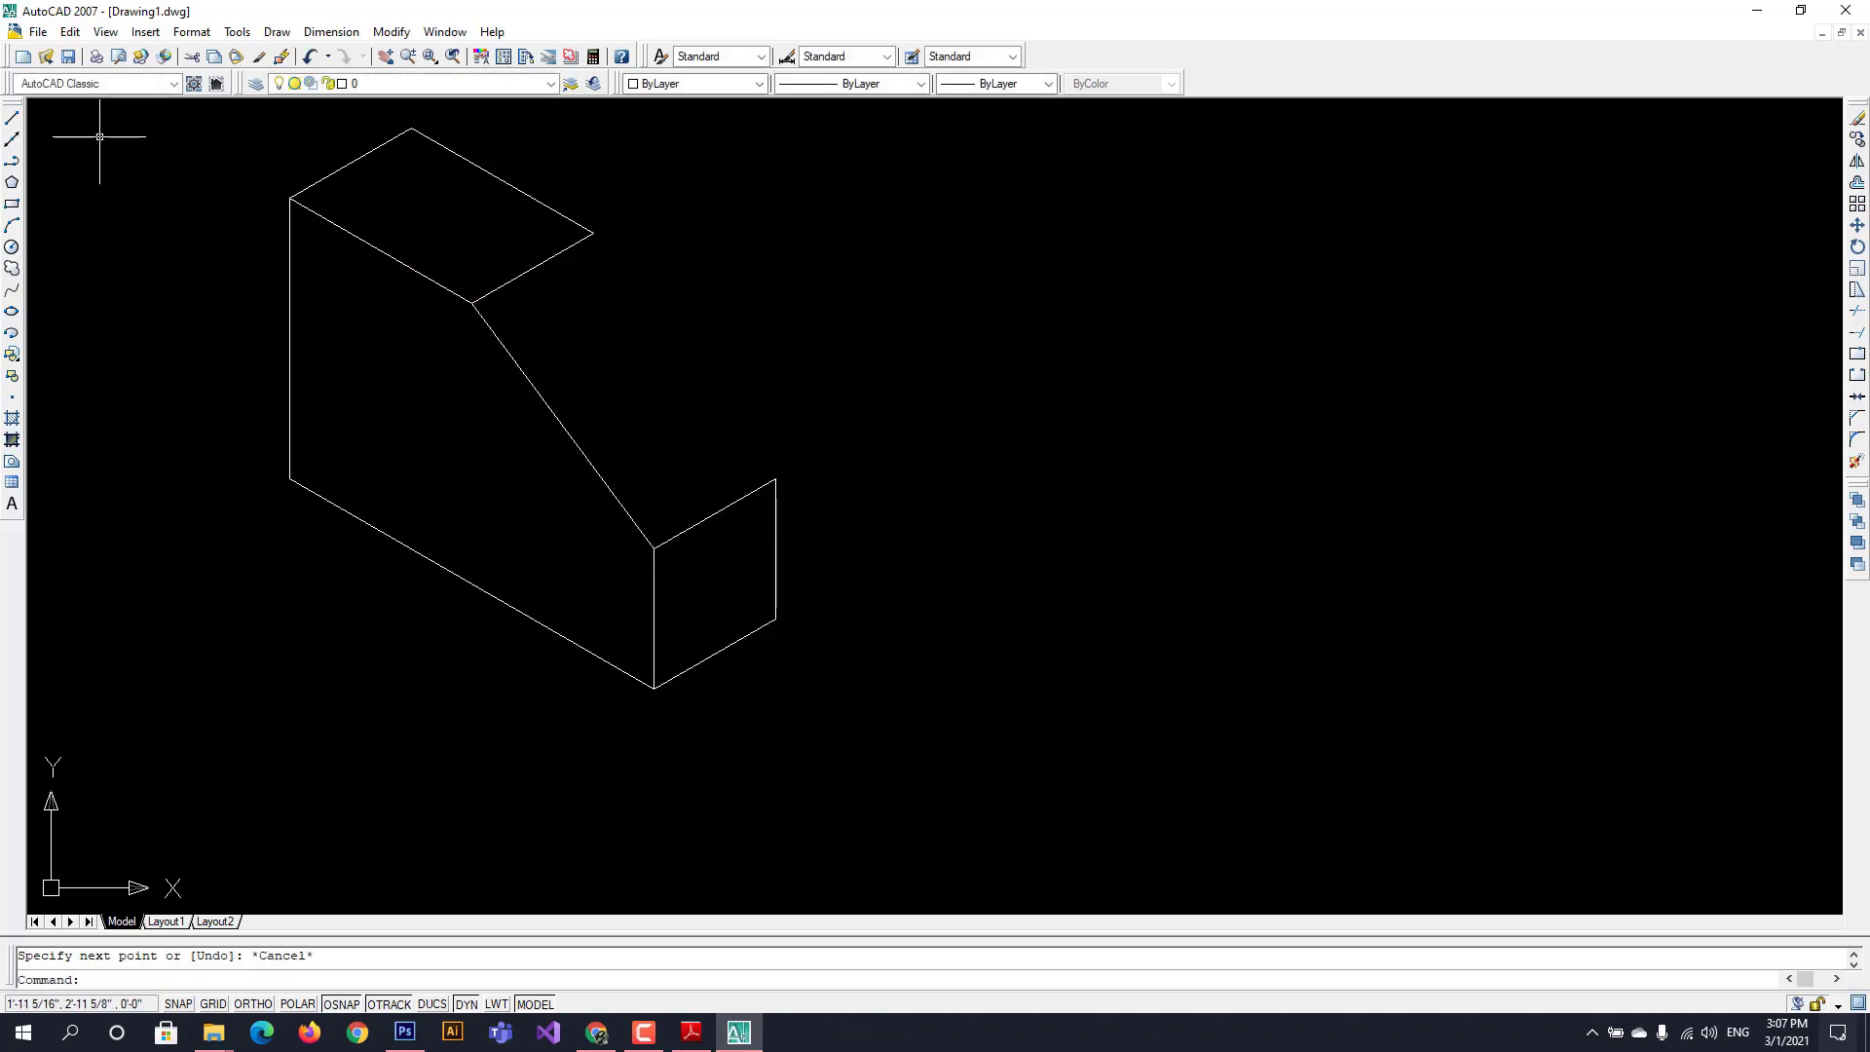
- Draw the rear sloped edge from the top face's far corner to the end face's upper far corner and end the Line command
{"action": "left_click", "coordinate": [11, 119]}
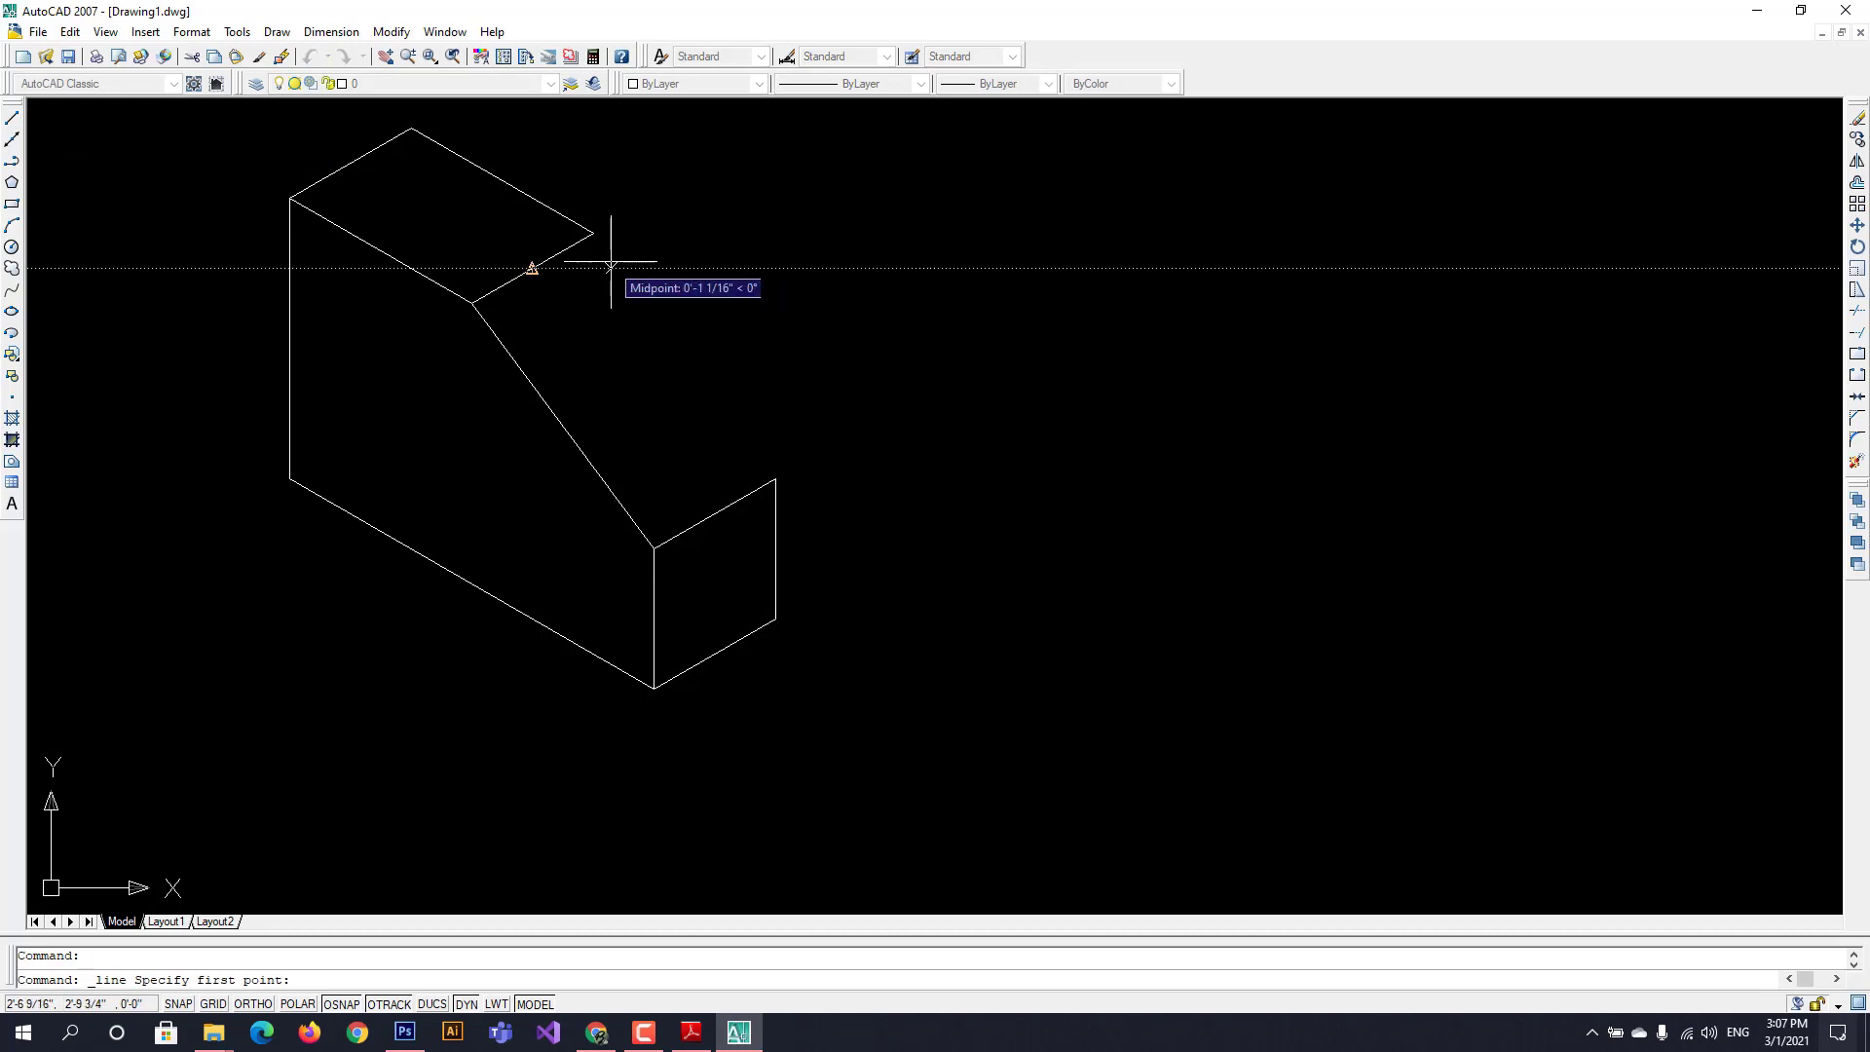
{"action": "left_click", "coordinate": [593, 234]}
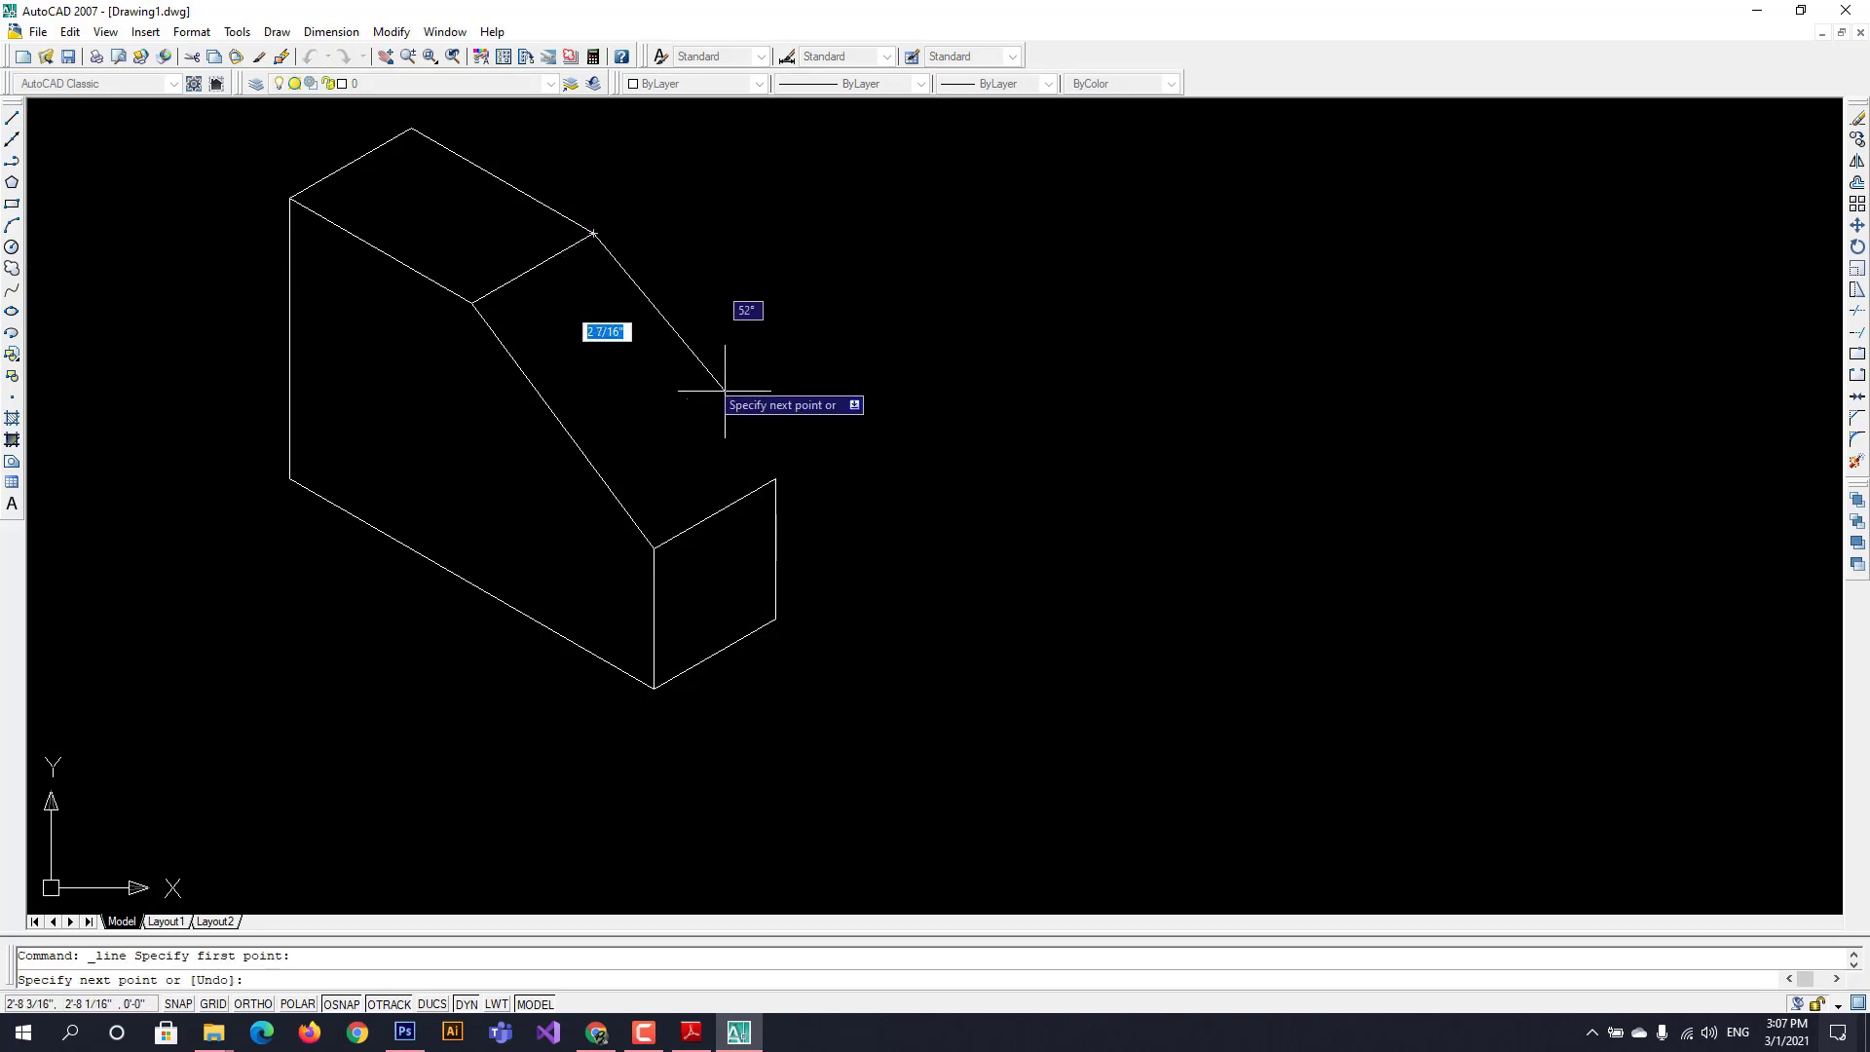
{"action": "left_click", "coordinate": [776, 478]}
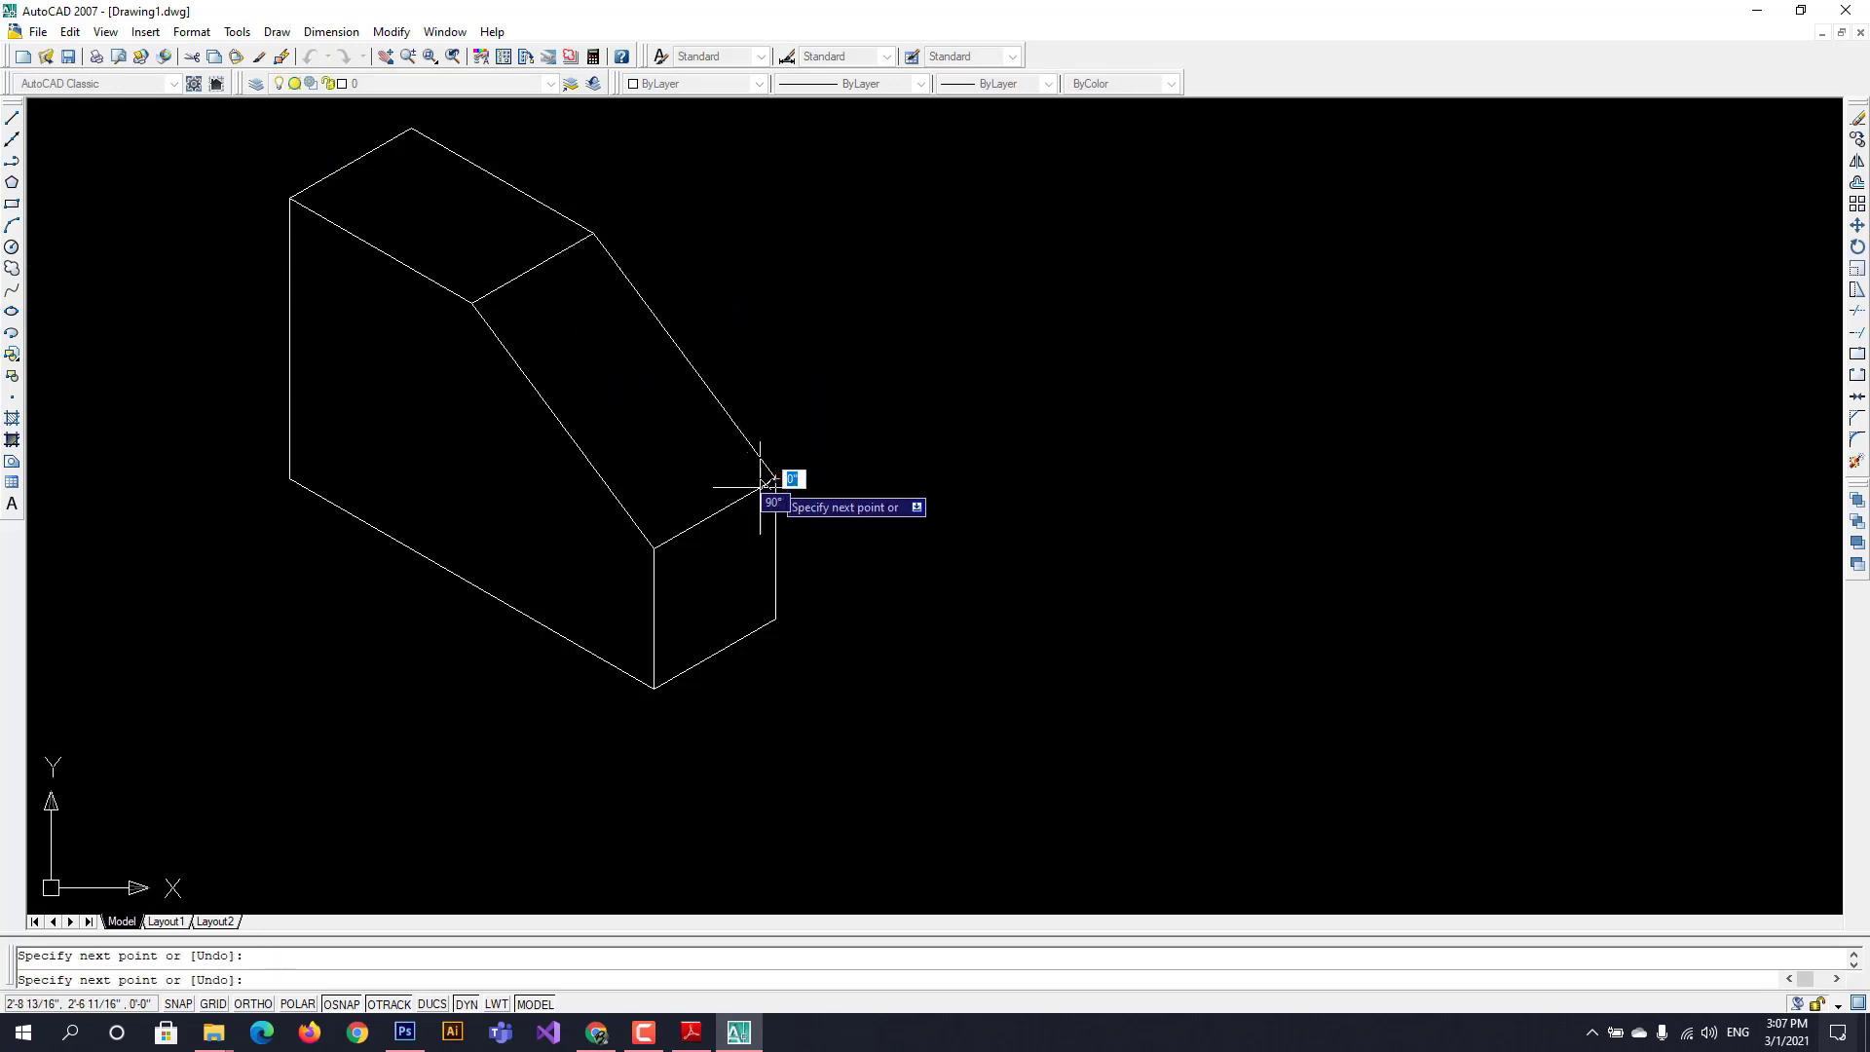
{"action": "key", "text": "Escape"}
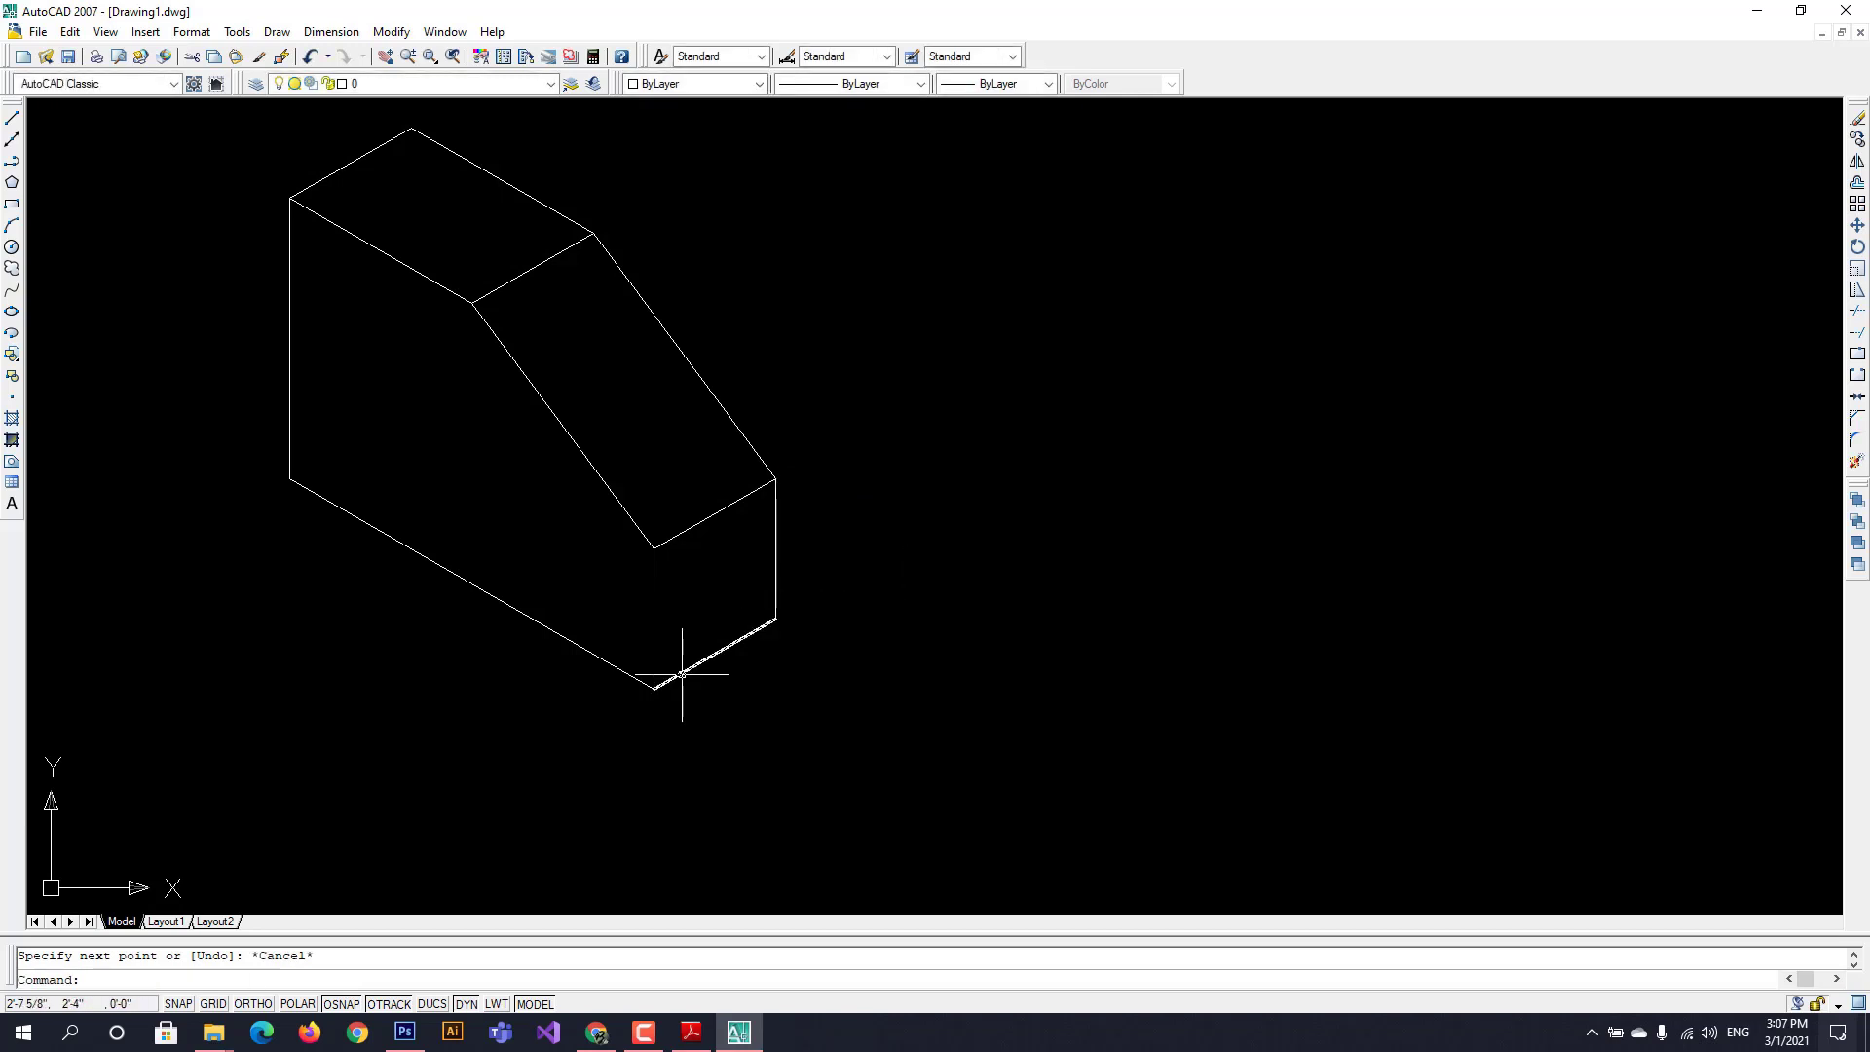
{"action": "scroll", "coordinate": [821, 650], "scroll_direction": "down", "scroll_amount": 1}
{"action": "scroll", "coordinate": [821, 650], "scroll_direction": "down", "scroll_amount": 1}
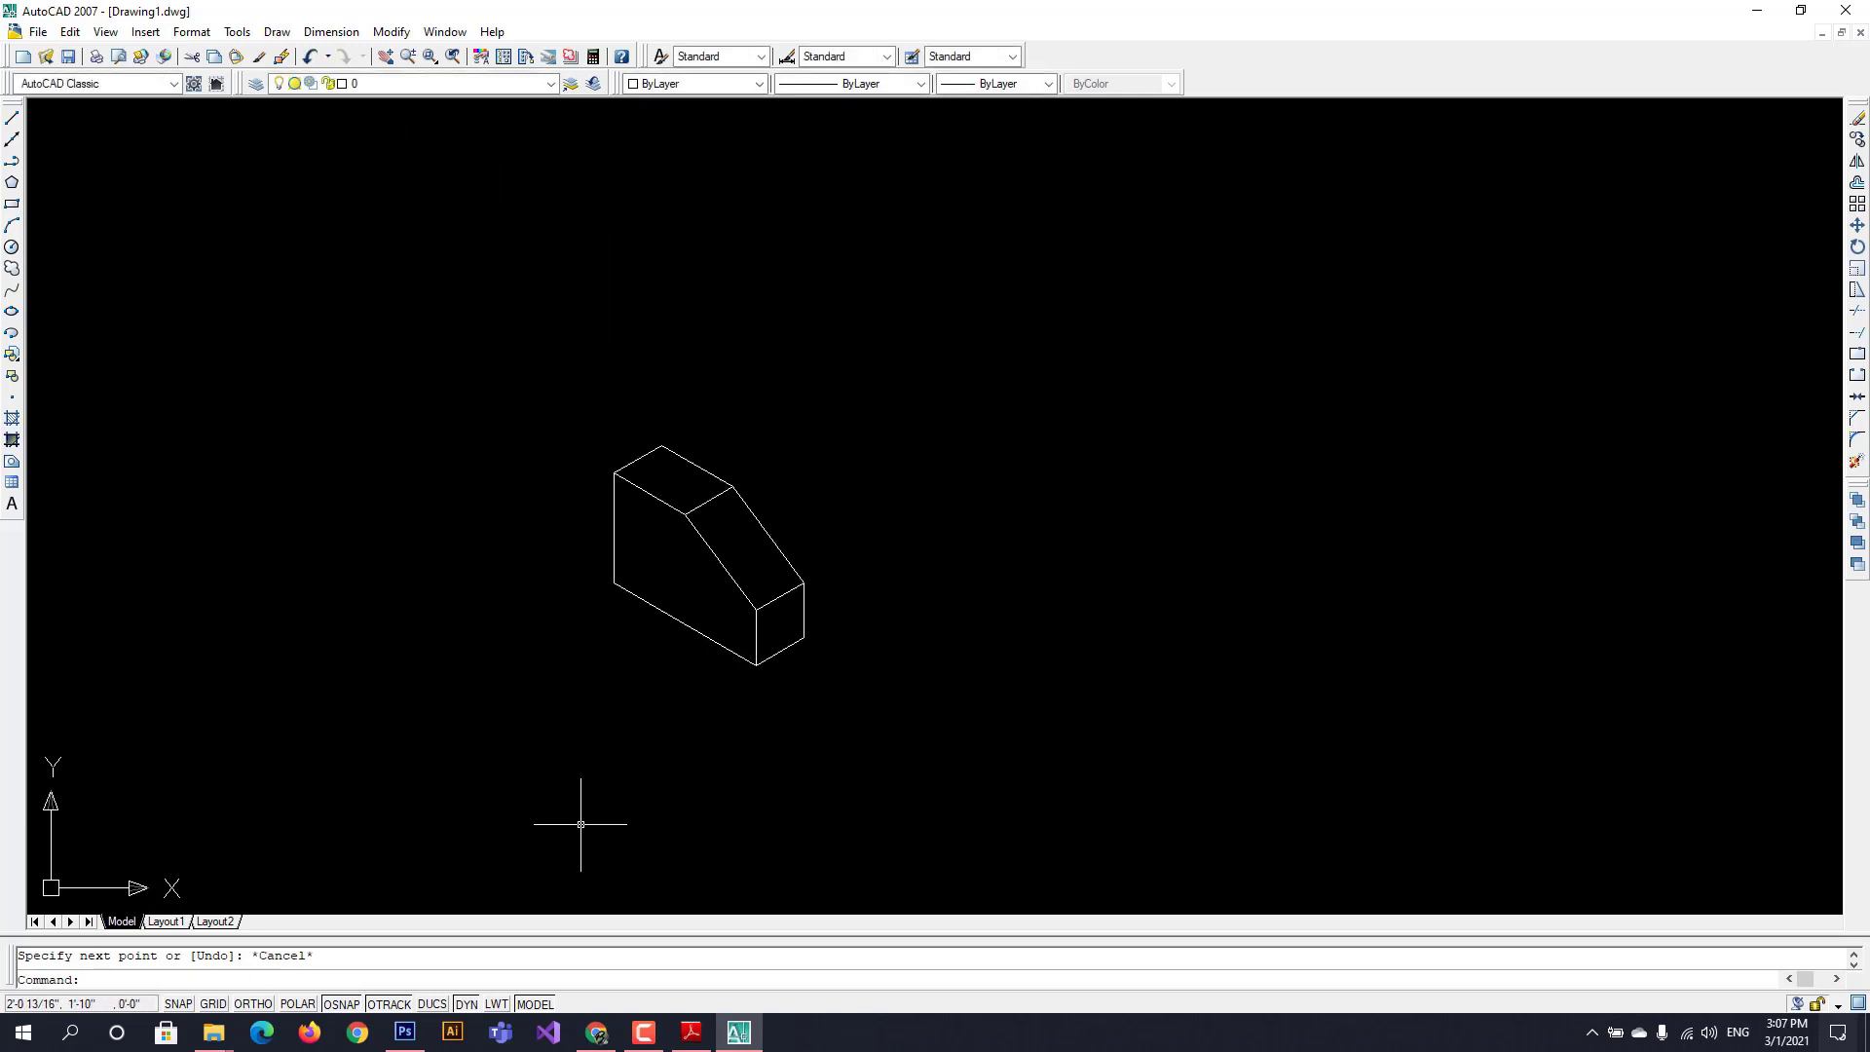
{"action": "left_click", "coordinate": [386, 59]}
{"action": "mouse_move", "coordinate": [797, 413]}
{"action": "left_mouse_down"}
{"action": "mouse_move", "coordinate": [801, 438]}
{"action": "mouse_move", "coordinate": [339, 422]}
{"action": "mouse_move", "coordinate": [307, 446]}
{"action": "mouse_move", "coordinate": [299, 297]}
{"action": "left_mouse_up"}
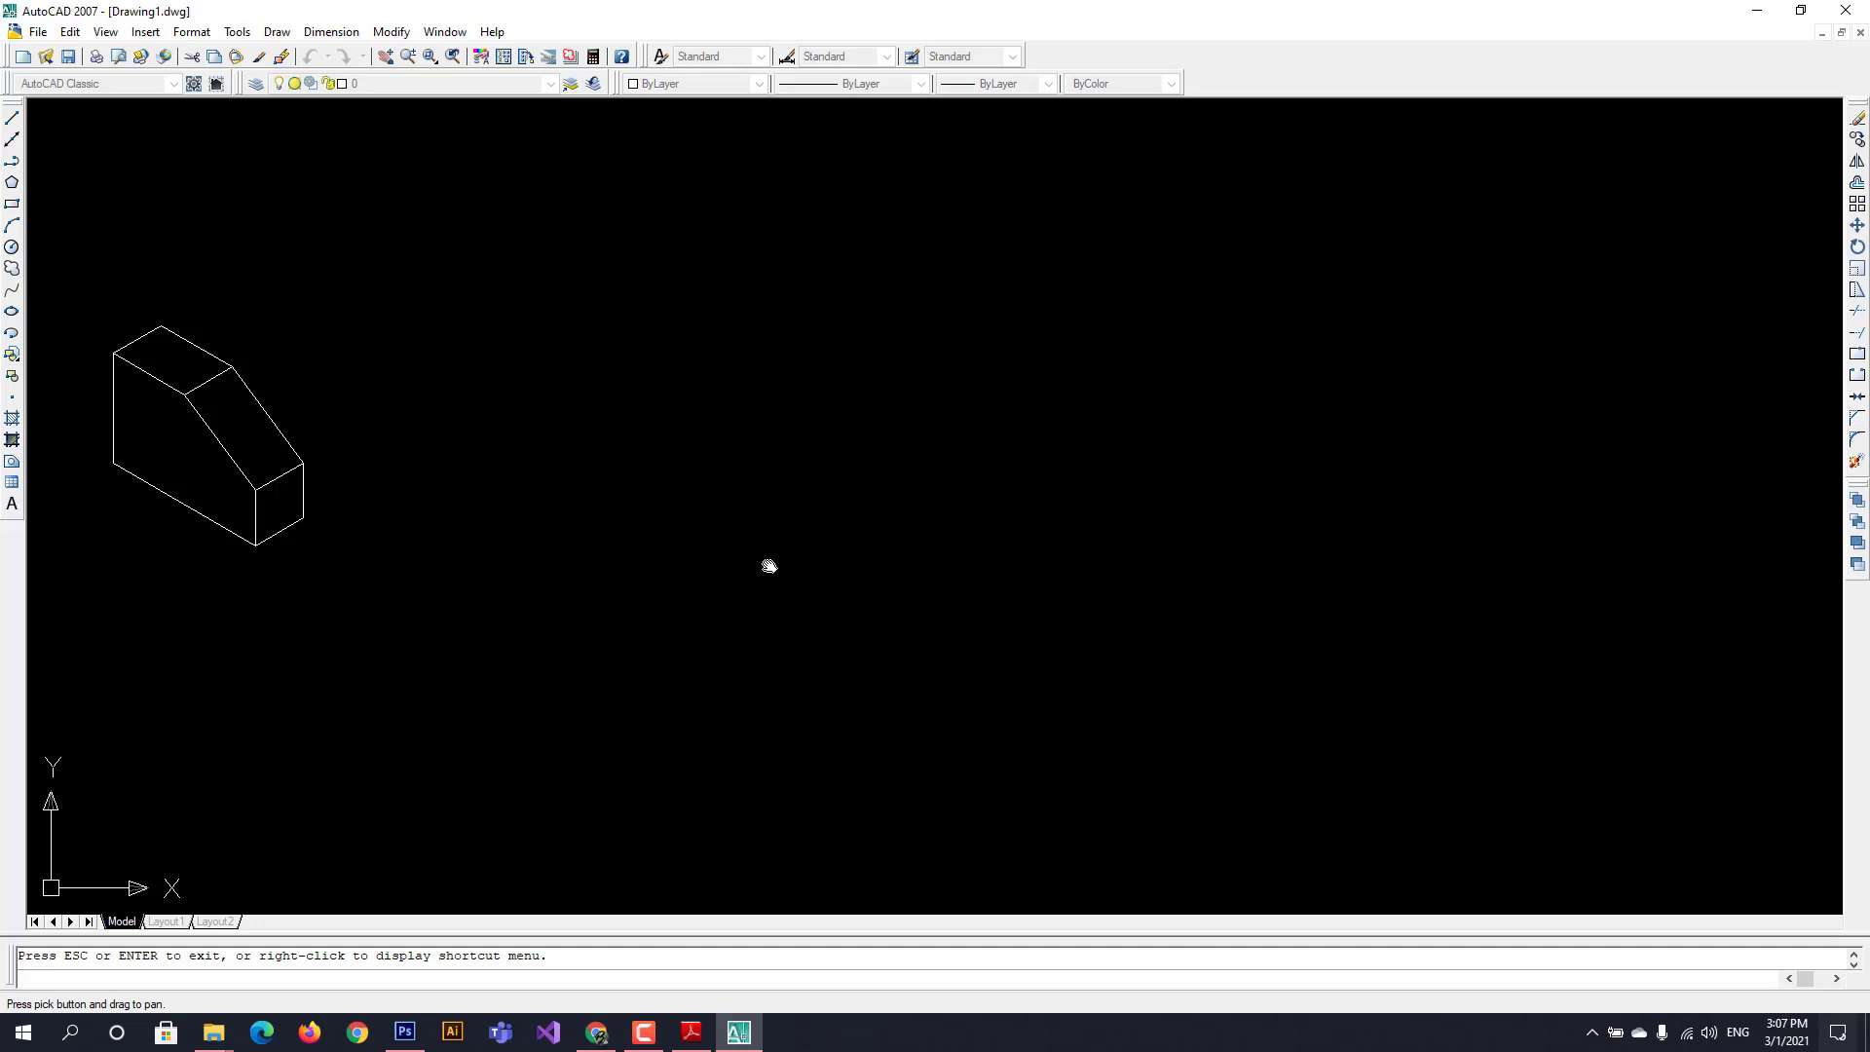
- Check the dimensions of the orthographic views in the CAD Exp 2 PDF and return to the AutoCAD drawing
{"action": "left_click", "coordinate": [690, 1032]}
{"action": "scroll", "coordinate": [835, 669], "scroll_direction": "down", "scroll_amount": 3}
{"action": "scroll", "coordinate": [835, 670], "scroll_direction": "down", "scroll_amount": 3}
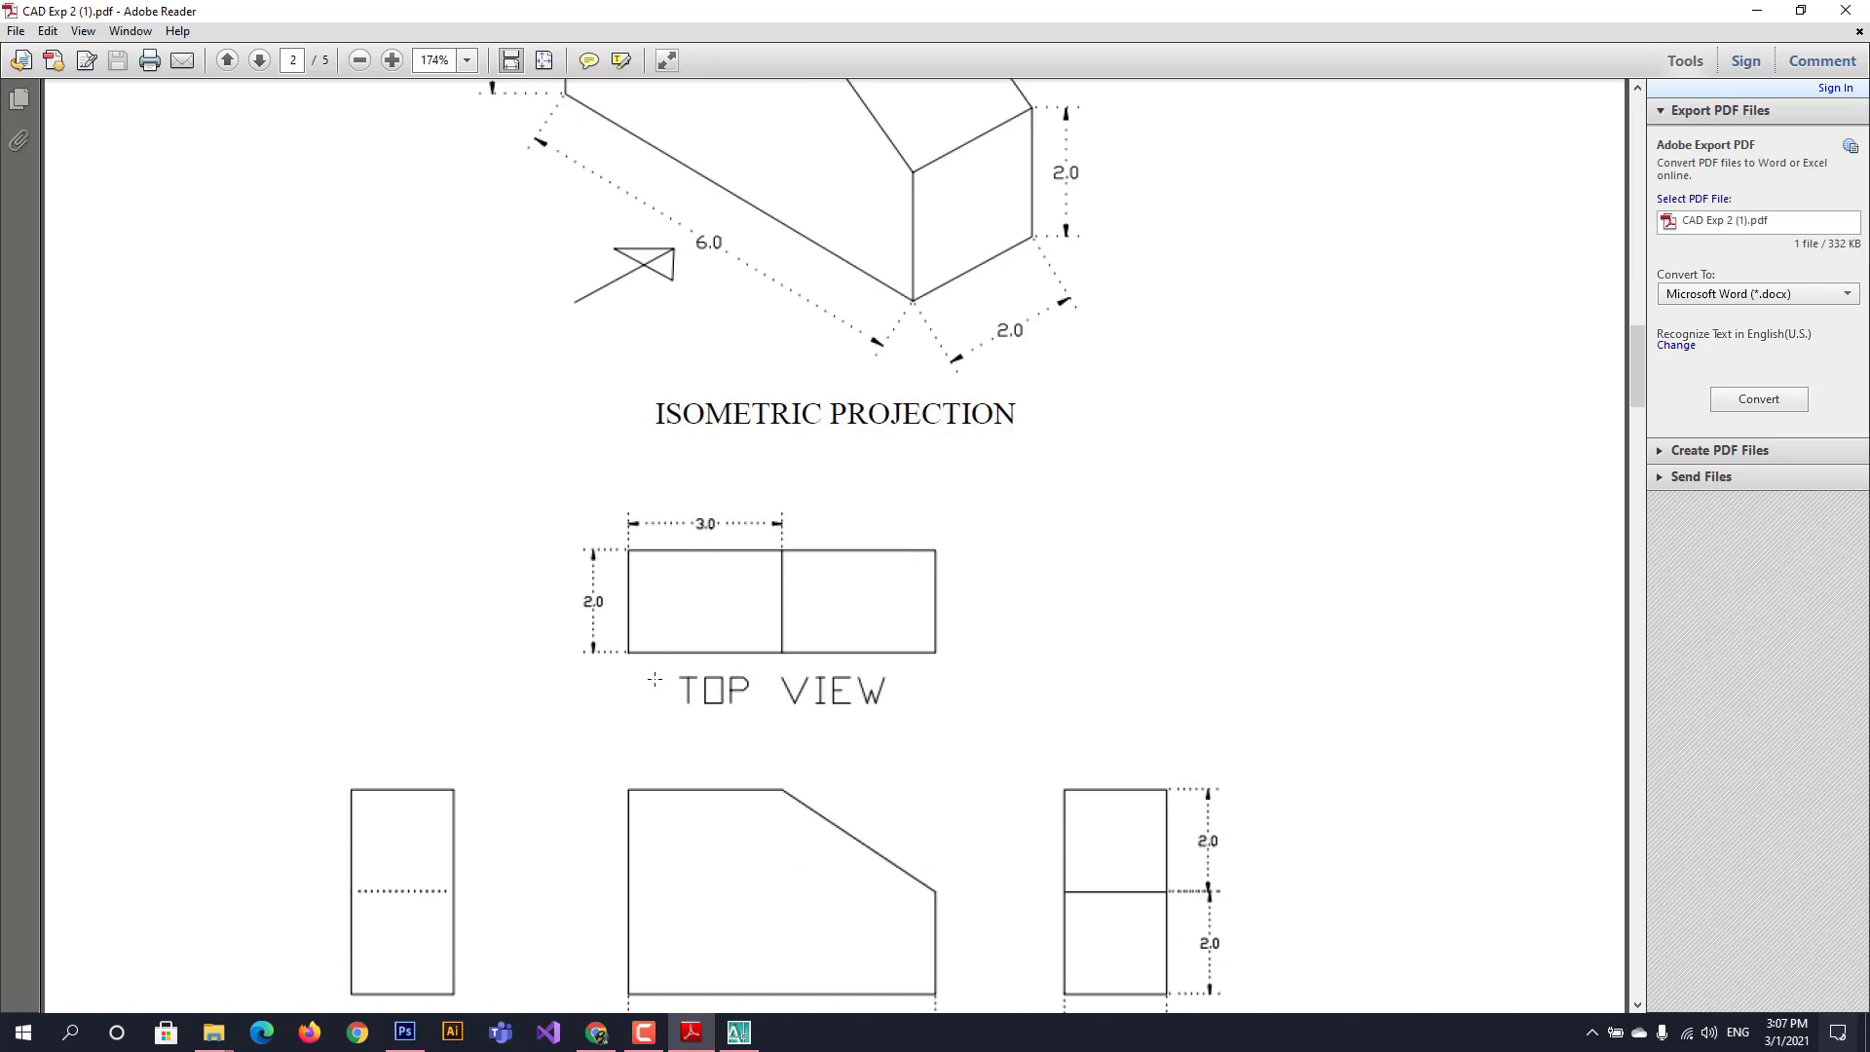
{"action": "scroll", "coordinate": [629, 548], "scroll_direction": "down", "scroll_amount": 2}
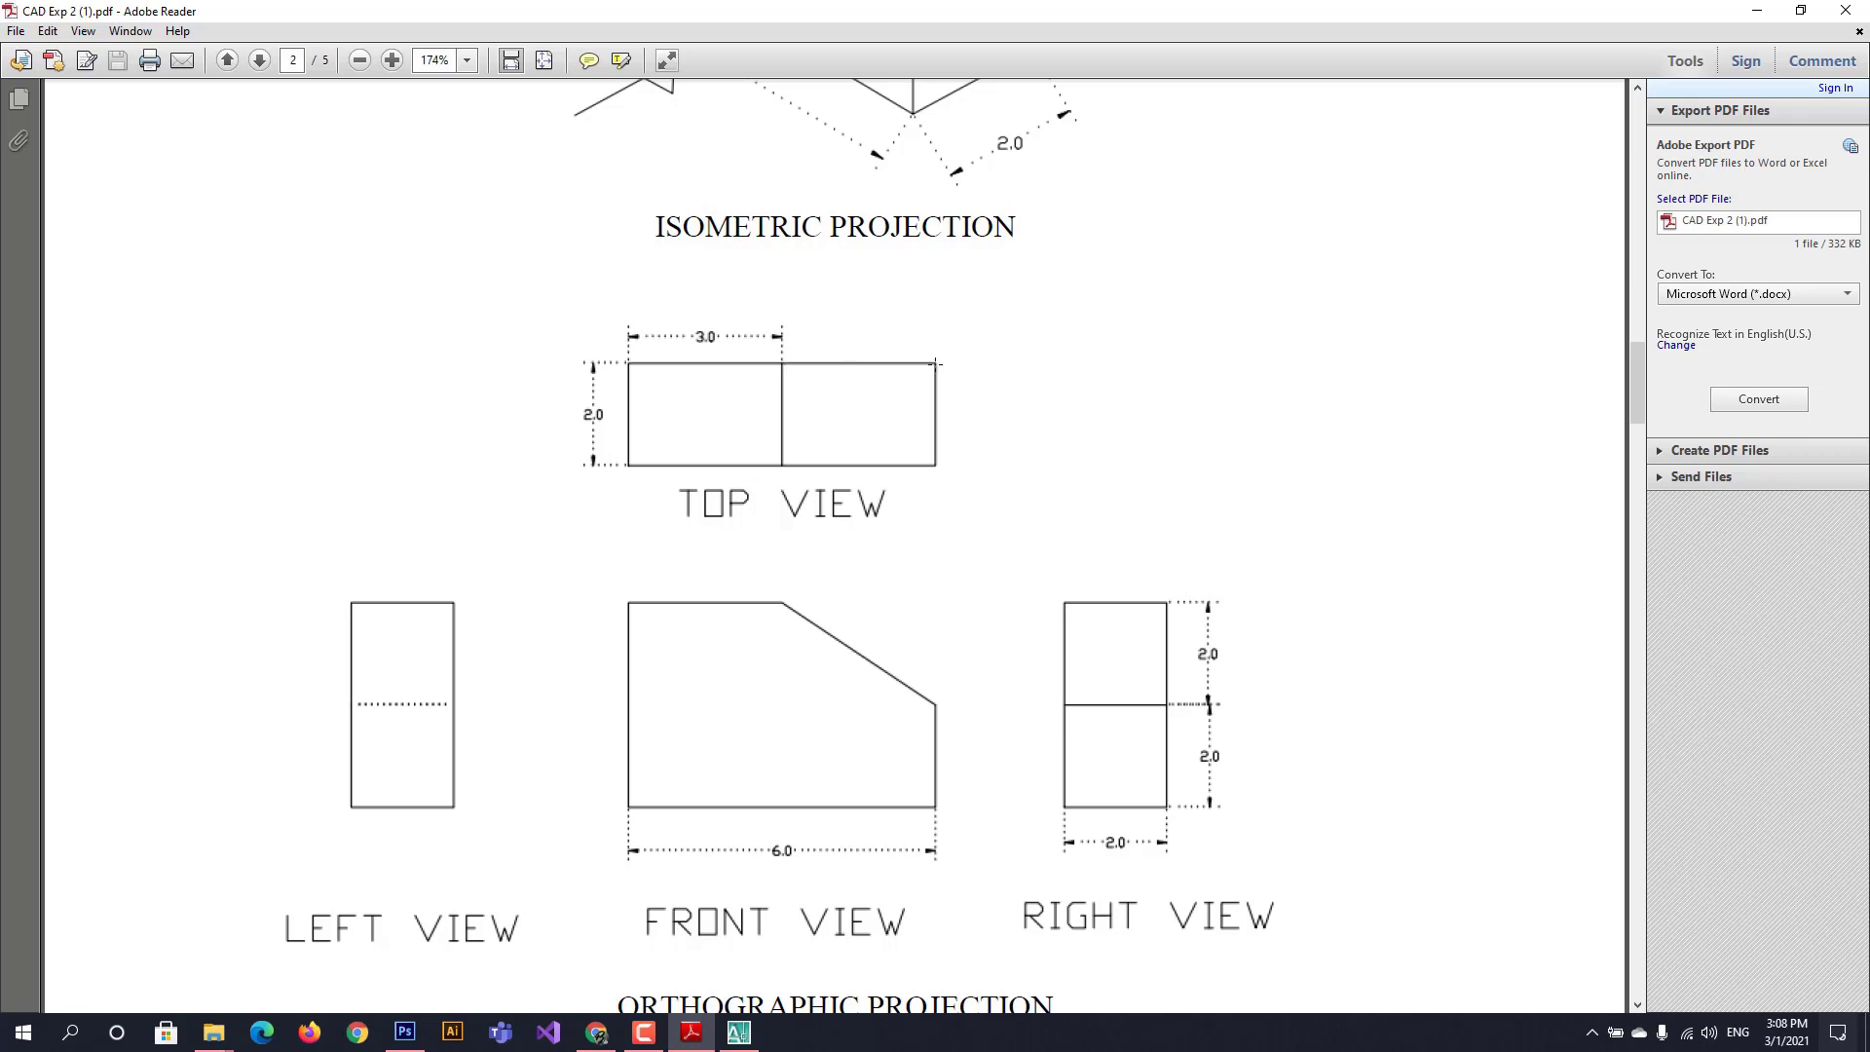
{"action": "left_click", "coordinate": [739, 1032]}
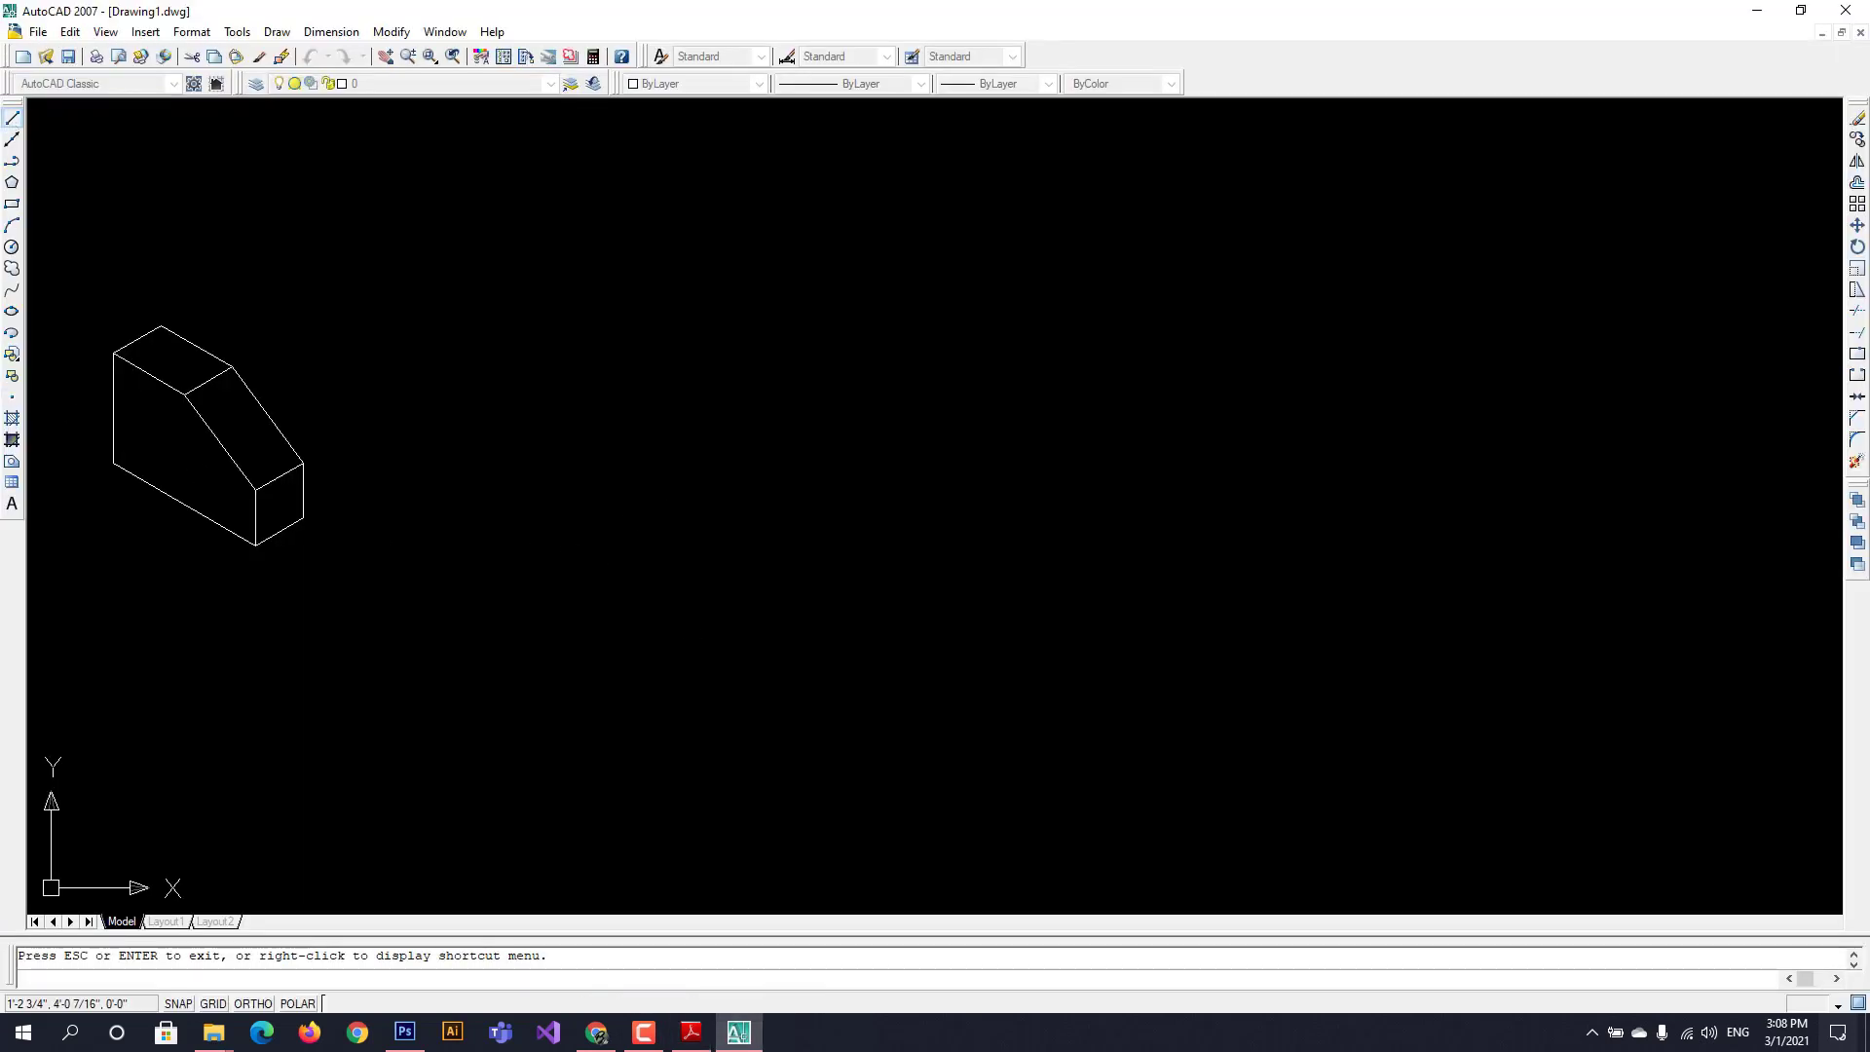
- With ortho on, start the top view beside the isometric drawing: a line 2 units up, continued 3 units to the right
{"action": "left_click", "coordinate": [11, 117]}
{"action": "left_click", "coordinate": [693, 534]}
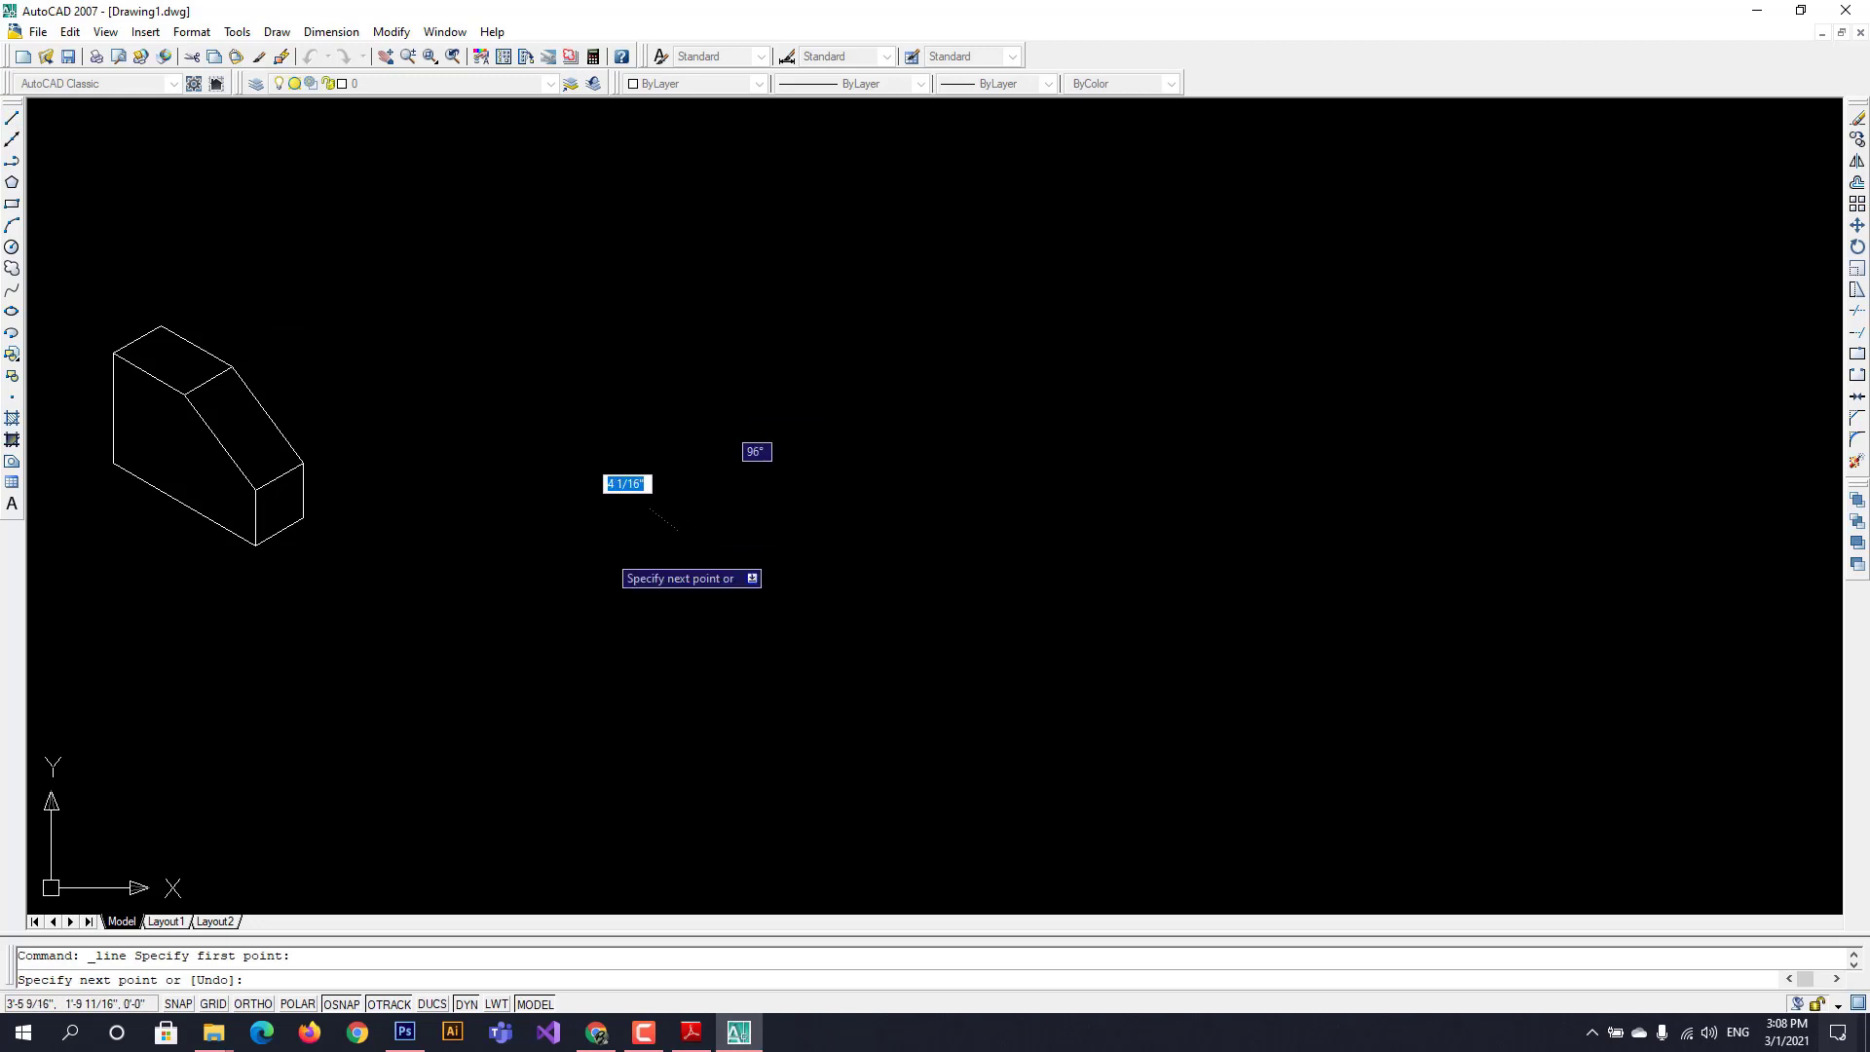
{"action": "left_click", "coordinate": [265, 1008]}
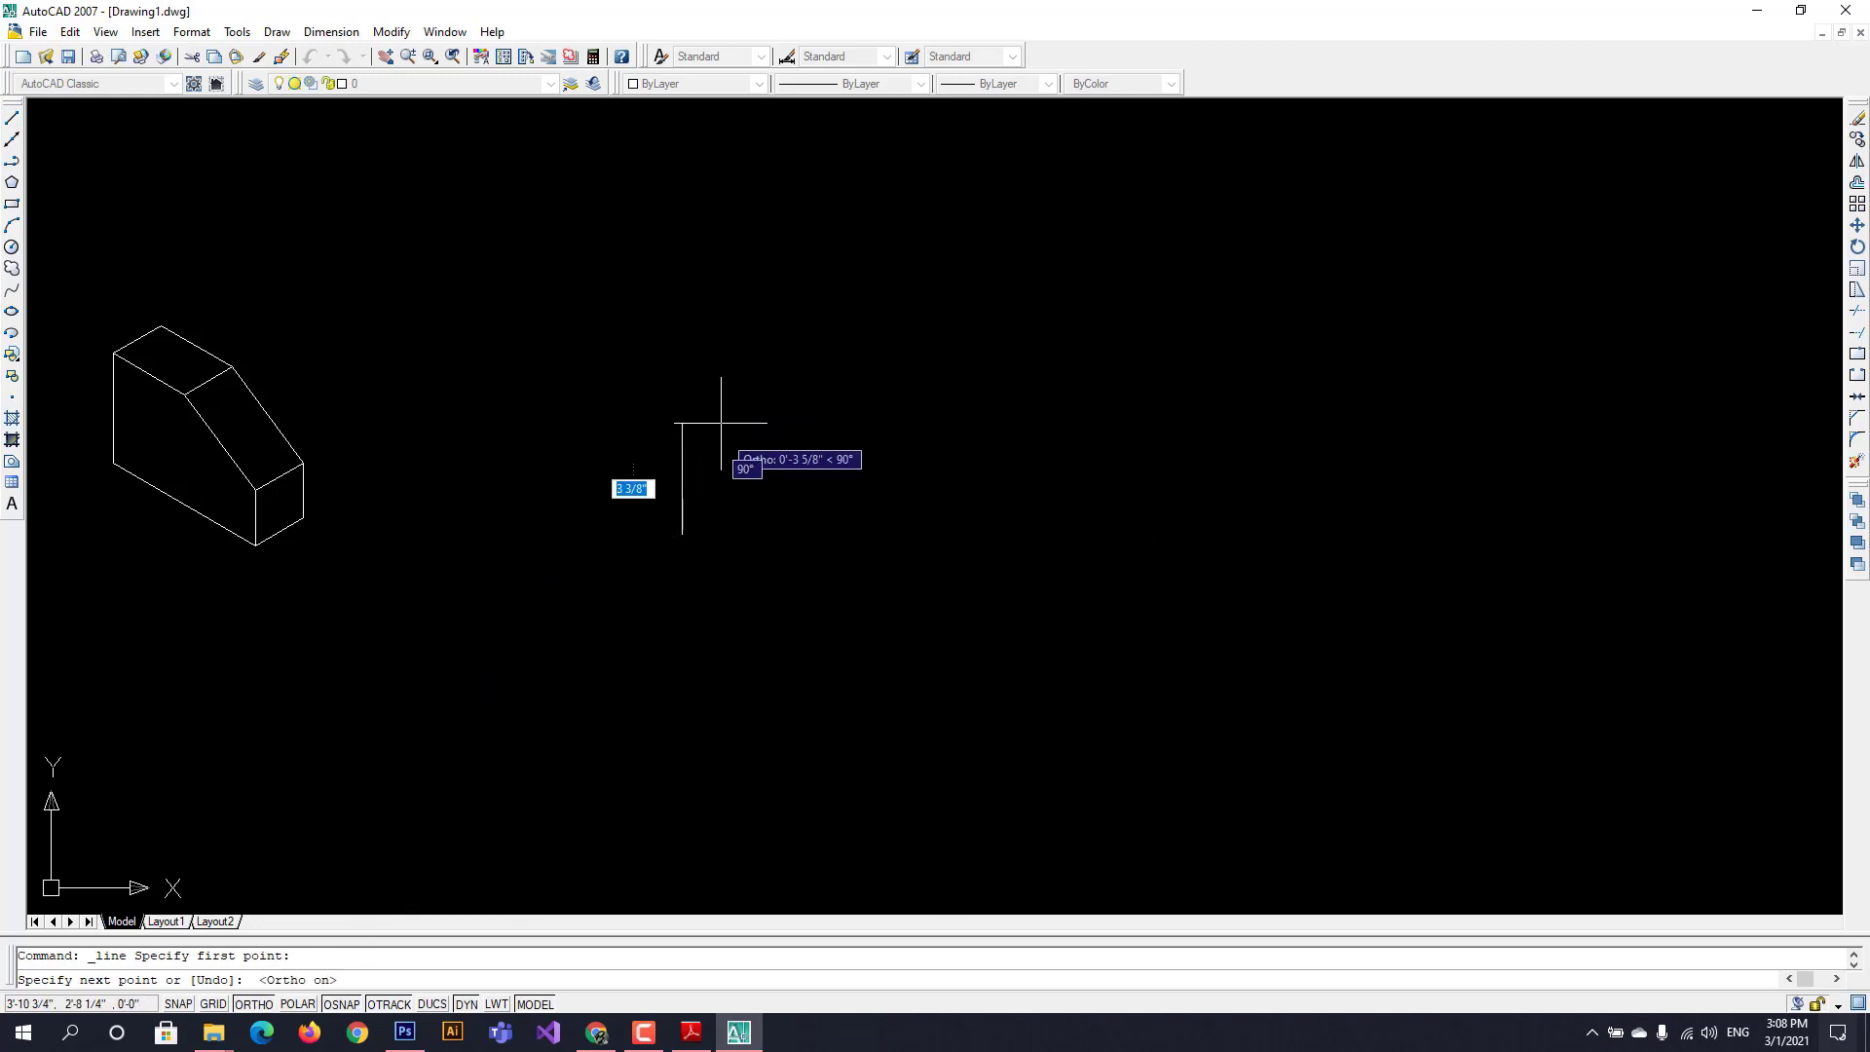
{"action": "type", "text": "2"}
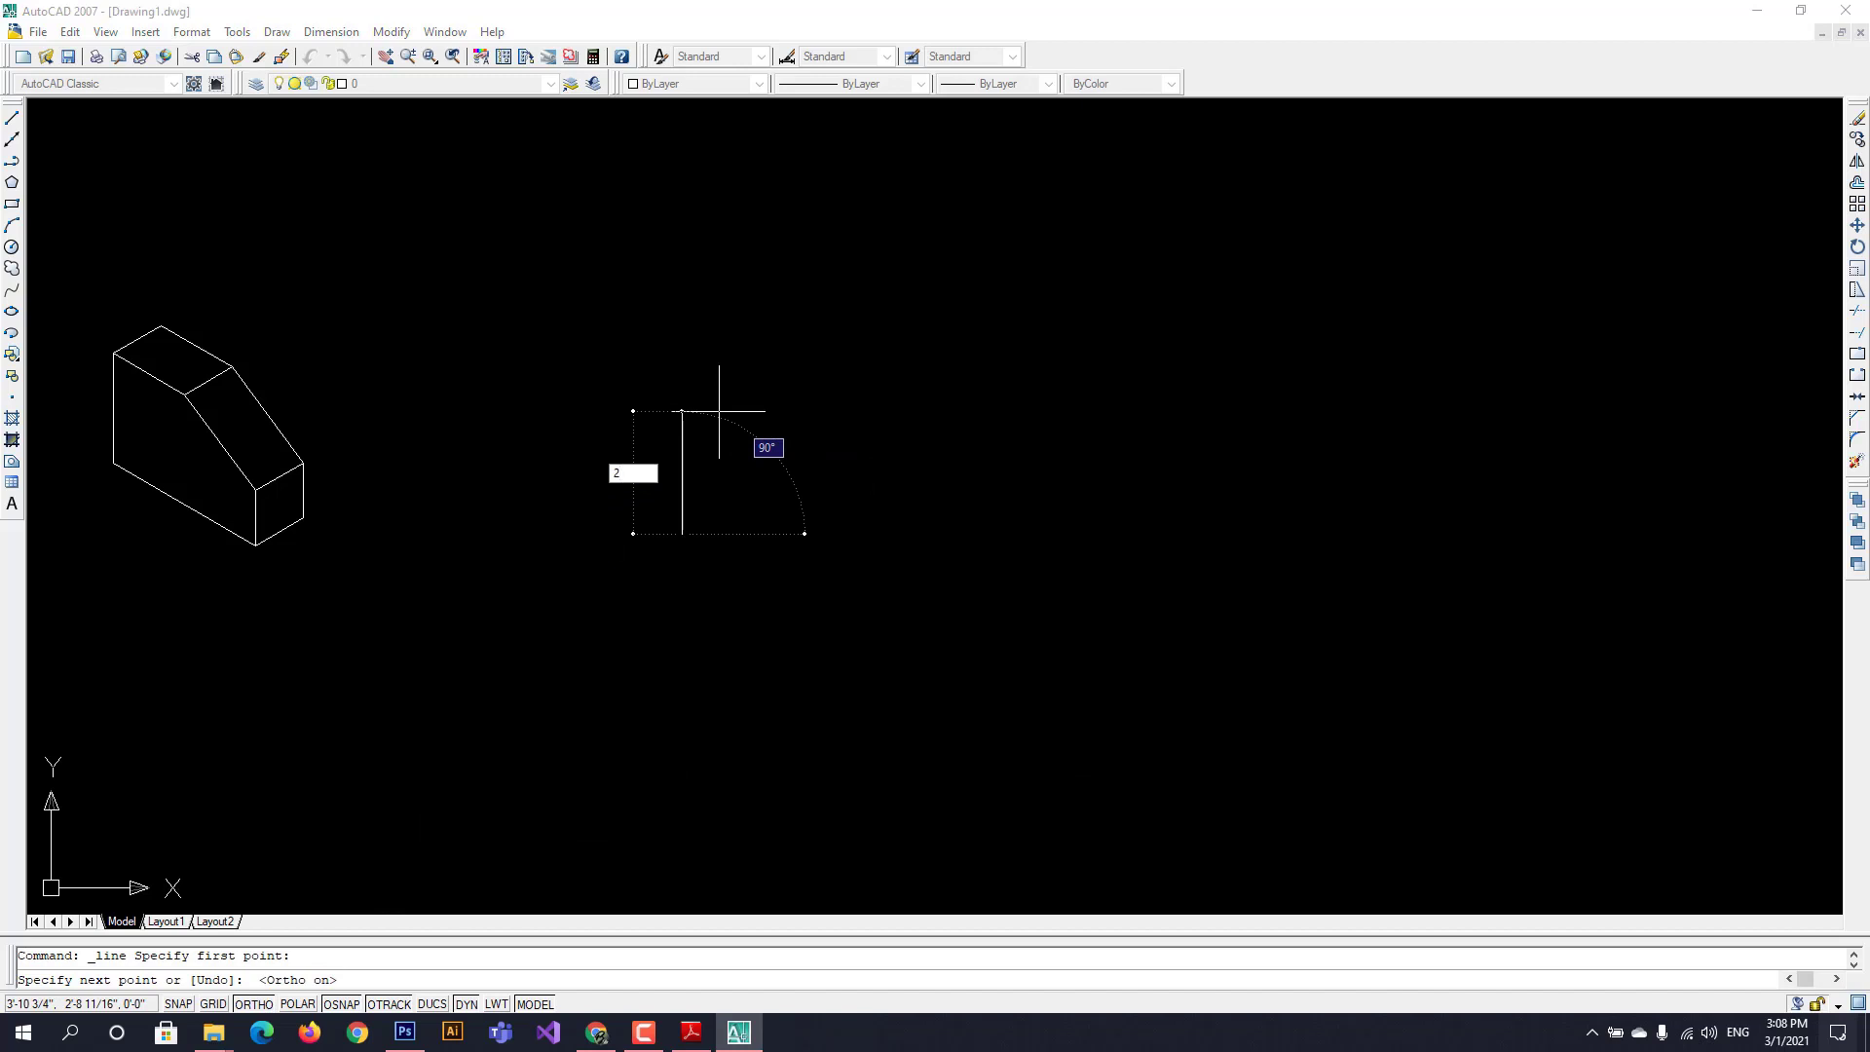
{"action": "key", "text": "Return"}
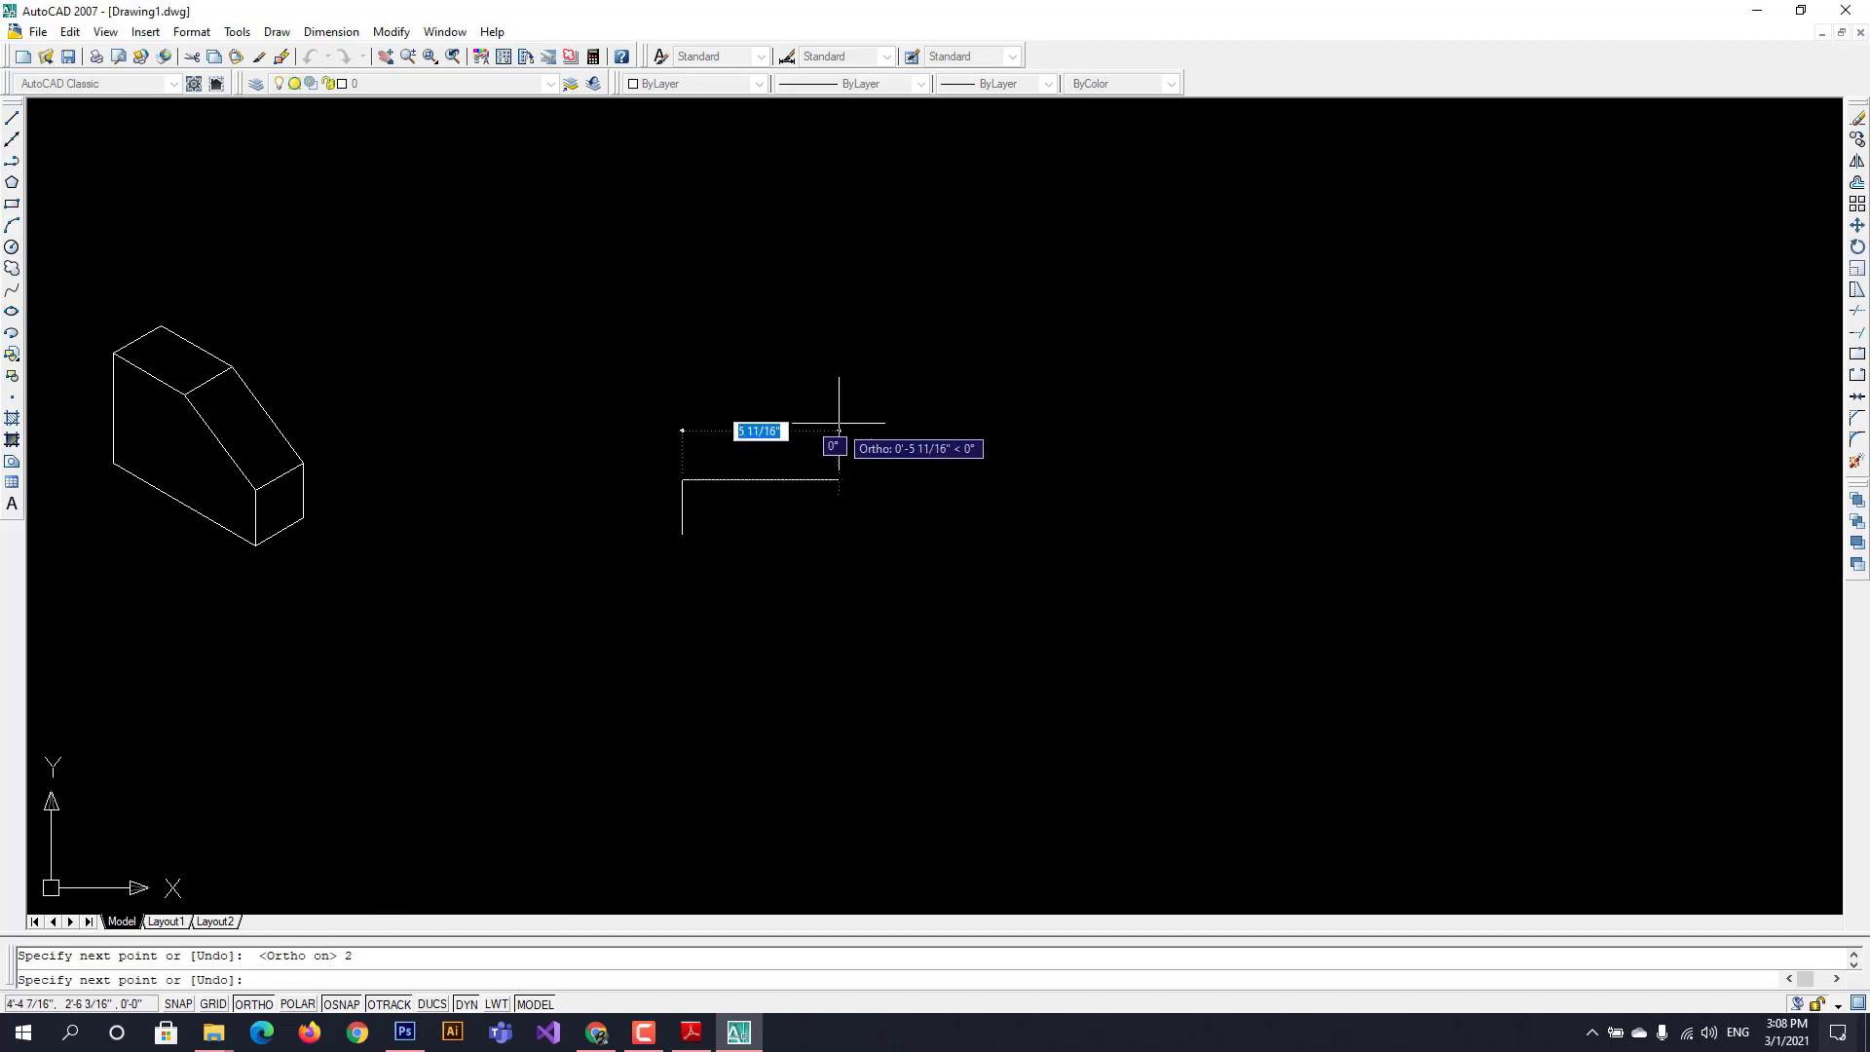
{"action": "type", "text": "3"}
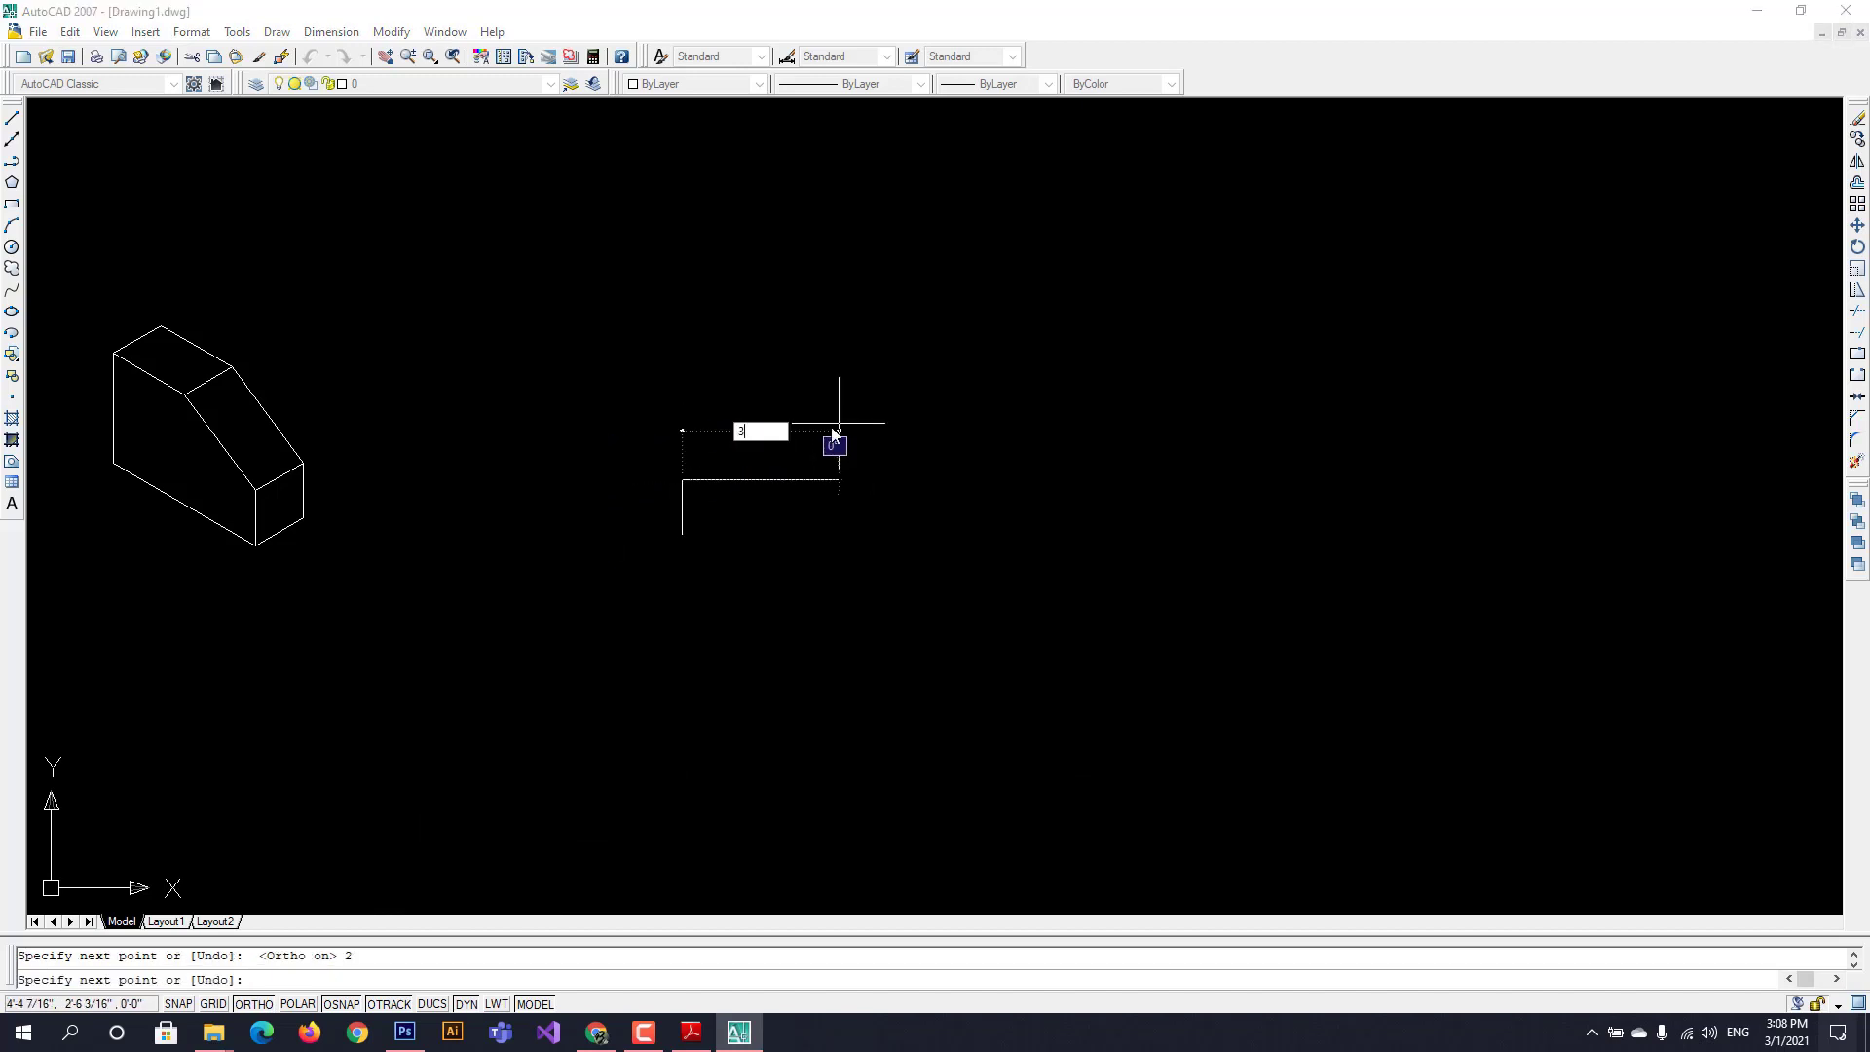
{"action": "key", "text": "Return"}
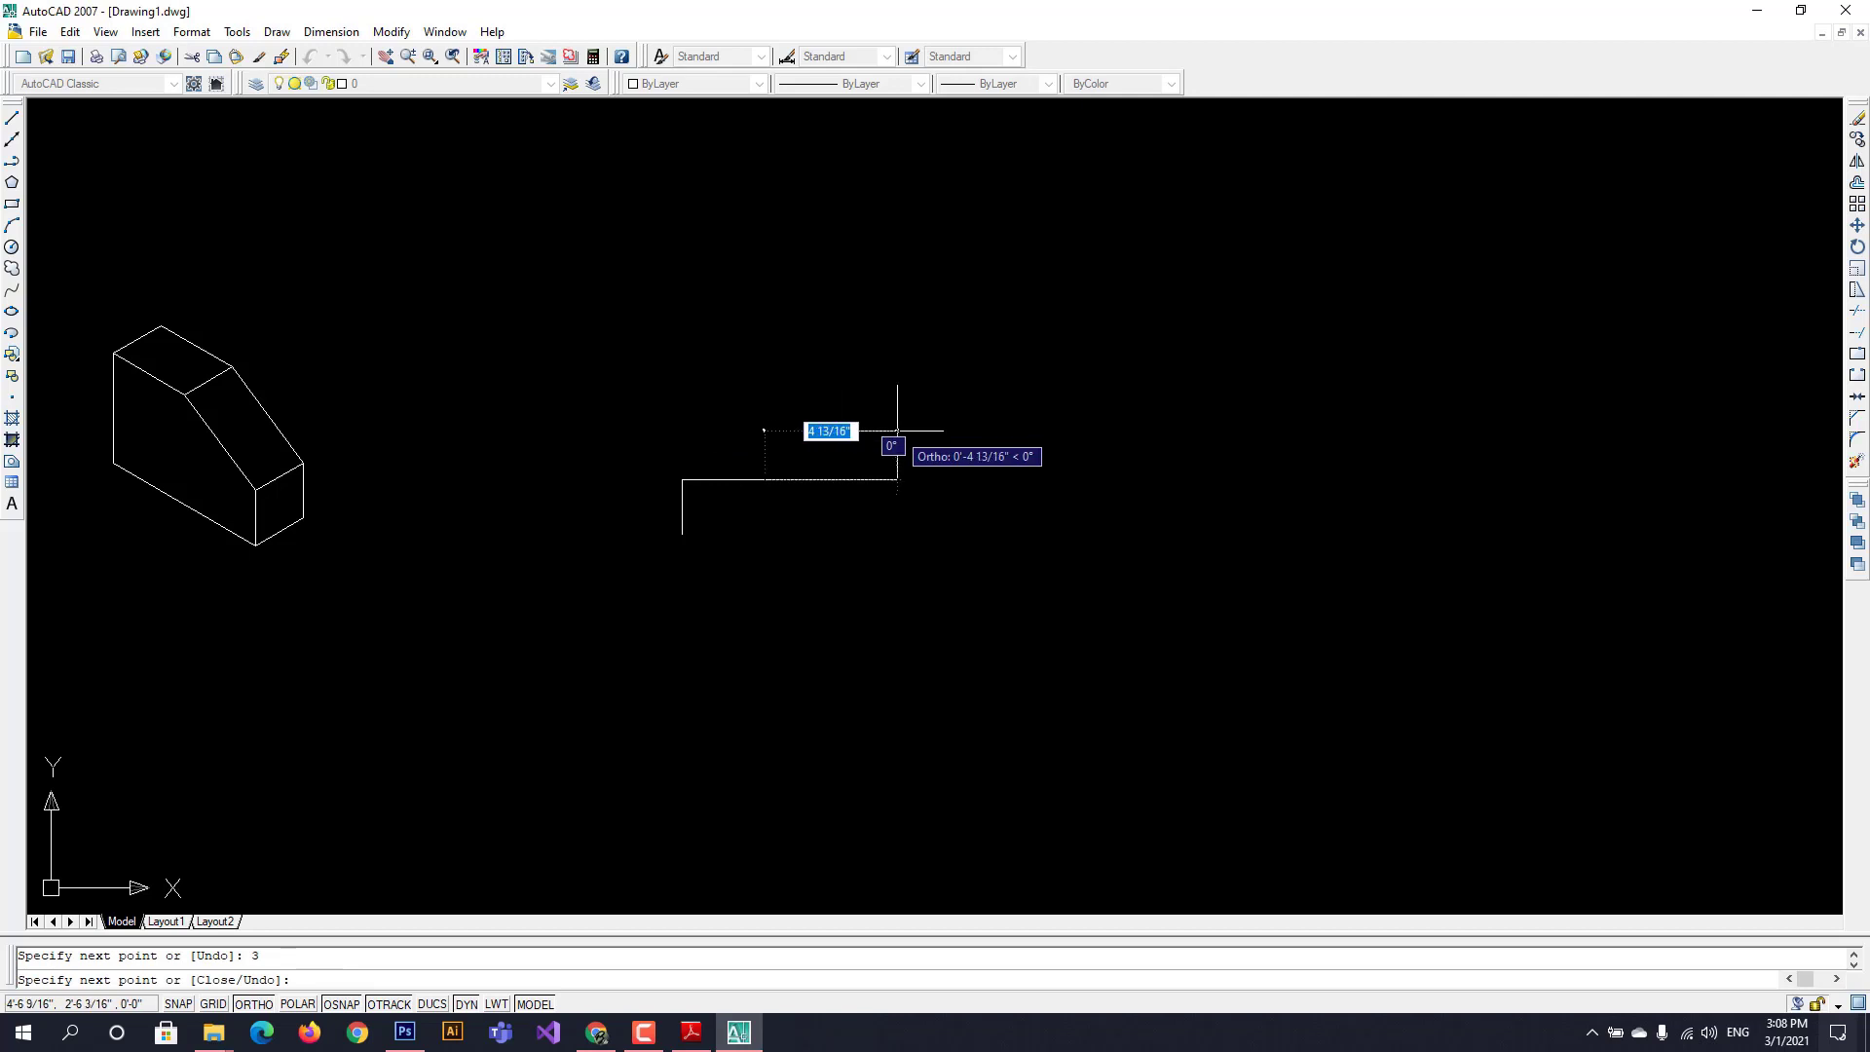
{"action": "type", "text": "3"}
{"action": "key", "text": "Return"}
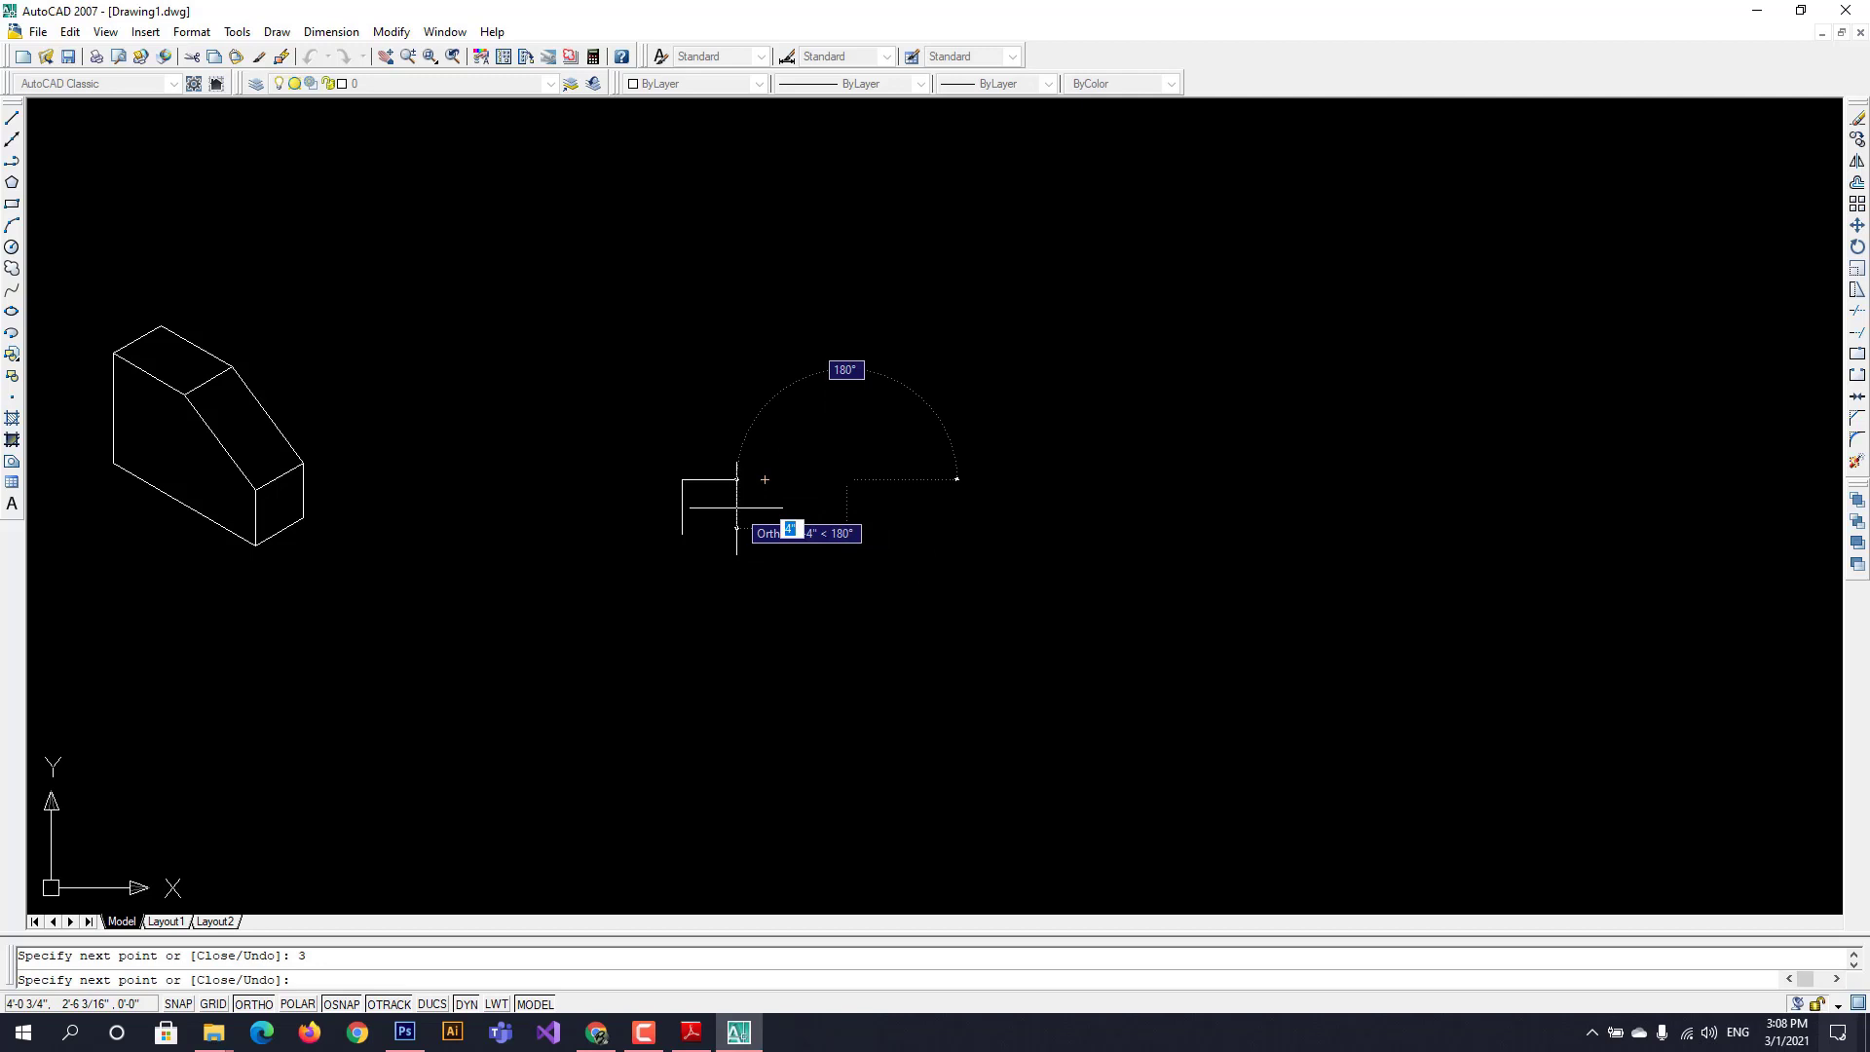
{"action": "key", "text": "ctrl+z"}
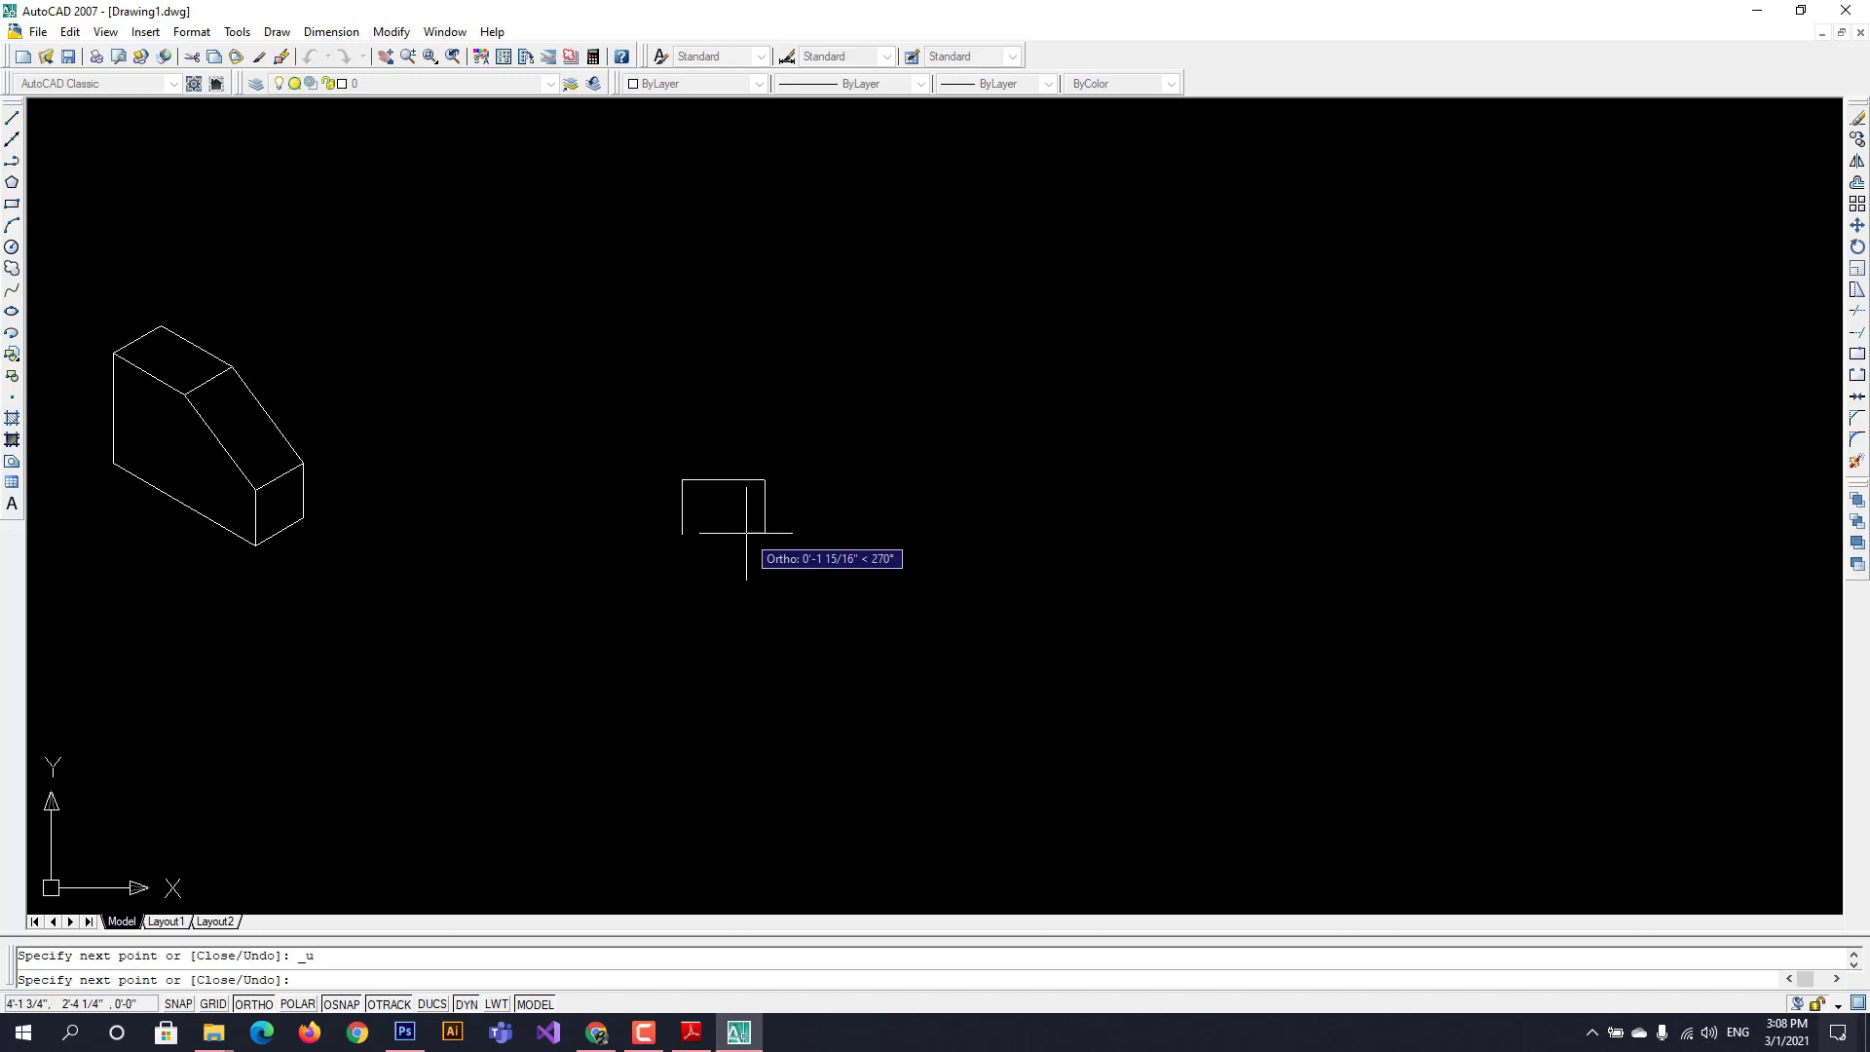
- Continue the top view's line 2 units down, 3 right, 2 up and 3 left, and end the Line command
{"action": "type", "text": "2"}
{"action": "key", "text": "Return"}
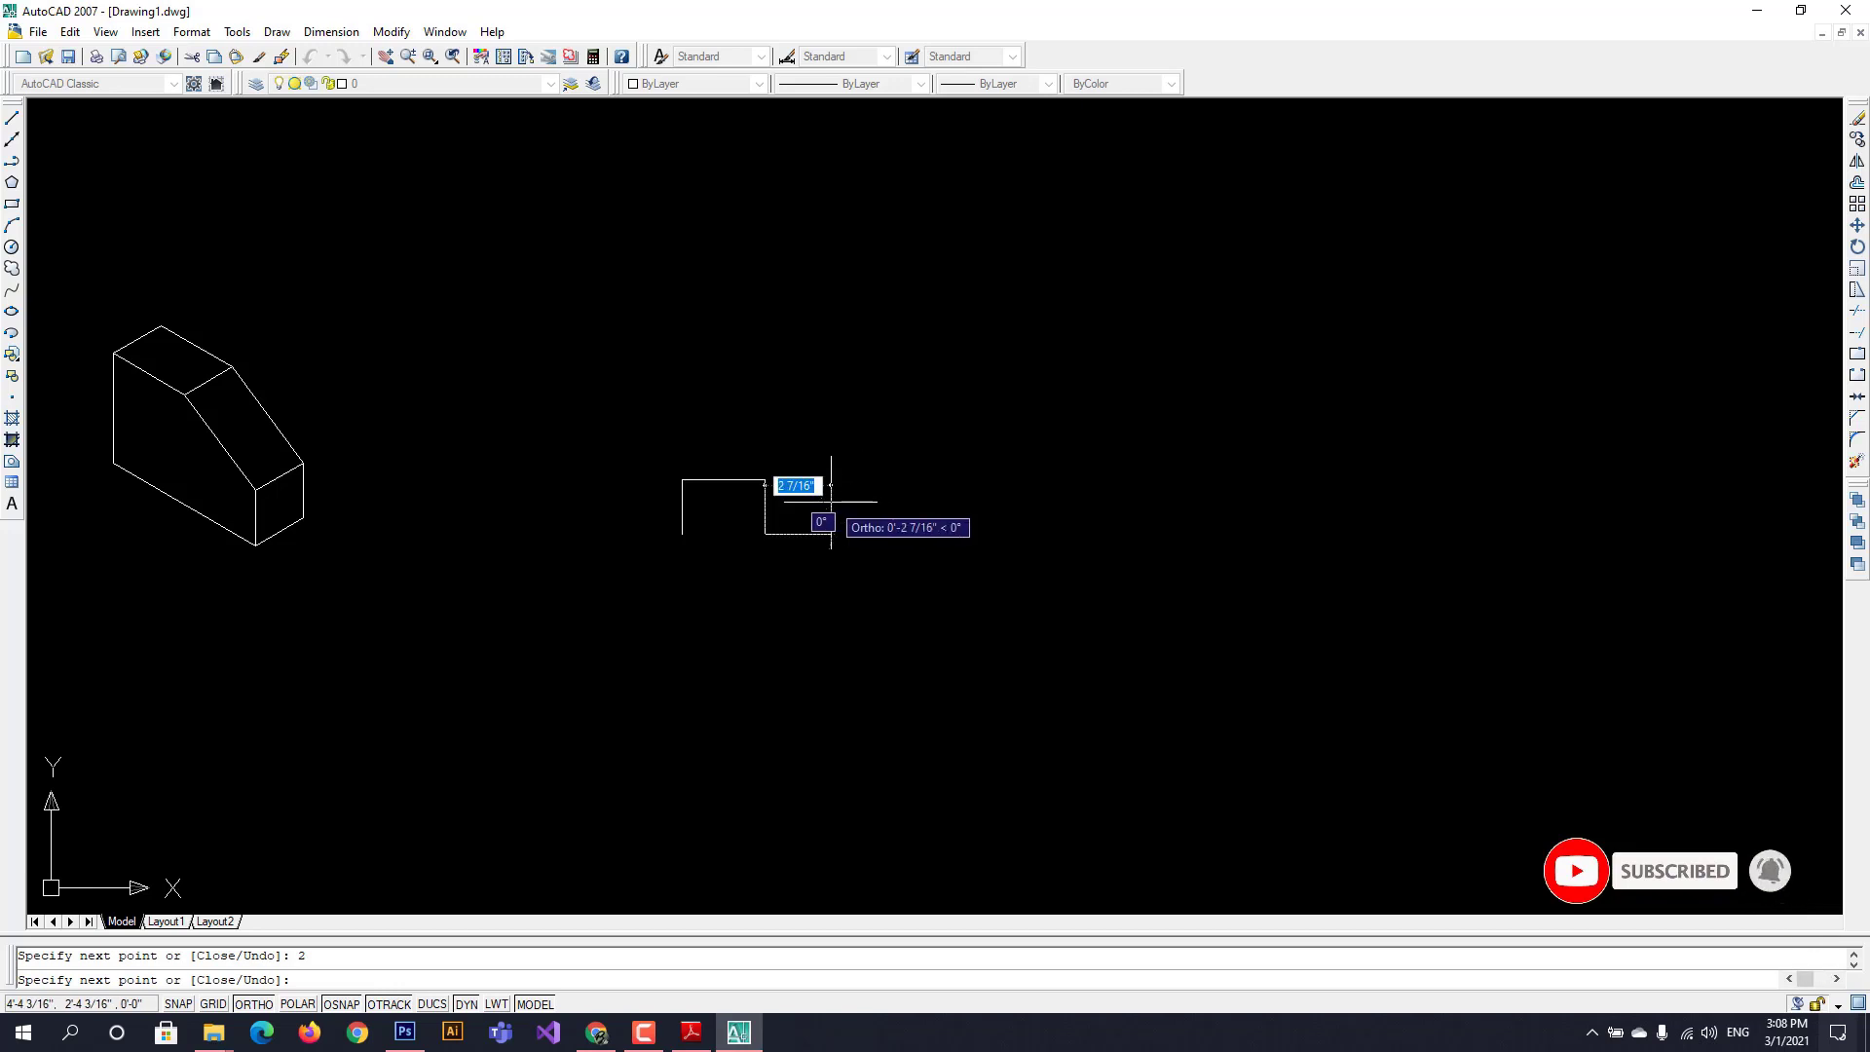
{"action": "type", "text": "3"}
{"action": "key", "text": "Return"}
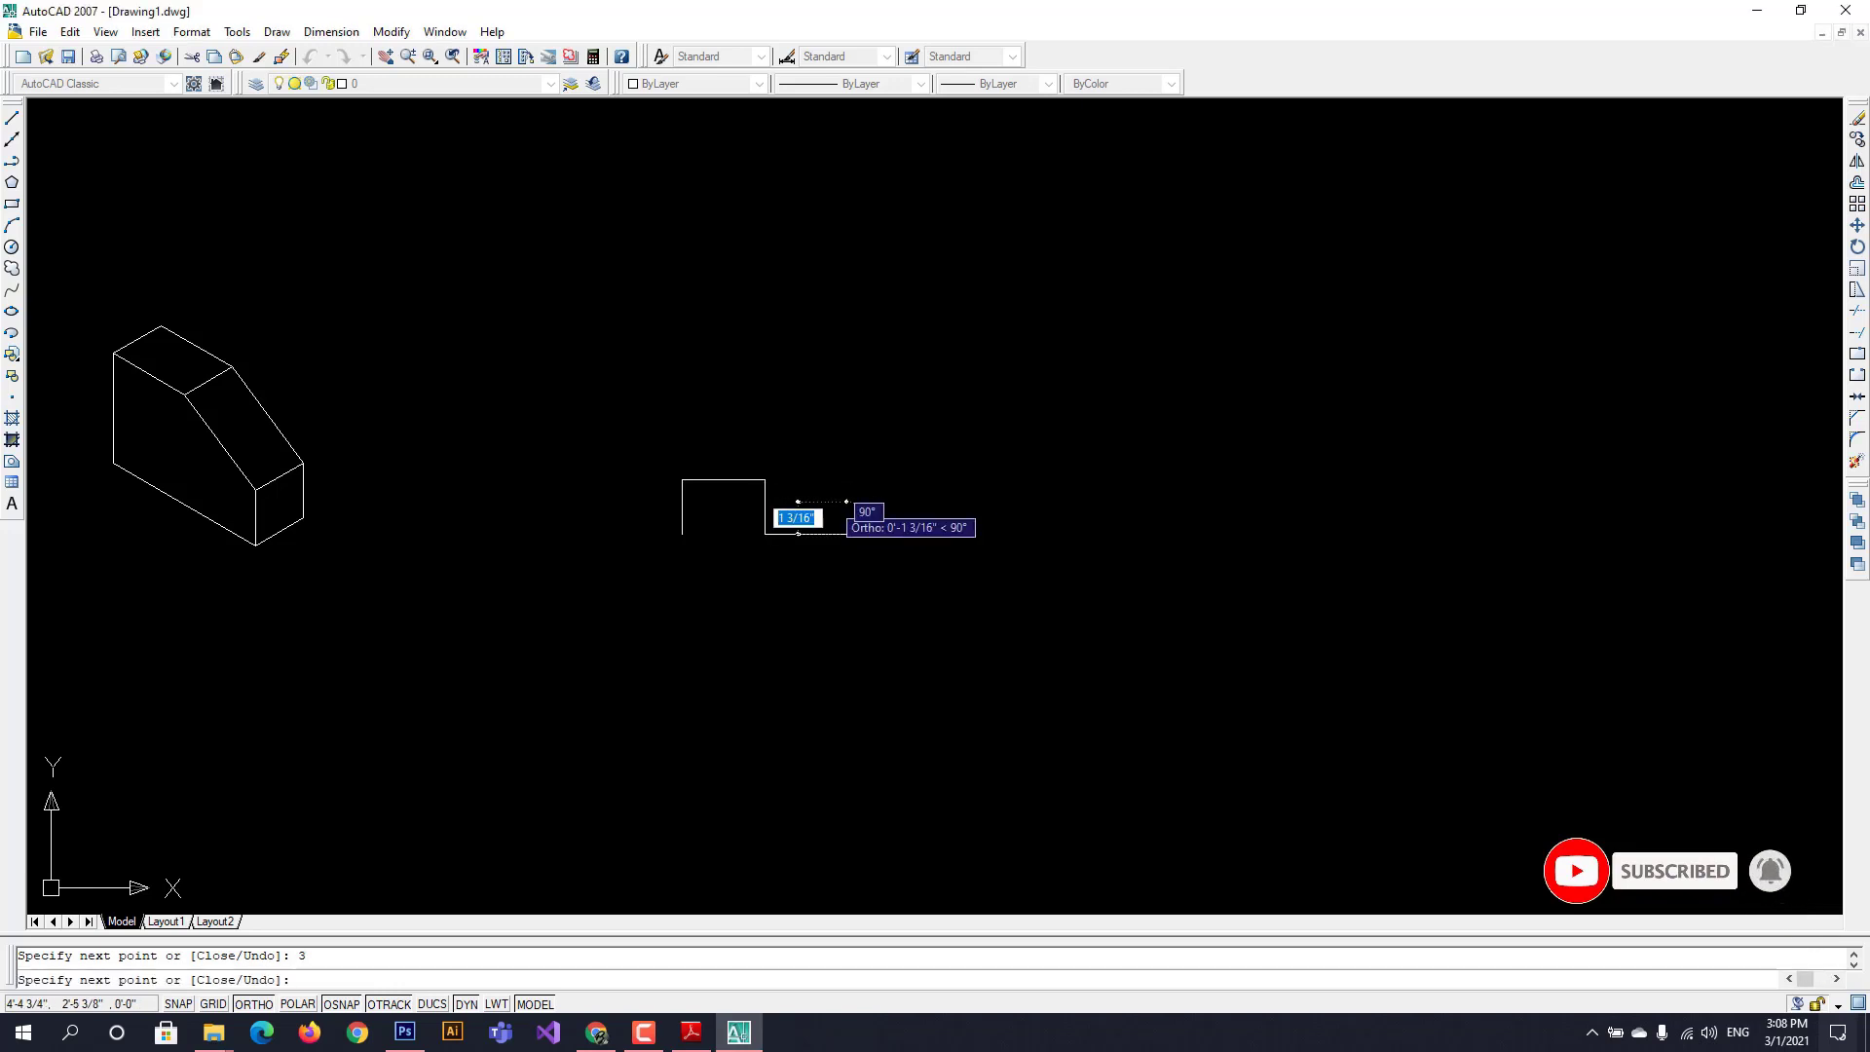
{"action": "type", "text": "2"}
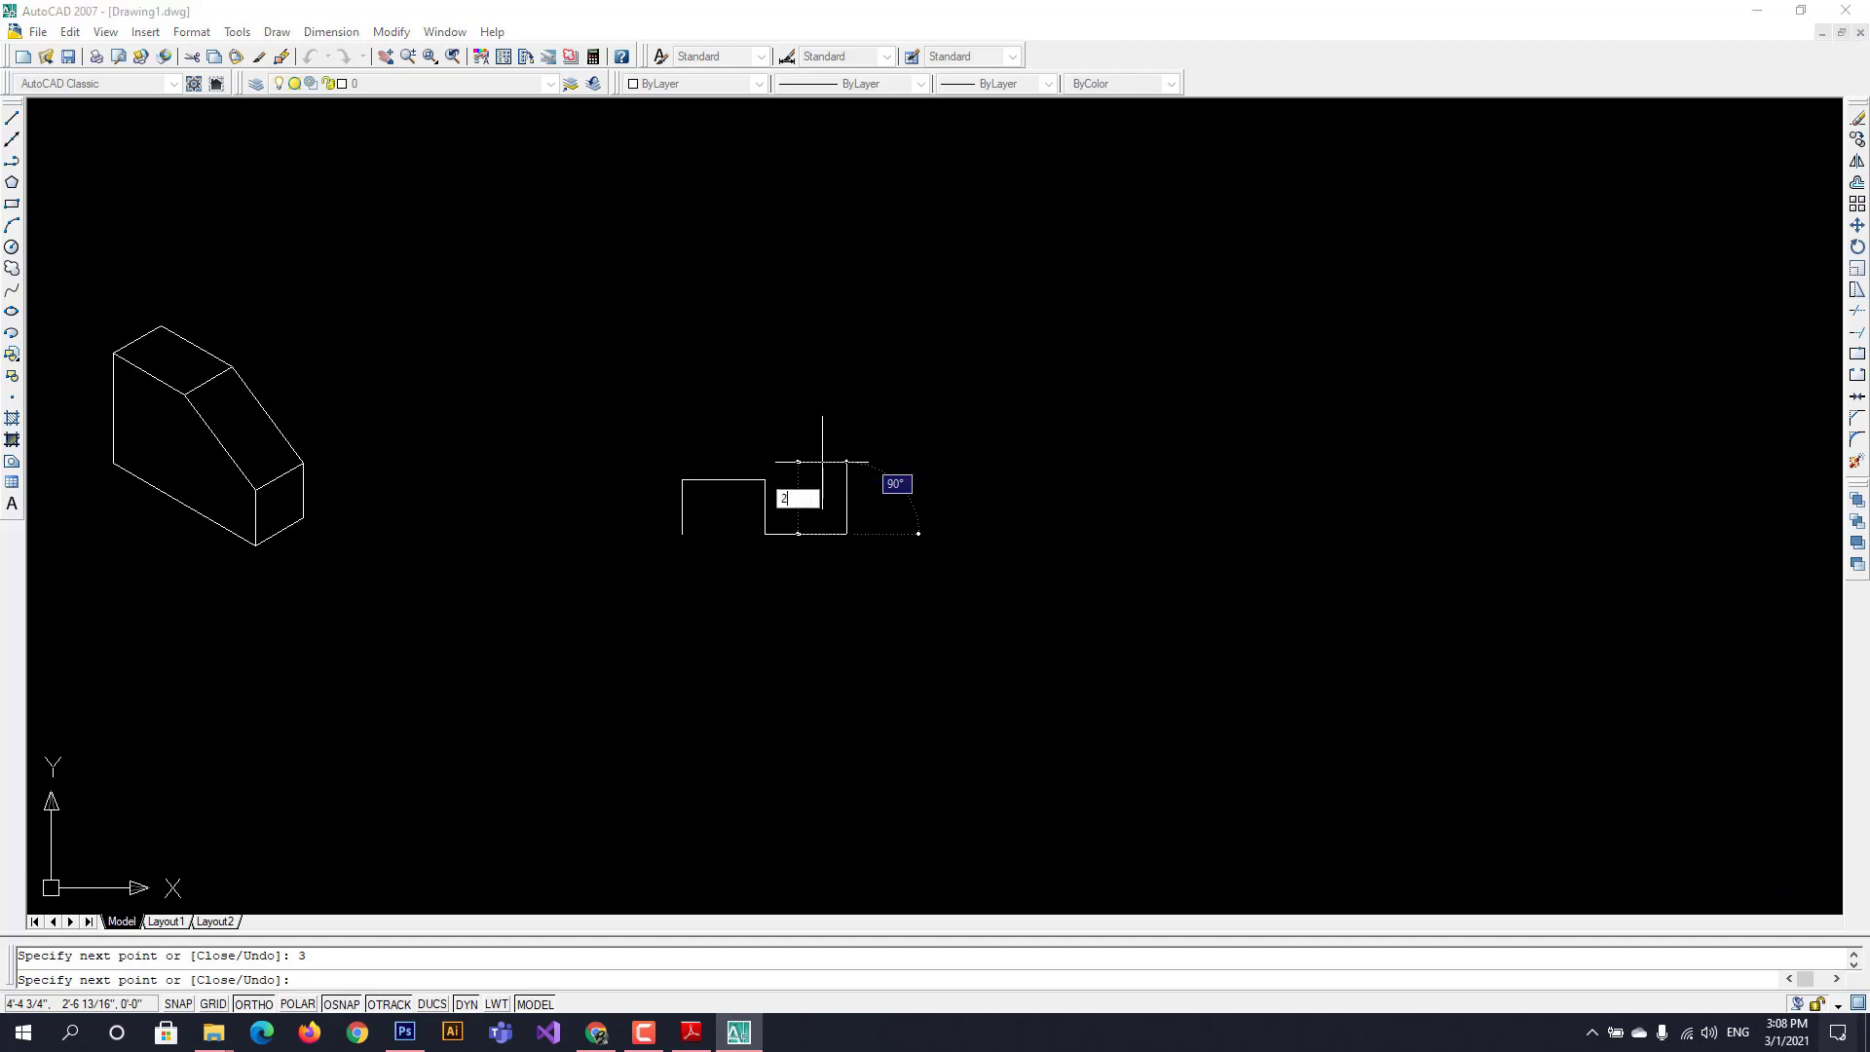
{"action": "key", "text": "Return"}
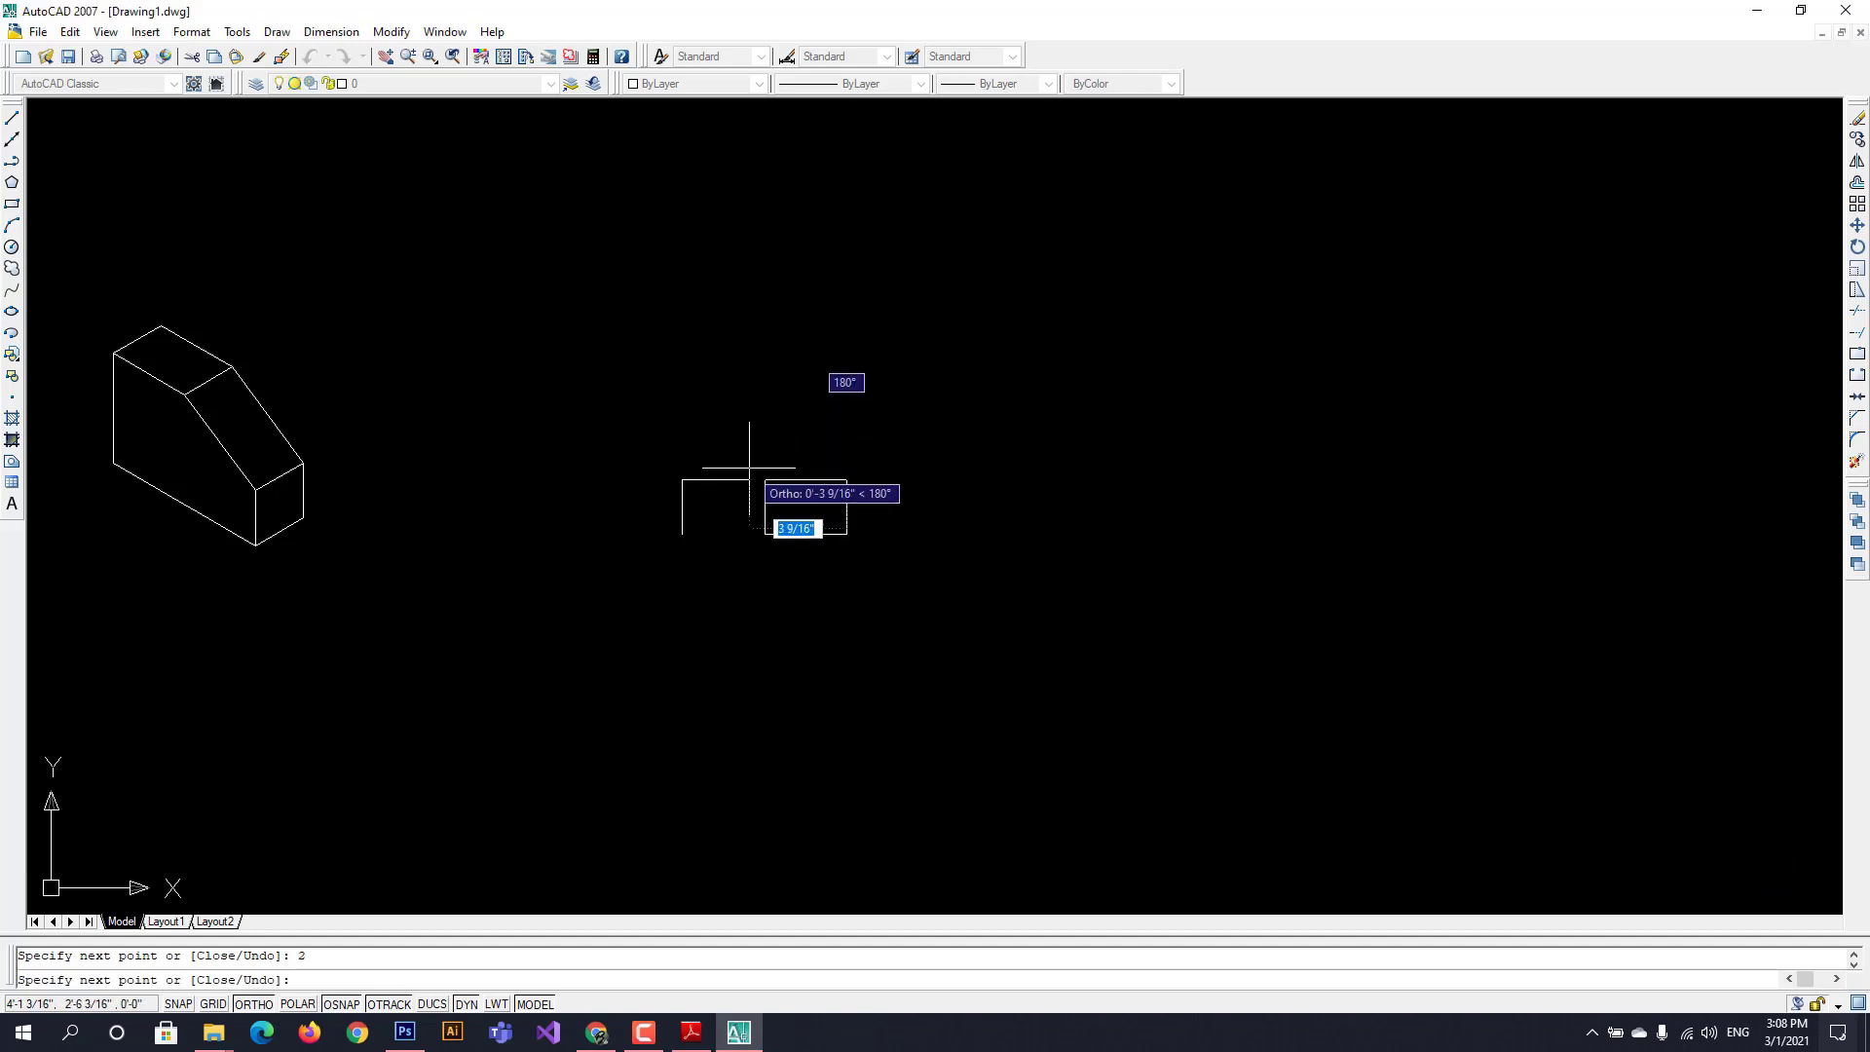
{"action": "type", "text": "3"}
{"action": "key", "text": "Return"}
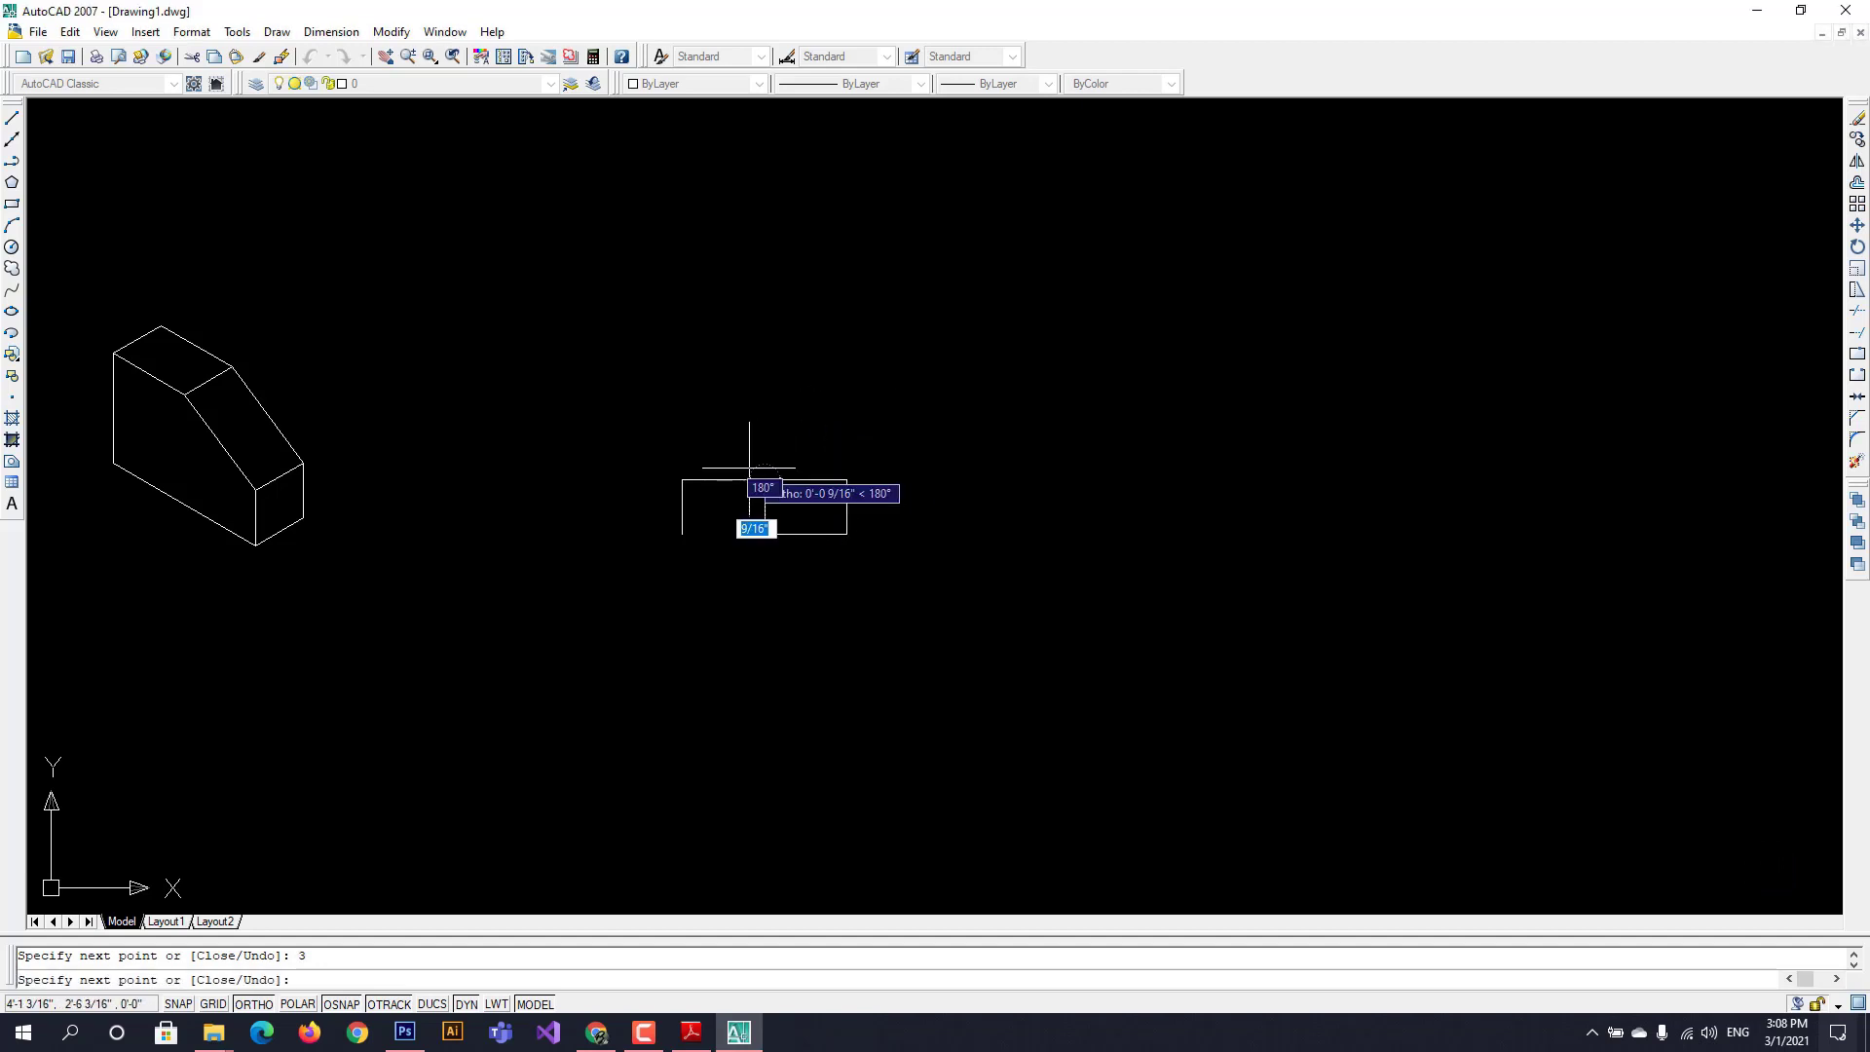
{"action": "key", "text": "Escape"}
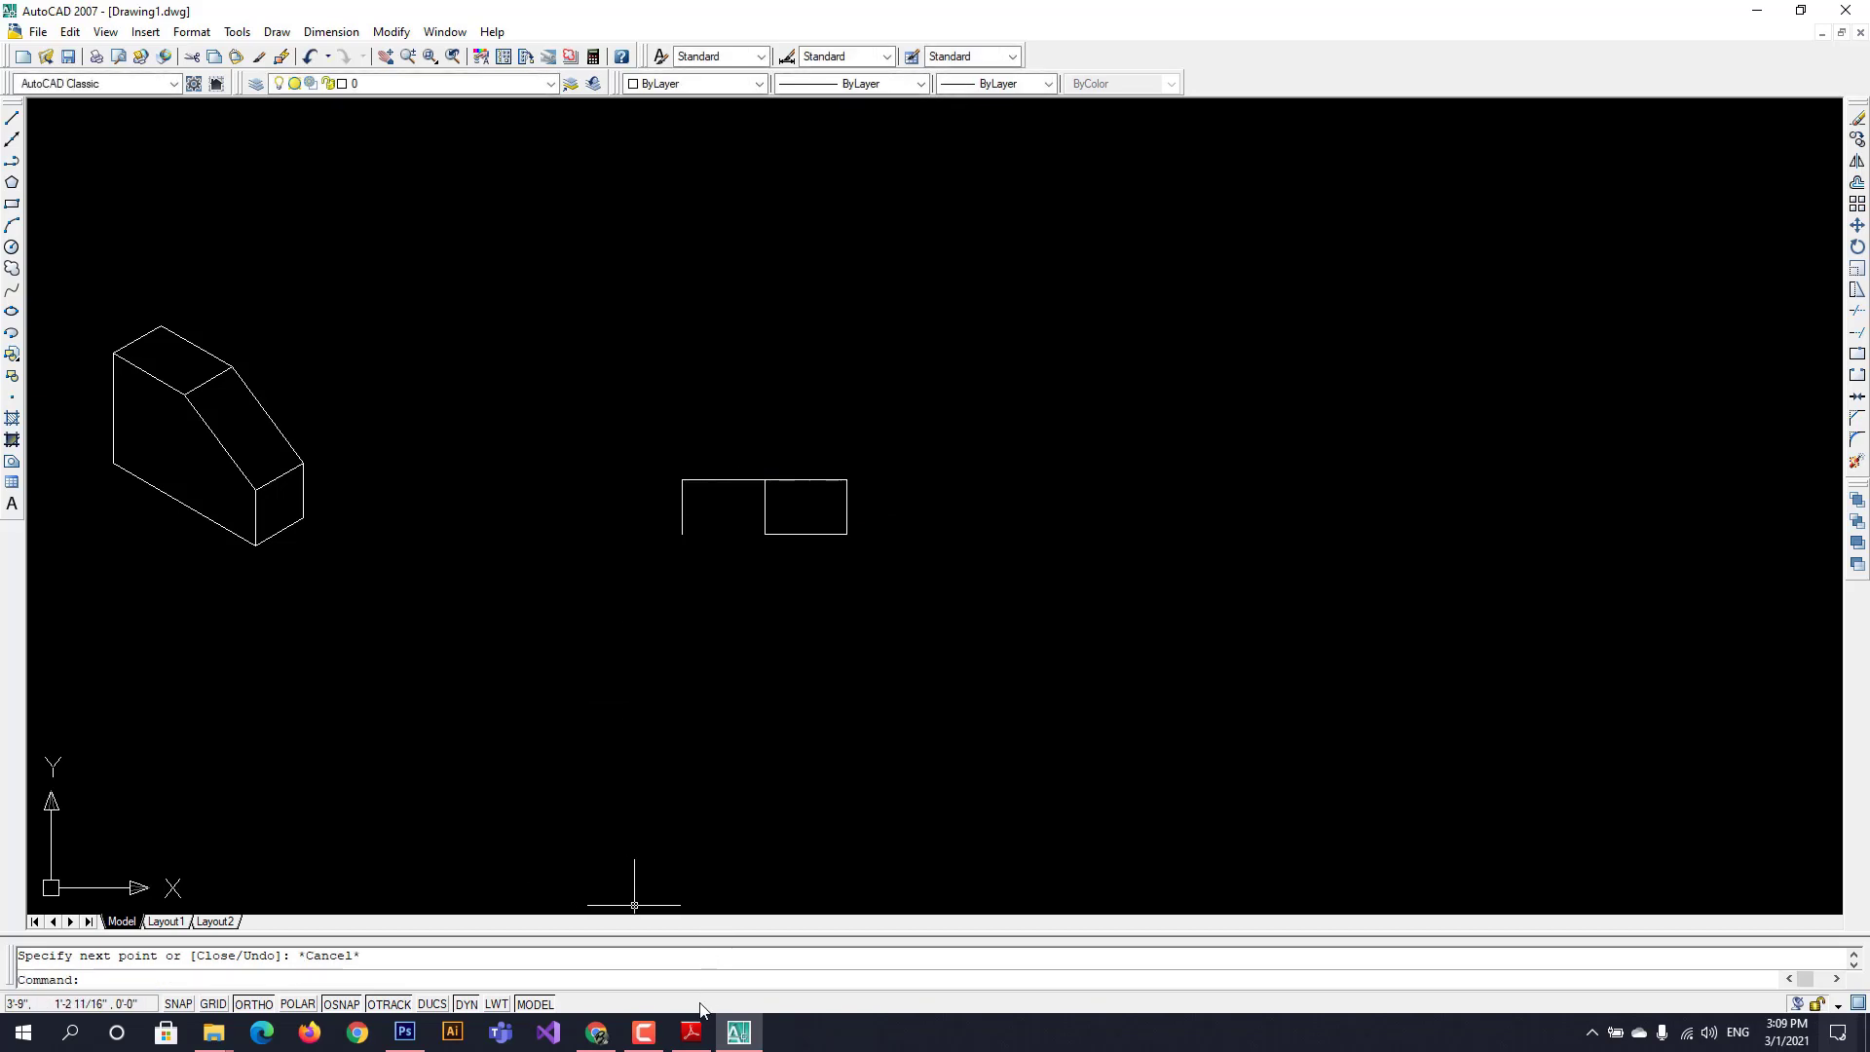
- Close the top view's open lower edge with a 3-unit line leftward from the middle divider's lower end
{"action": "left_click", "coordinate": [692, 1030]}
{"action": "left_click", "coordinate": [692, 1031]}
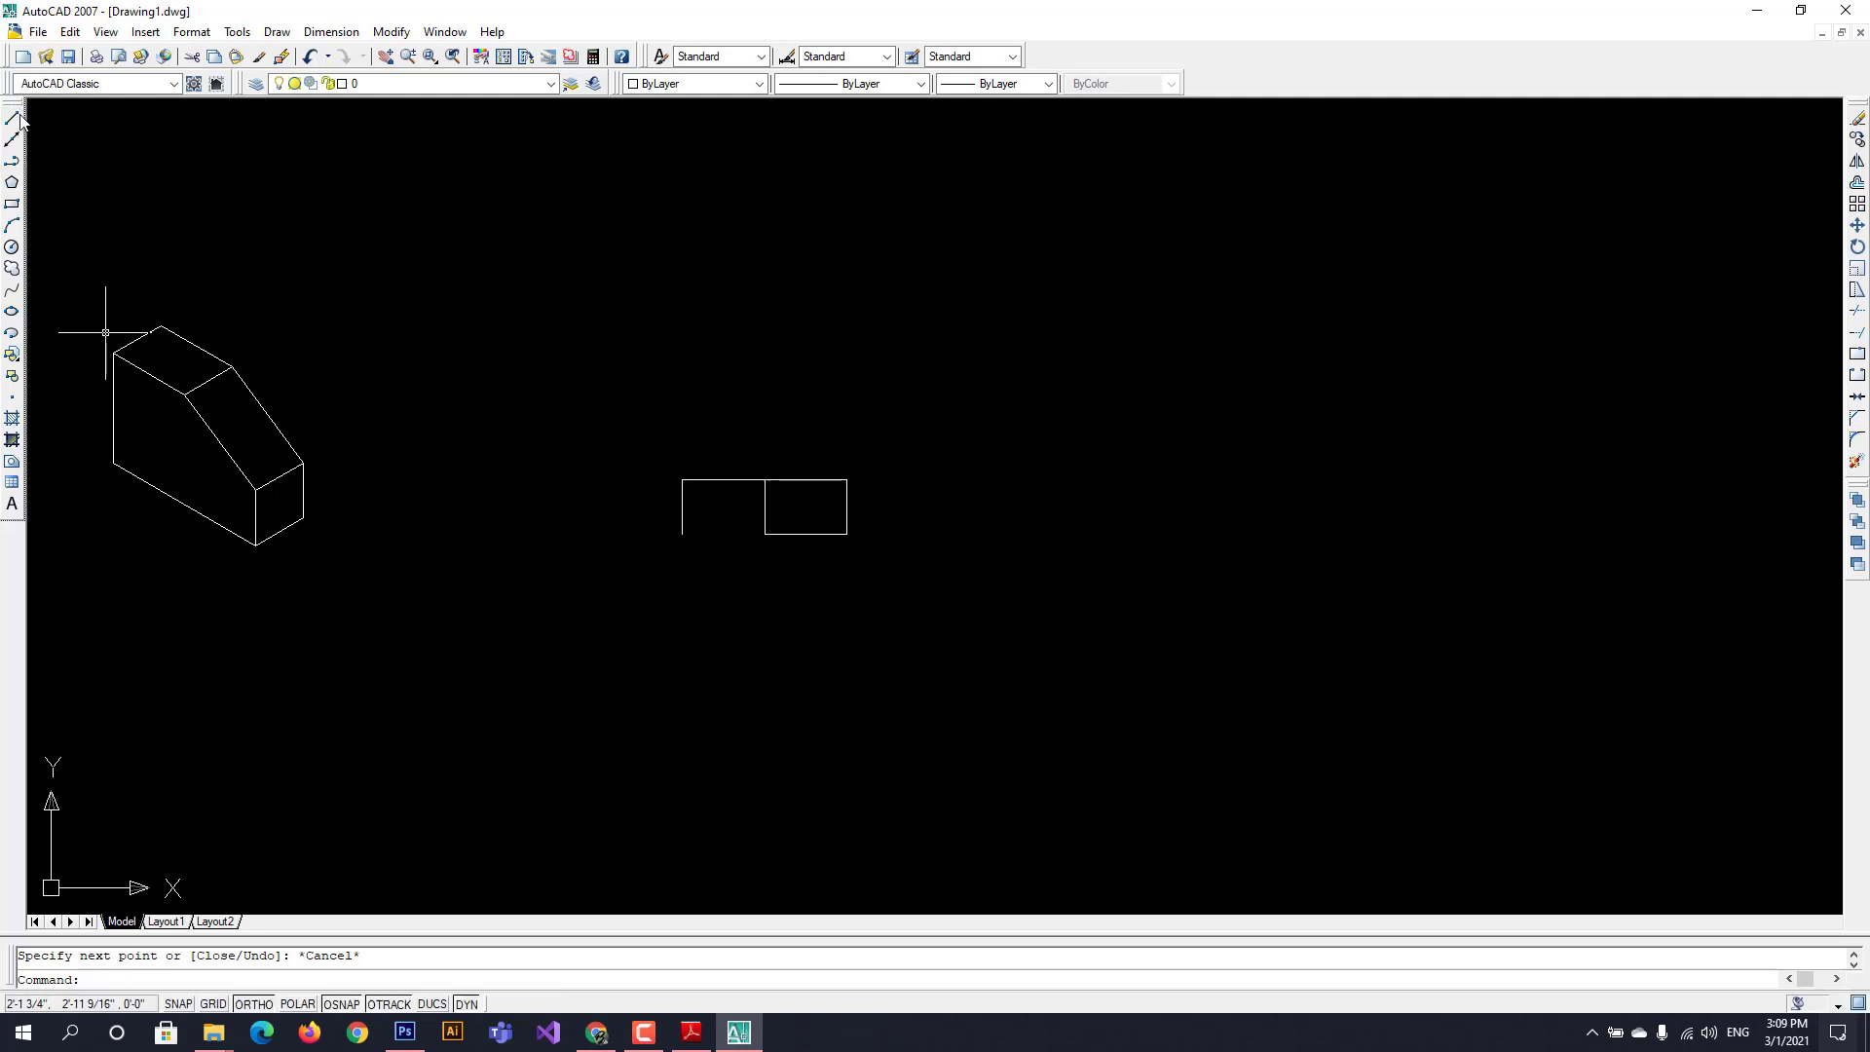
{"action": "scroll", "coordinate": [796, 538], "scroll_direction": "up", "scroll_amount": 3}
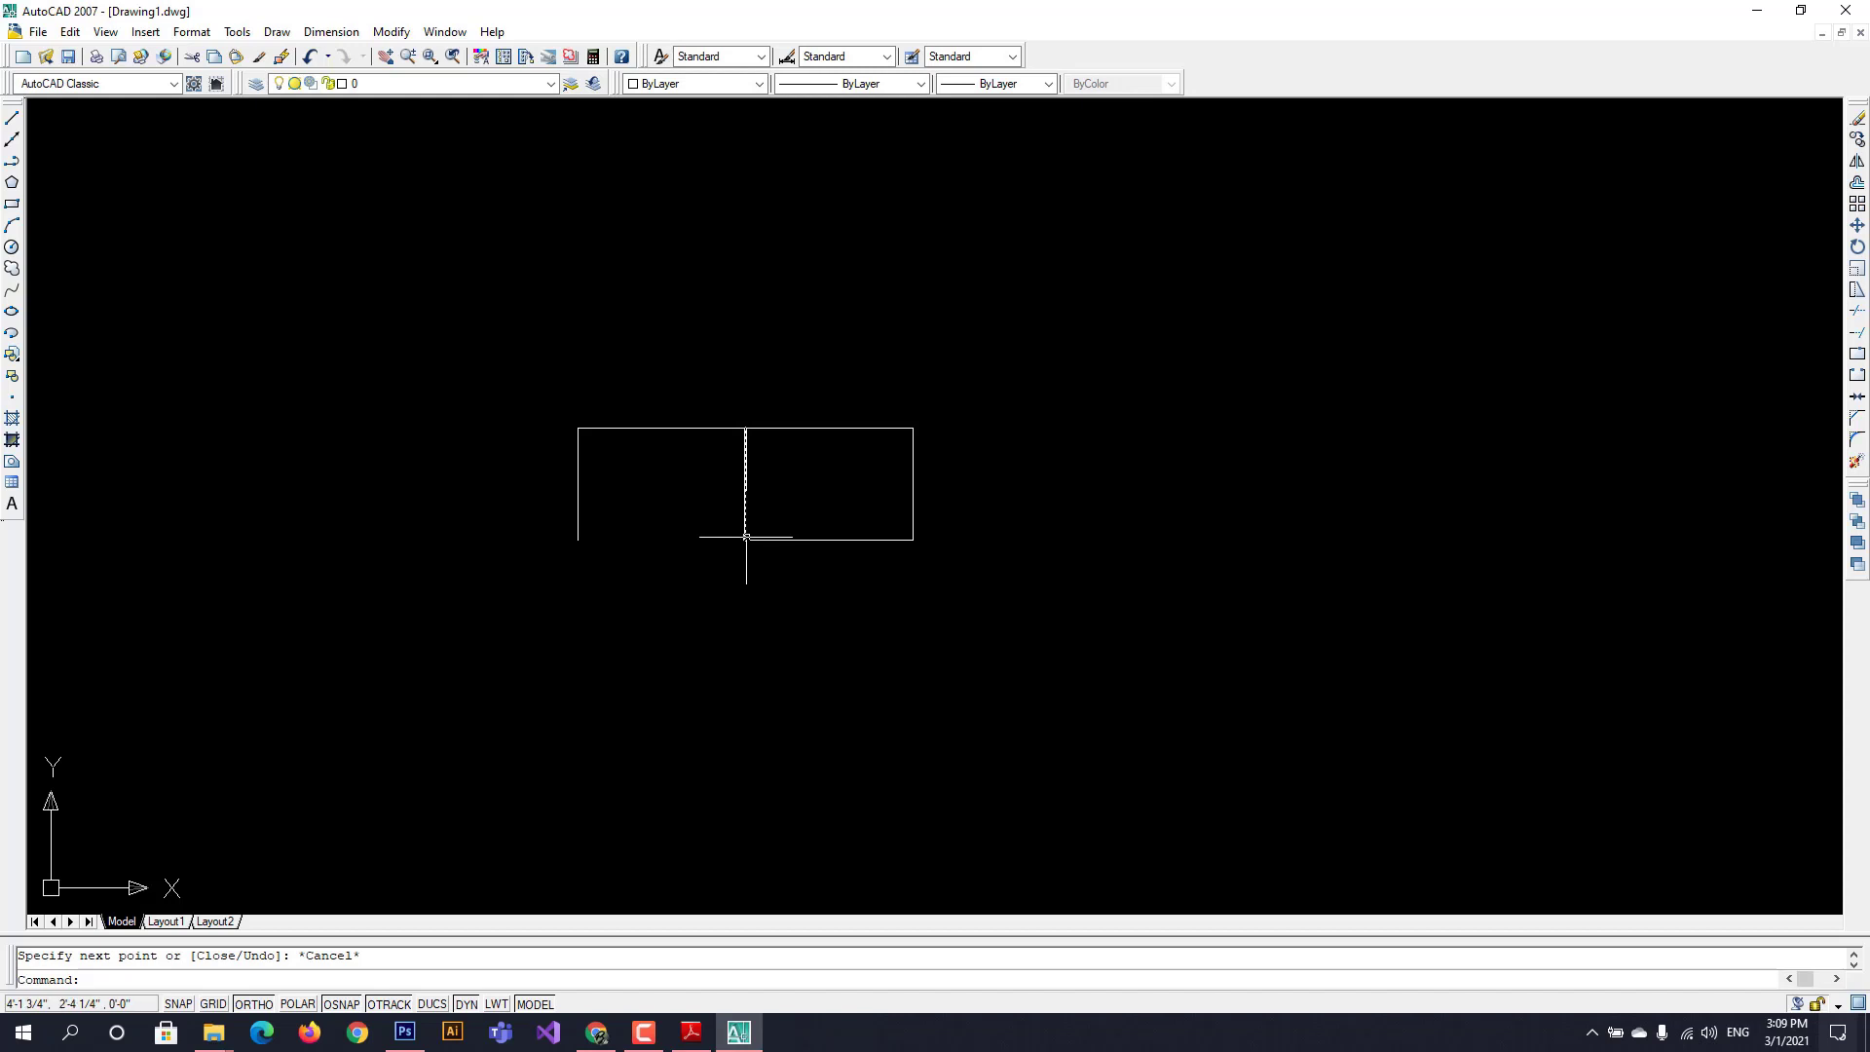
{"action": "left_click", "coordinate": [746, 537]}
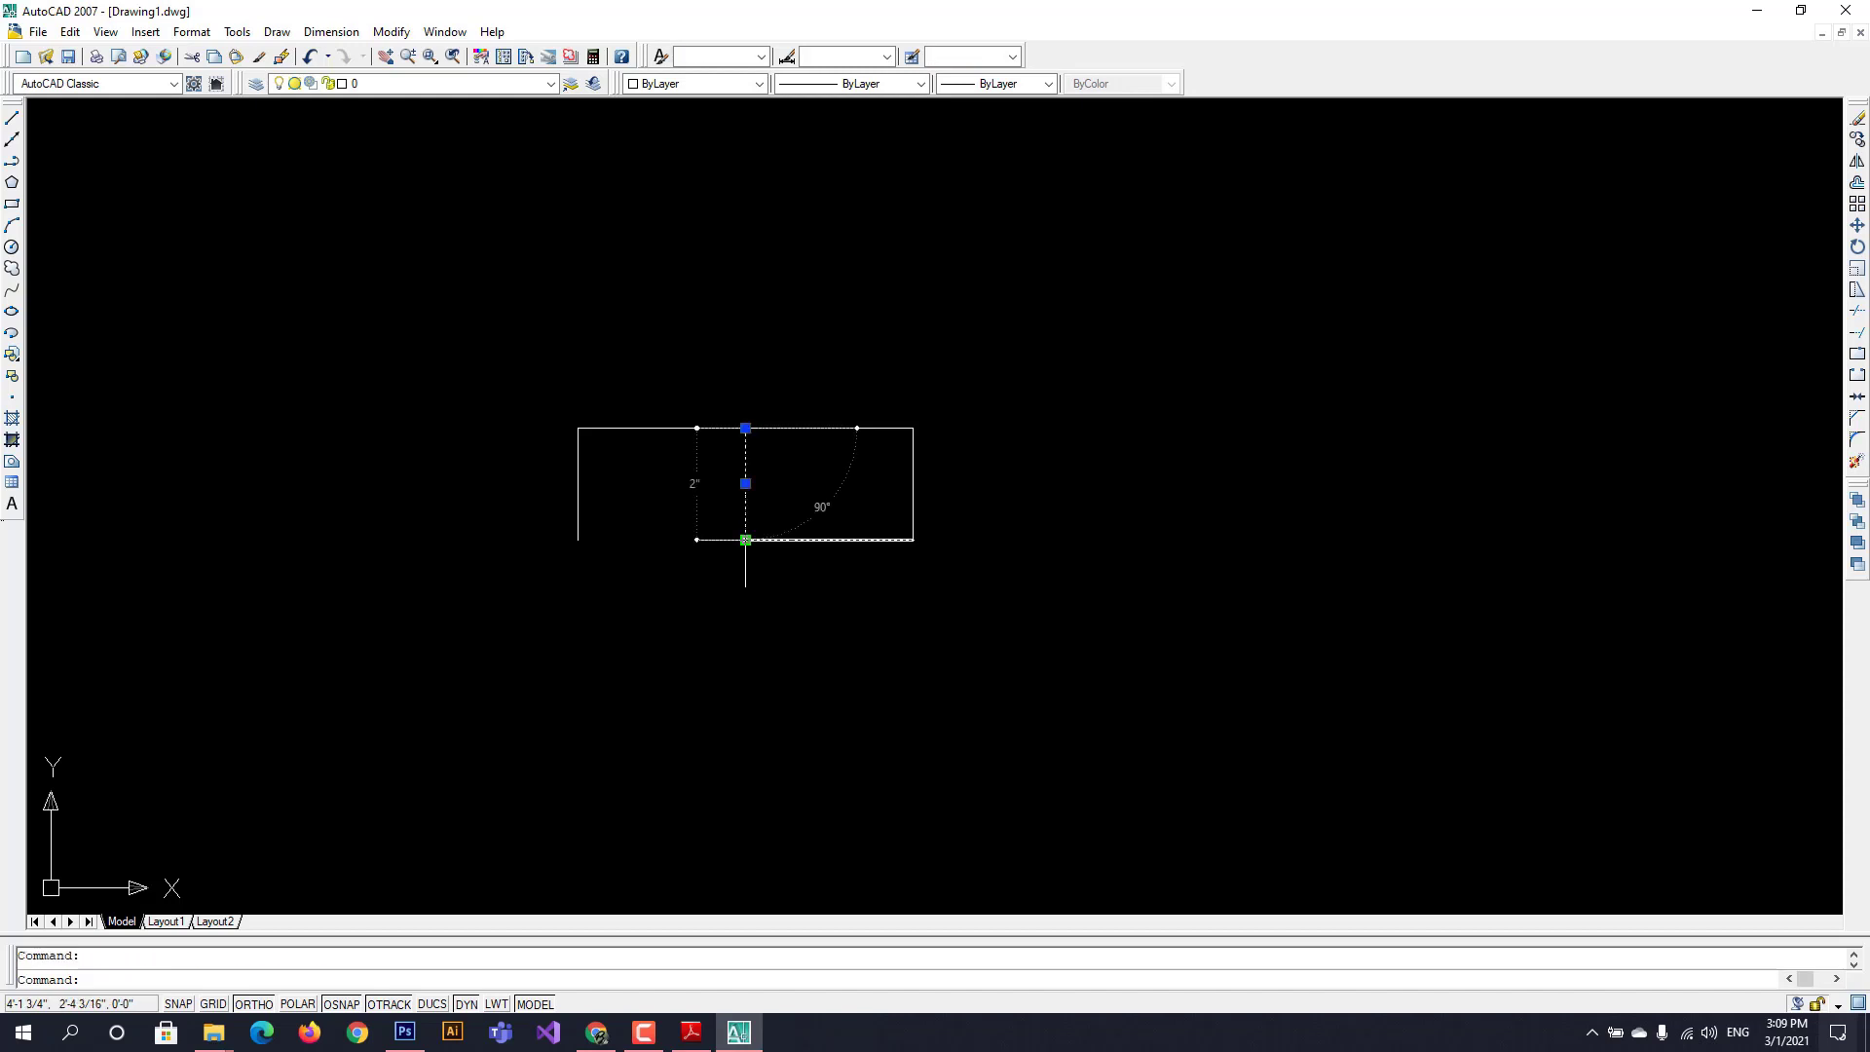
{"action": "key", "text": "l"}
{"action": "key", "text": "Return"}
{"action": "left_click", "coordinate": [12, 117]}
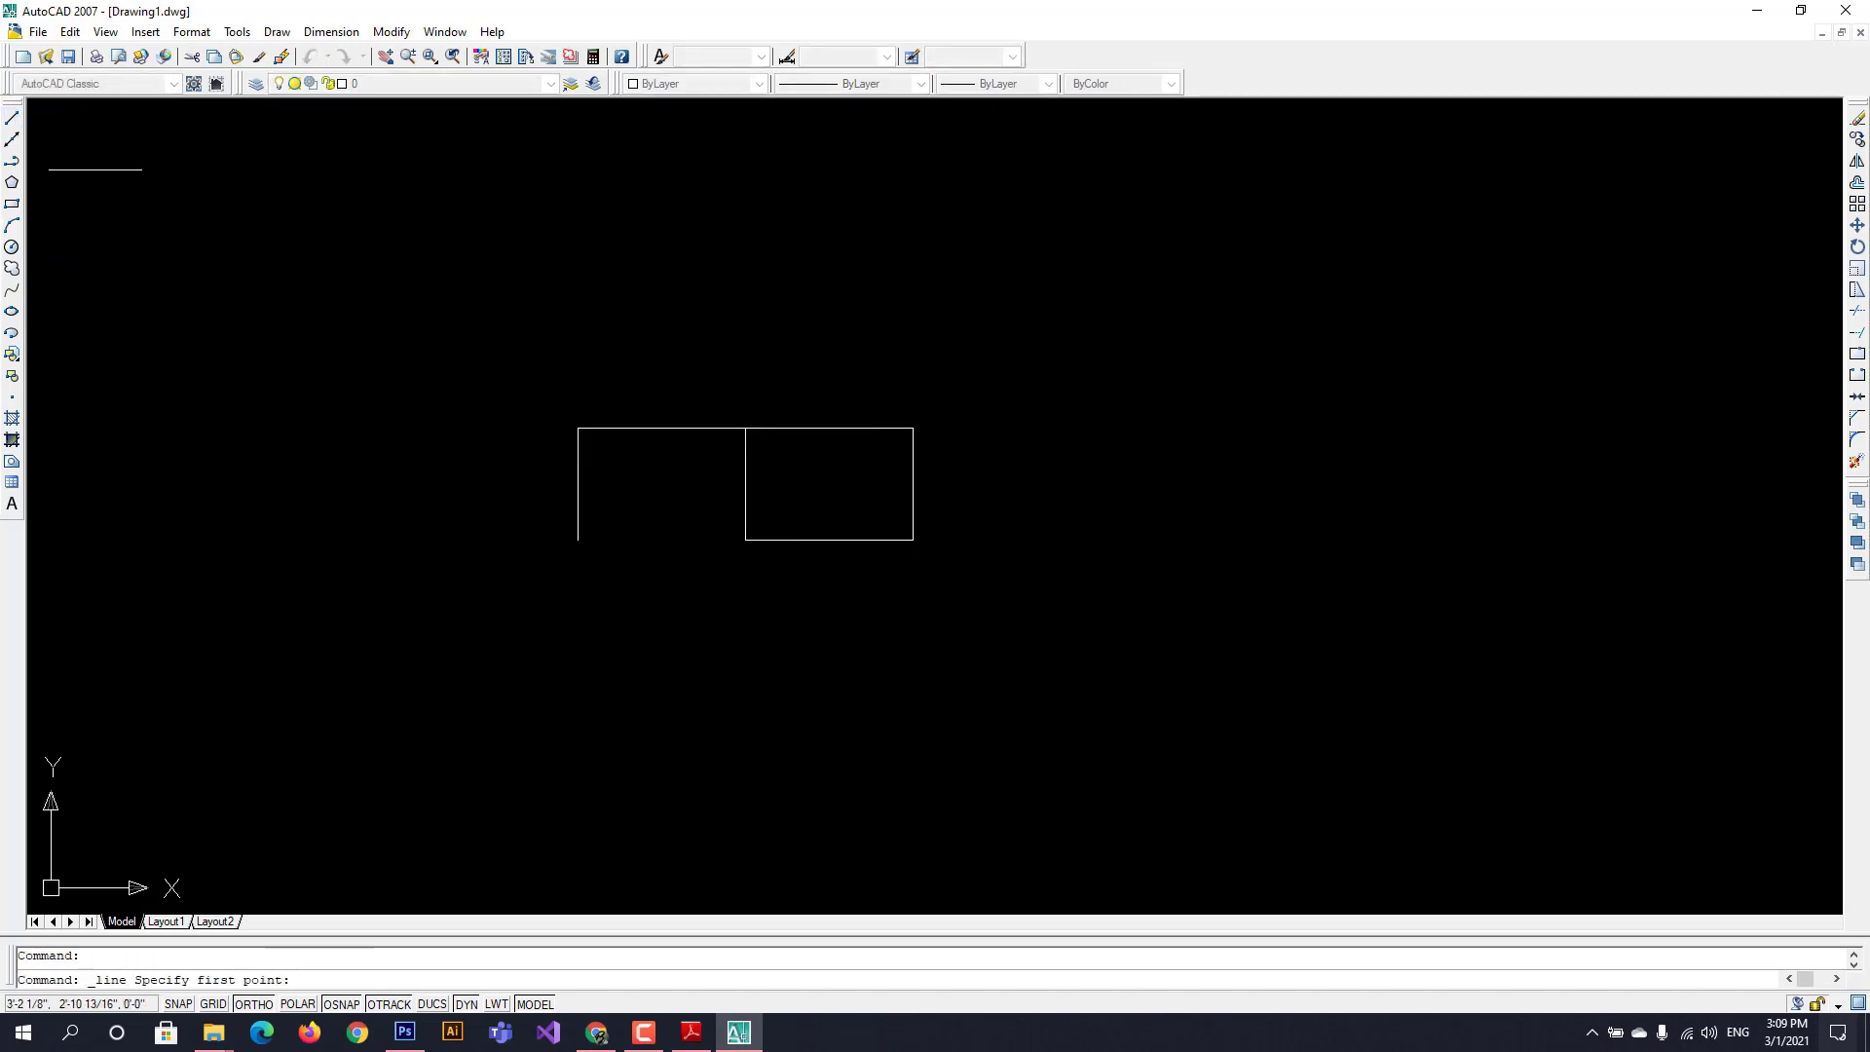
{"action": "left_click", "coordinate": [747, 537]}
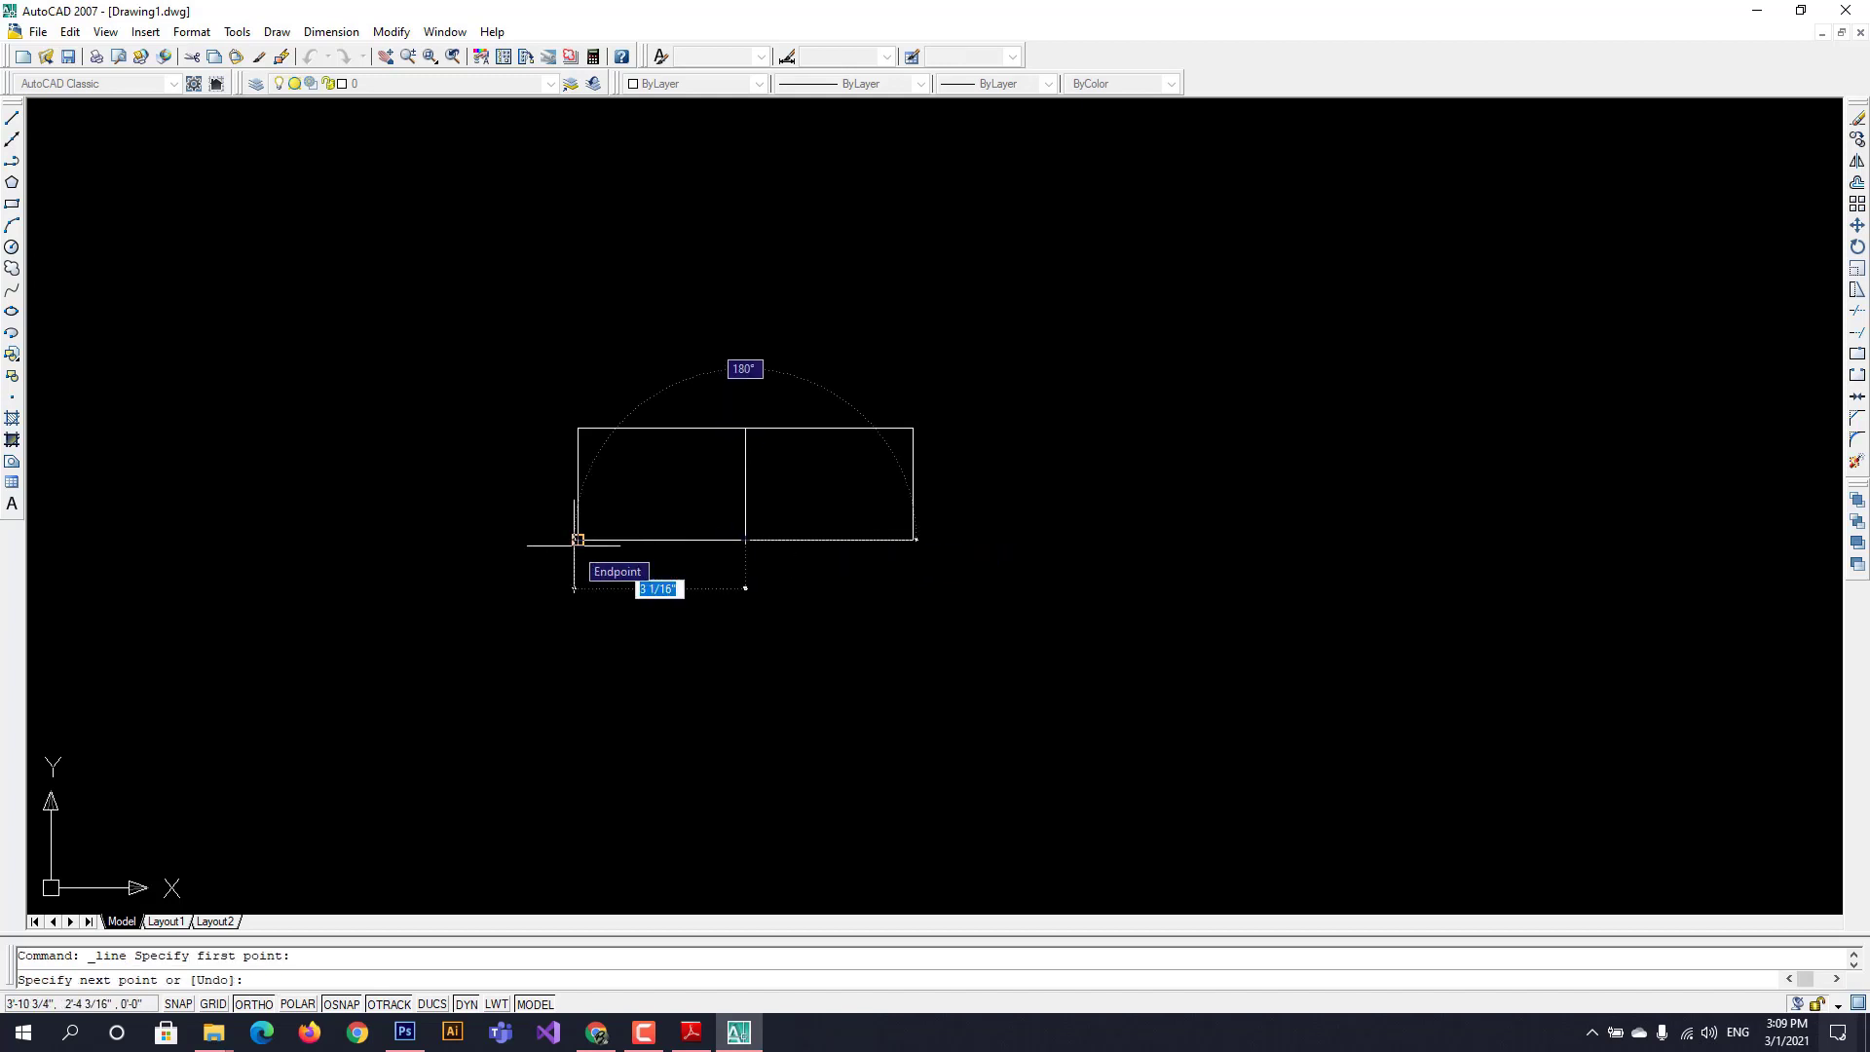
{"action": "type", "text": "3"}
{"action": "key", "text": "Return"}
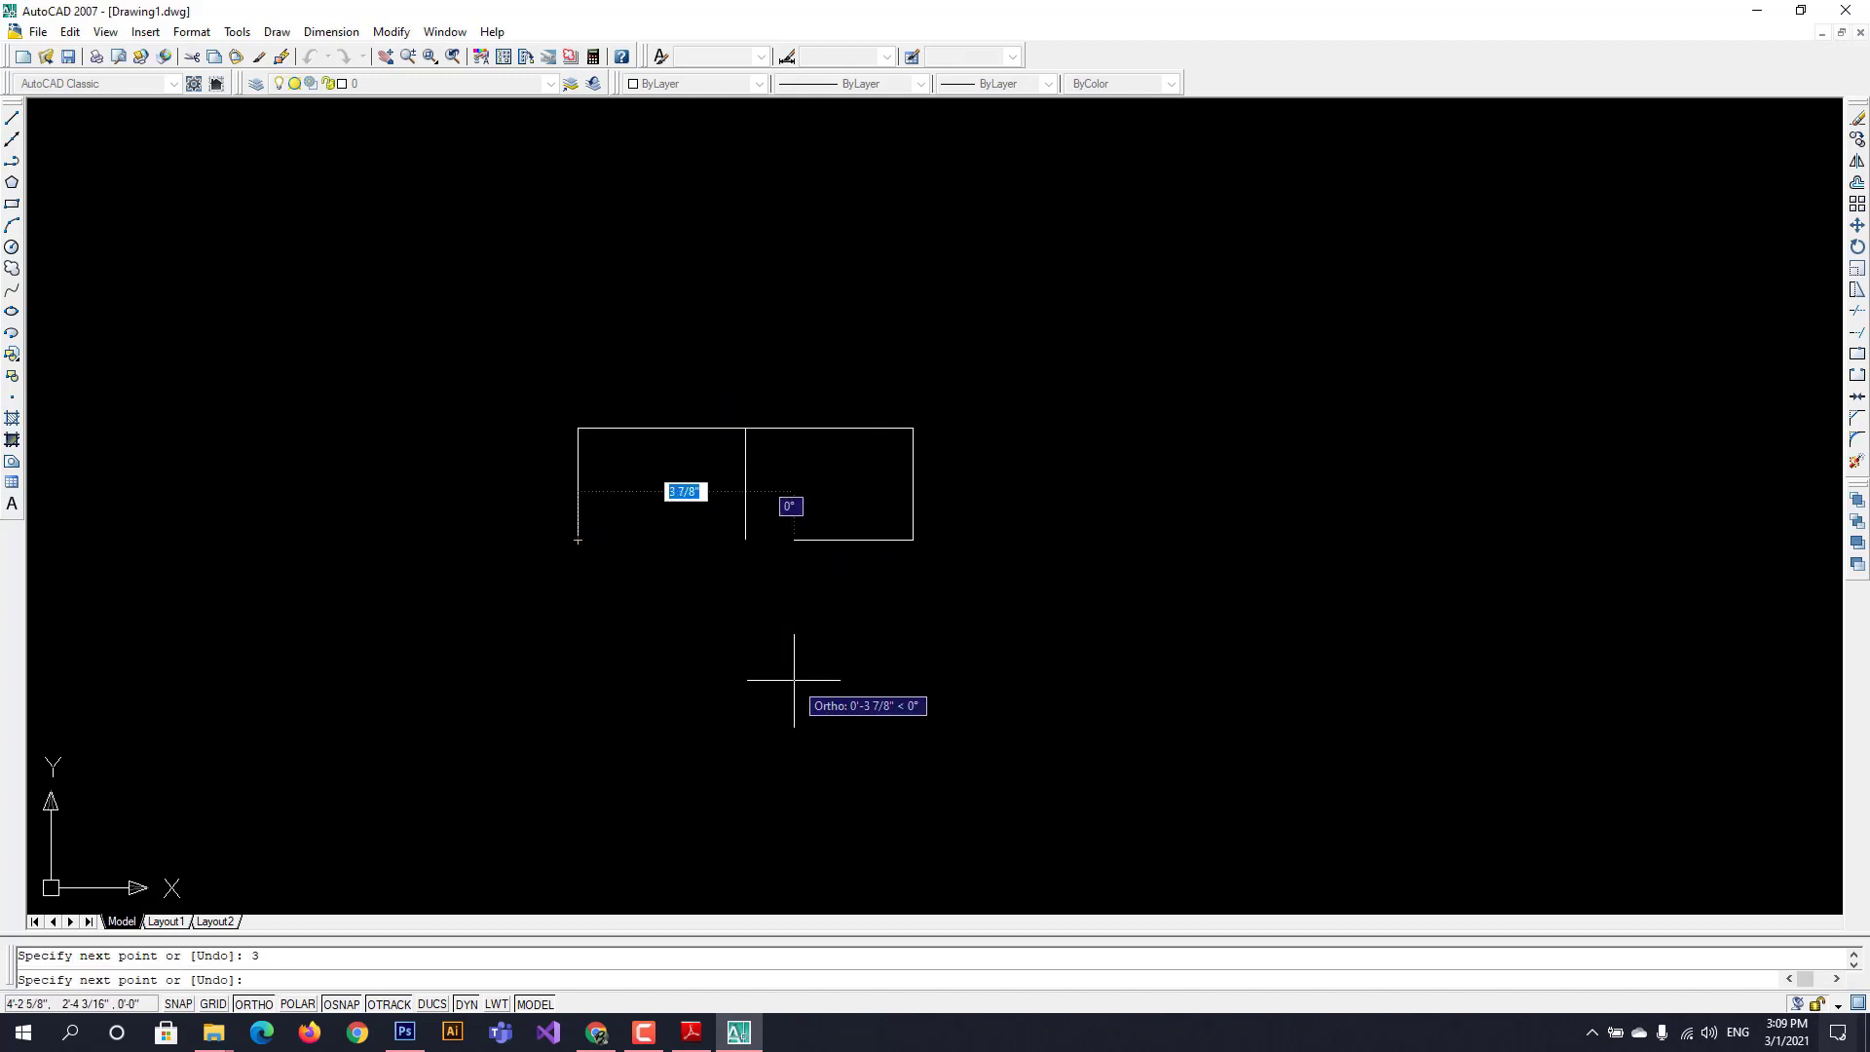
{"action": "key", "text": "Escape"}
- Move the whole top view straight up by about 4 7/8 inches
{"action": "scroll", "coordinate": [794, 681], "scroll_direction": "down", "scroll_amount": 3}
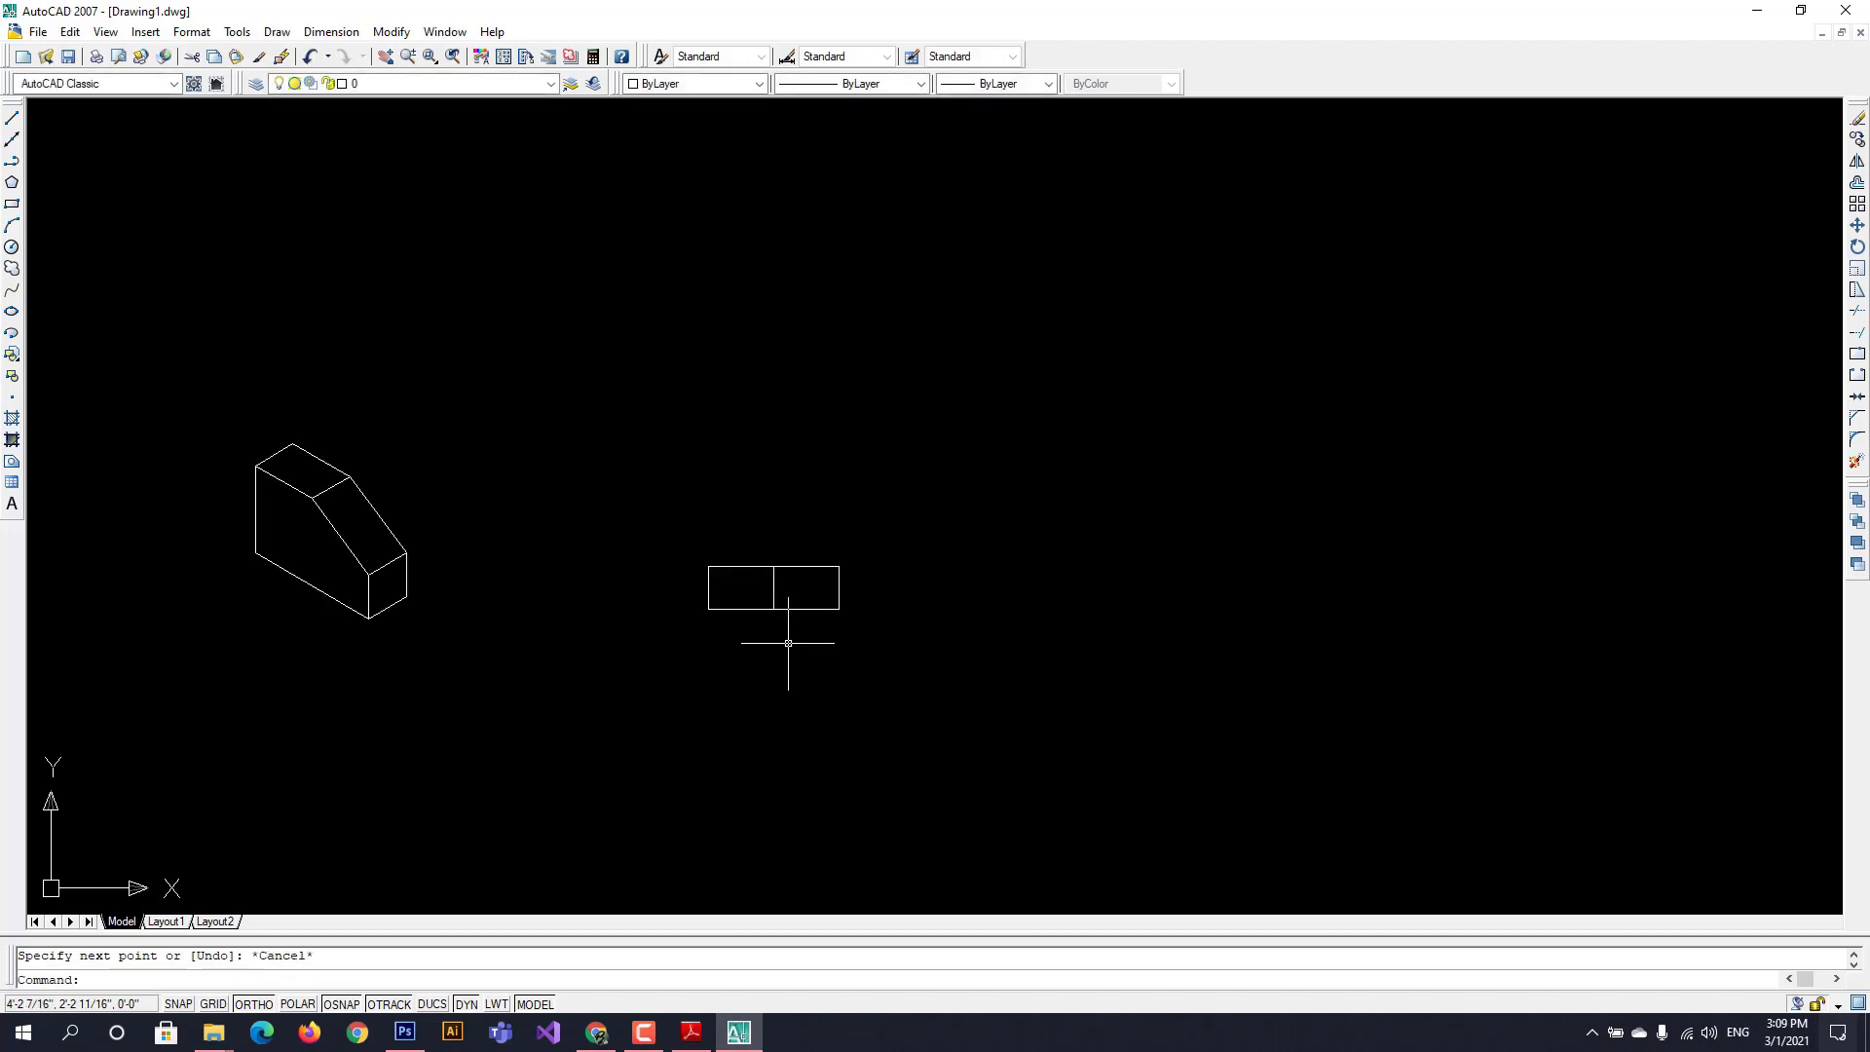
{"action": "left_click", "coordinate": [1858, 227]}
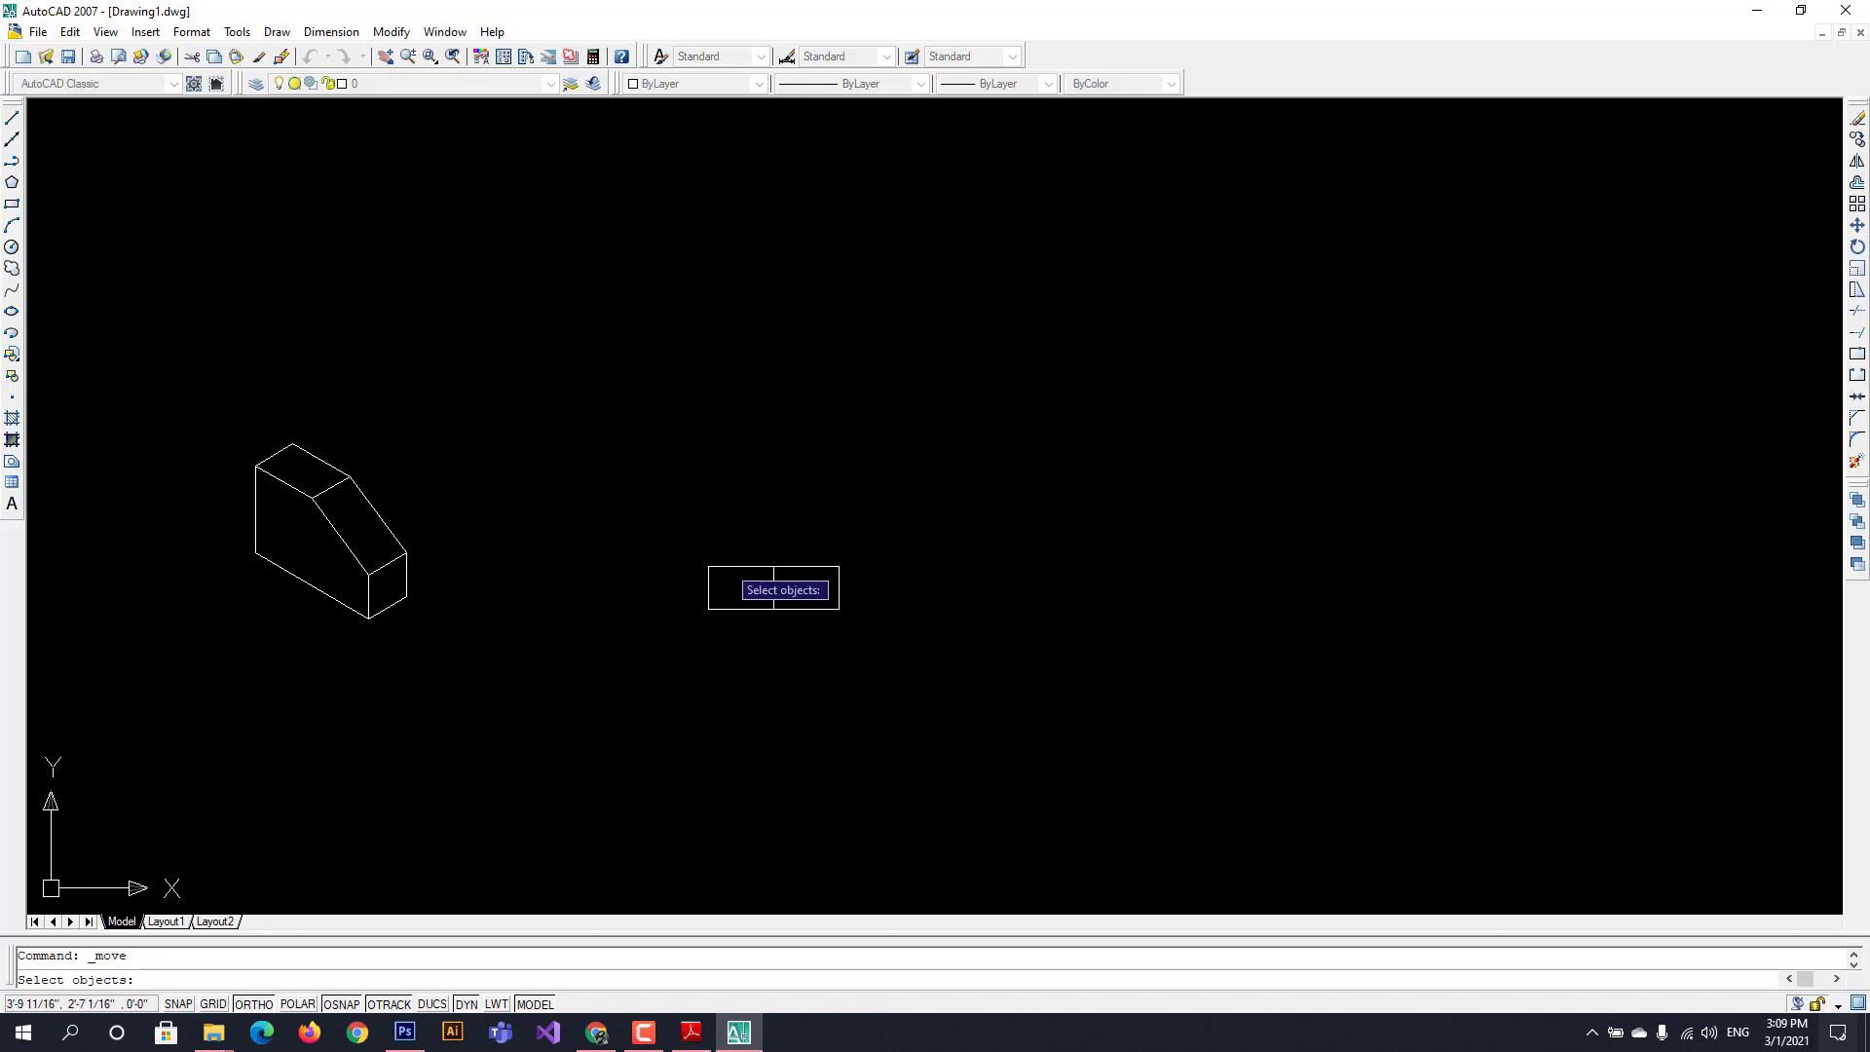
{"action": "left_click", "coordinate": [669, 523]}
{"action": "left_click", "coordinate": [948, 697]}
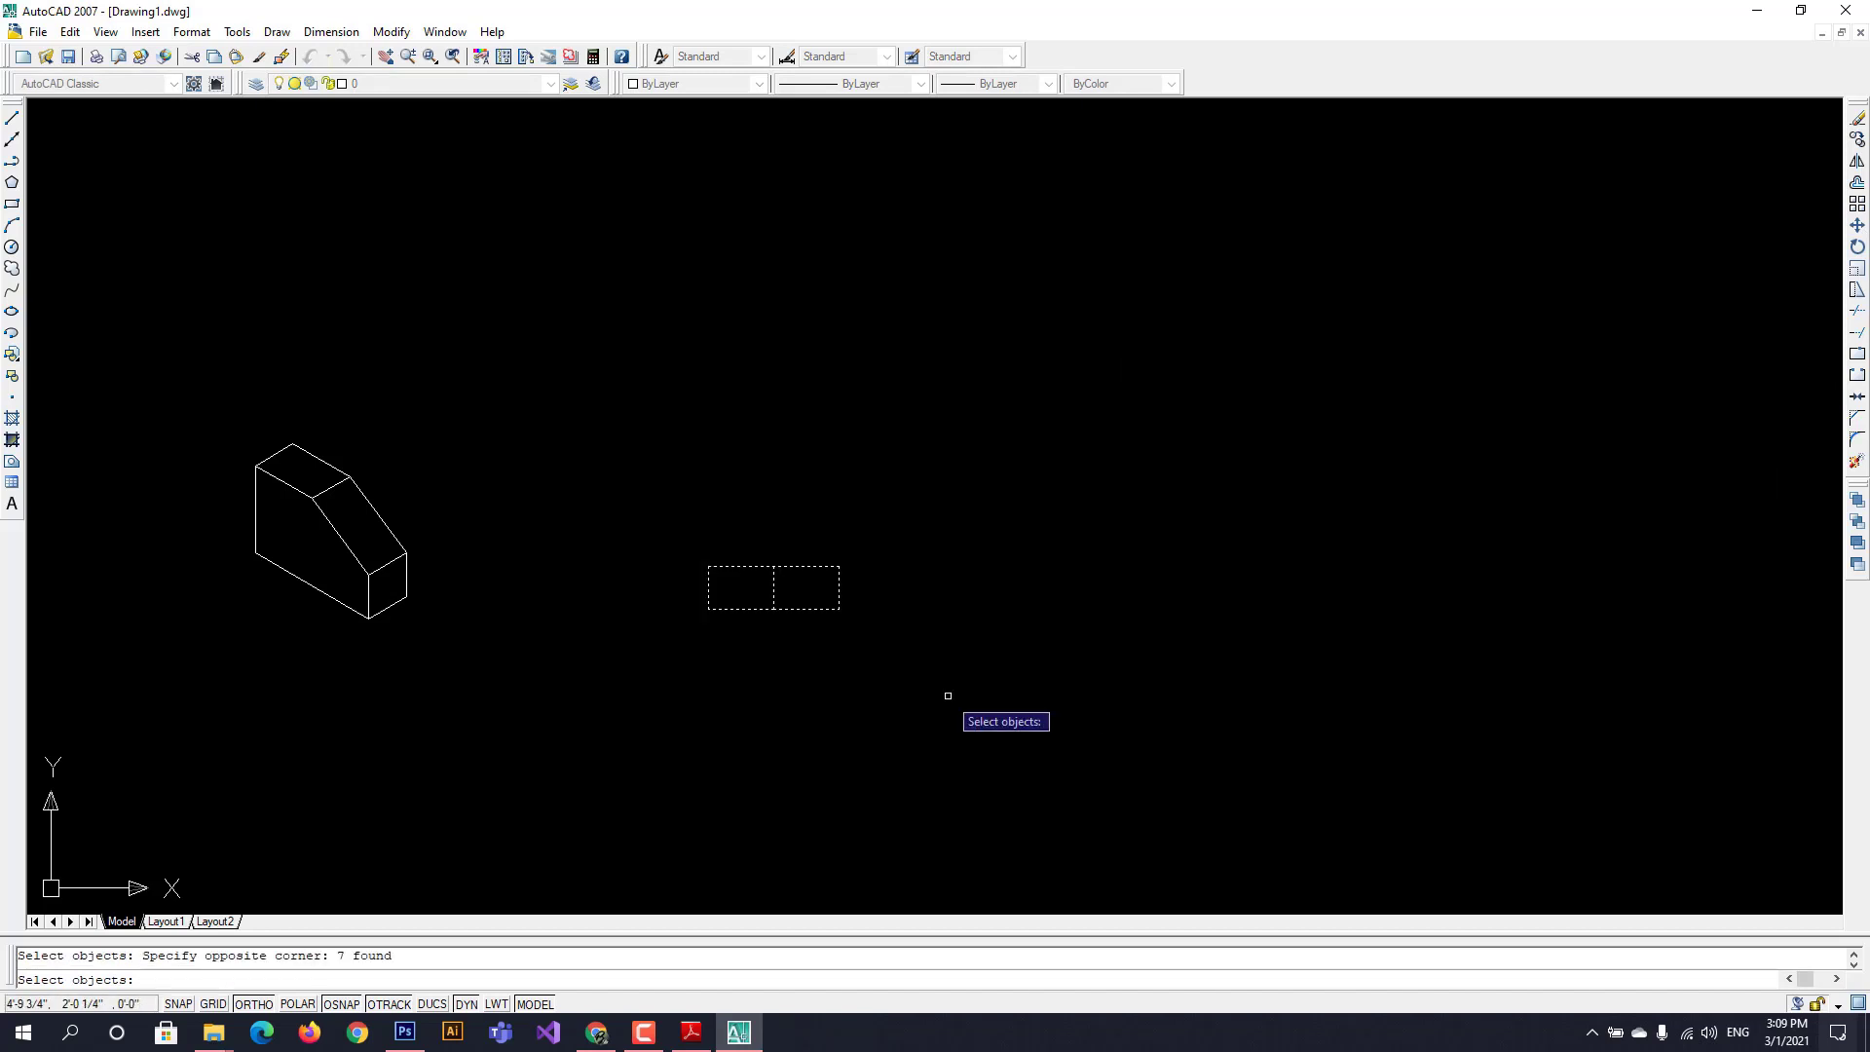
{"action": "key", "text": "Return"}
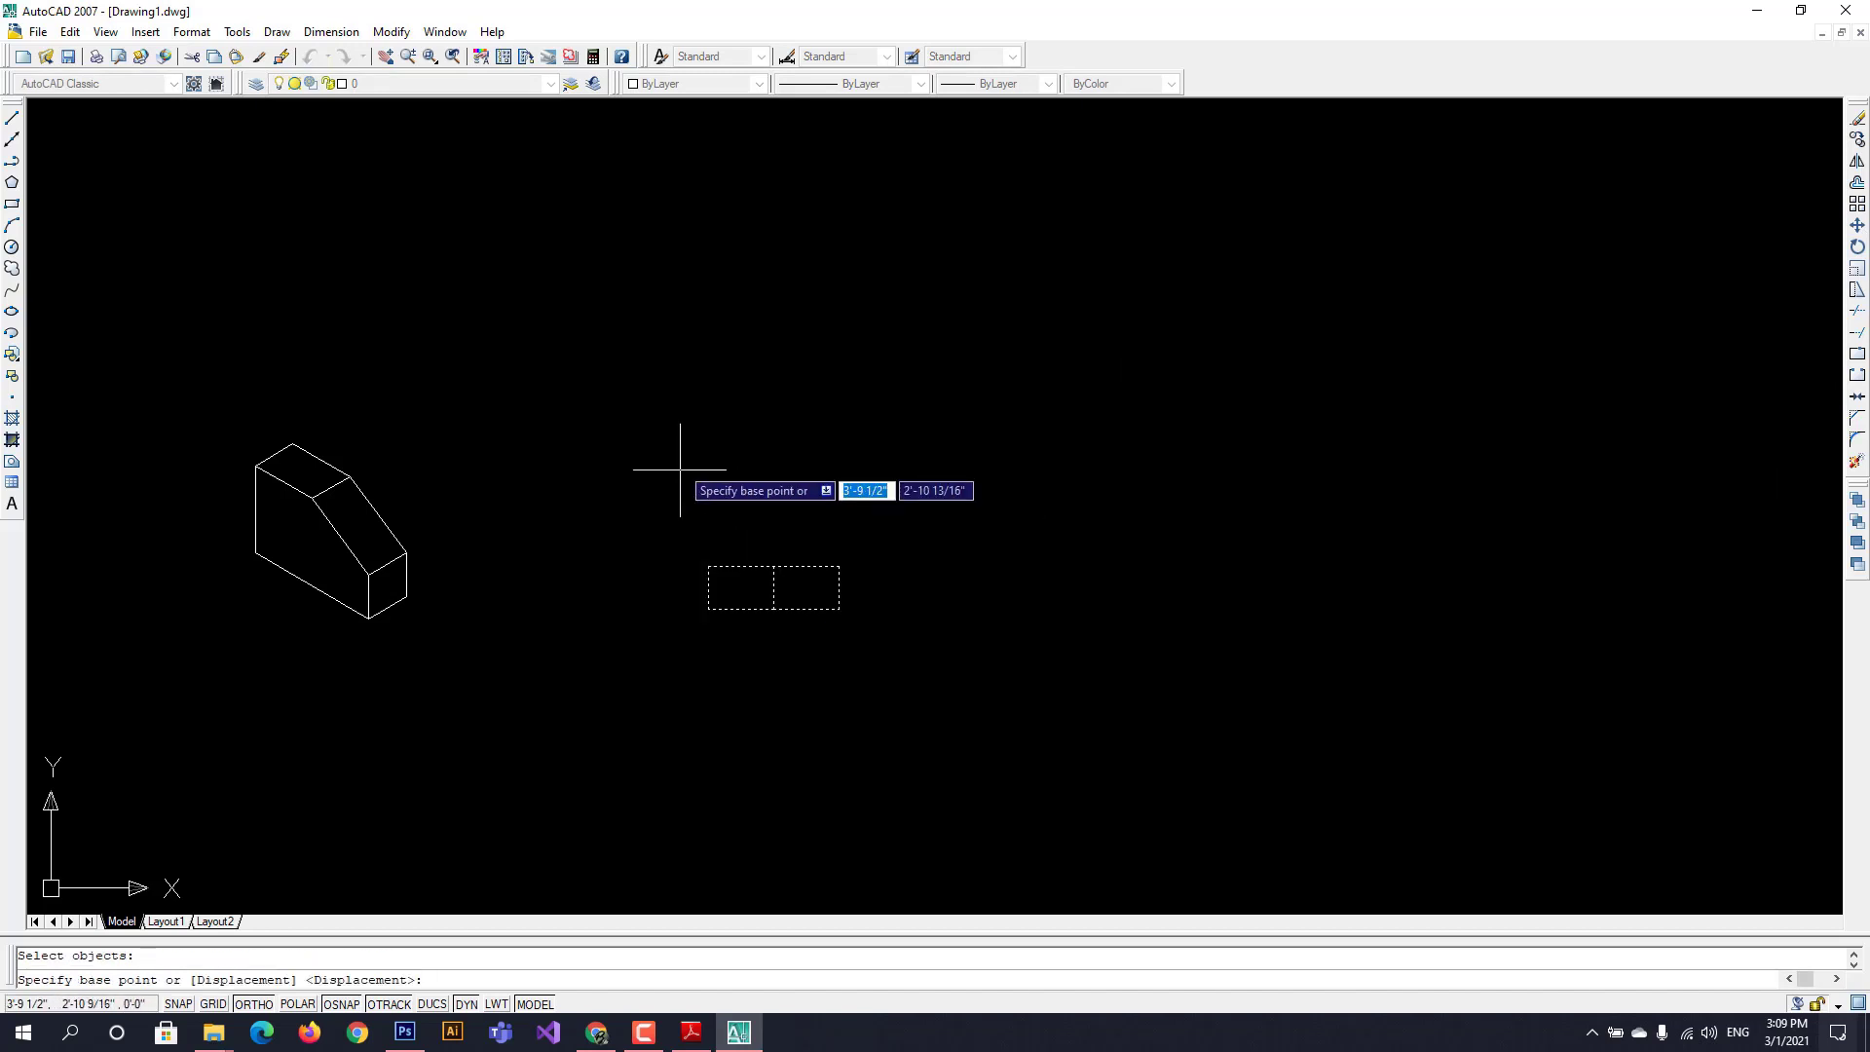
{"action": "left_click", "coordinate": [687, 517]}
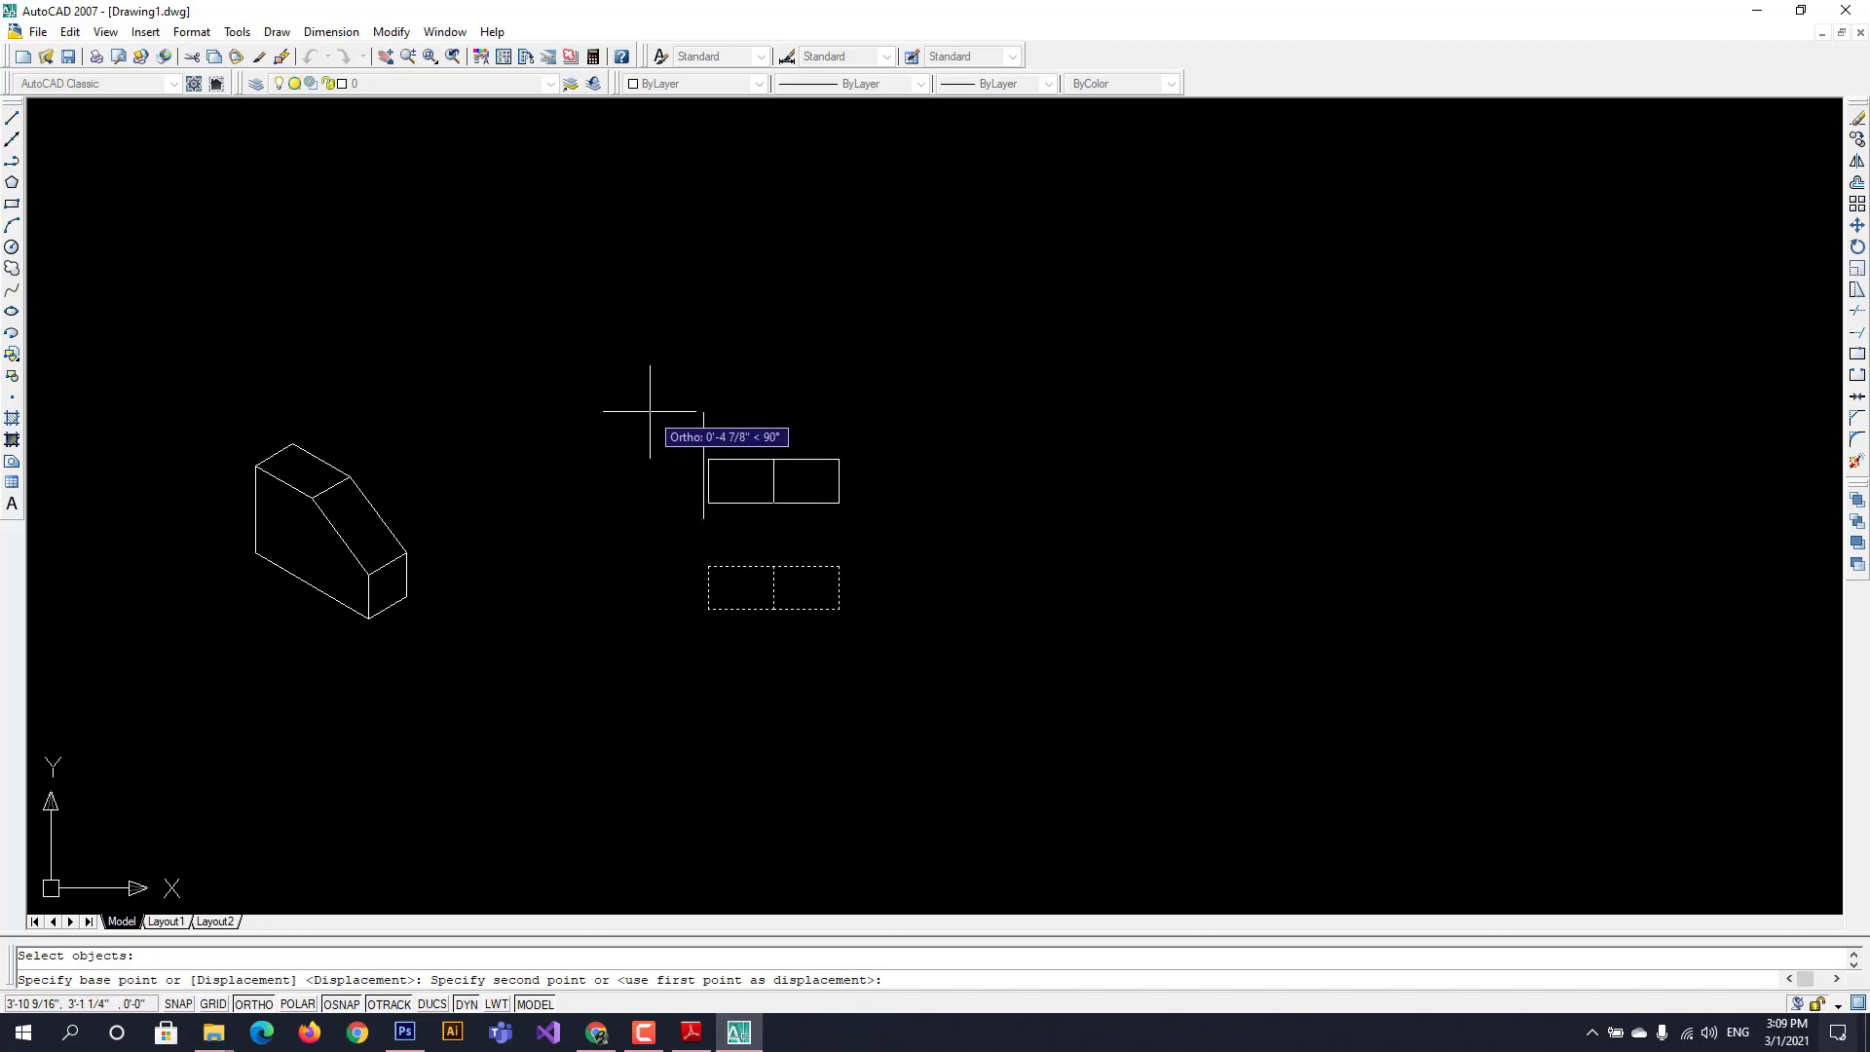
{"action": "left_click", "coordinate": [650, 411]}
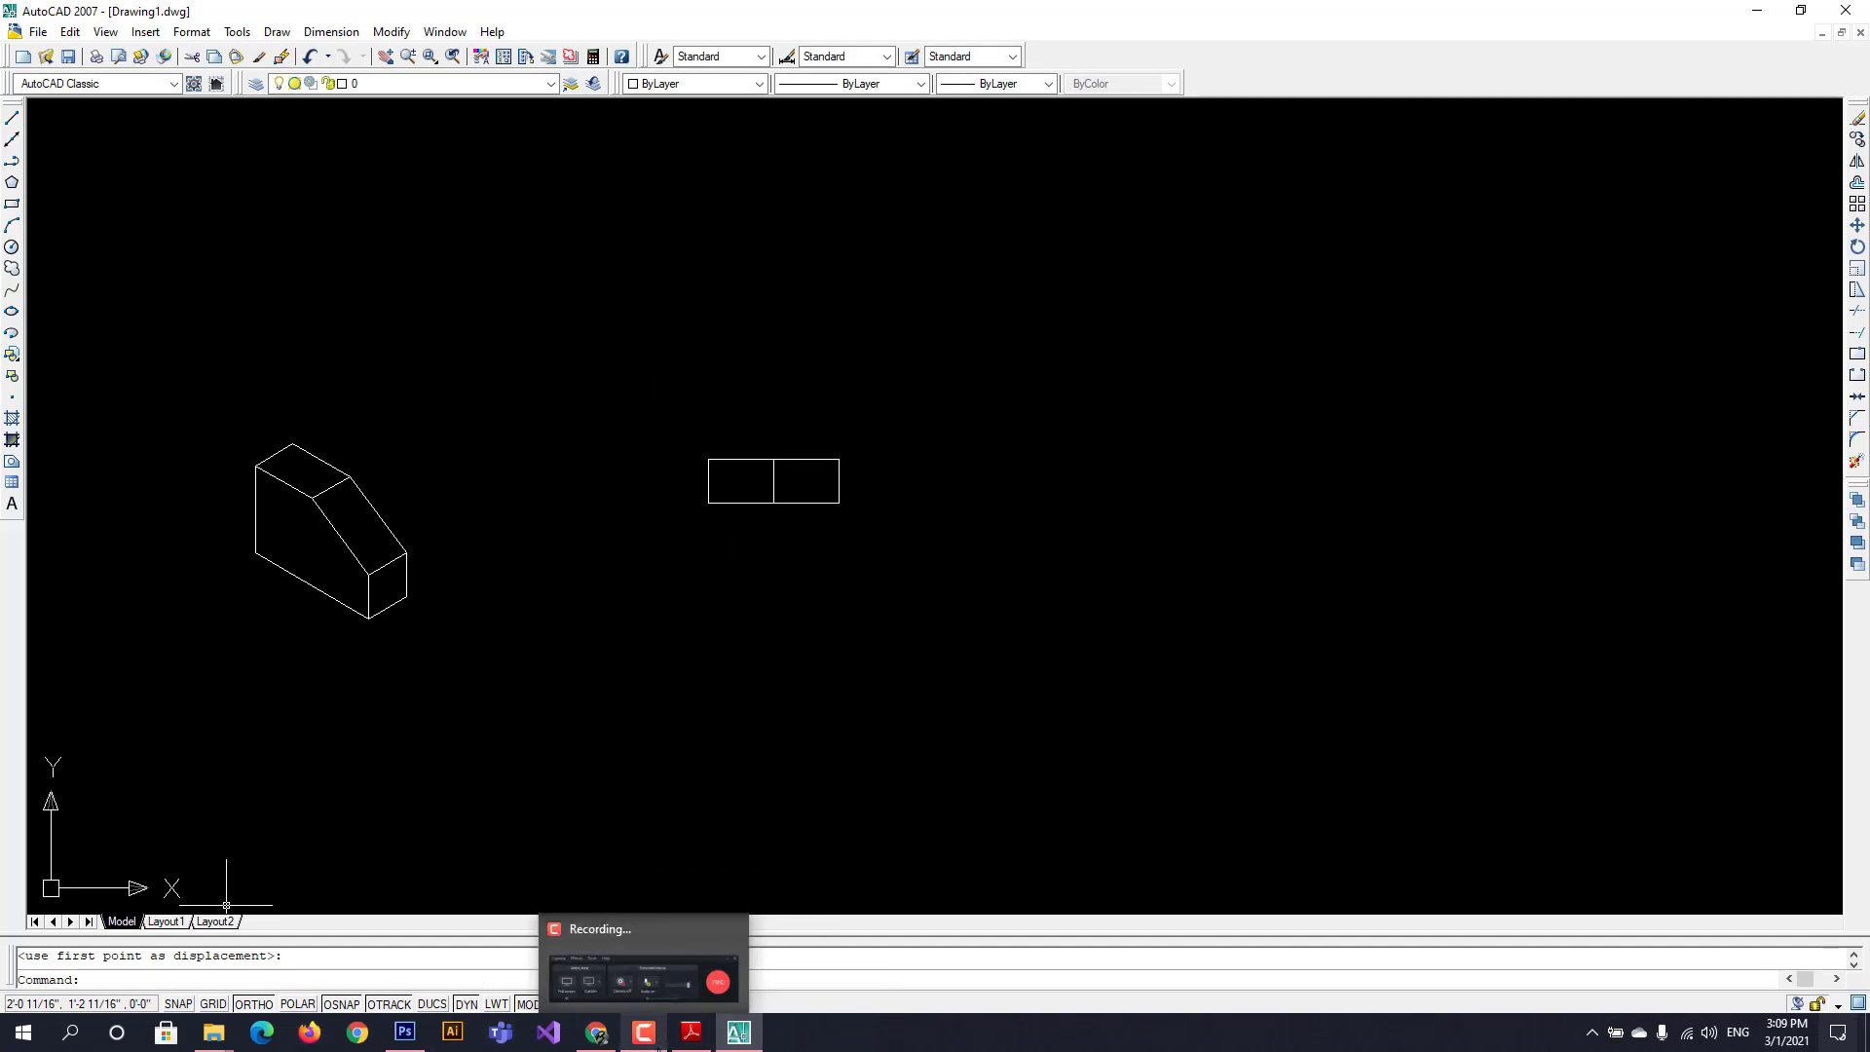
- Check the left, front and right views in the PDF and return to the AutoCAD drawing
{"action": "left_click", "coordinate": [694, 1033]}
{"action": "scroll", "coordinate": [441, 663], "scroll_direction": "down", "scroll_amount": 2}
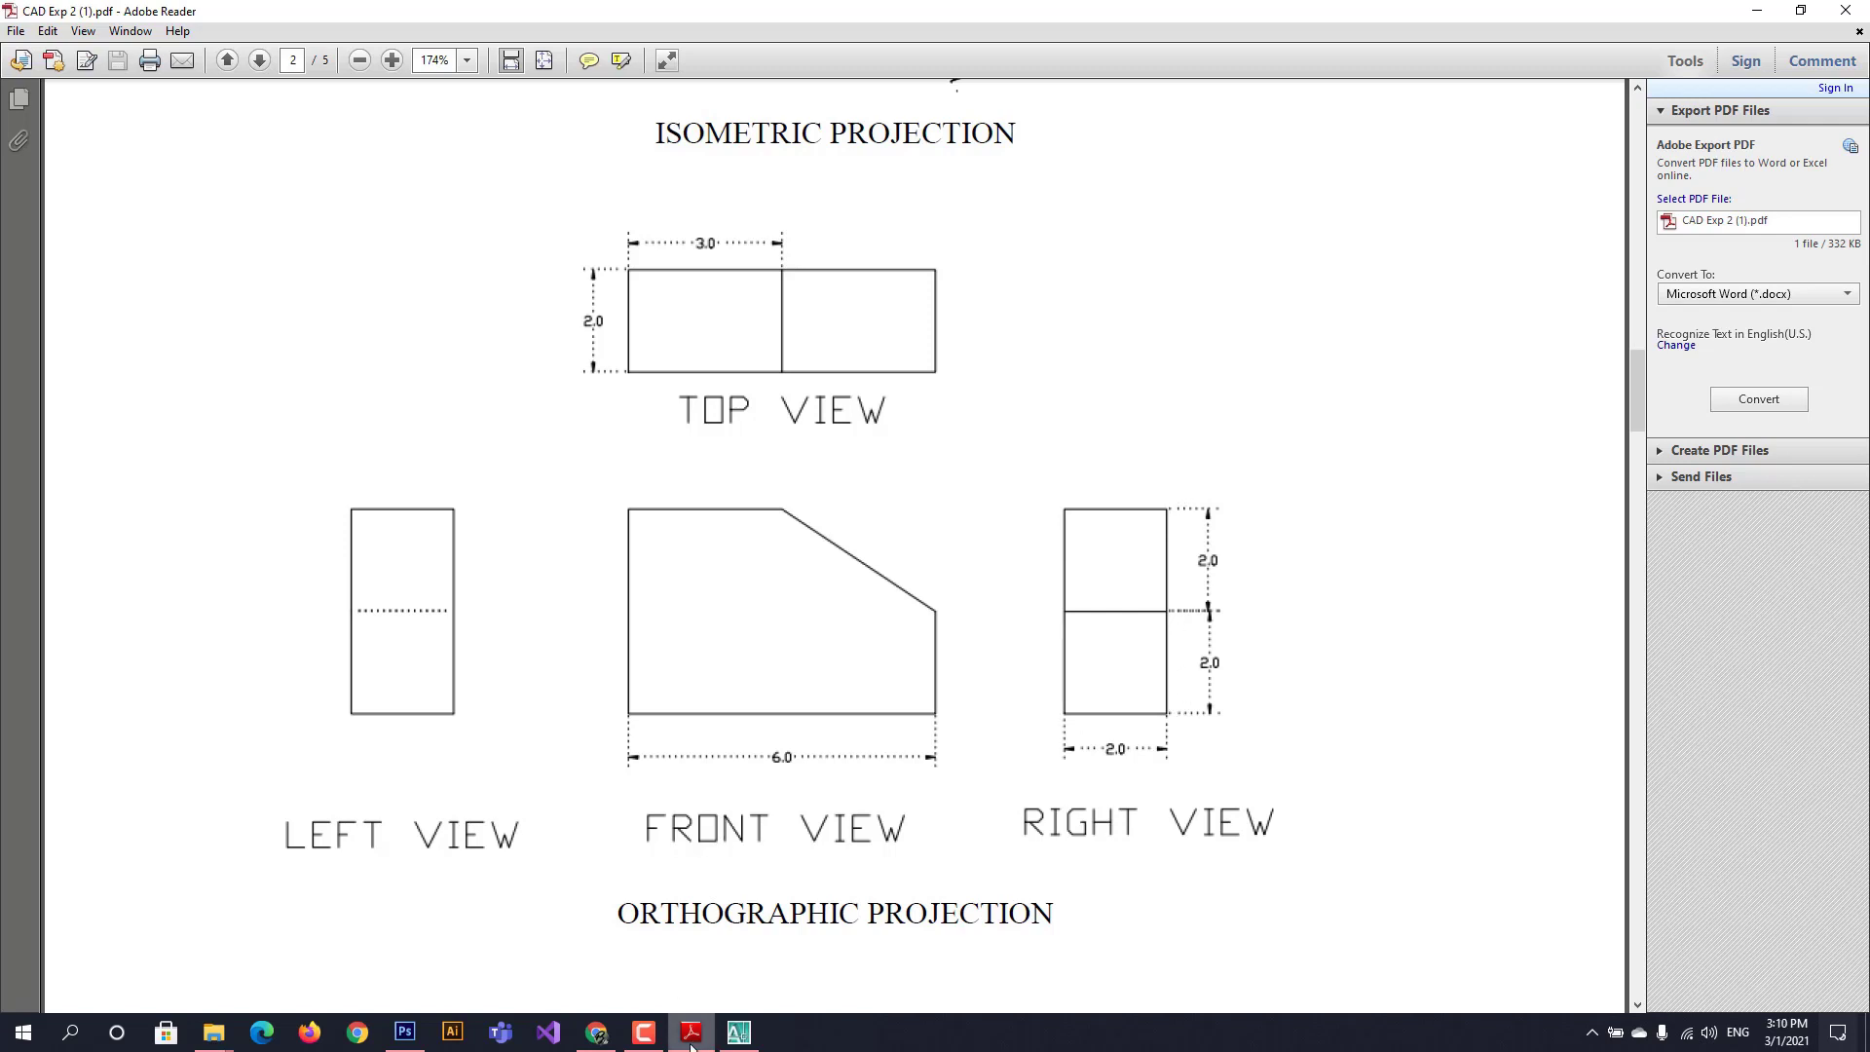
{"action": "left_click", "coordinate": [738, 1032]}
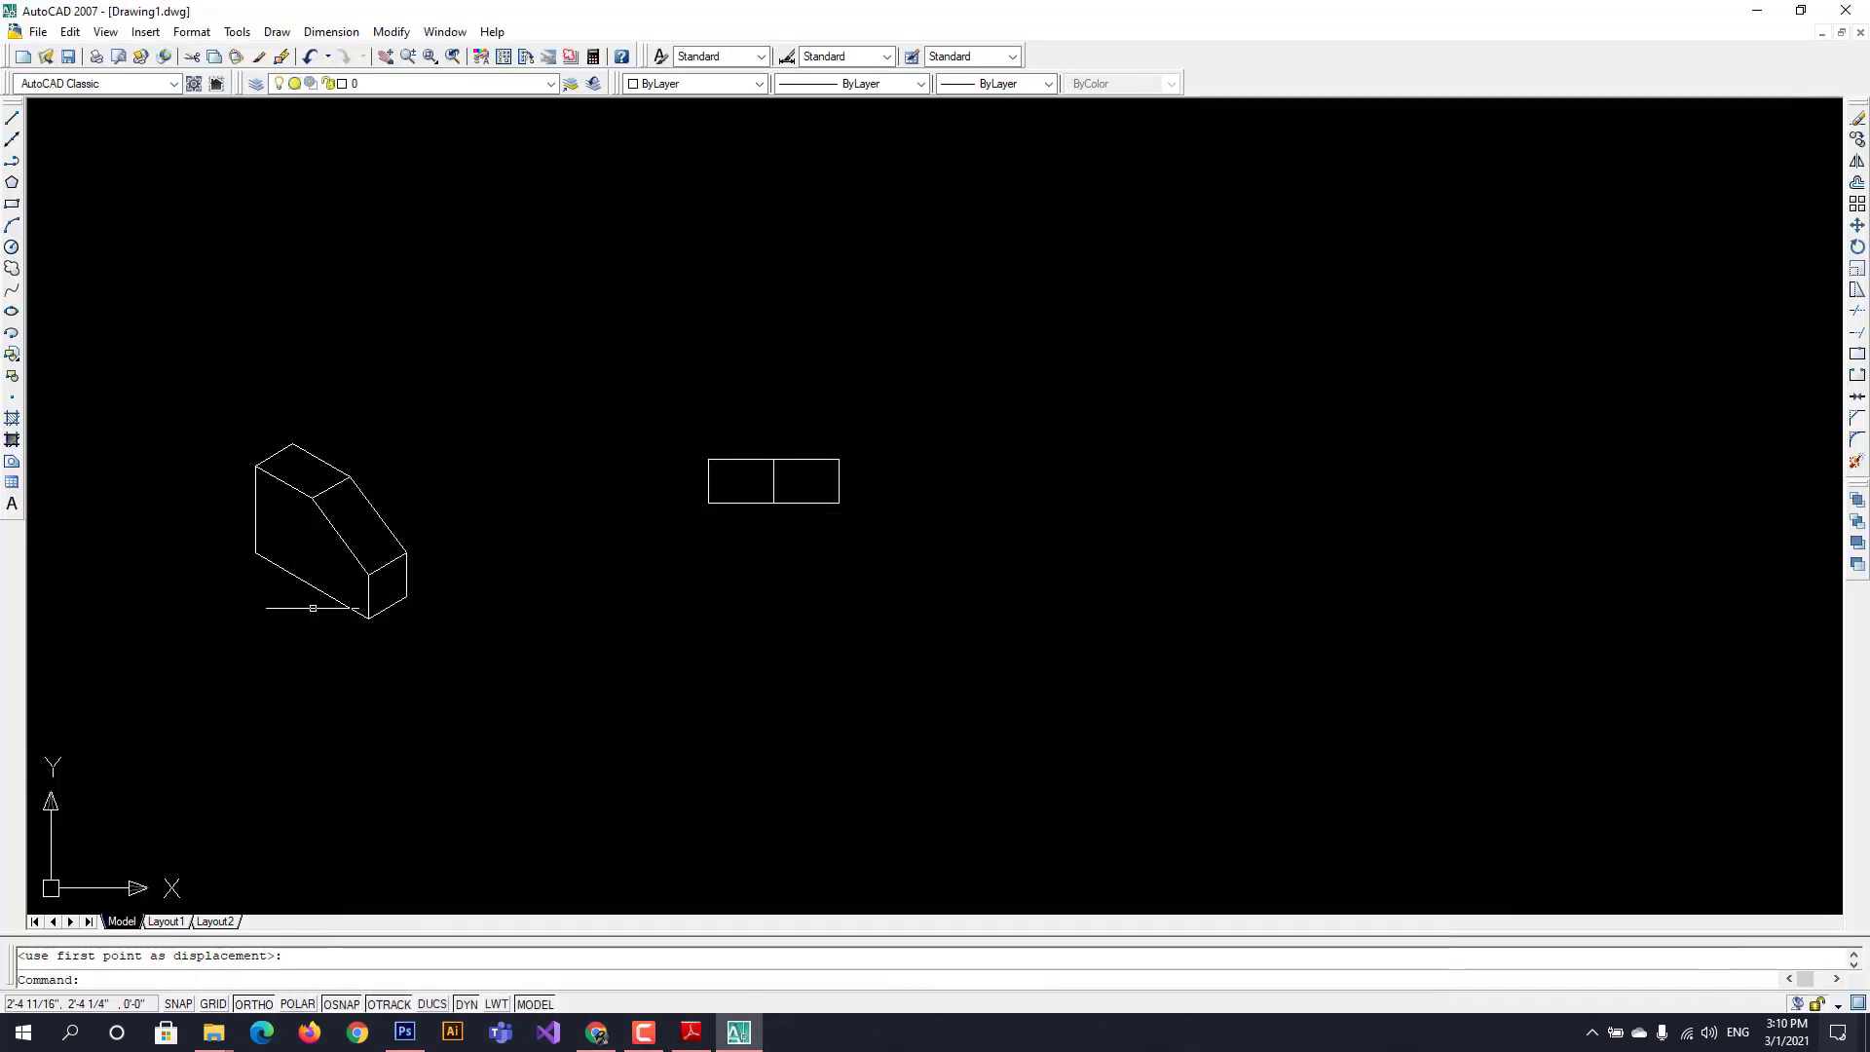
- Draw a closed square right of the top view from its lower right corner: 2 units up, 2 left, 2 down, and back to the start
{"action": "left_click", "coordinate": [12, 117]}
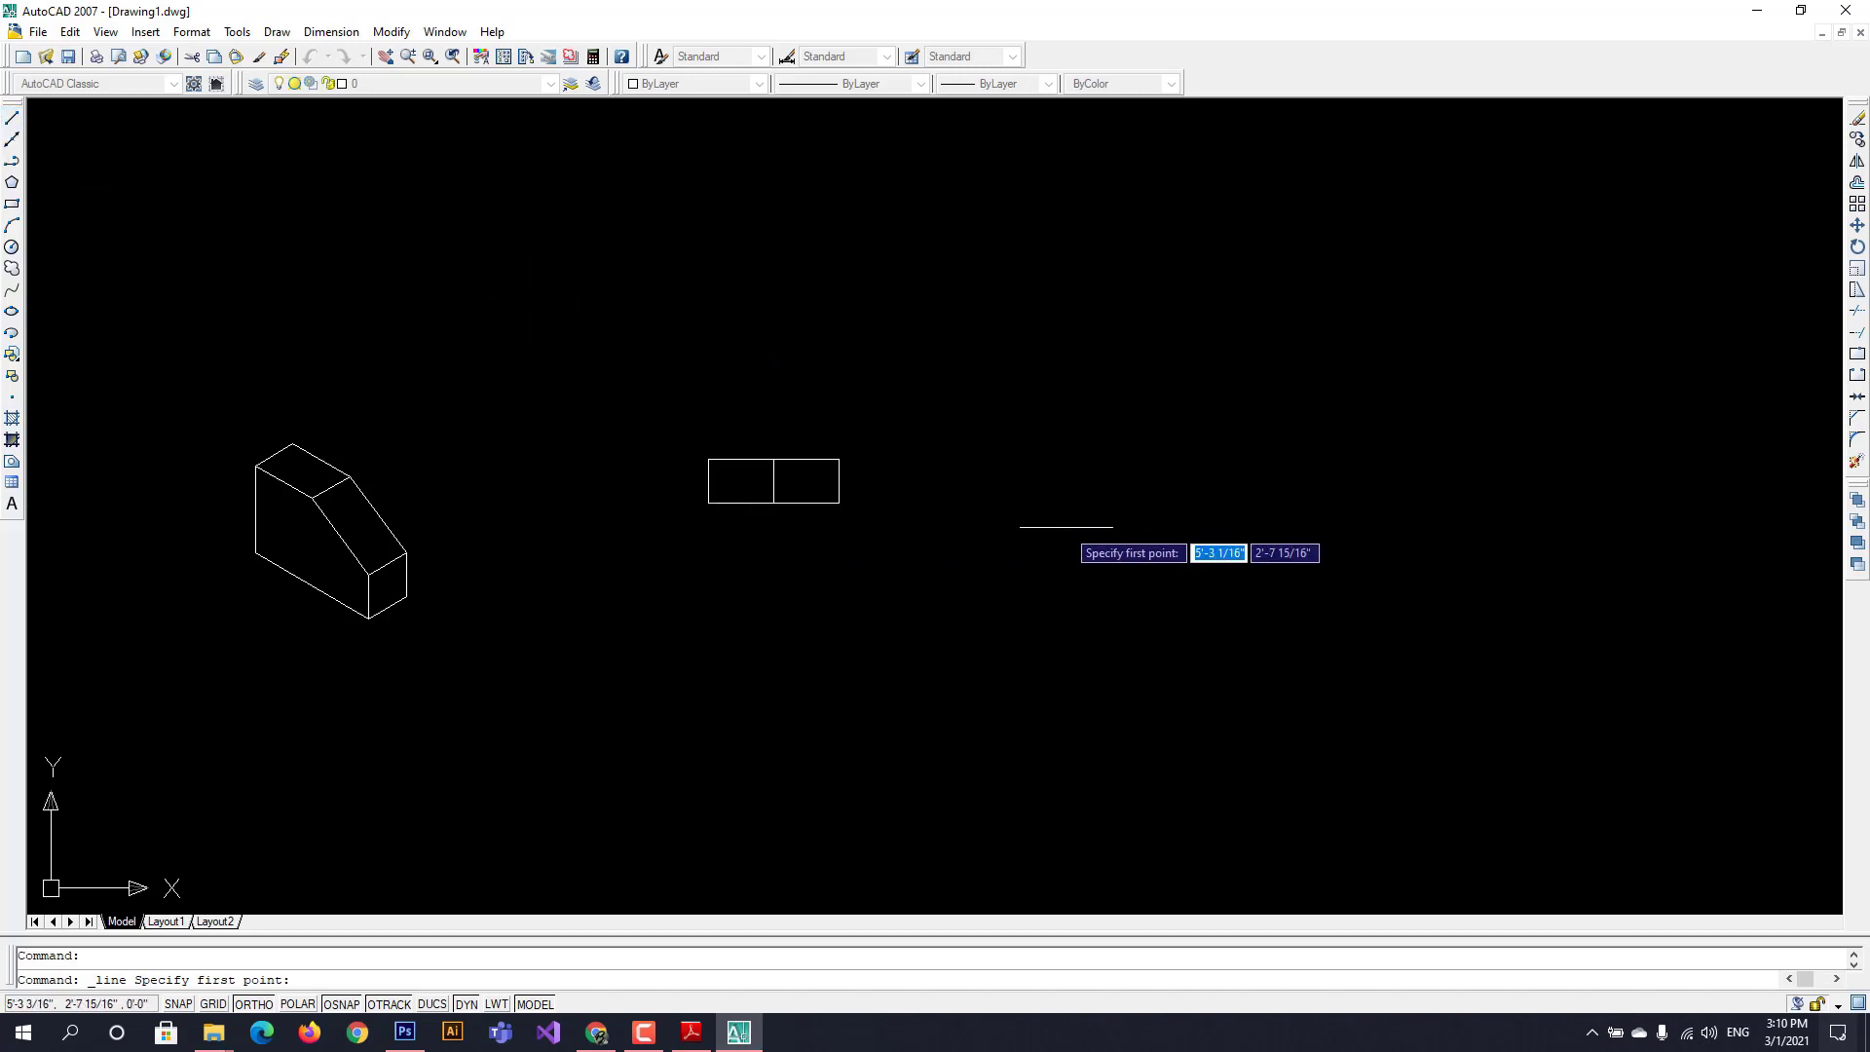
{"action": "left_click", "coordinate": [1103, 541]}
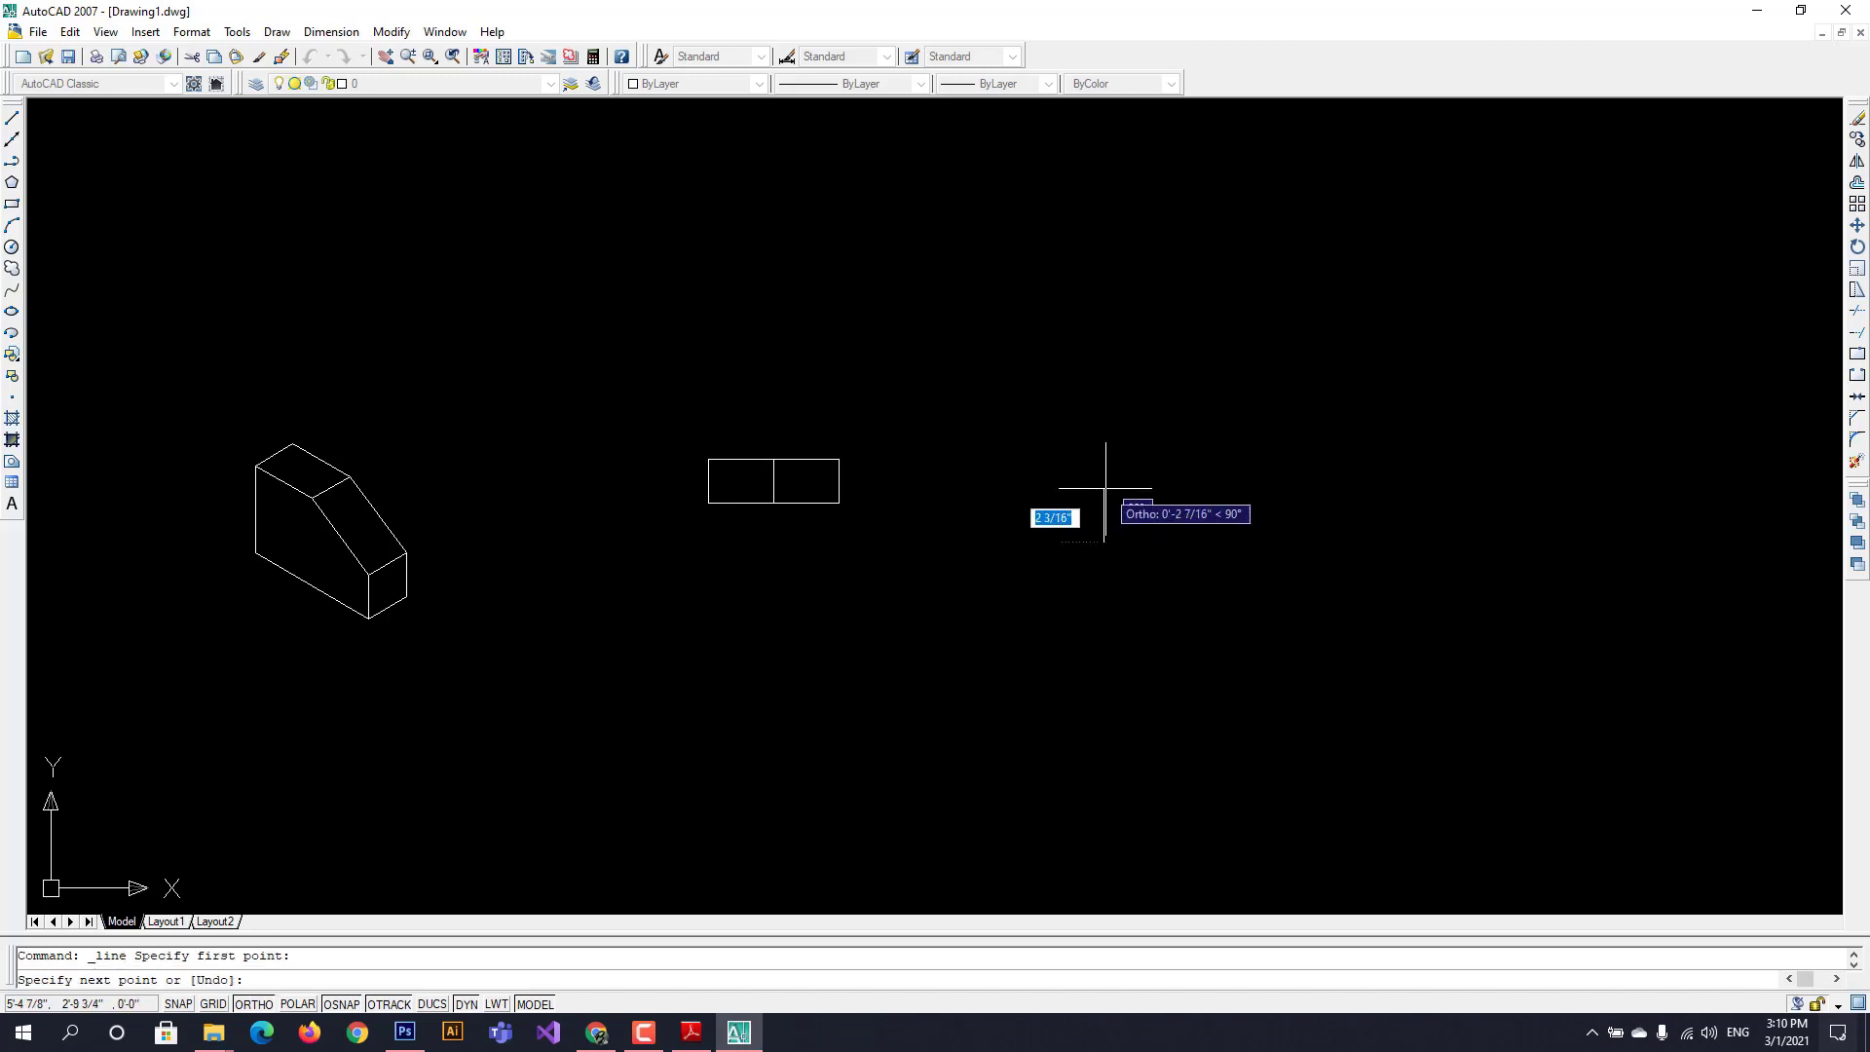
{"action": "type", "text": "2"}
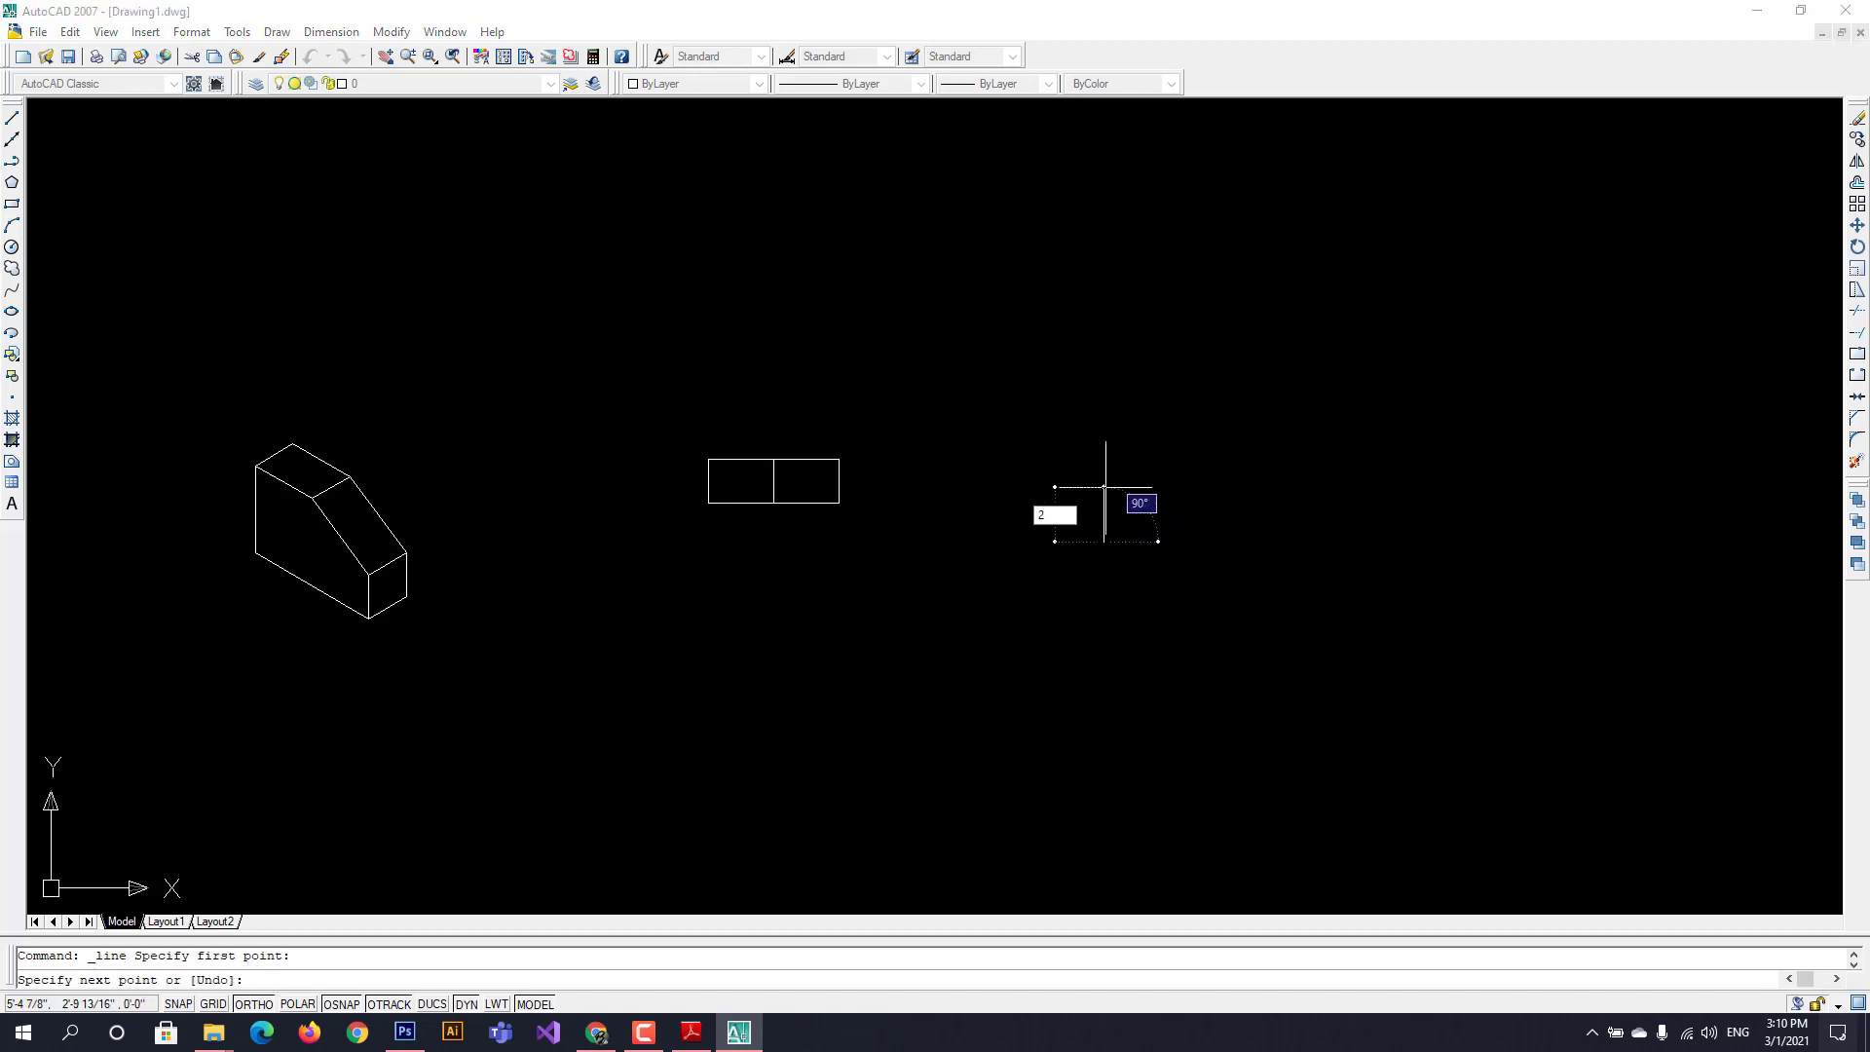
{"action": "key", "text": "Return"}
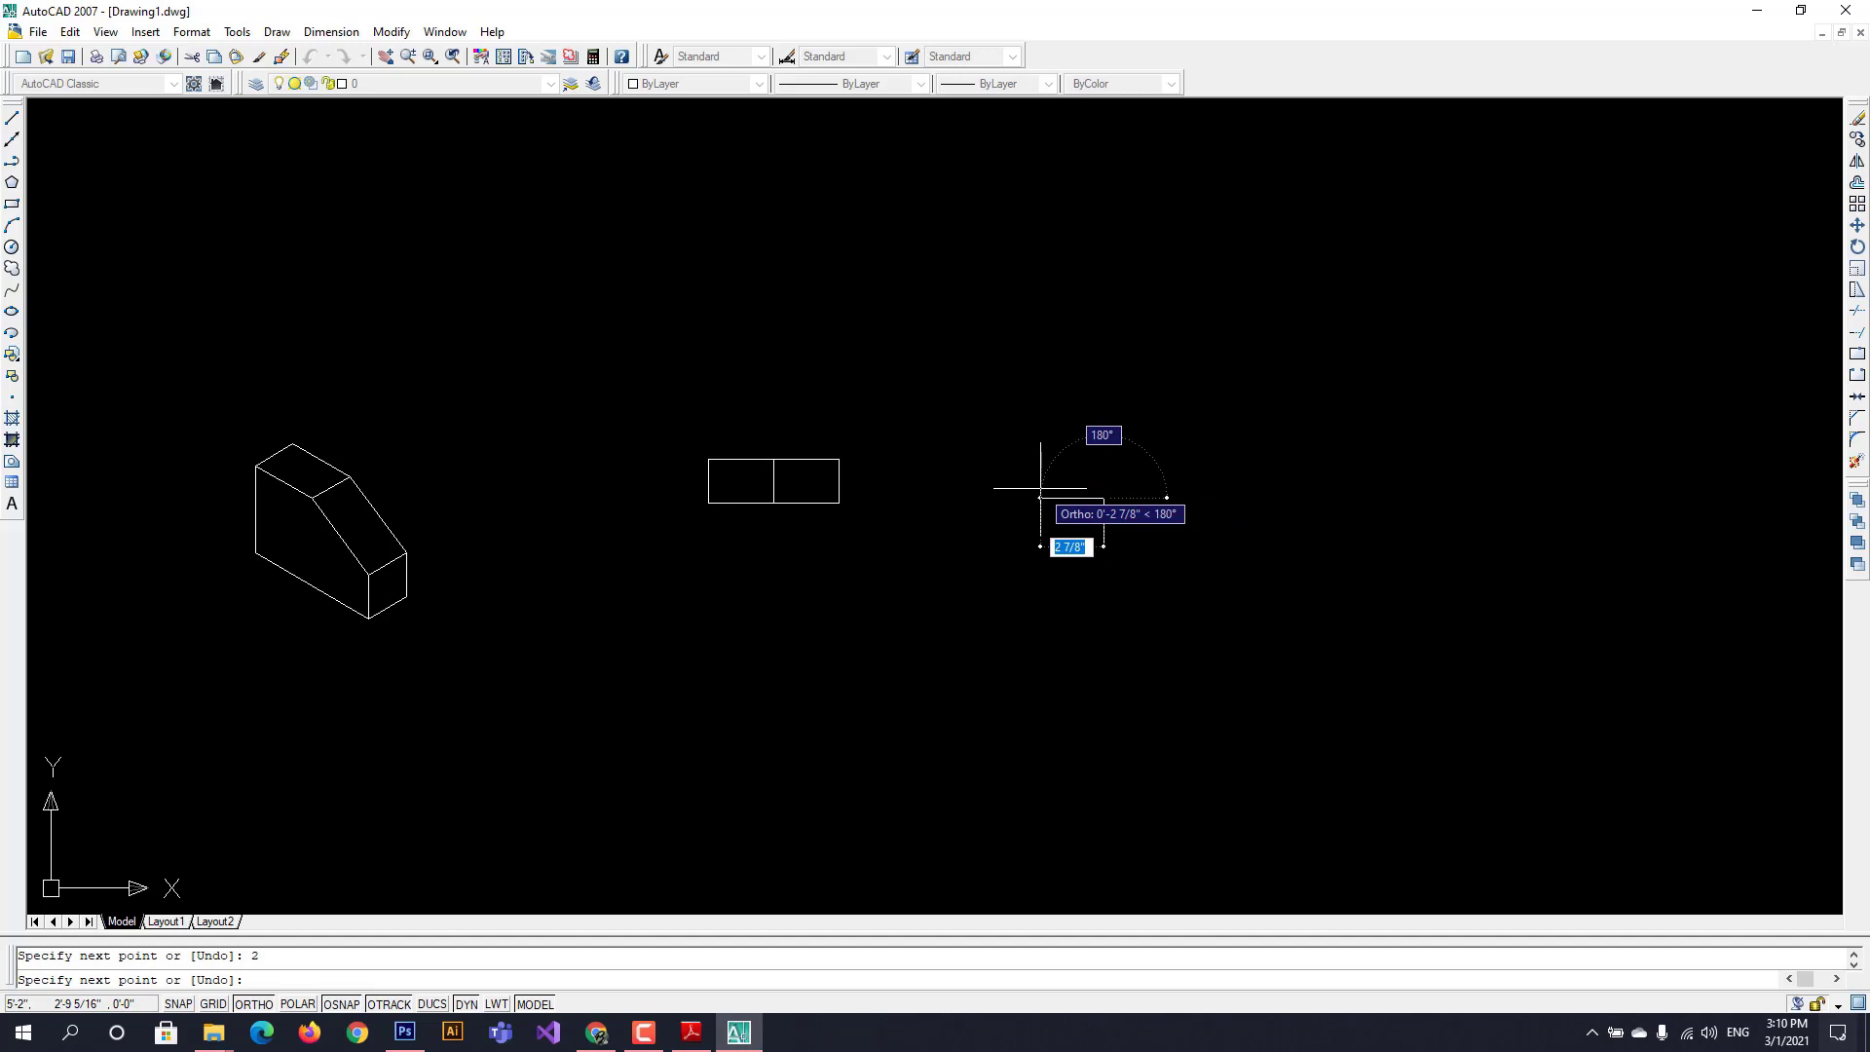
{"action": "type", "text": "2"}
{"action": "key", "text": "Return"}
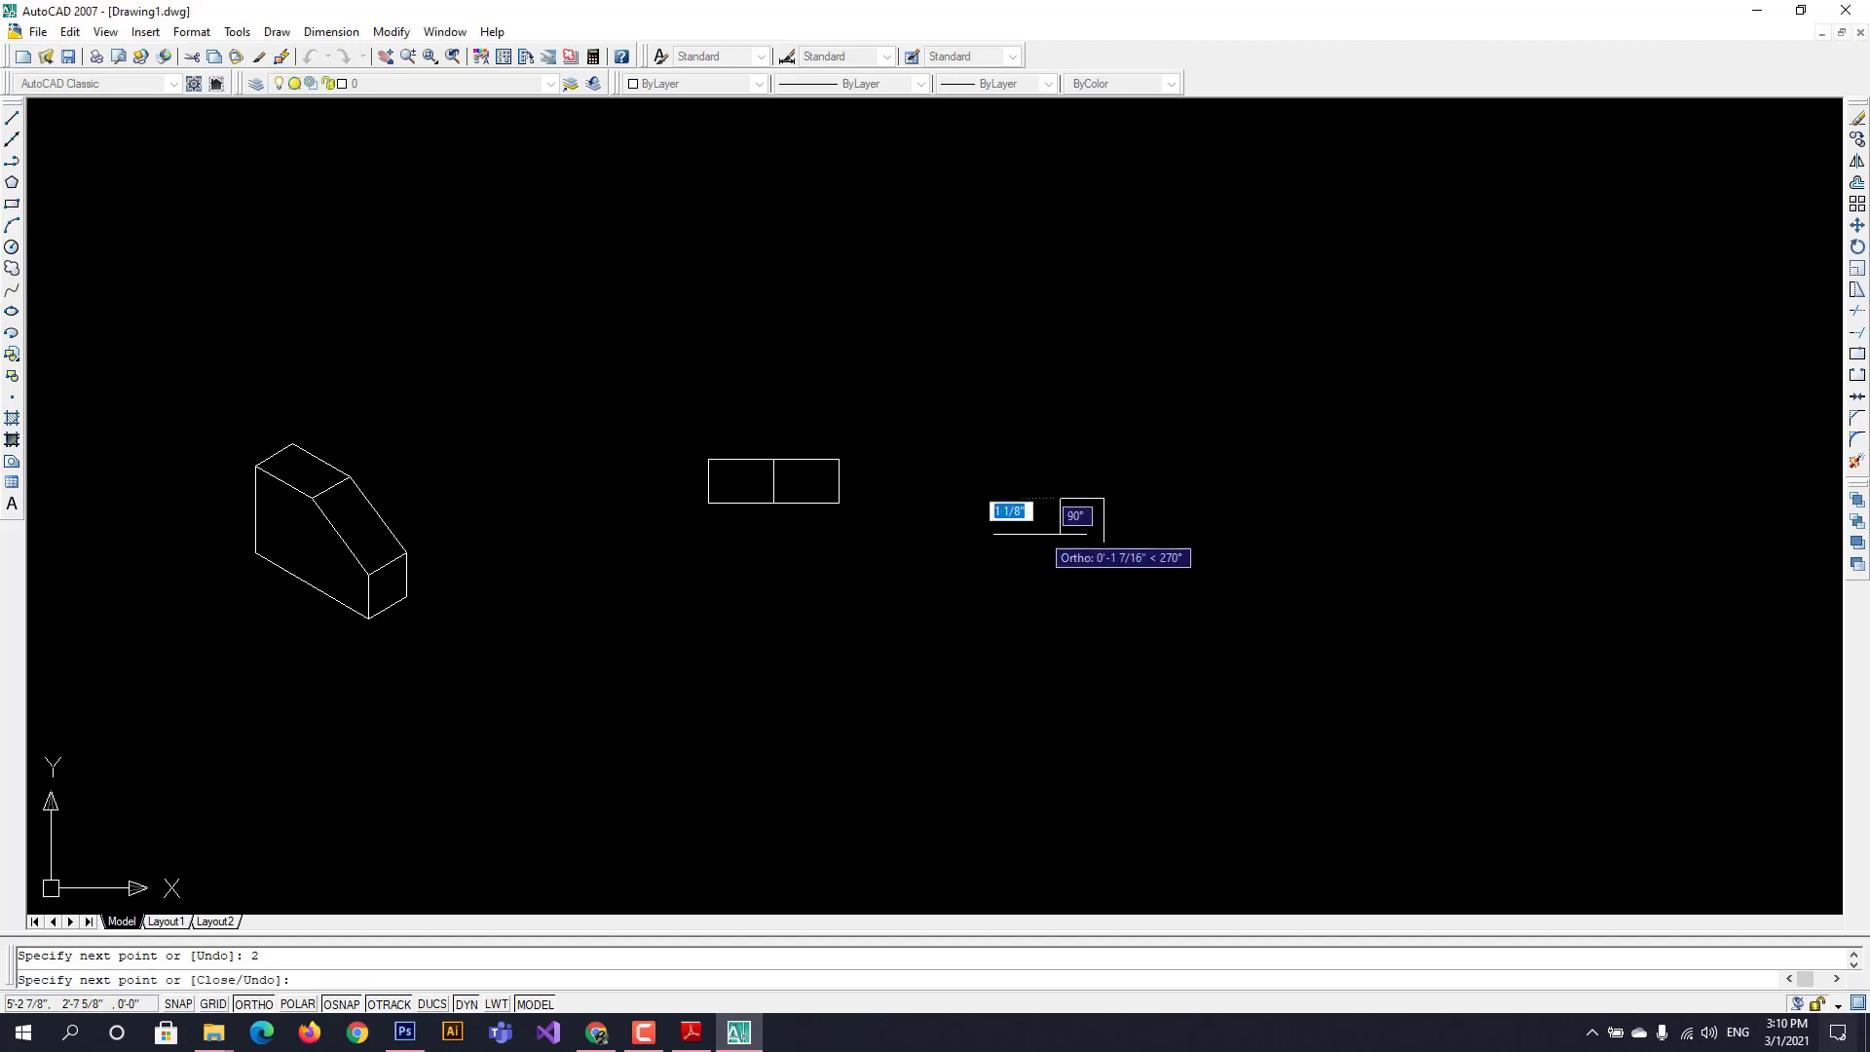
{"action": "type", "text": "2"}
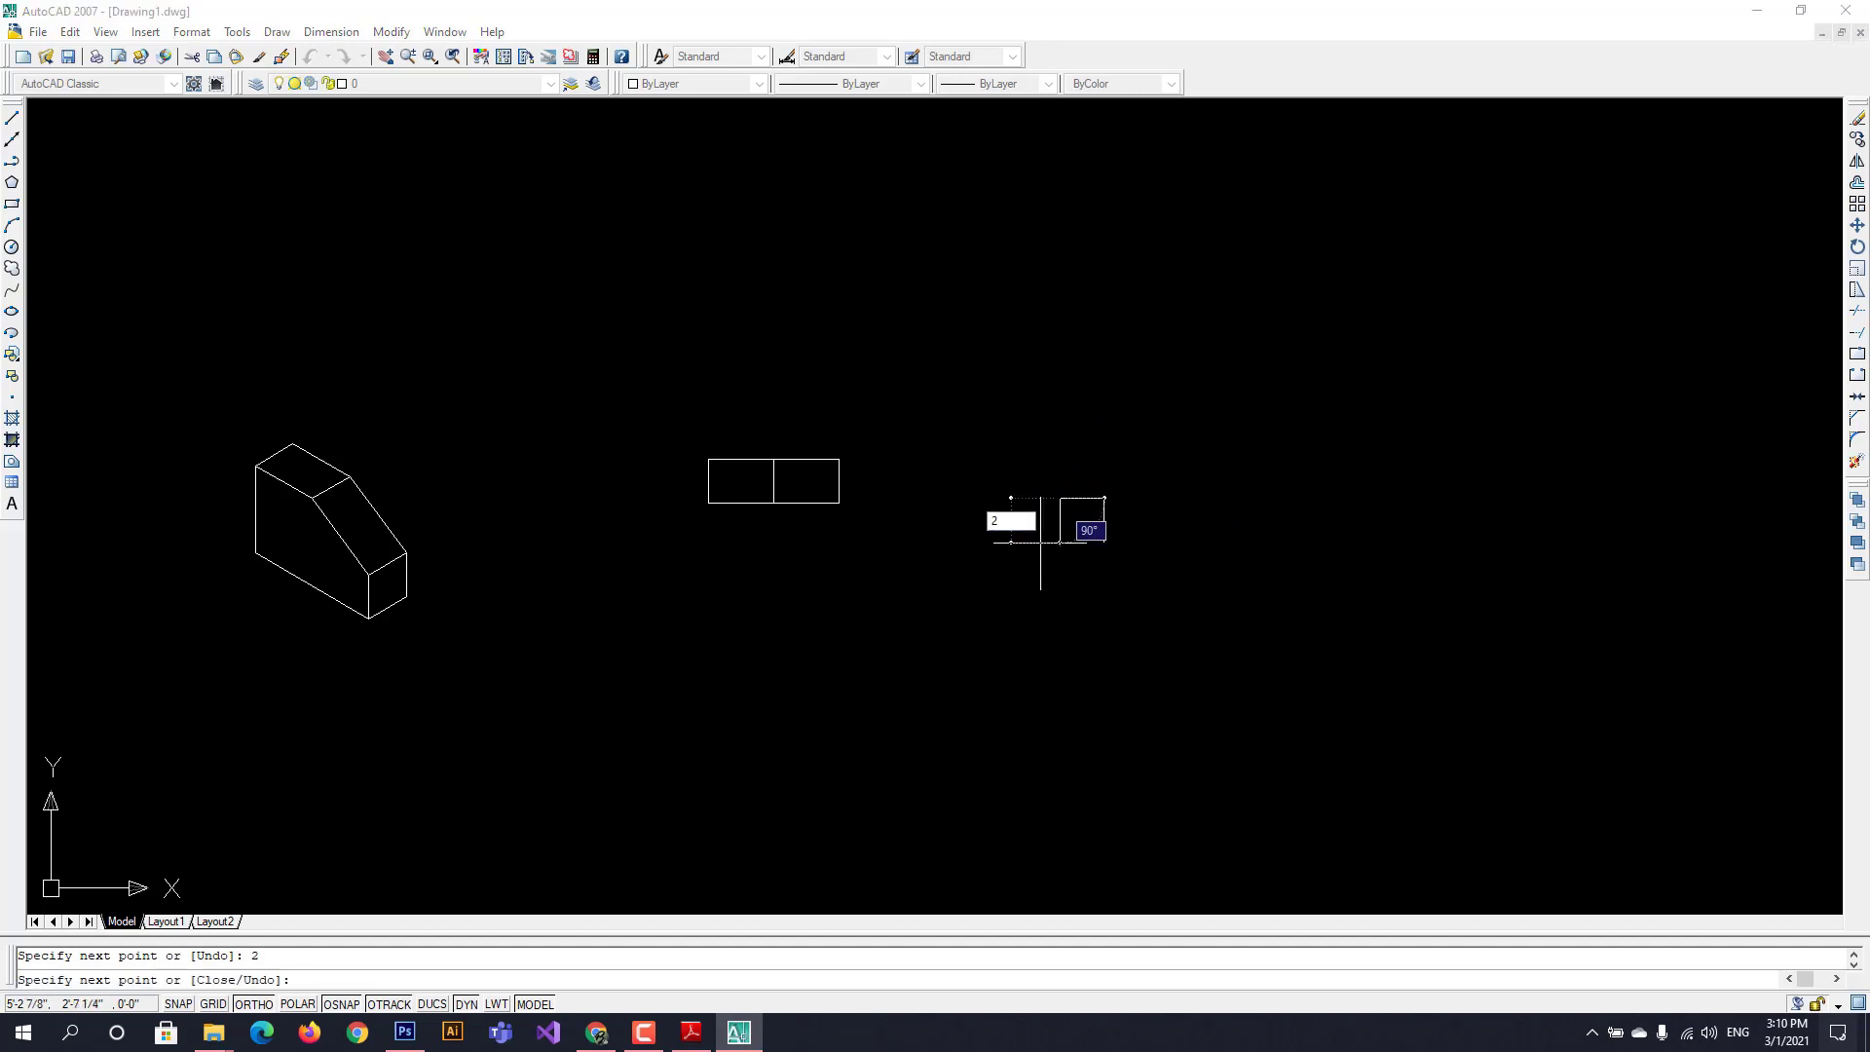
{"action": "key", "text": "Return"}
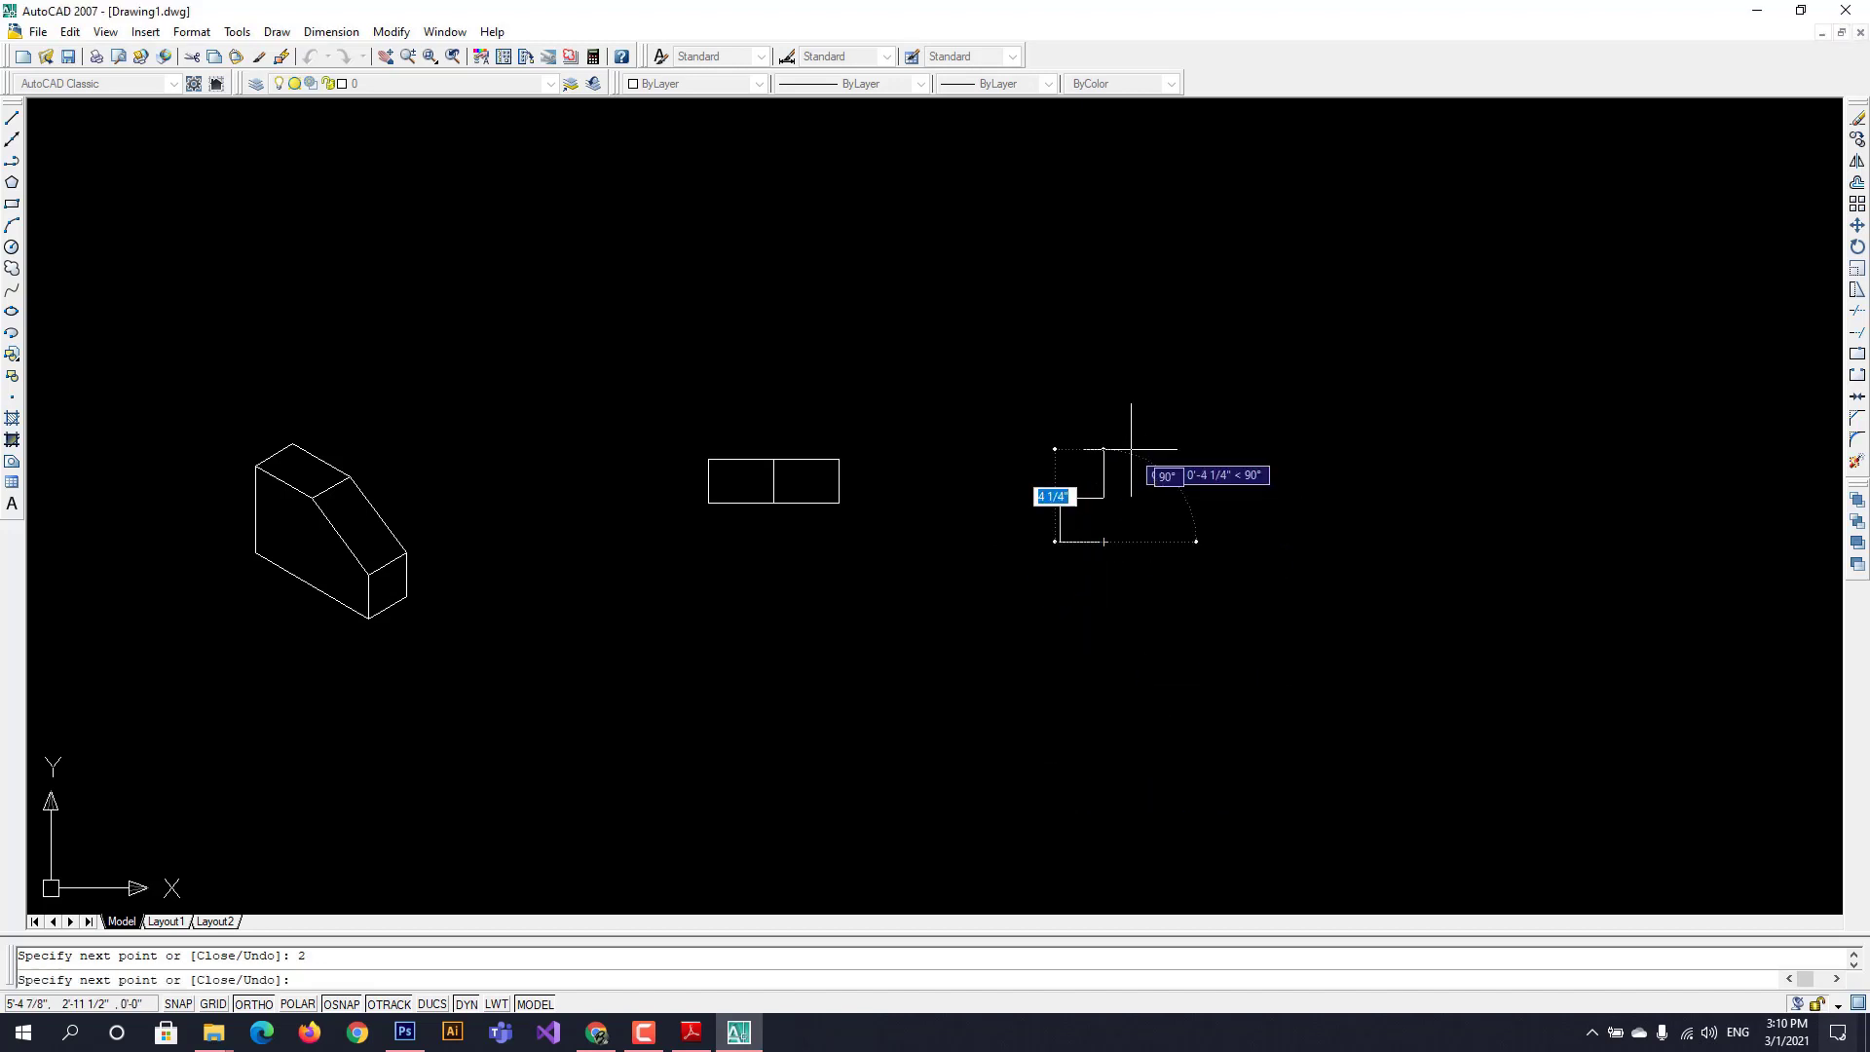
{"action": "key", "text": "Escape"}
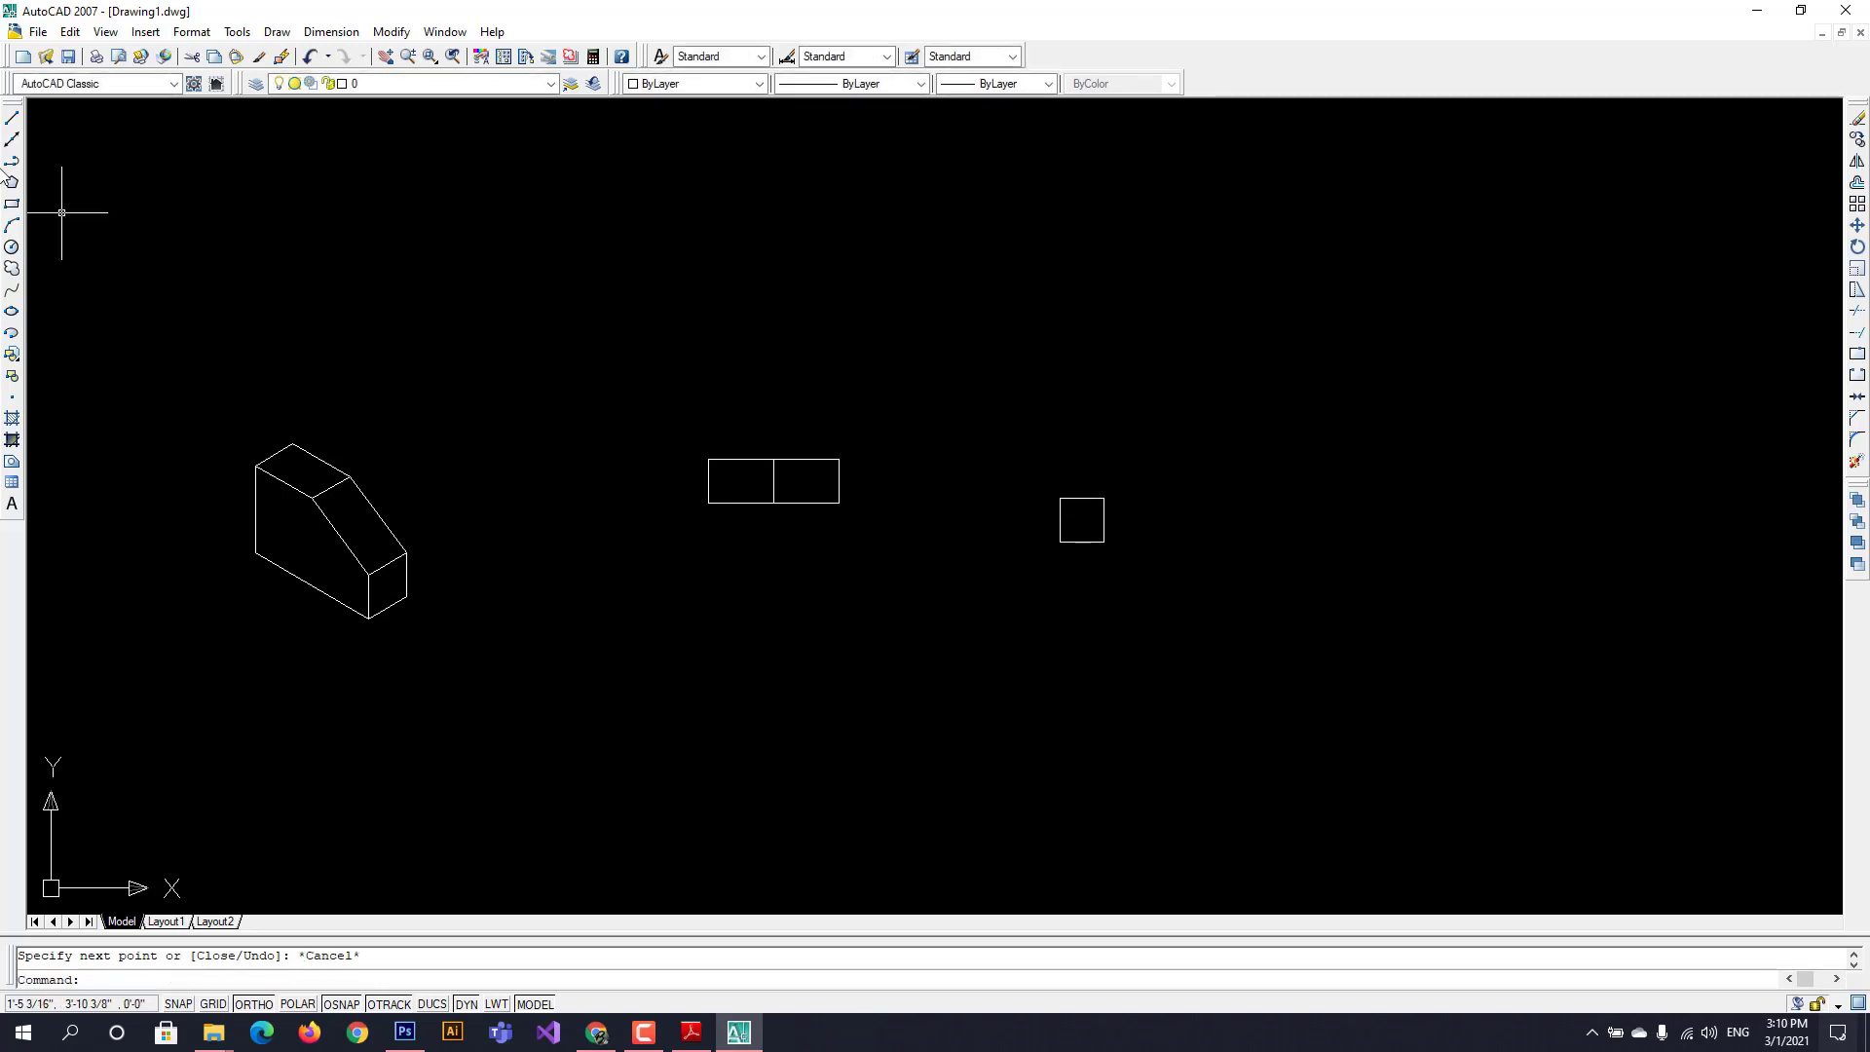
- Stack a second square on the first with lines from its upper right corner: 2 units up, 2 left and 2 down
{"action": "left_click", "coordinate": [12, 117]}
{"action": "scroll", "coordinate": [1232, 526], "scroll_direction": "up", "scroll_amount": 3}
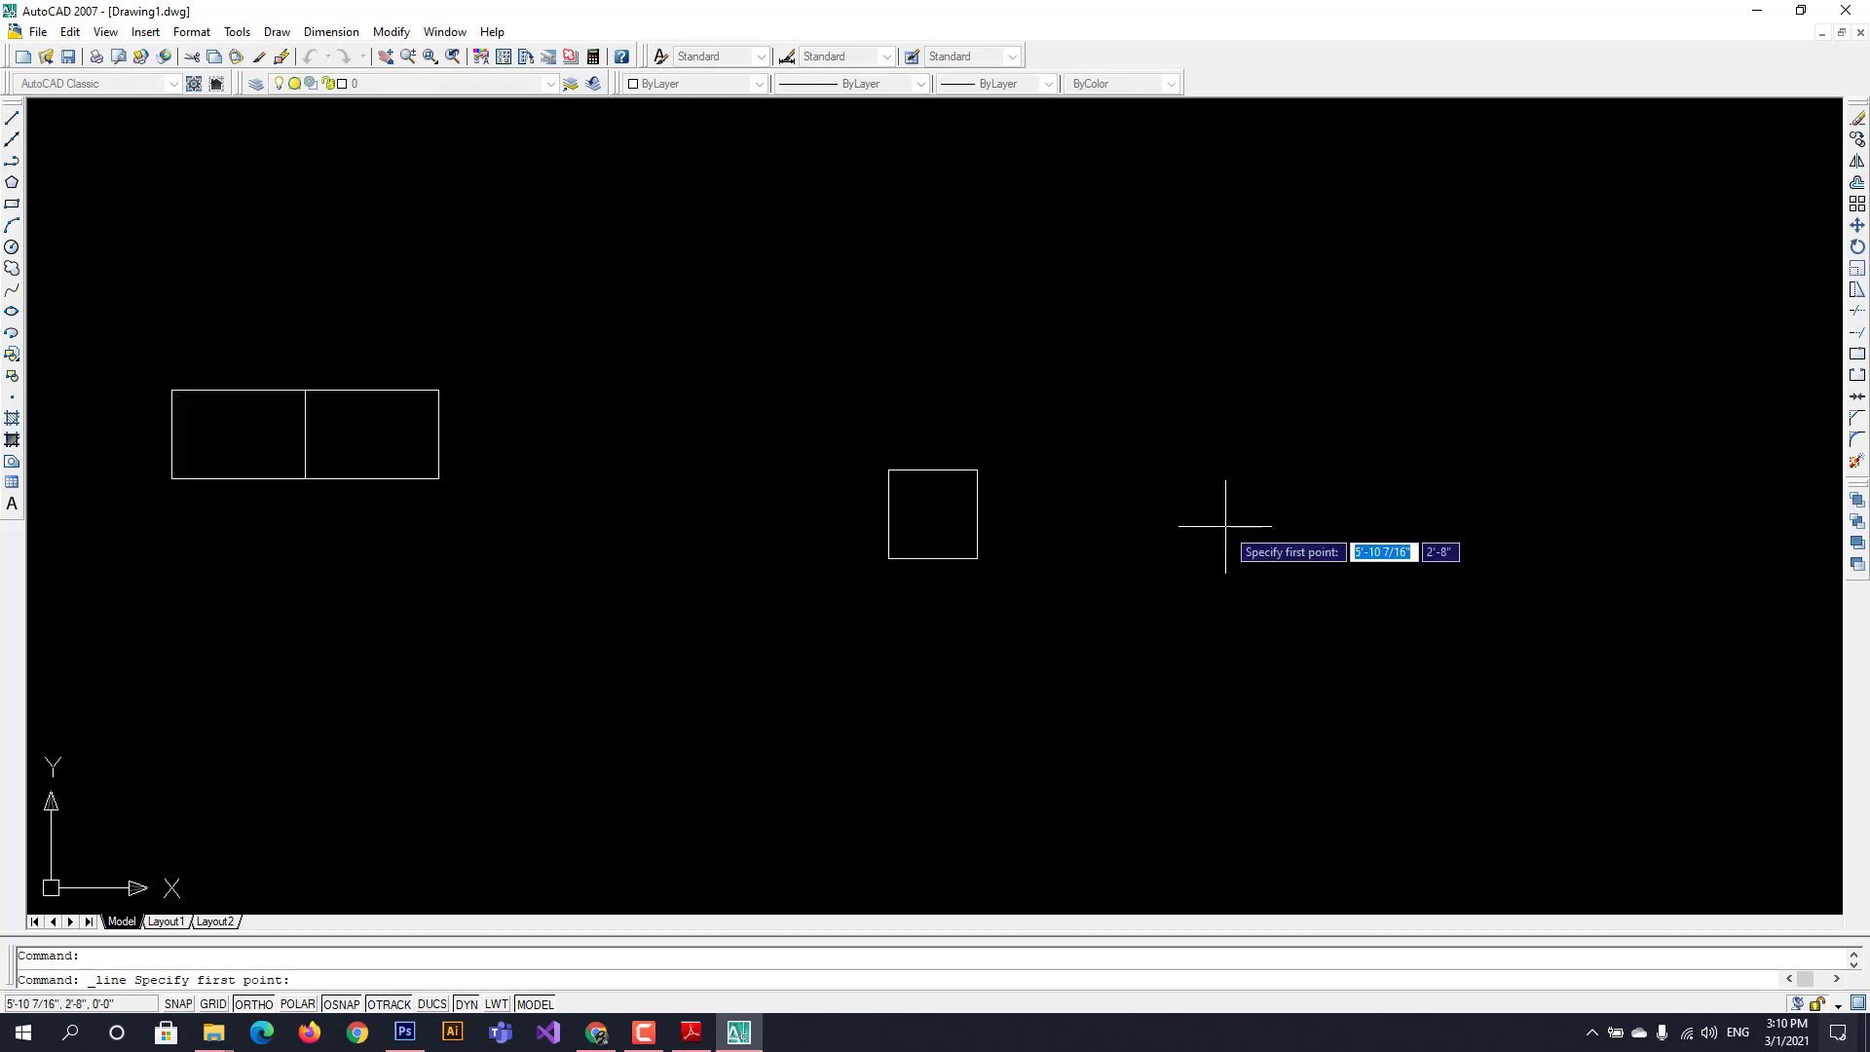
{"action": "left_click", "coordinate": [977, 469]}
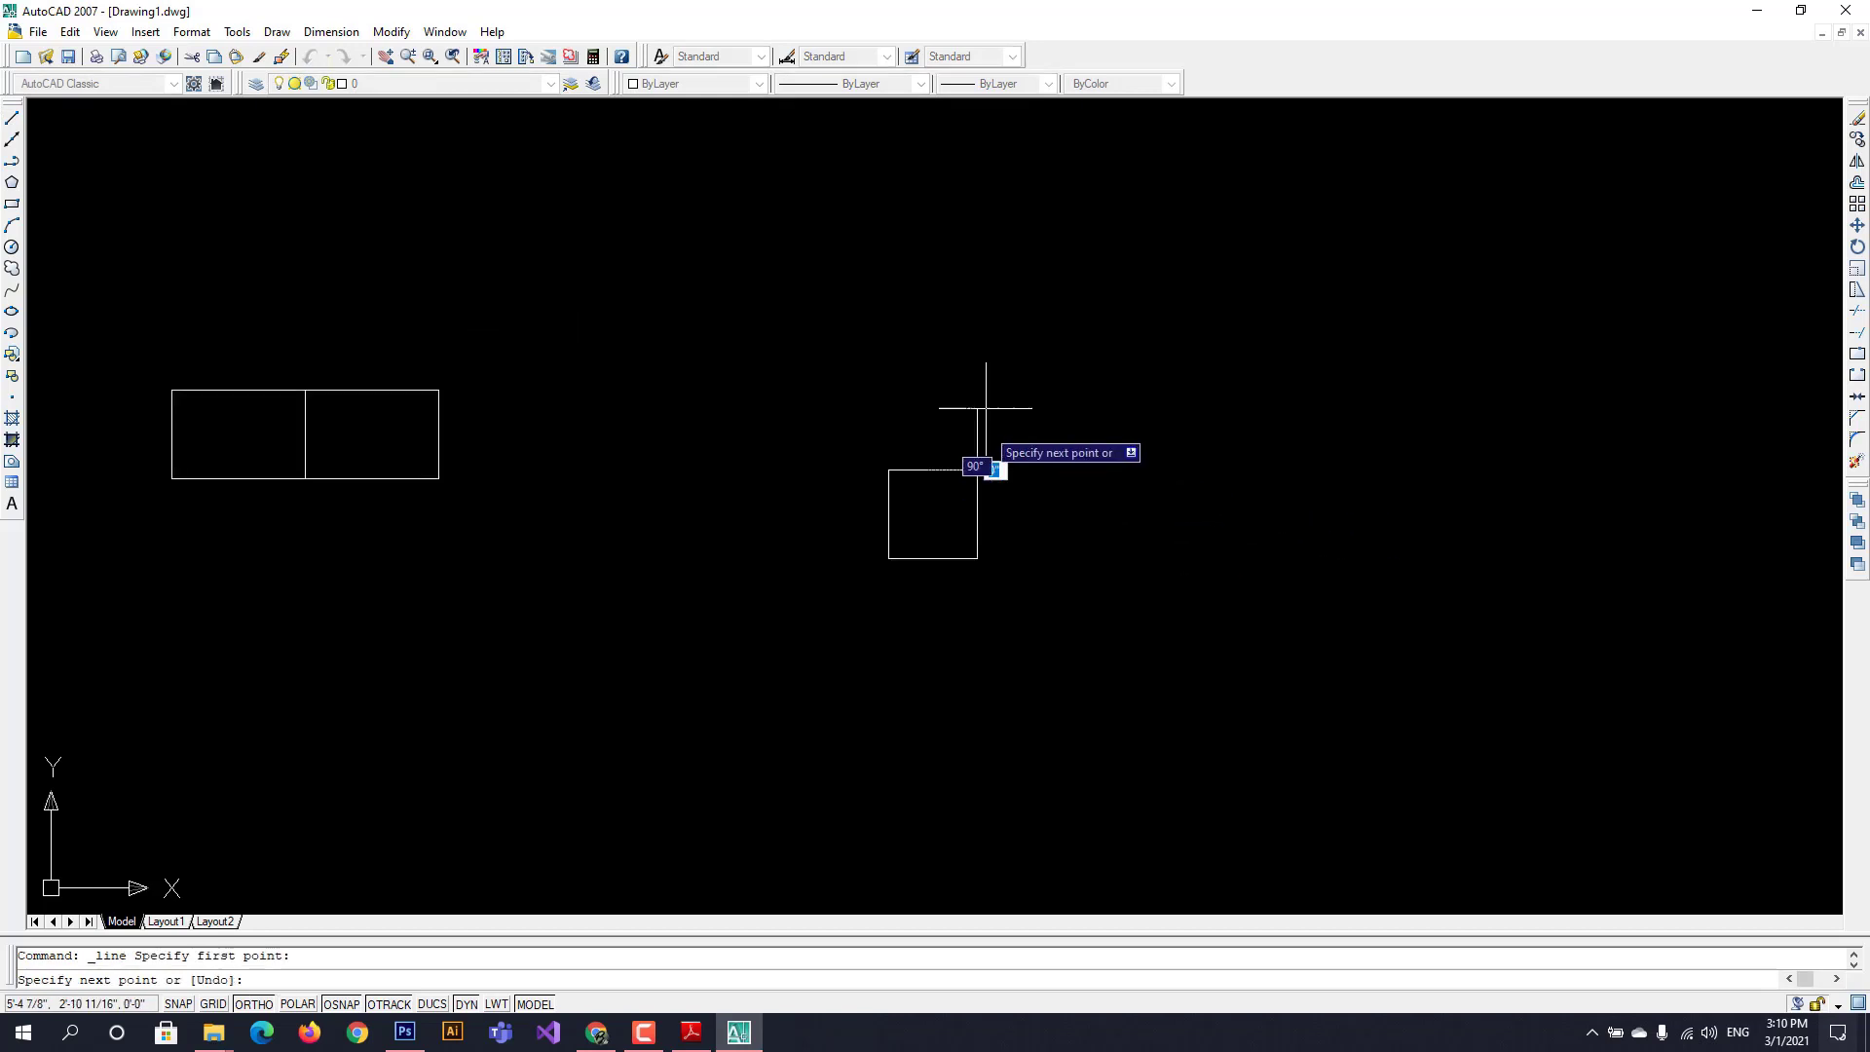
{"action": "type", "text": "2"}
{"action": "key", "text": "Return"}
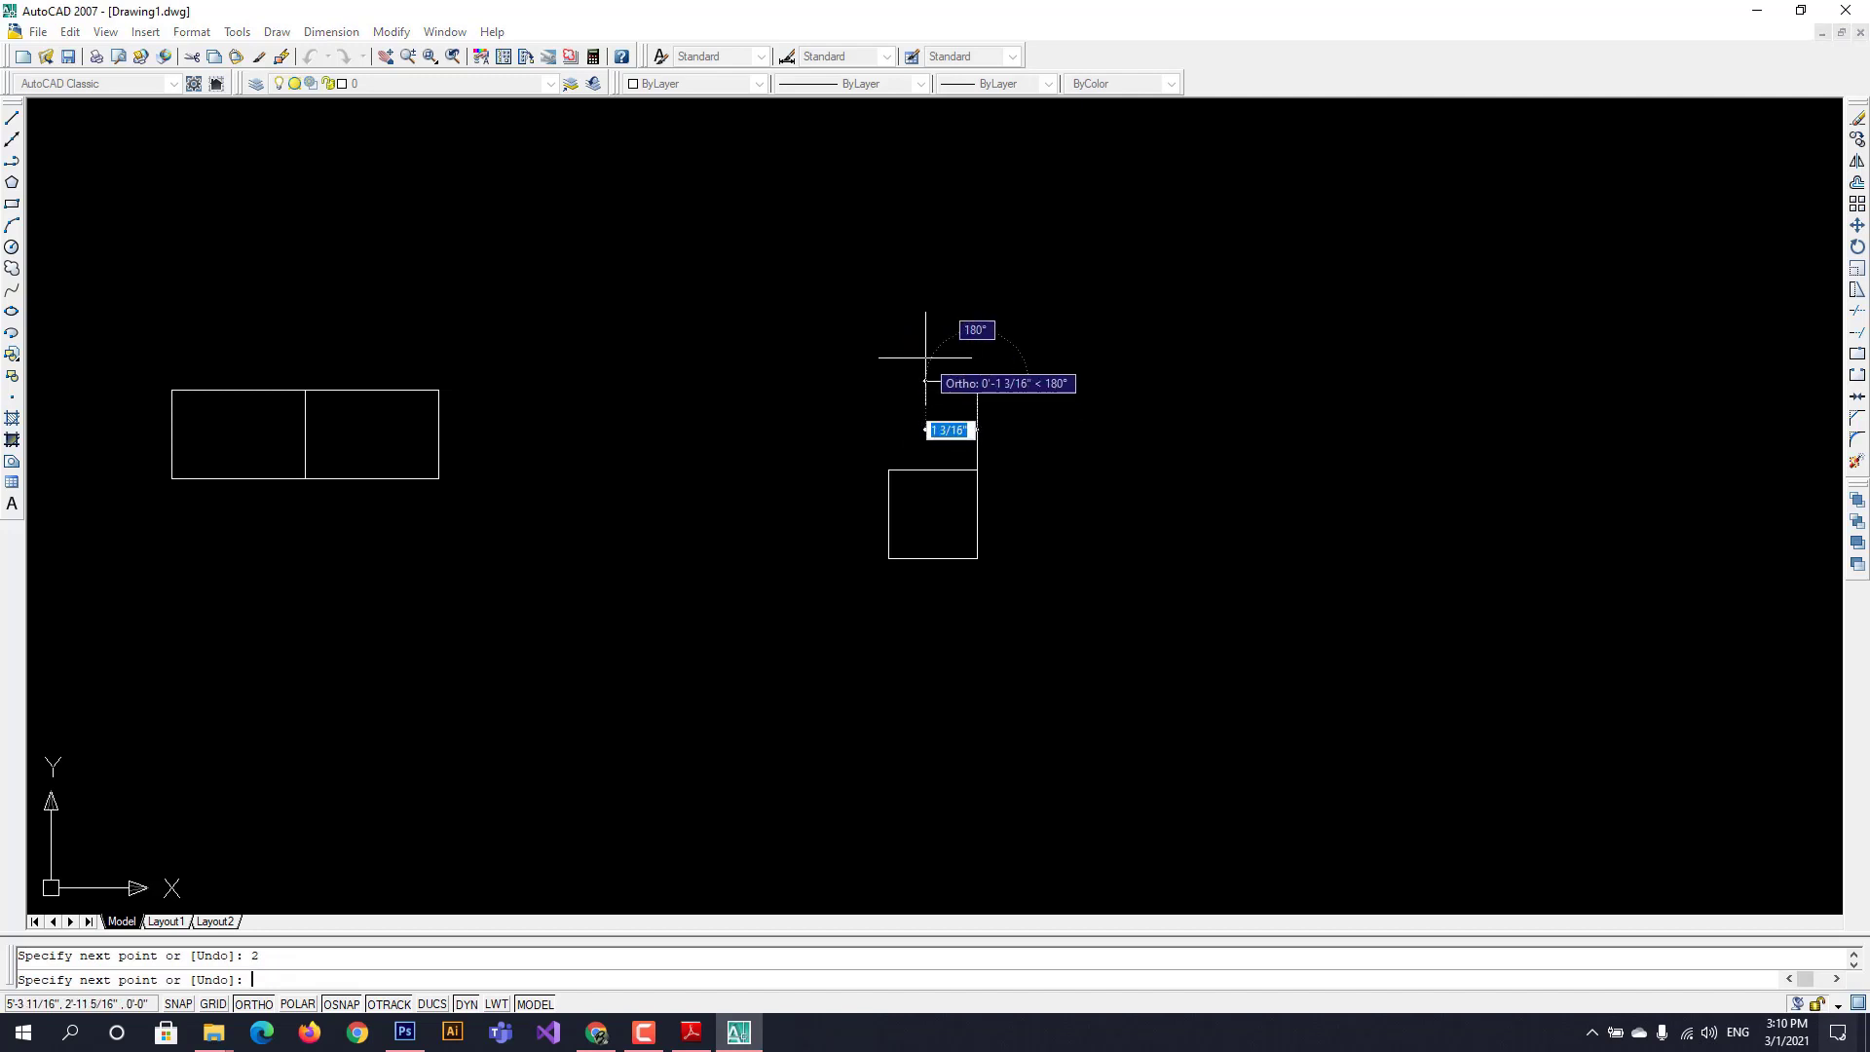
{"action": "type", "text": "2"}
{"action": "key", "text": "Return"}
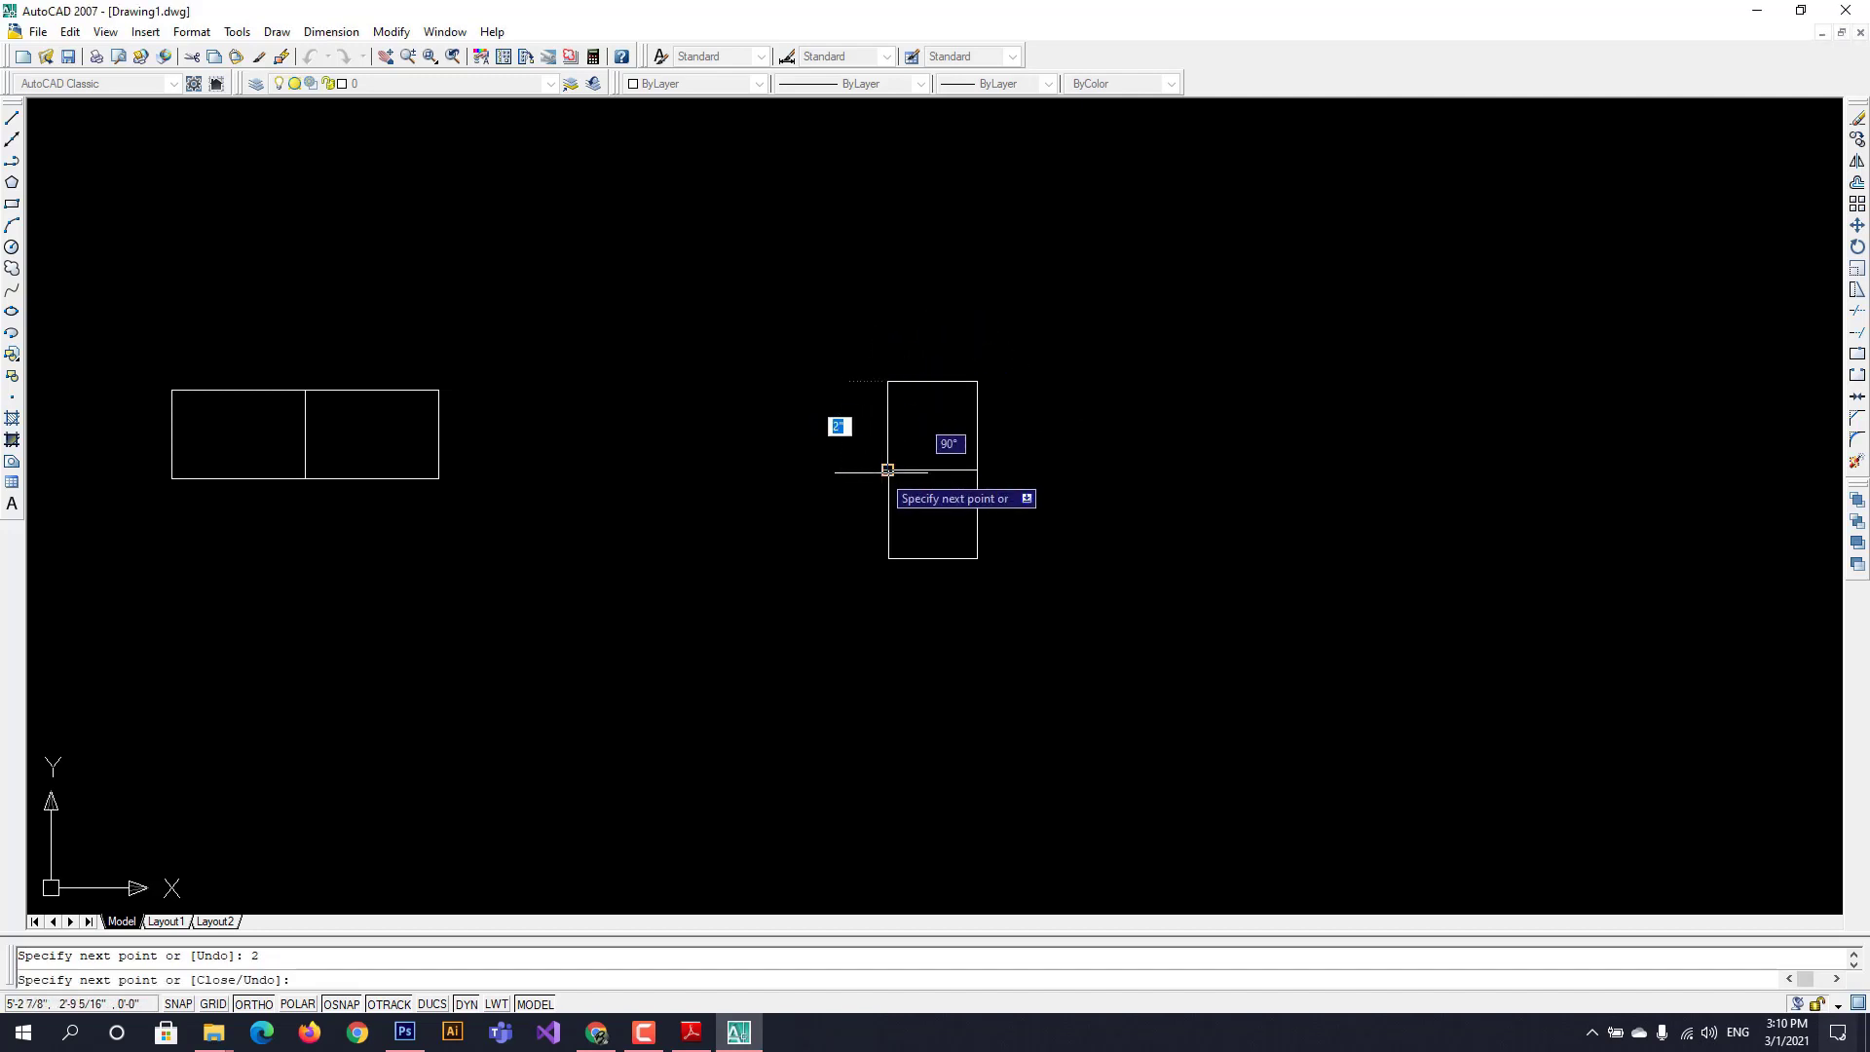
{"action": "type", "text": "2"}
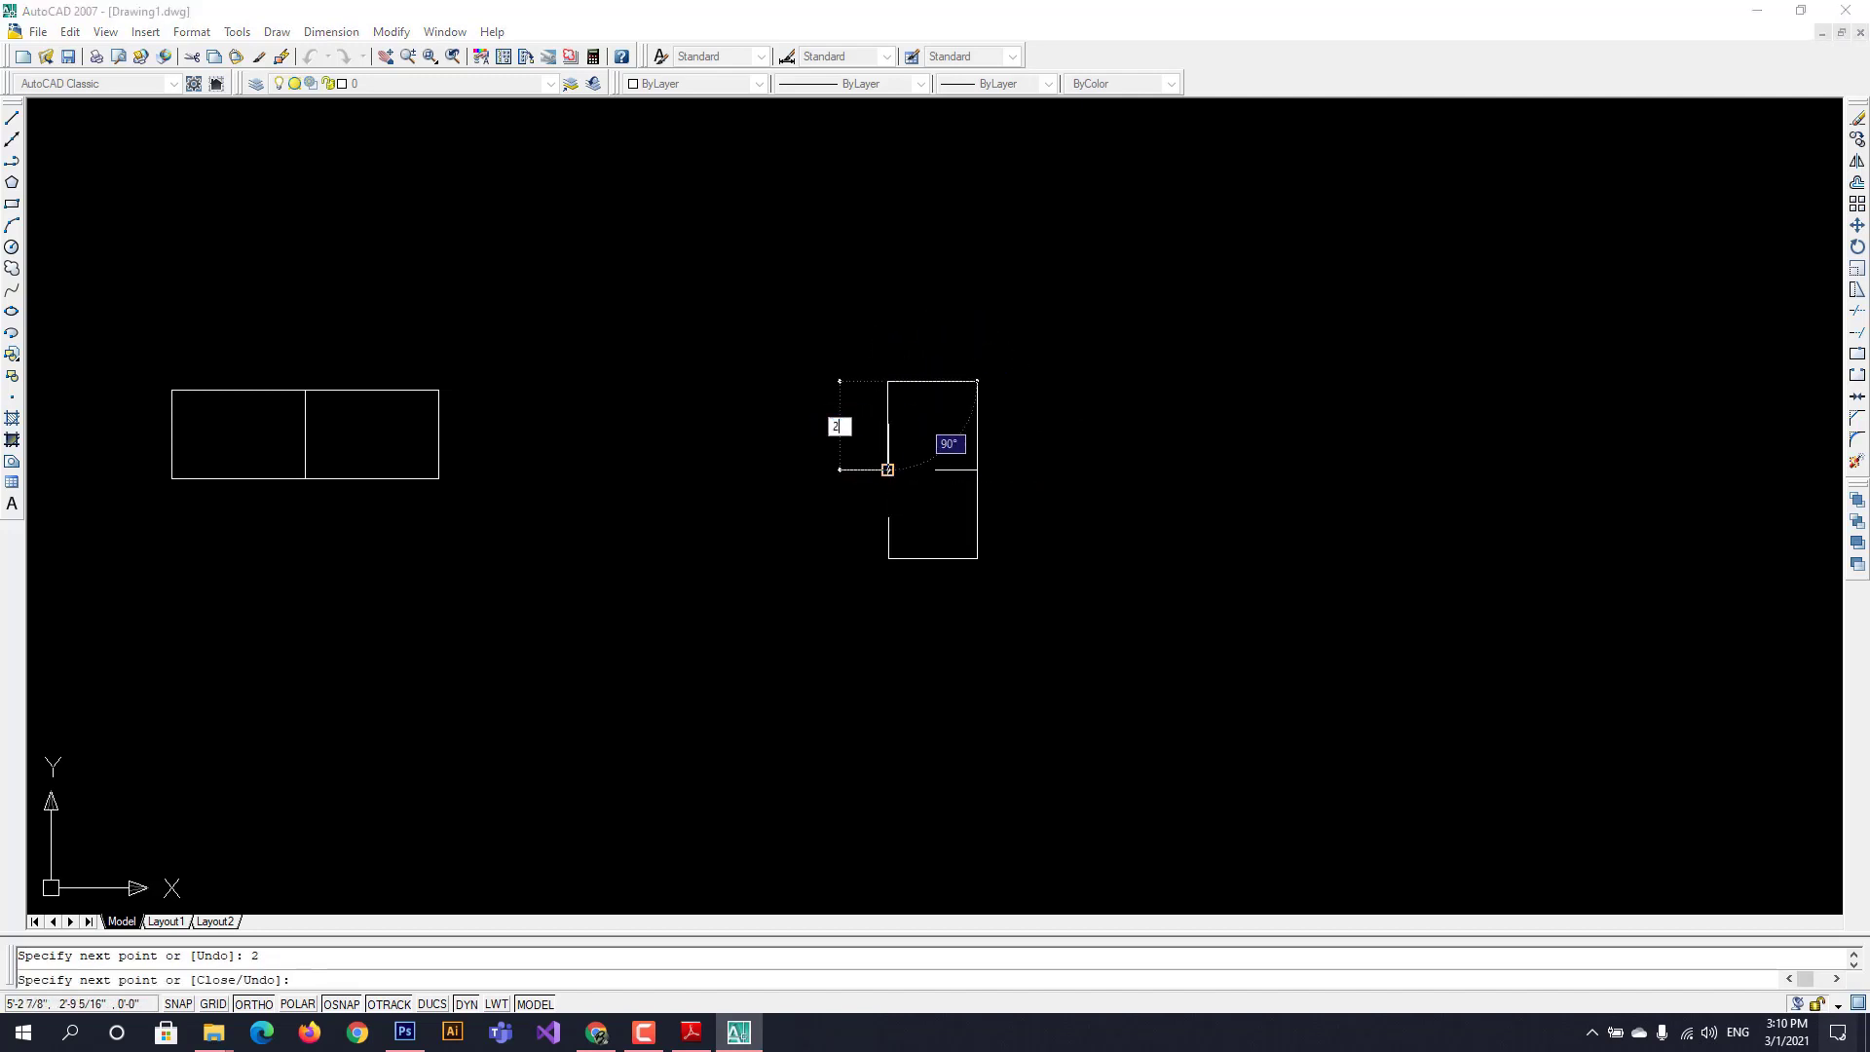
{"action": "key", "text": "Return"}
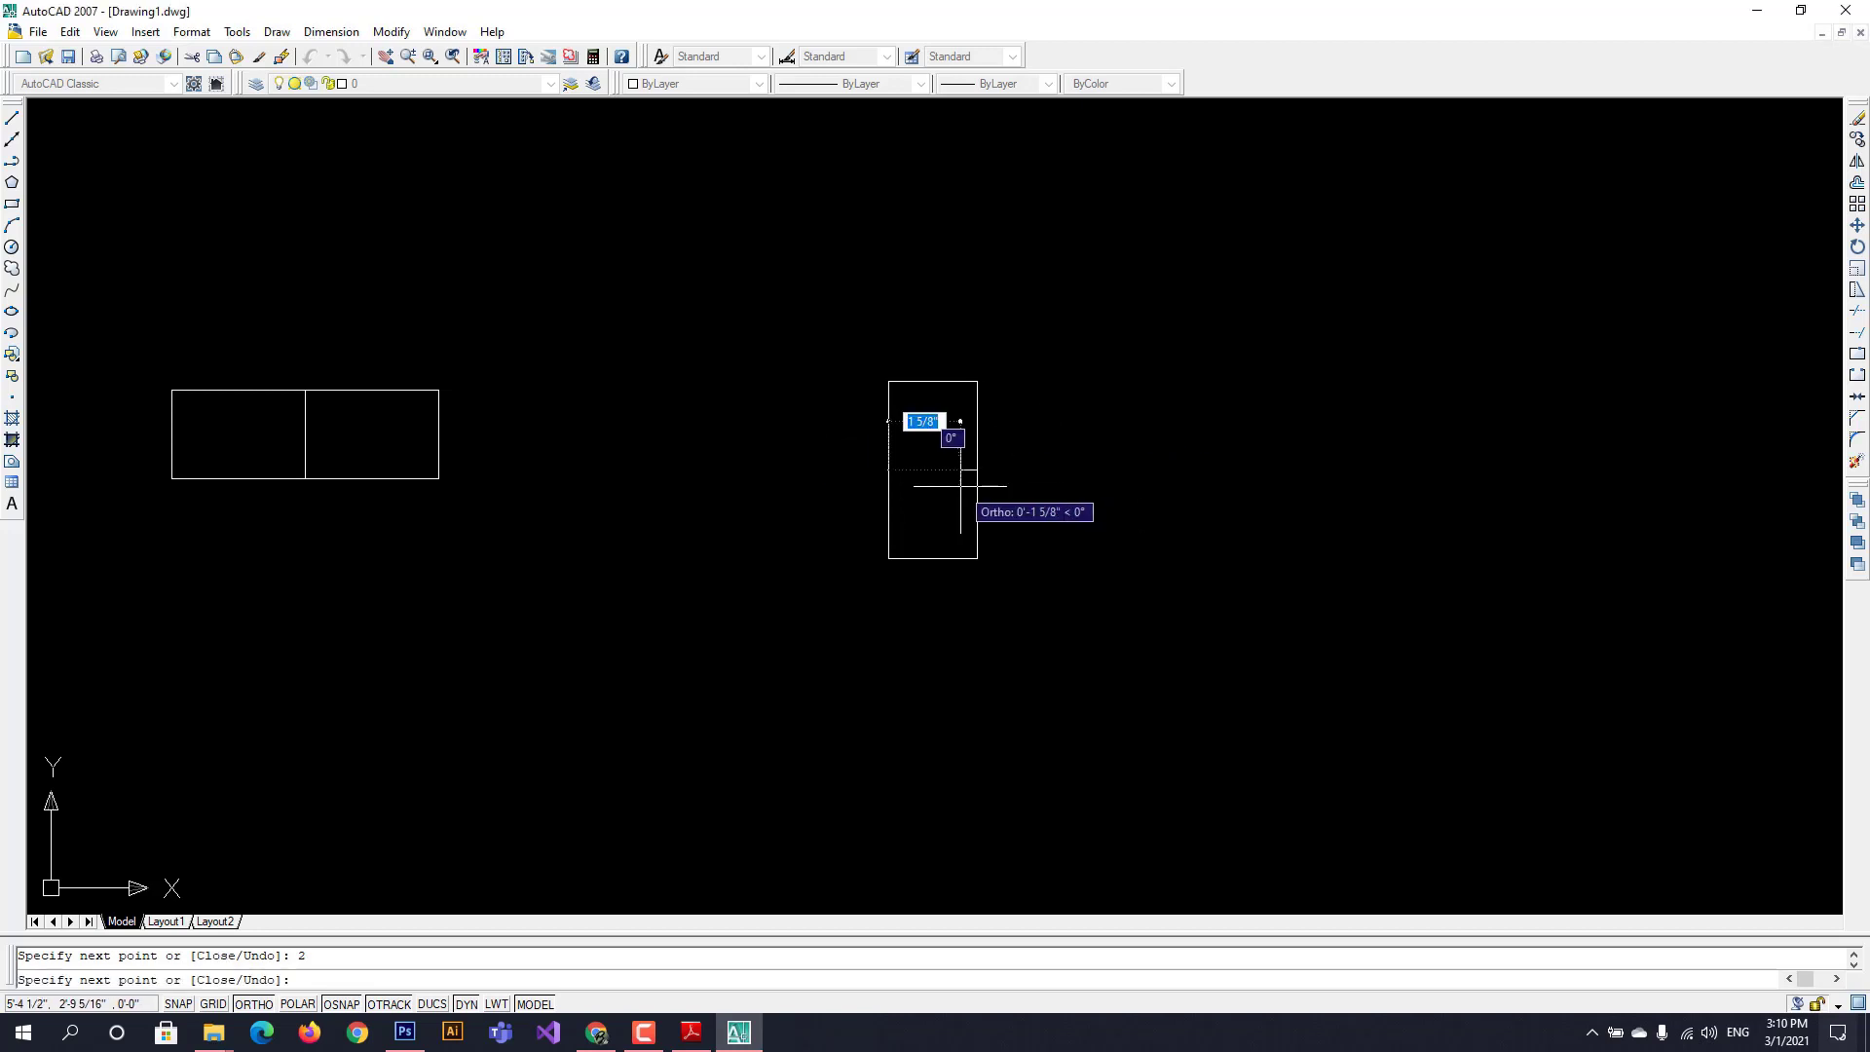
{"action": "left_click", "coordinate": [964, 469]}
{"action": "key", "text": "Escape"}
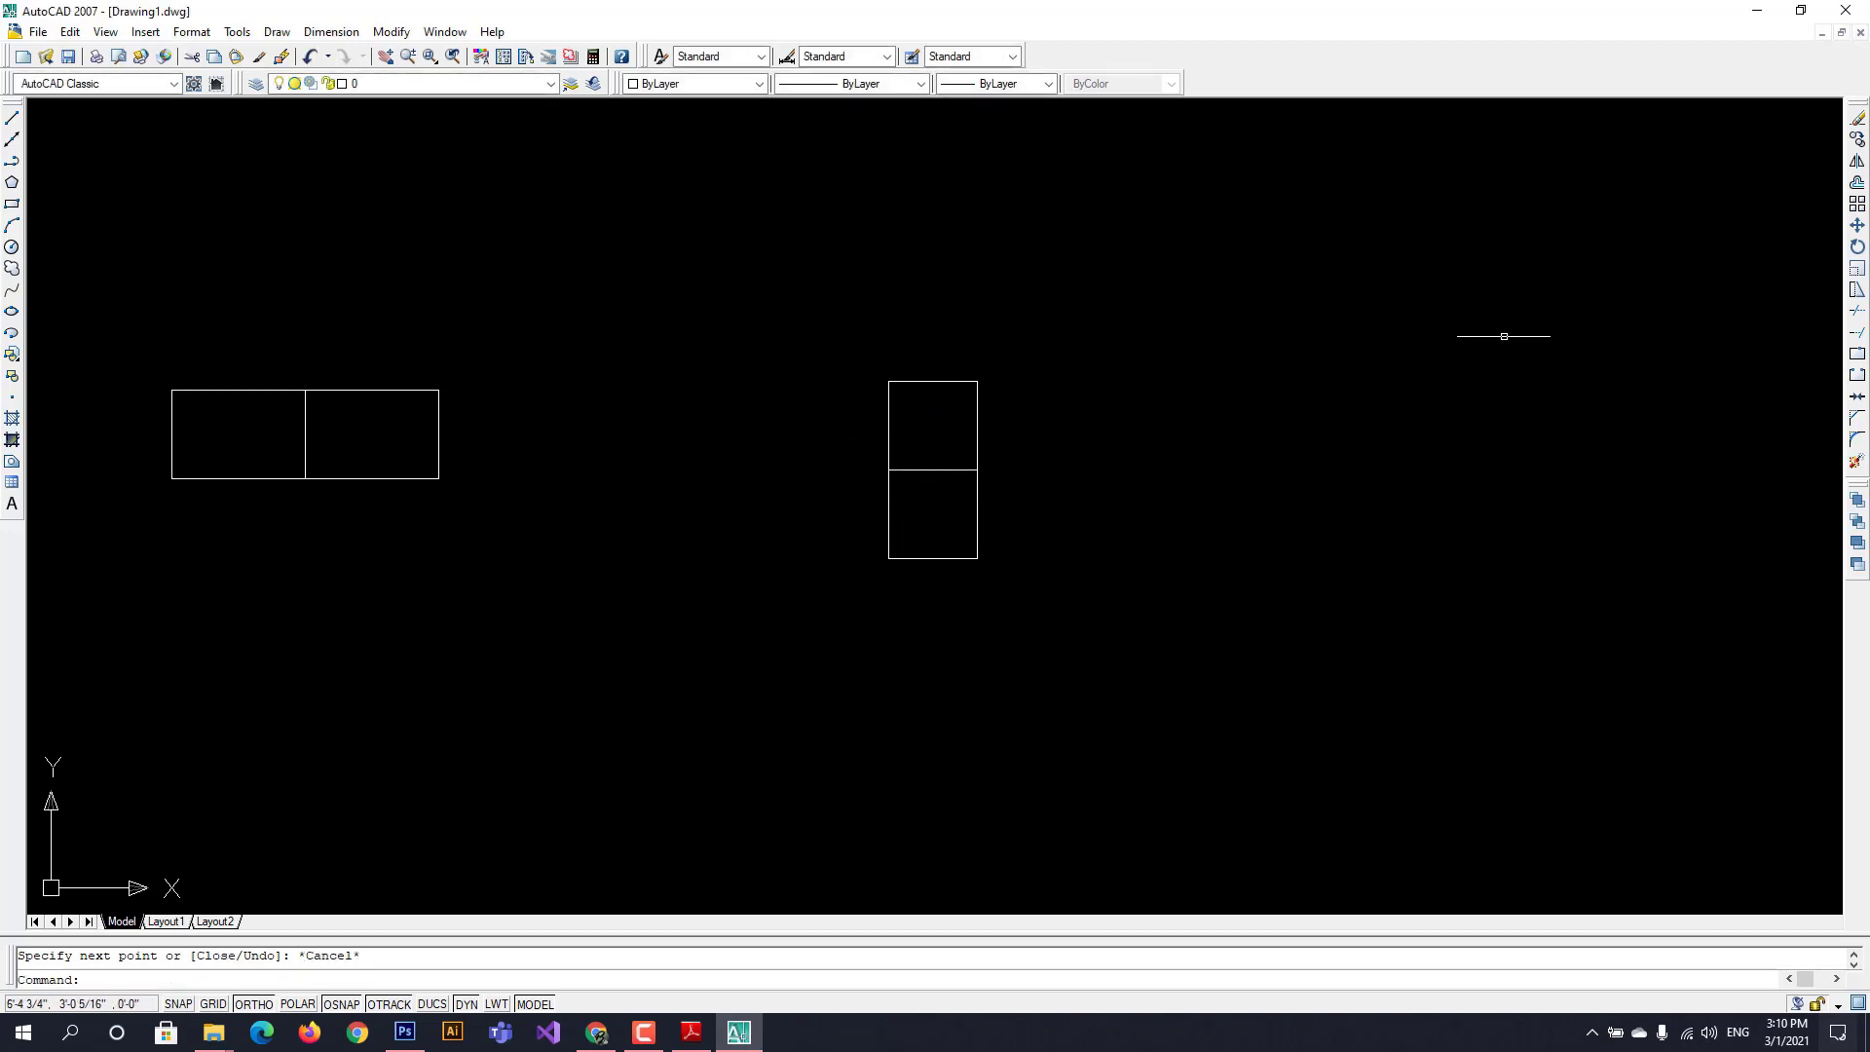
- Copy the whole stacked two-square side view and paste the duplicate a short distance to its right
{"action": "left_click", "coordinate": [1127, 621]}
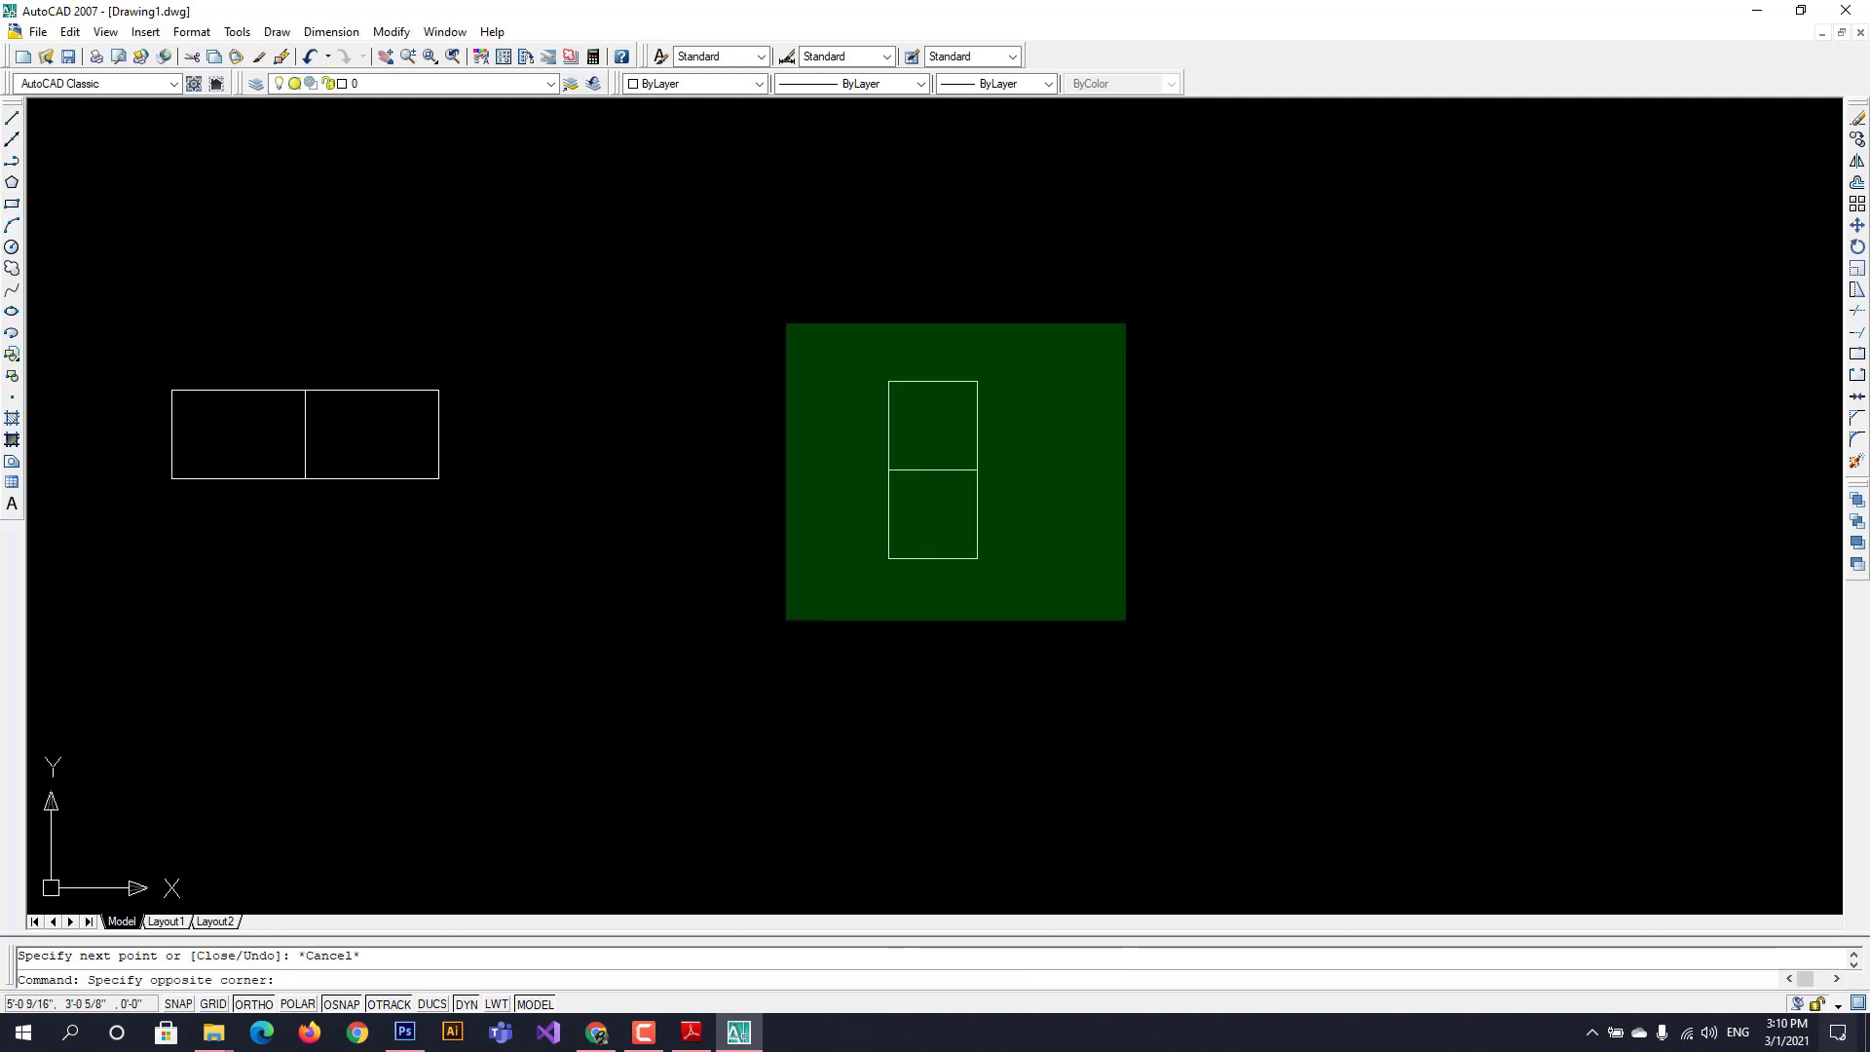
{"action": "left_click", "coordinate": [1127, 620]}
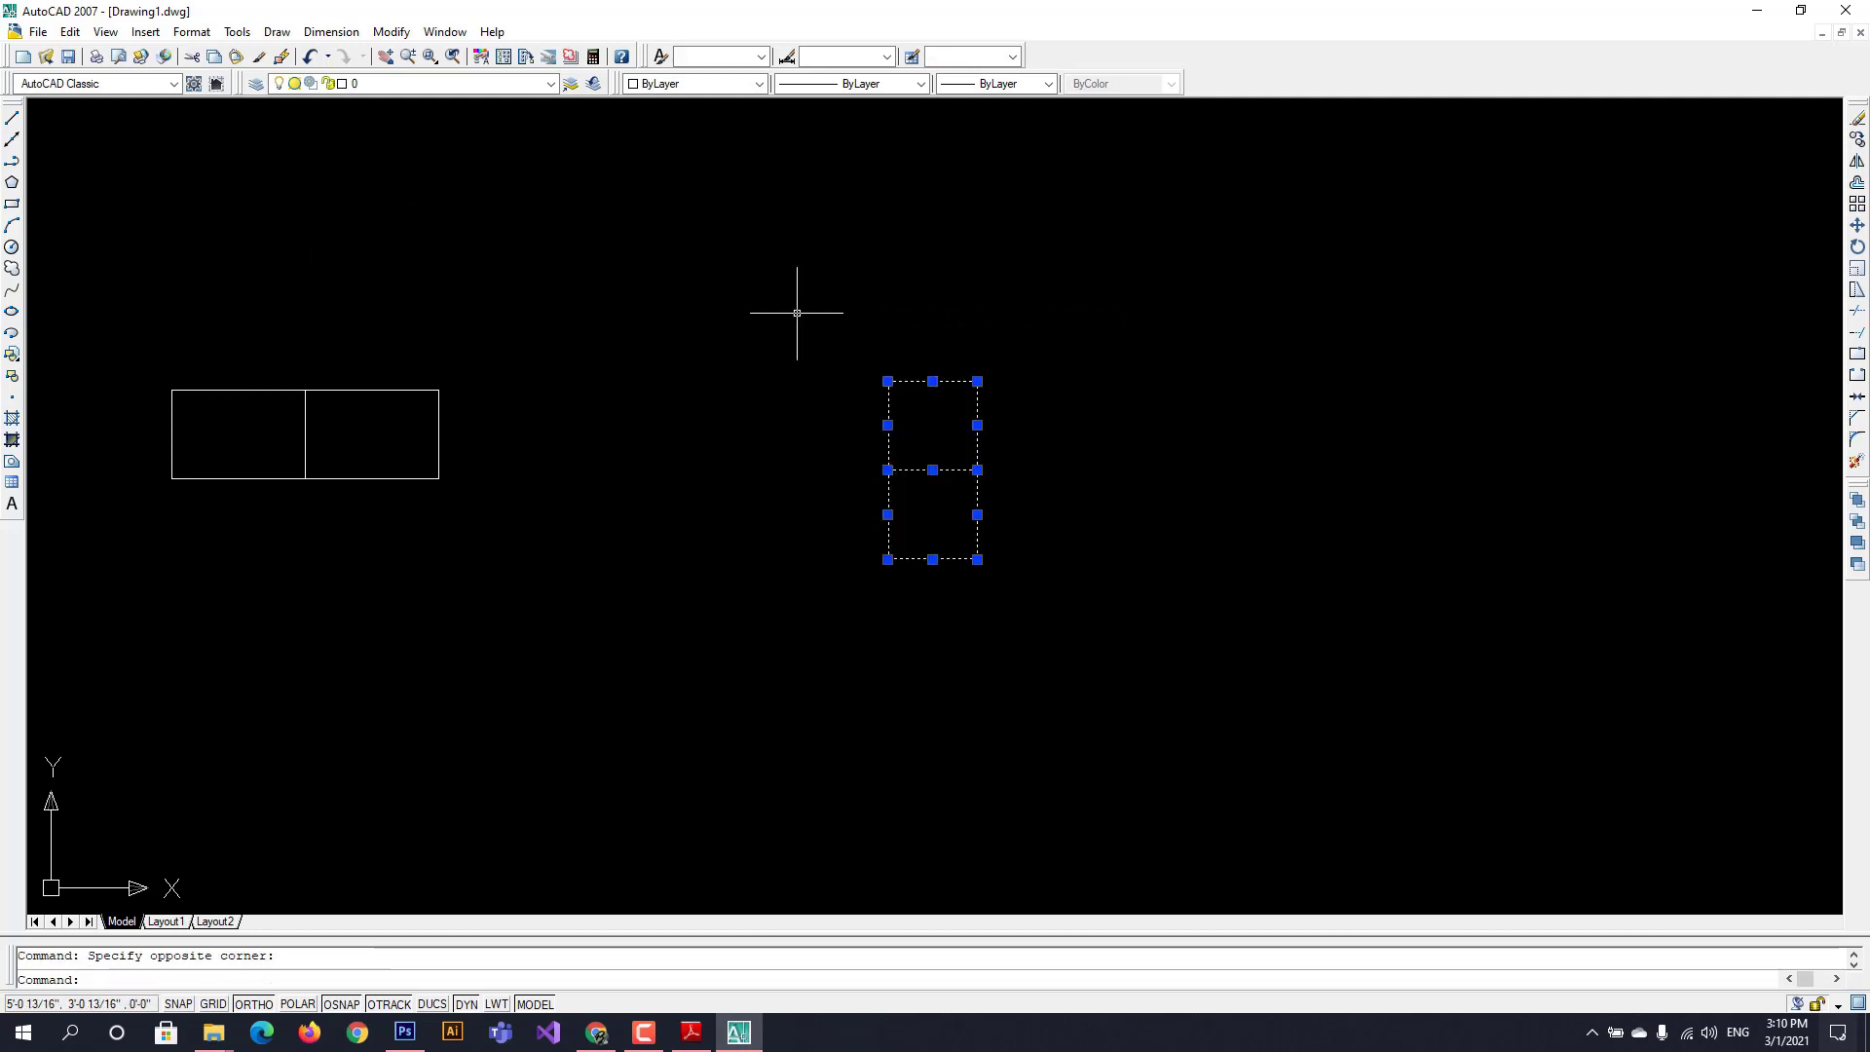
{"action": "key", "text": "ctrl+c"}
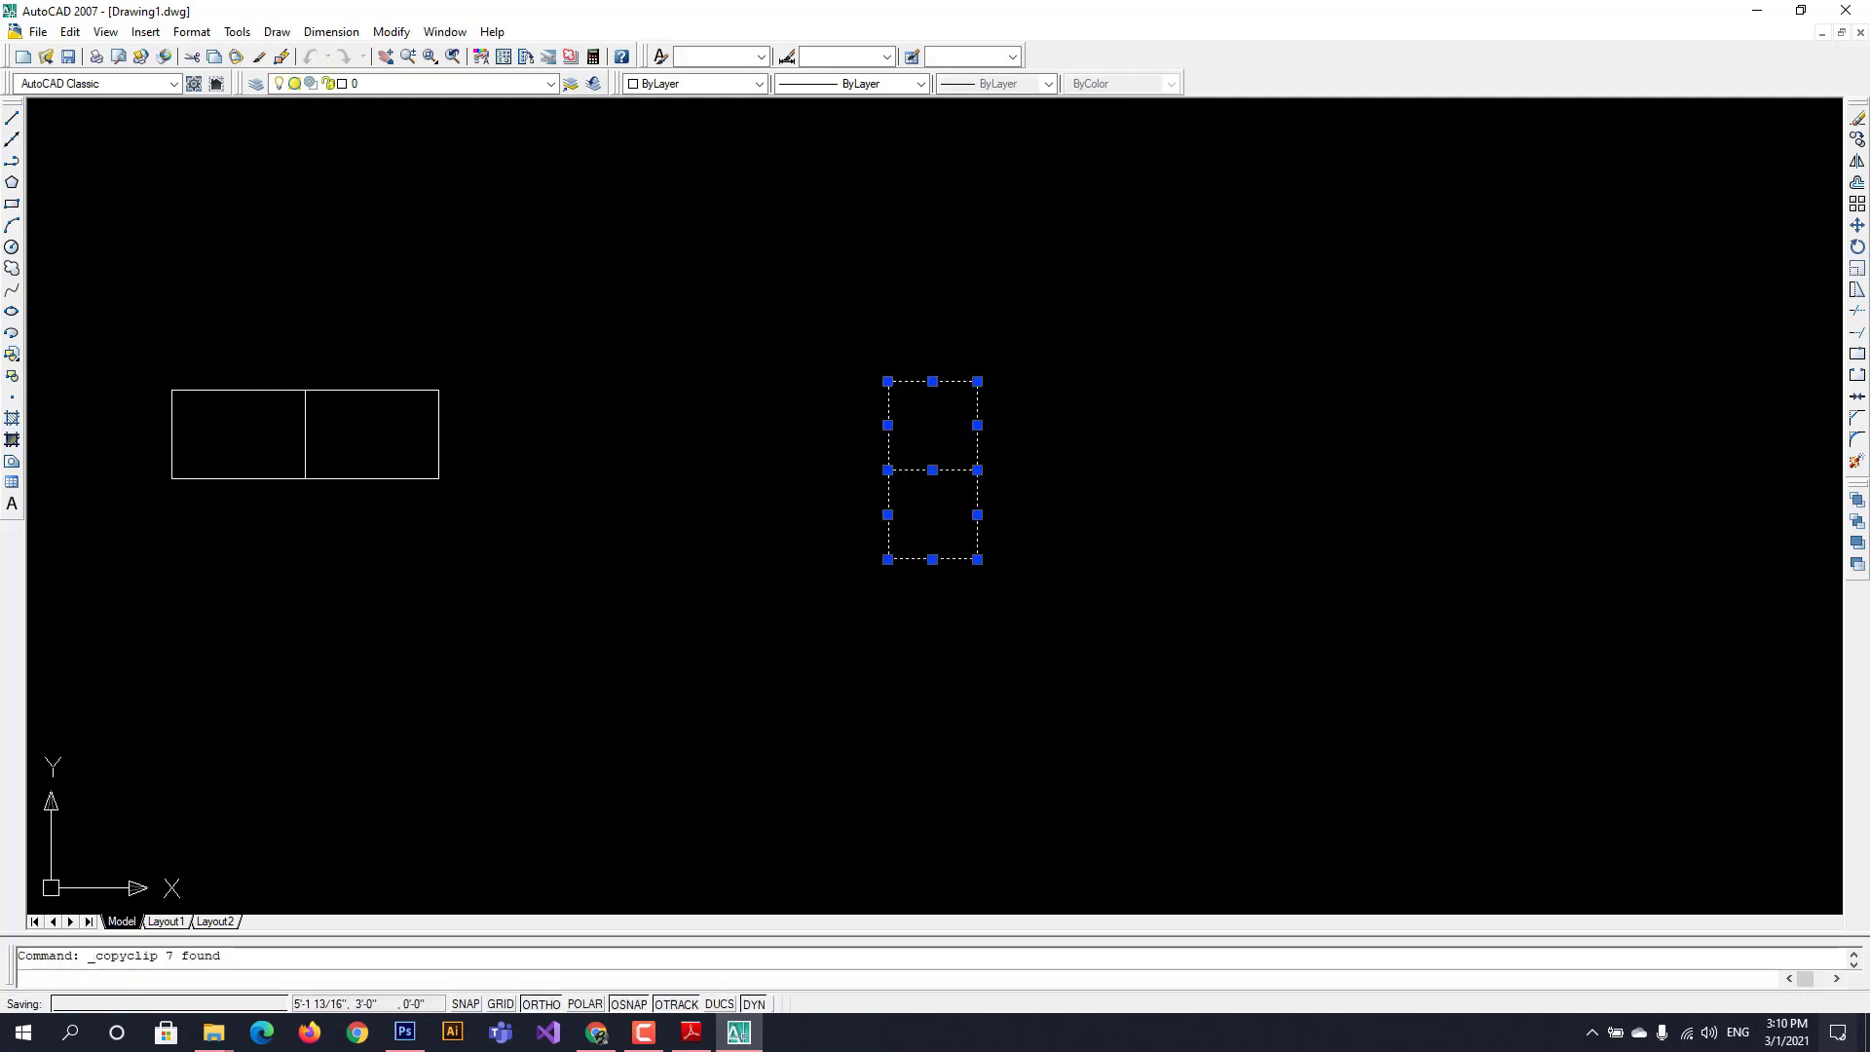
{"action": "left_click", "coordinate": [1170, 438]}
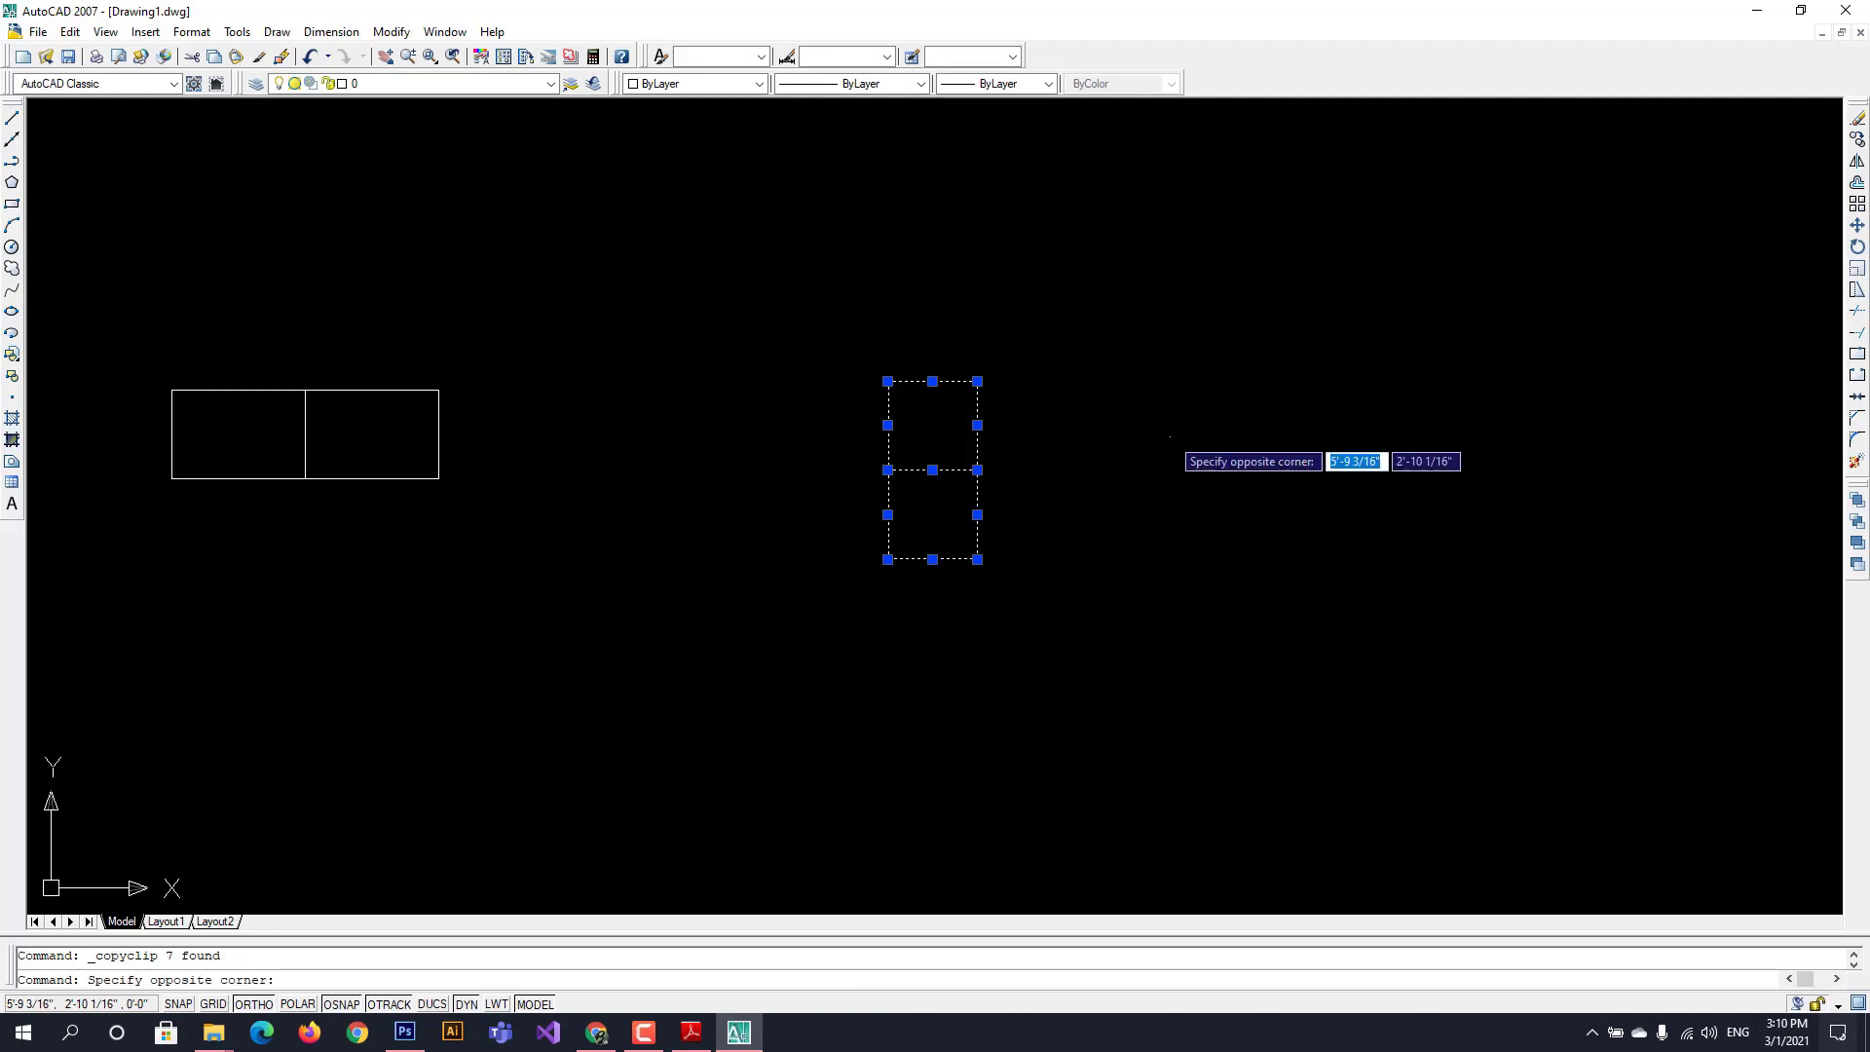
{"action": "key", "text": "ctrl+v"}
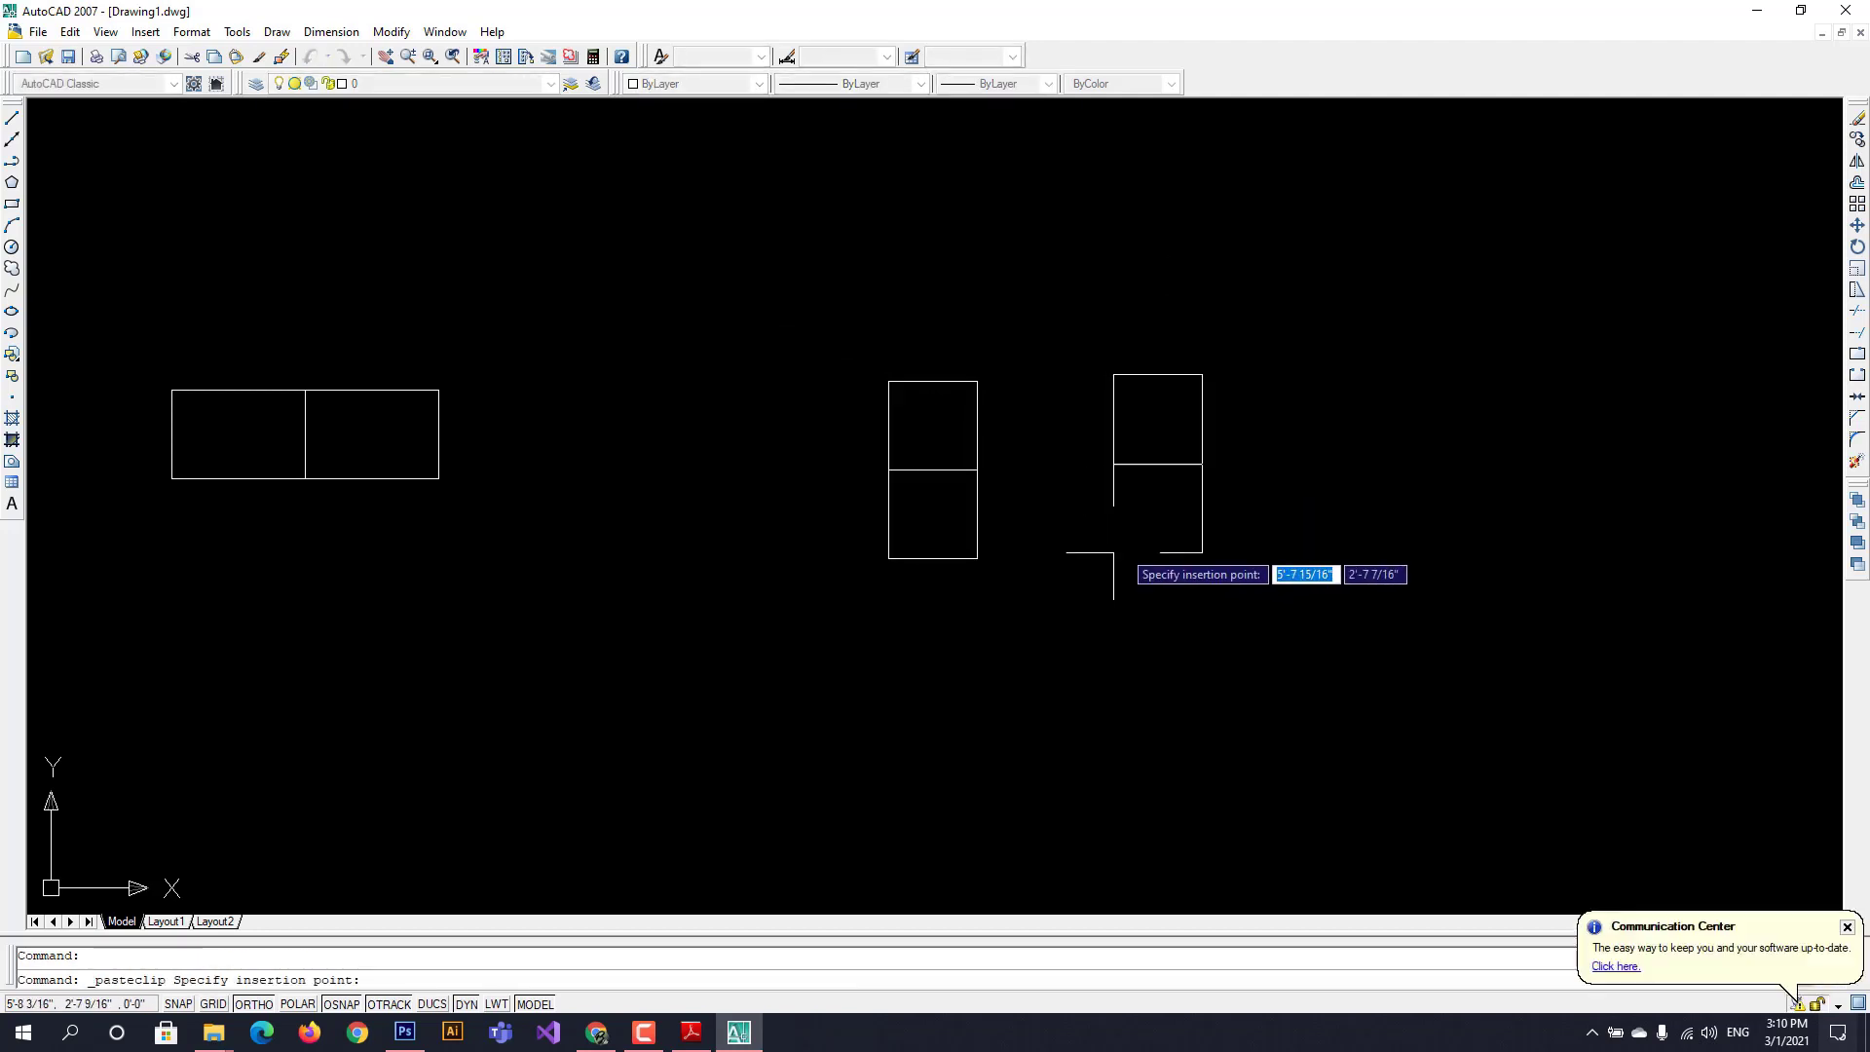
{"action": "left_click", "coordinate": [1123, 547]}
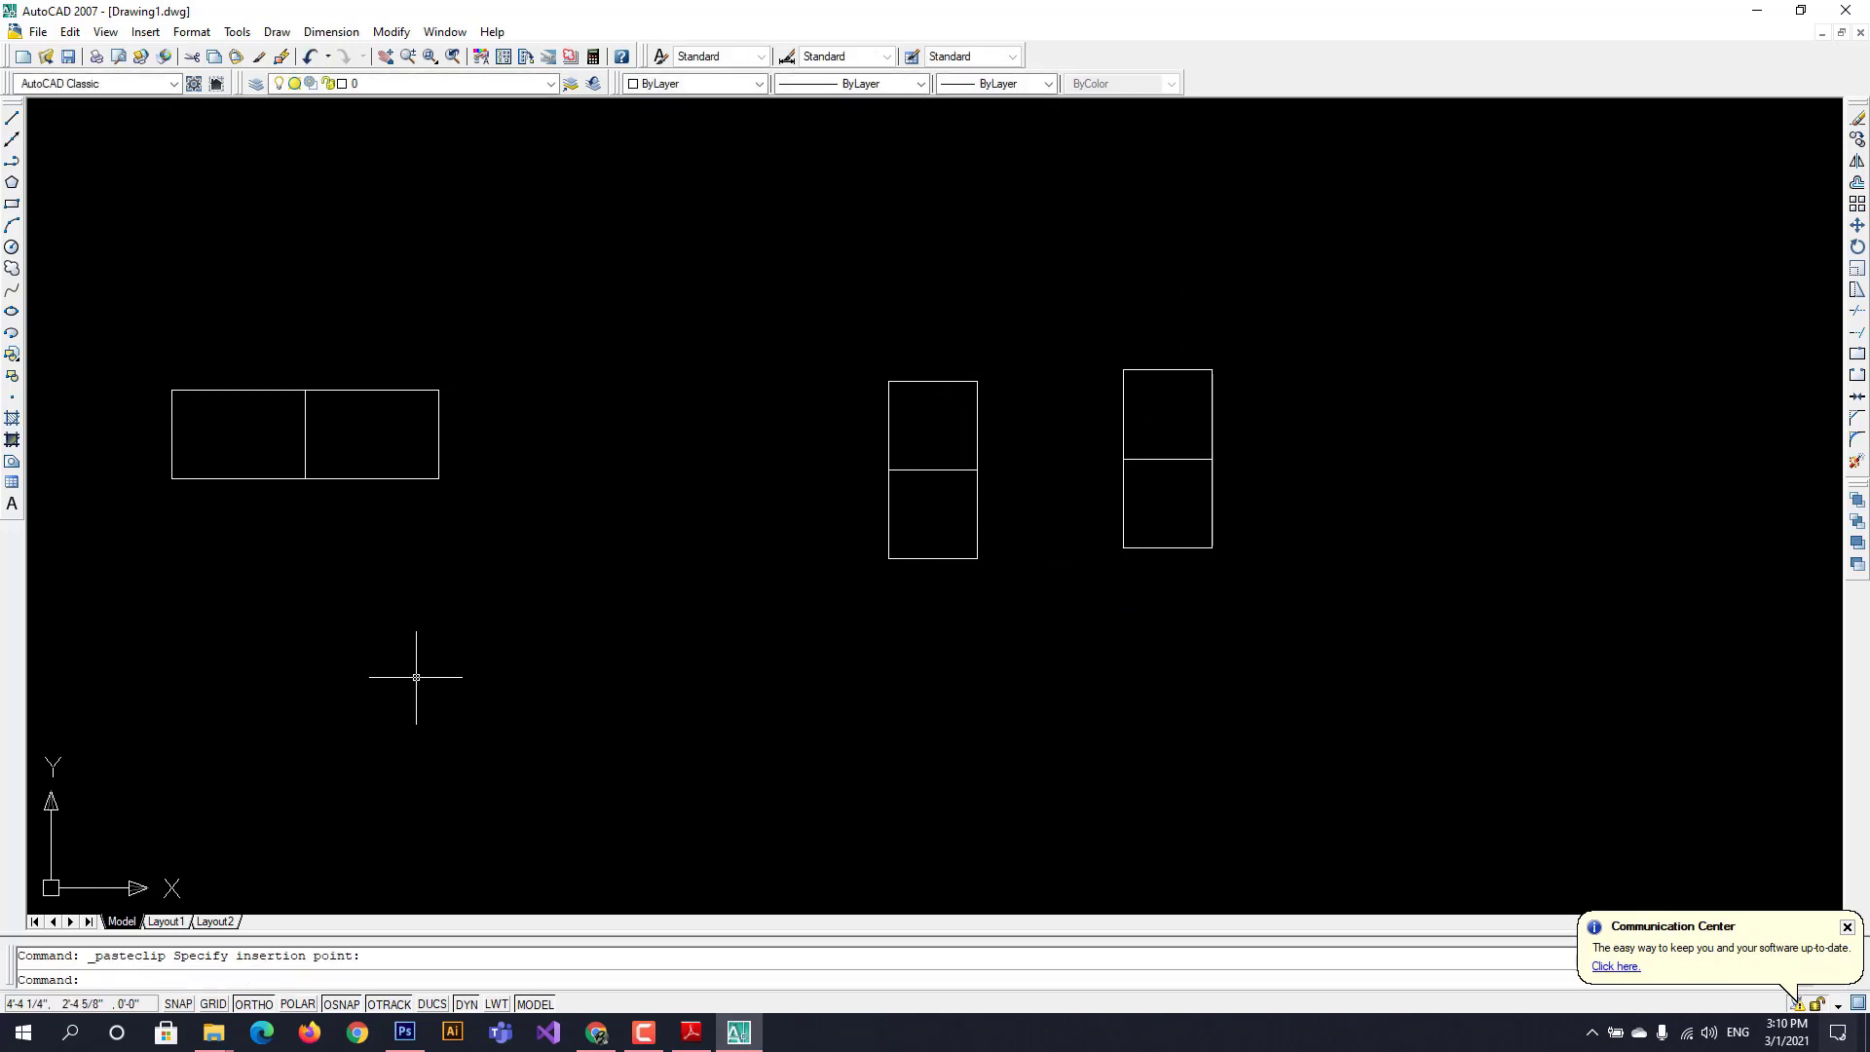
- Check the front view's shape and dimensions against the isometric projection in the PDF and return to the AutoCAD drawing
{"action": "left_click", "coordinate": [692, 1032]}
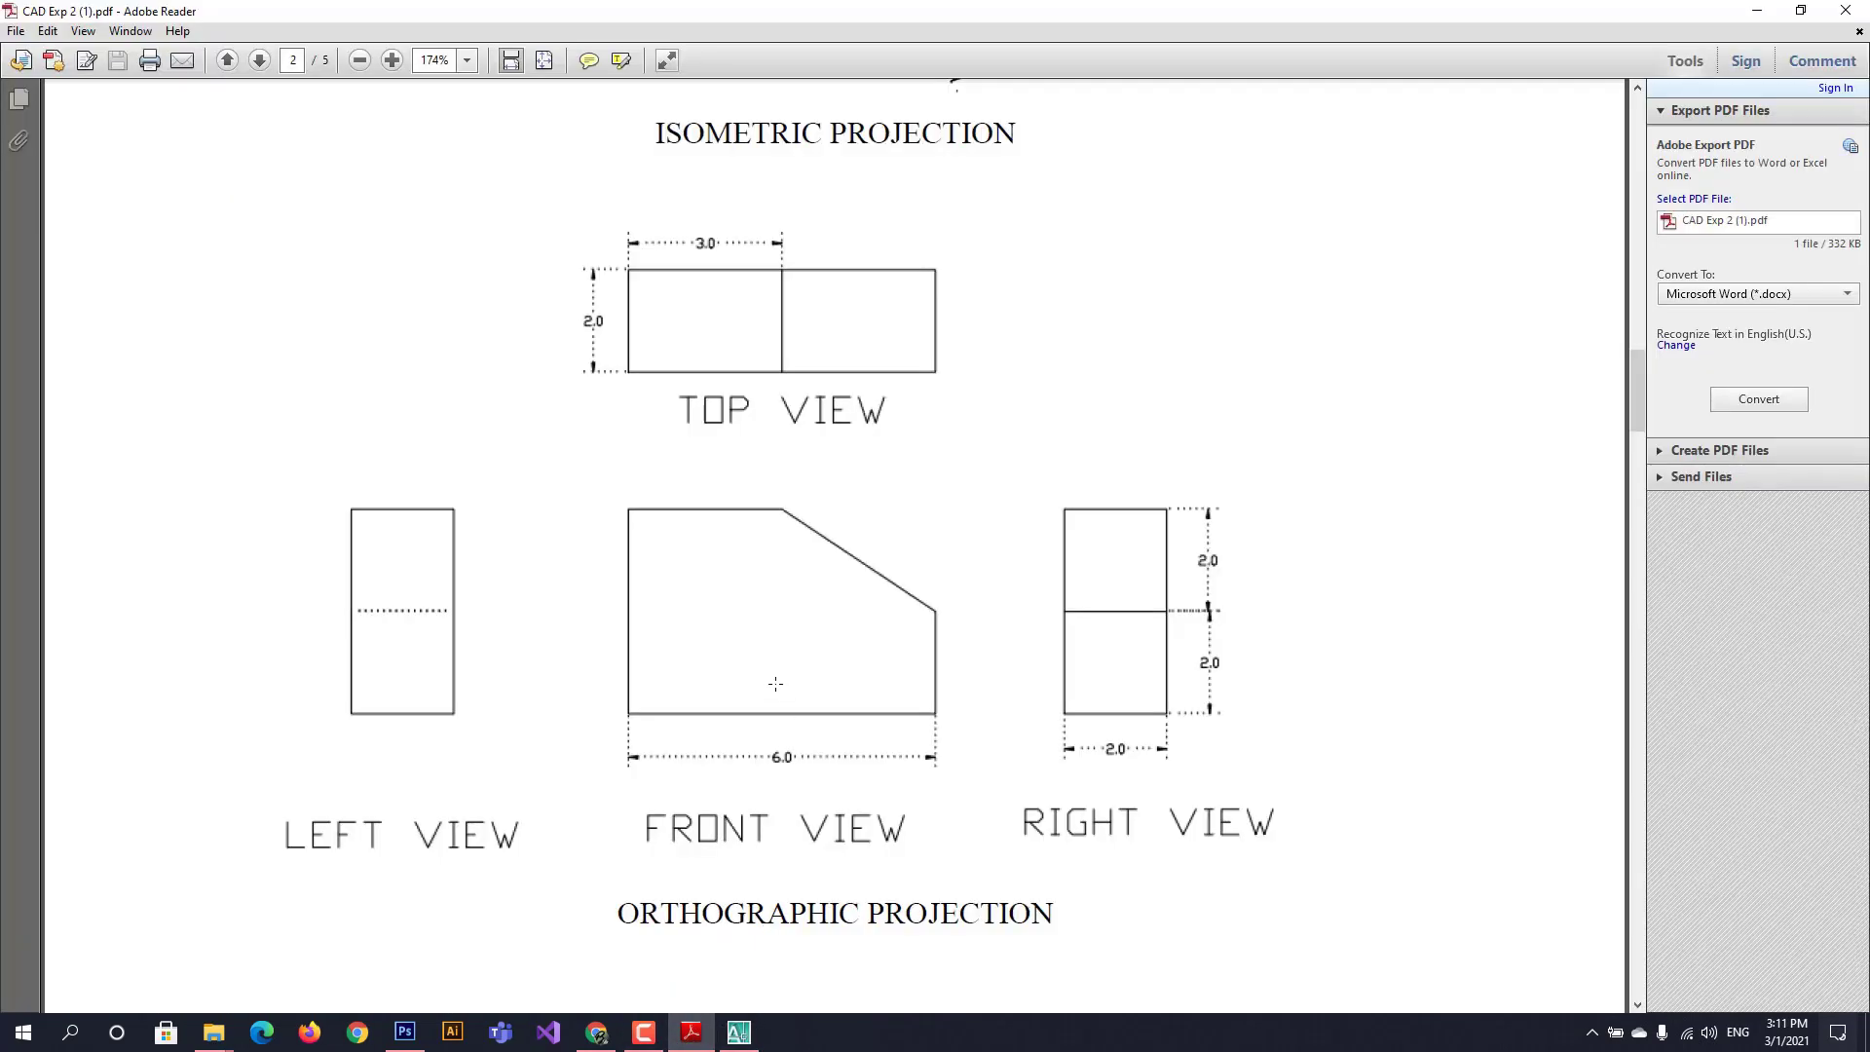
{"action": "scroll", "coordinate": [775, 675], "scroll_direction": "down", "scroll_amount": 1}
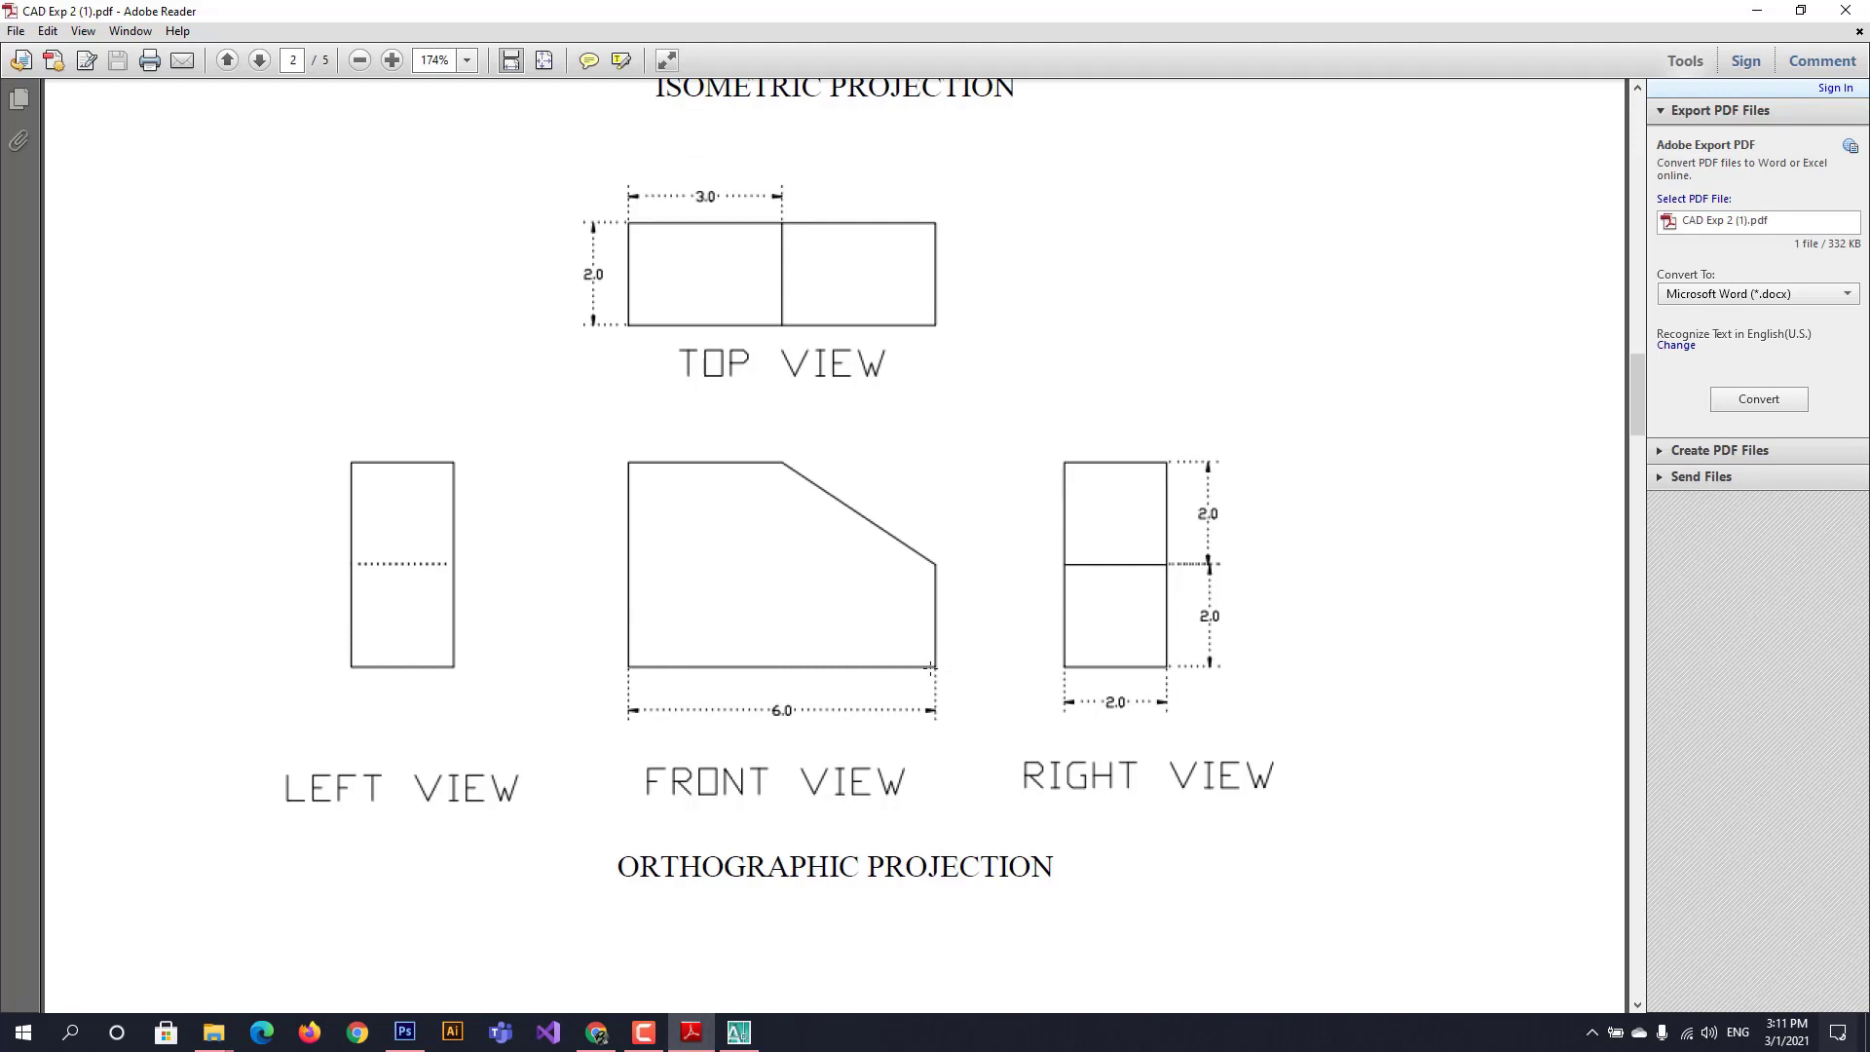
{"action": "scroll", "coordinate": [930, 668], "scroll_direction": "up", "scroll_amount": 10}
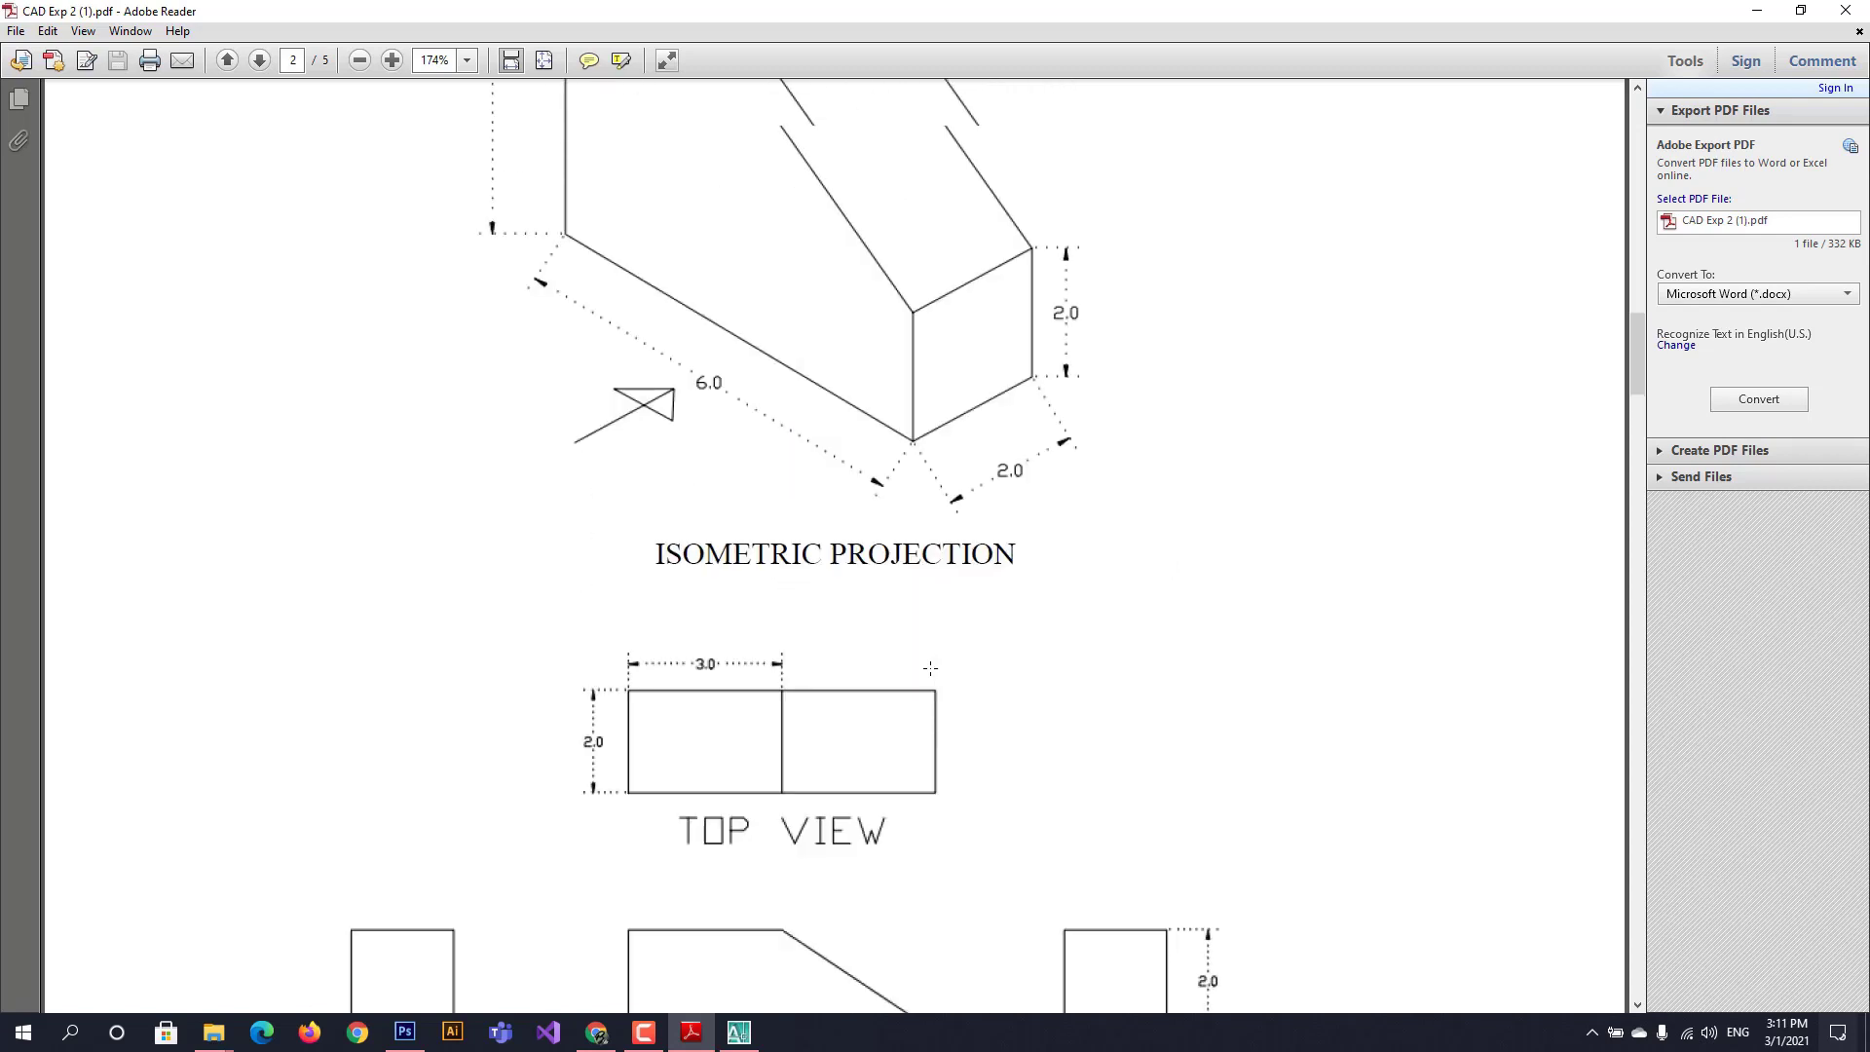
{"action": "scroll", "coordinate": [931, 668], "scroll_direction": "down", "scroll_amount": 8}
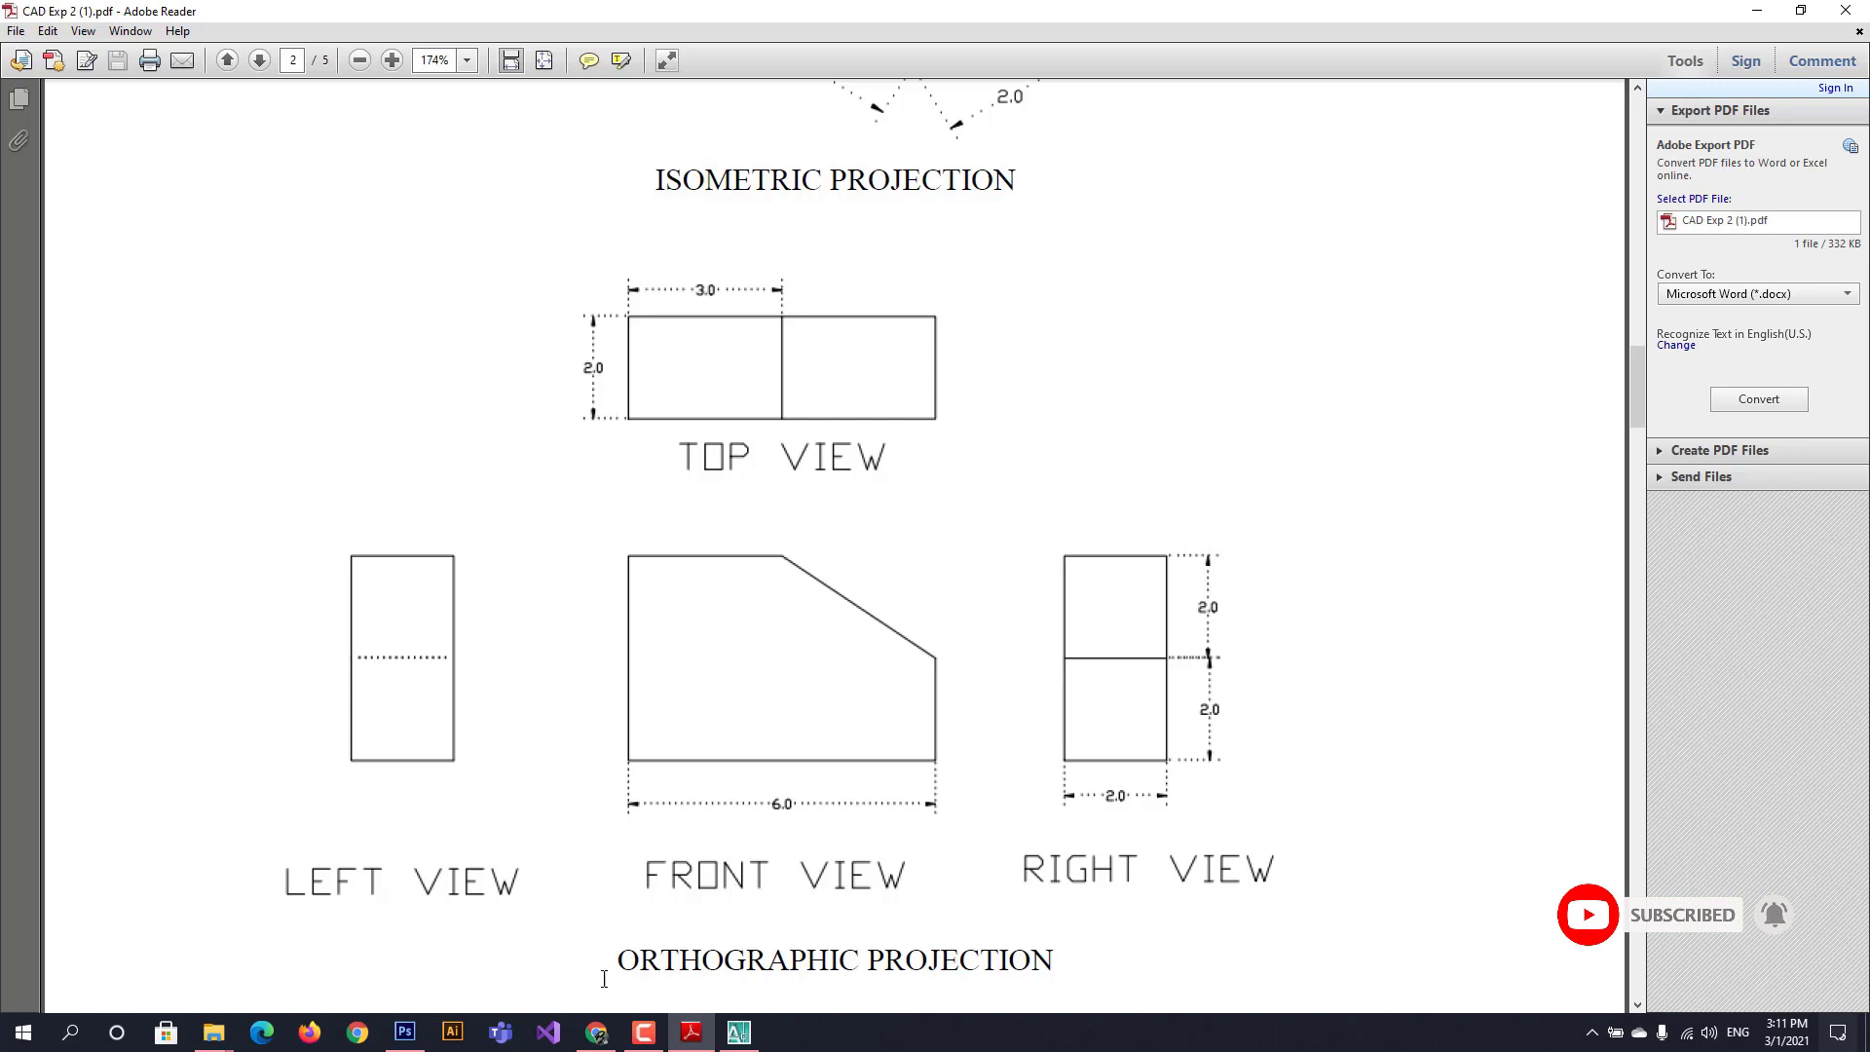
{"action": "left_click", "coordinate": [735, 1025]}
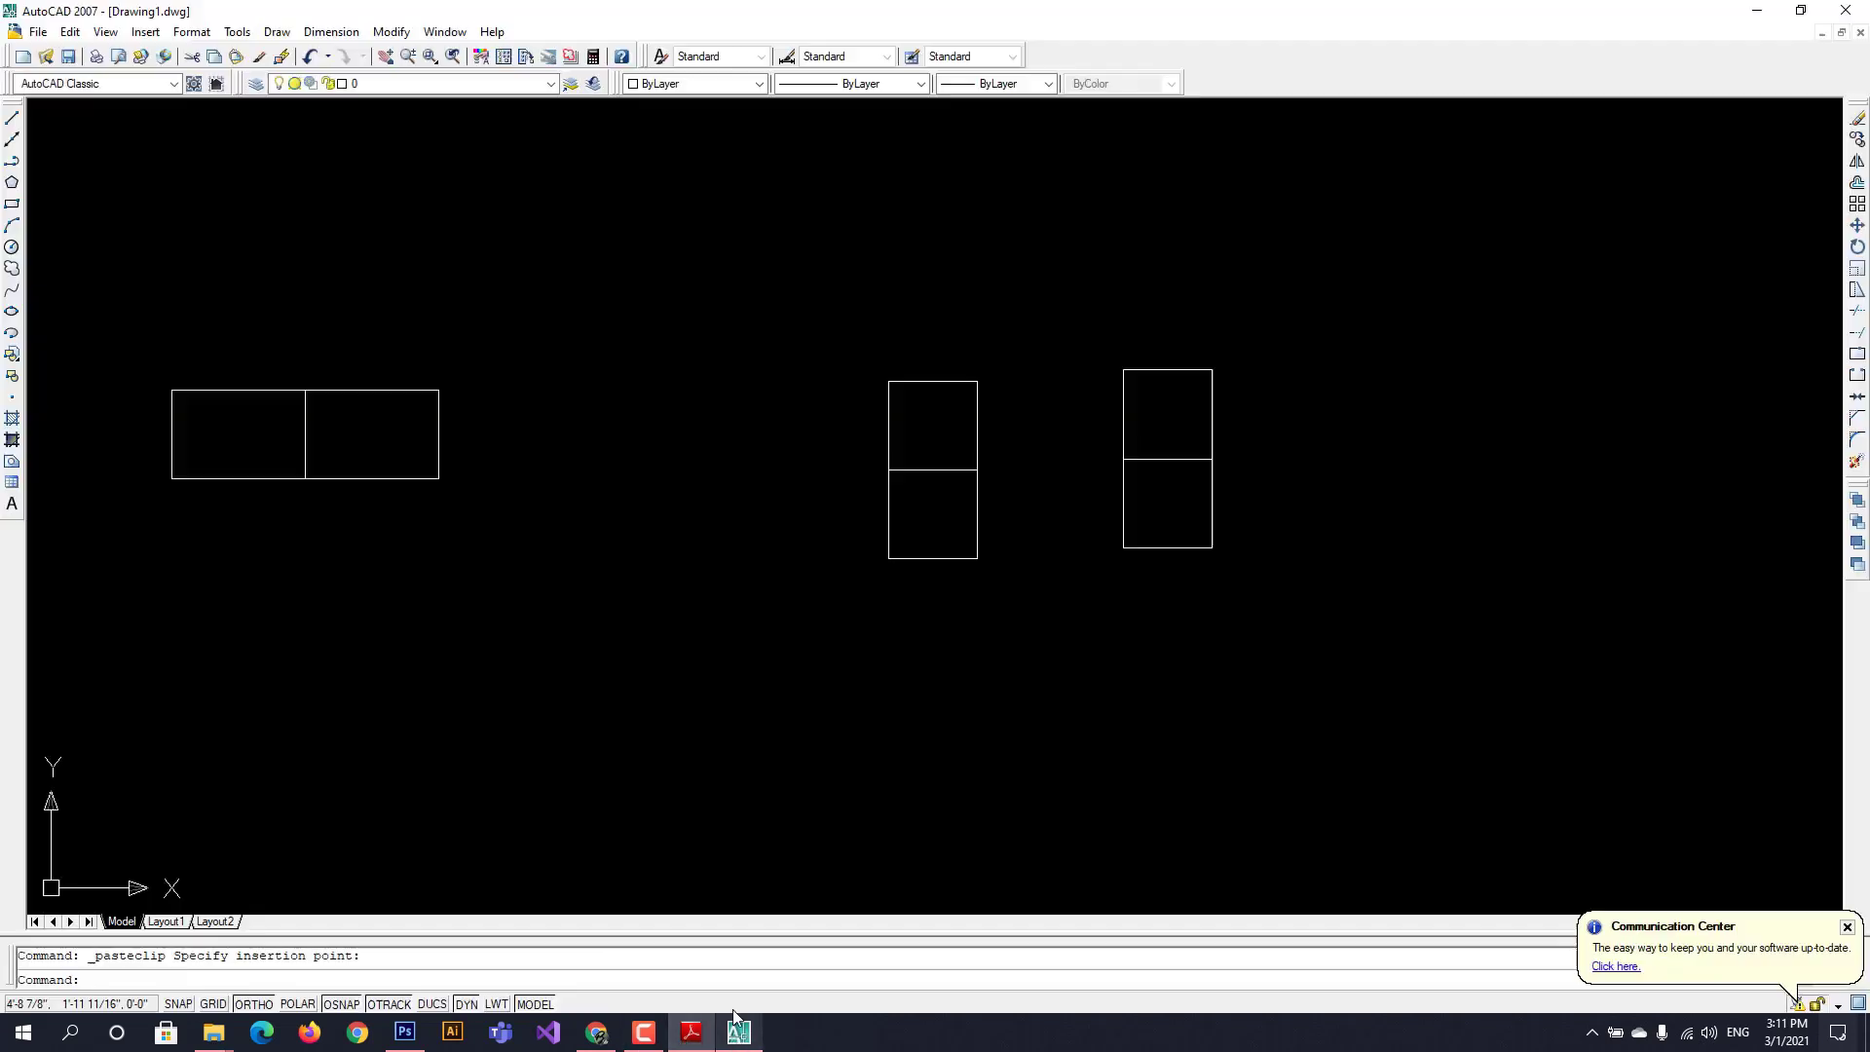
- Start the front view below the top view with a base line 6 units right and a right edge 2 units up
{"action": "left_click", "coordinate": [12, 118]}
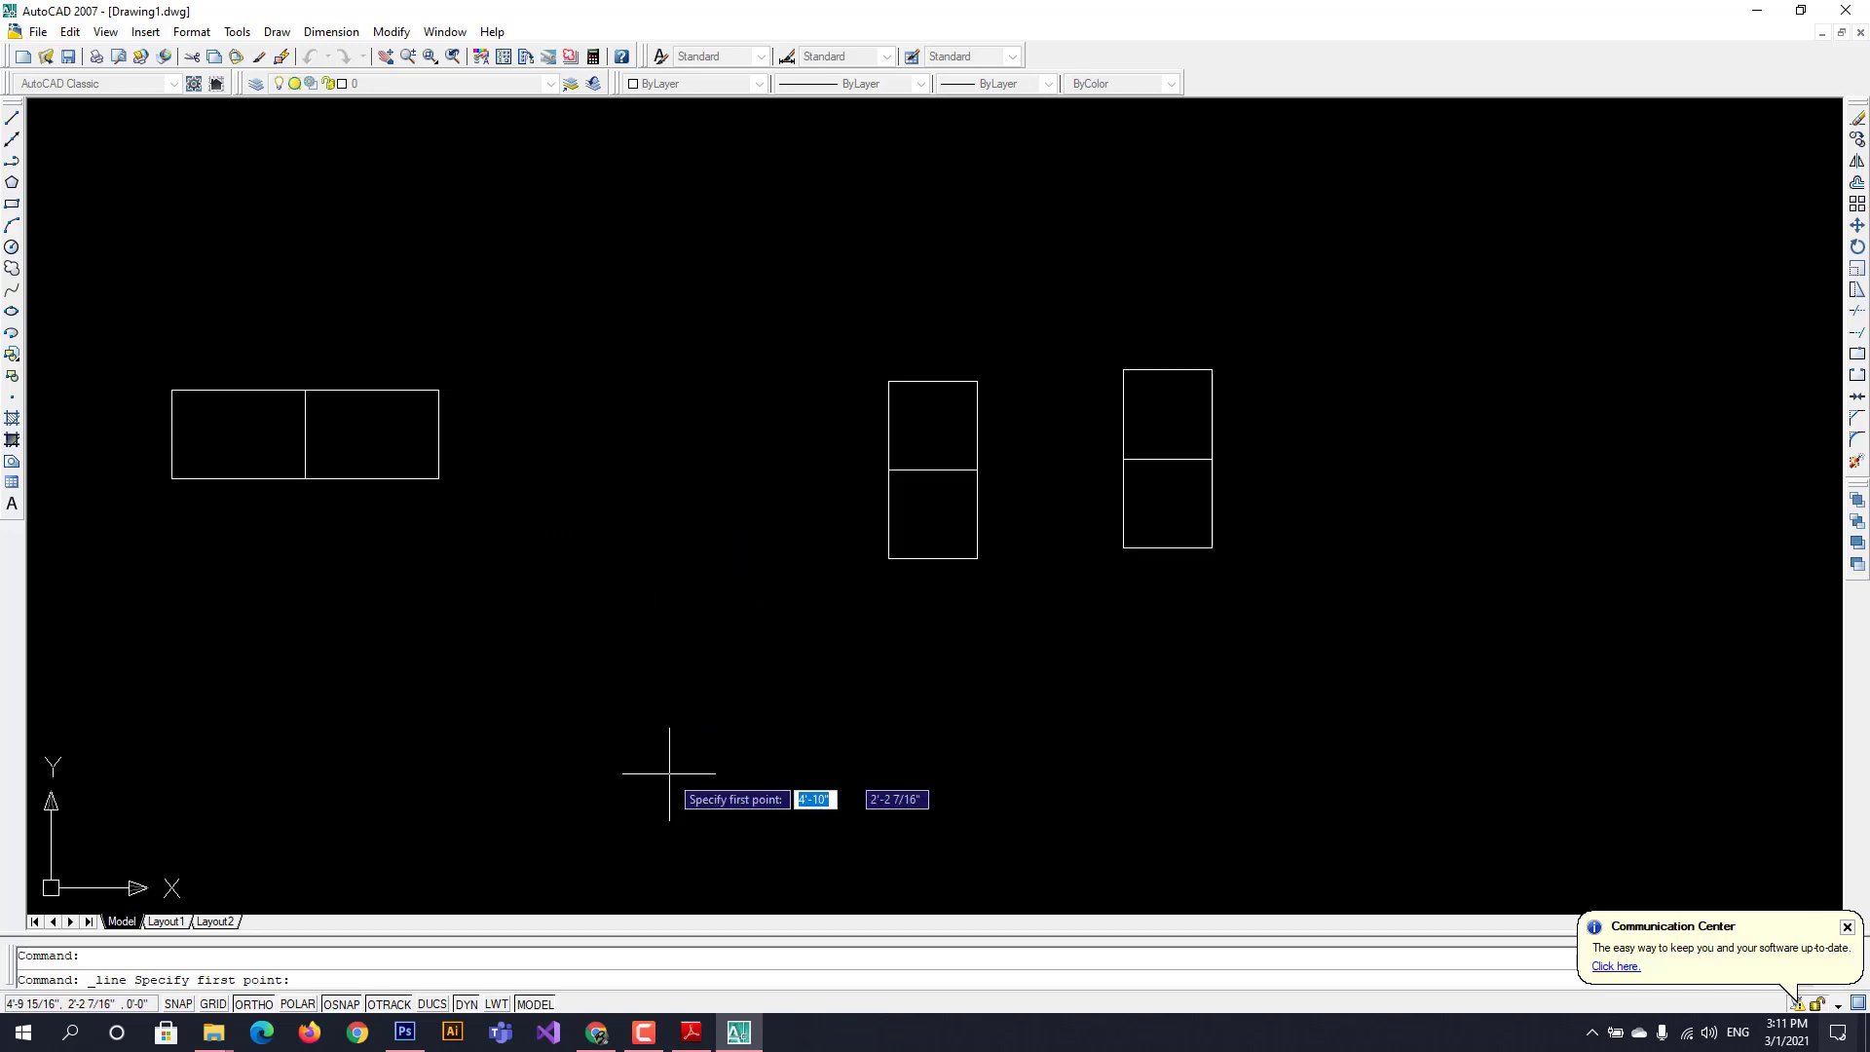
{"action": "left_click", "coordinate": [305, 791]}
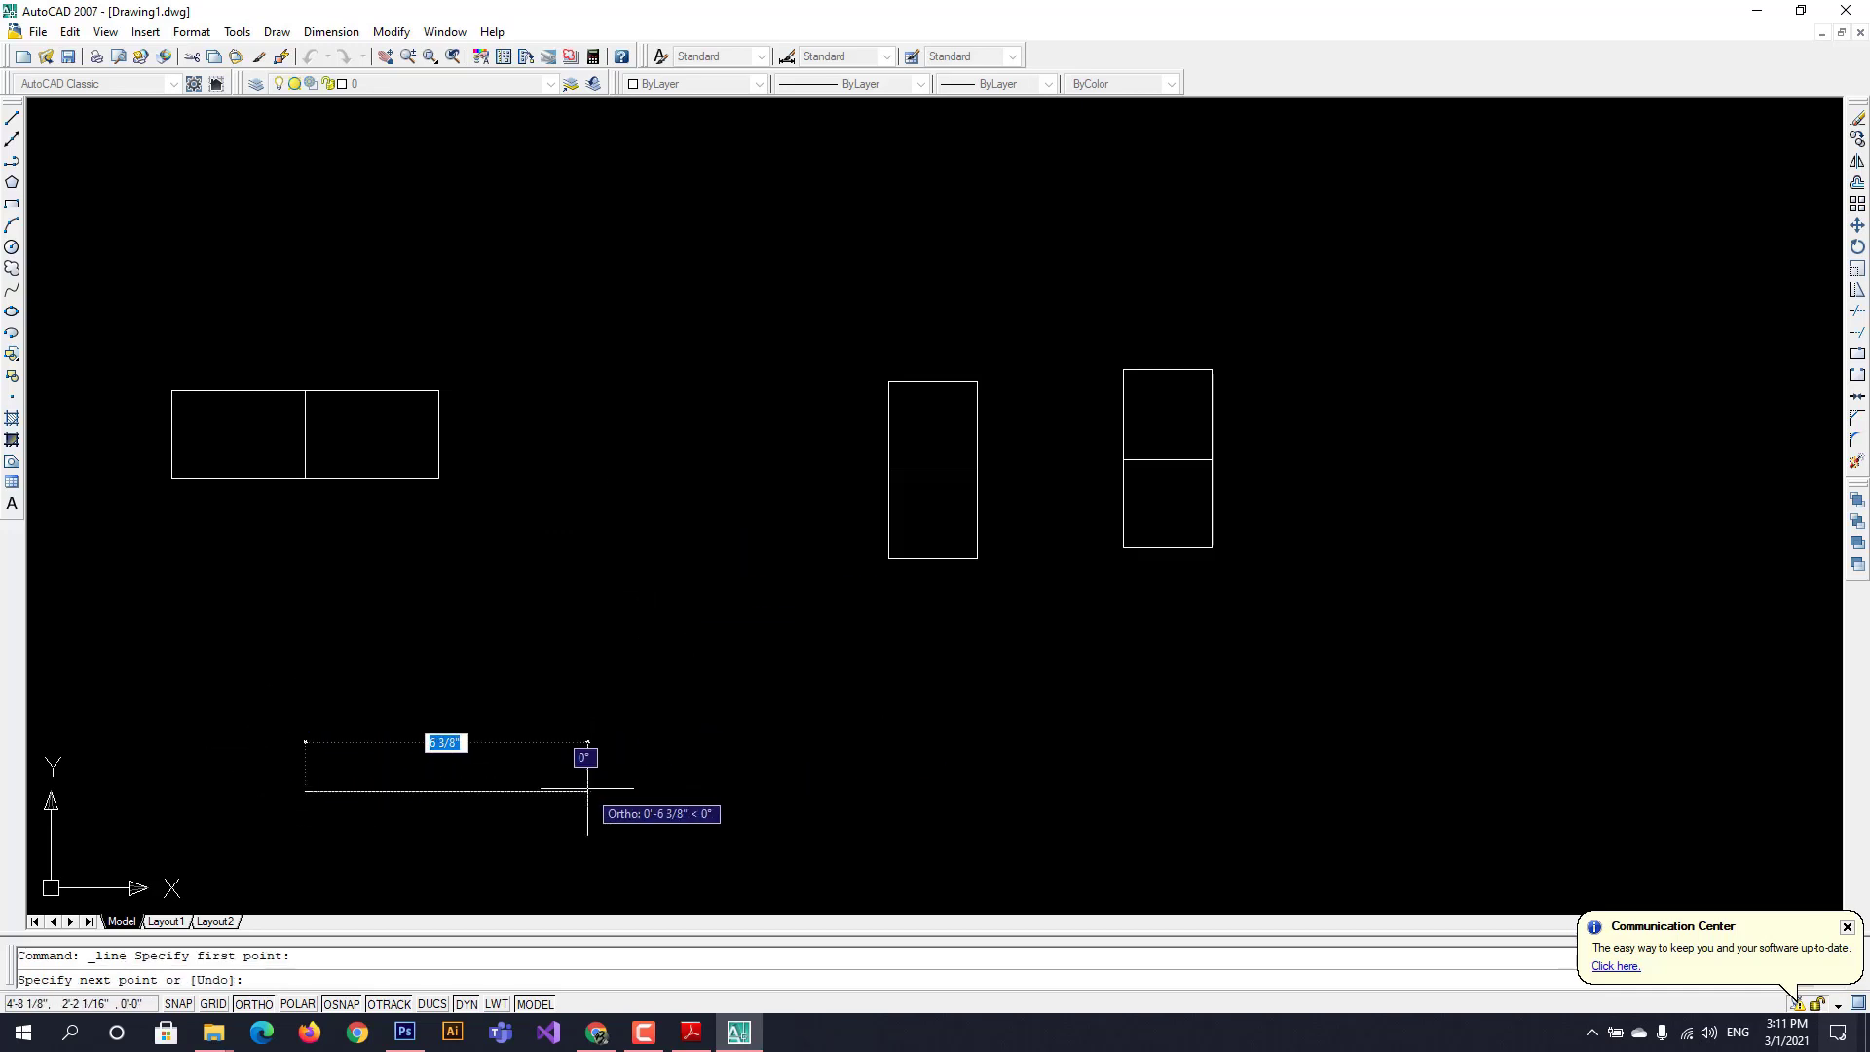
{"action": "type", "text": "6"}
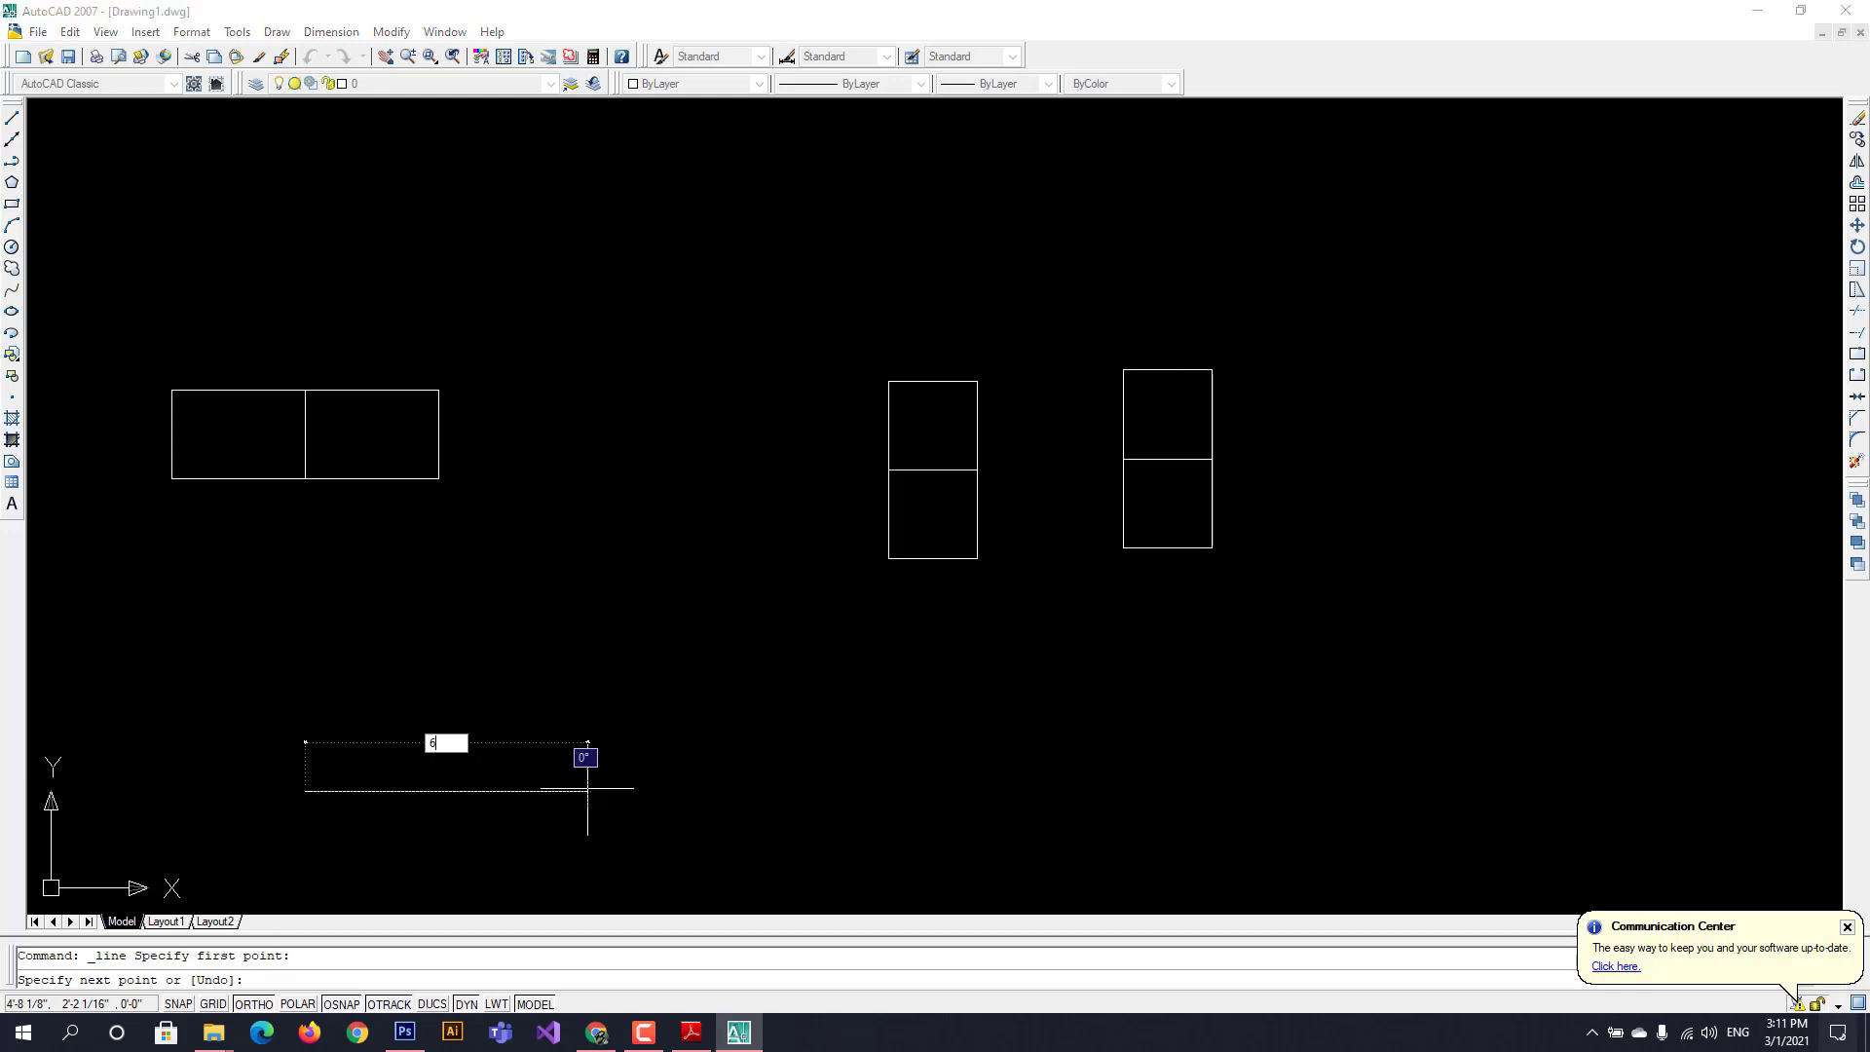
{"action": "key", "text": "Return"}
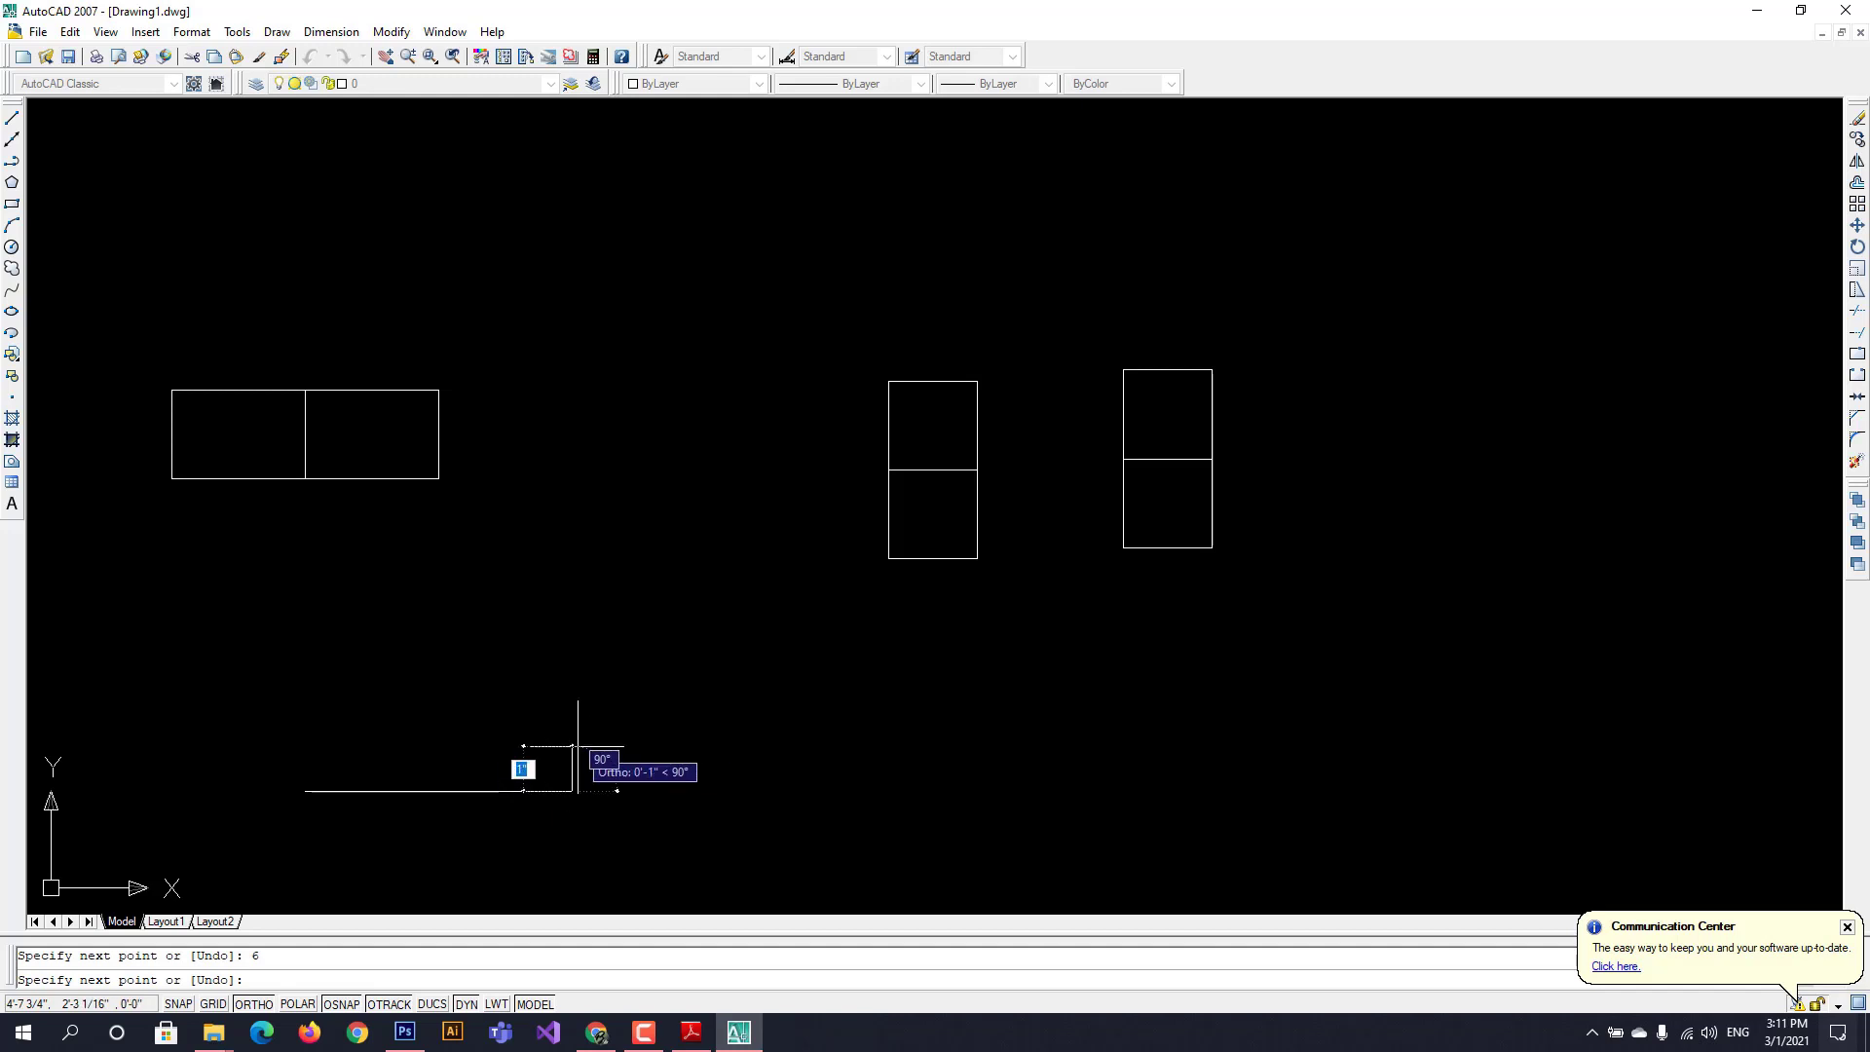
{"action": "type", "text": "2"}
{"action": "key", "text": "Return"}
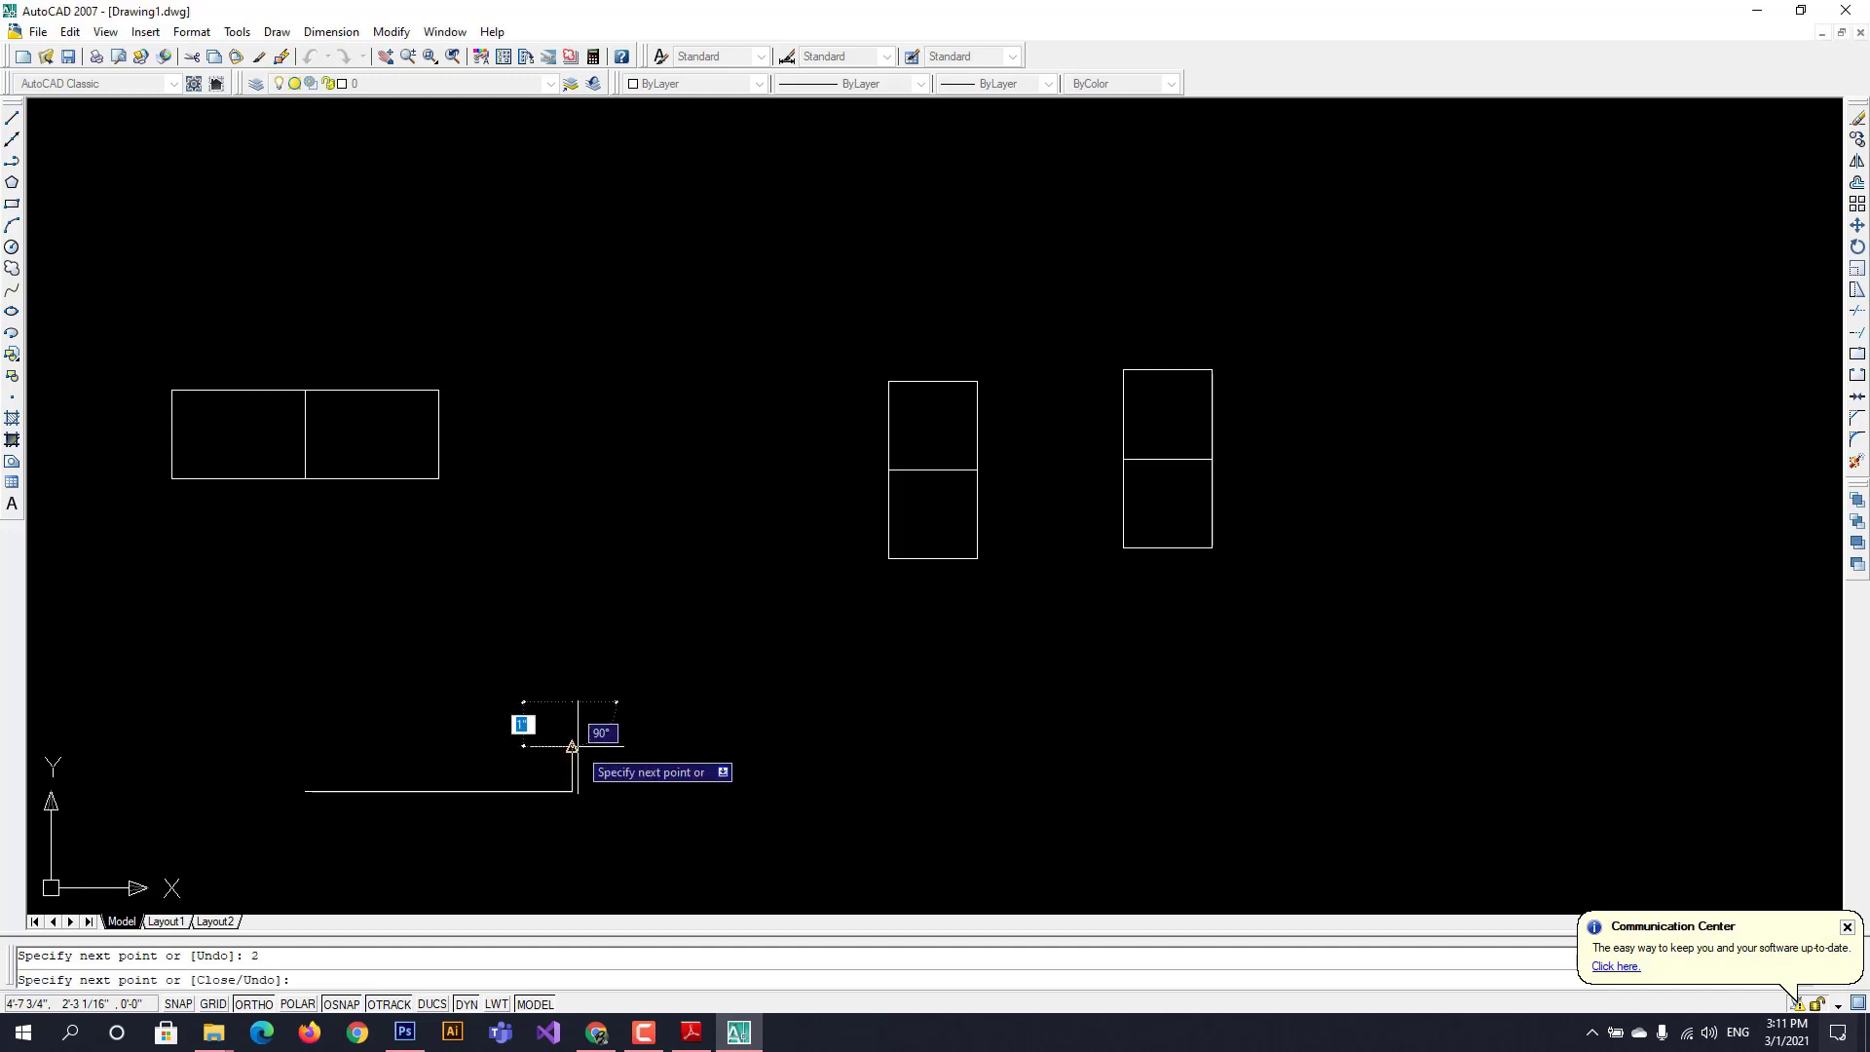
{"action": "key", "text": "Escape"}
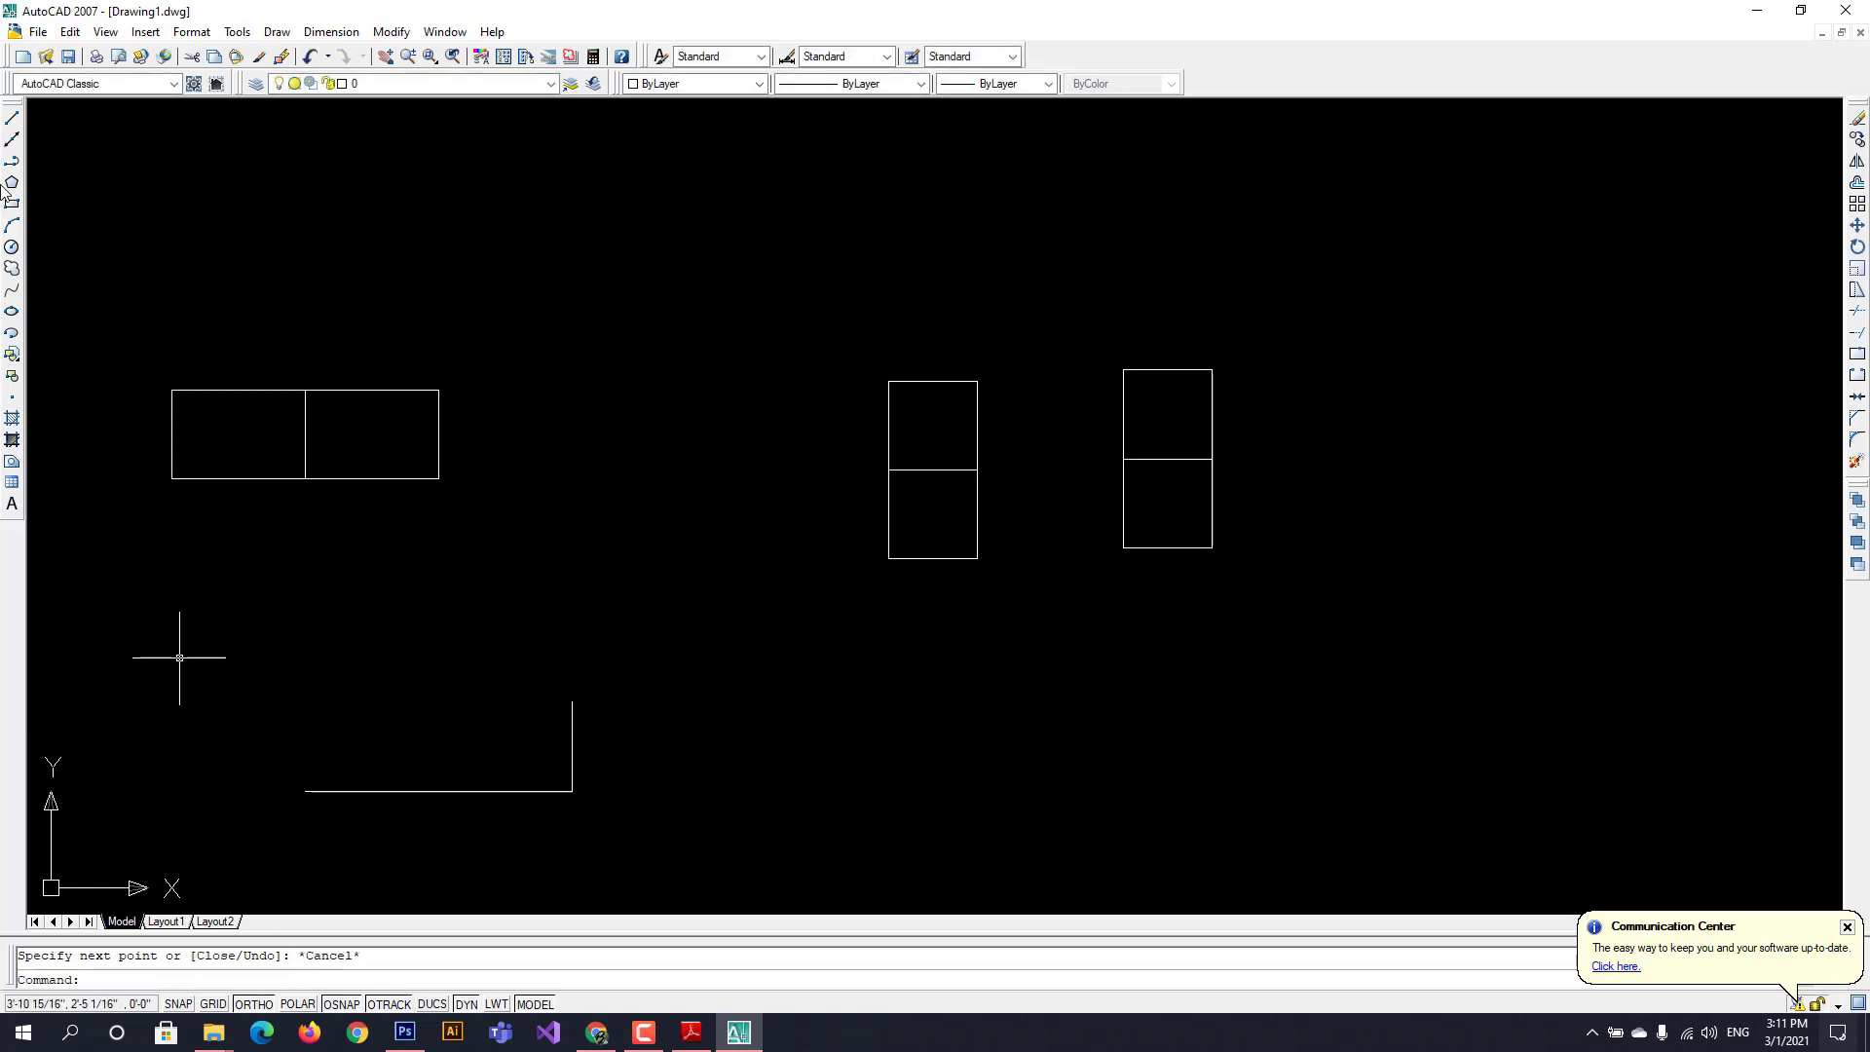
- Draw the front view's left edge 4 units up from the base line's left end and its top edge 3 units right
{"action": "left_click", "coordinate": [10, 121]}
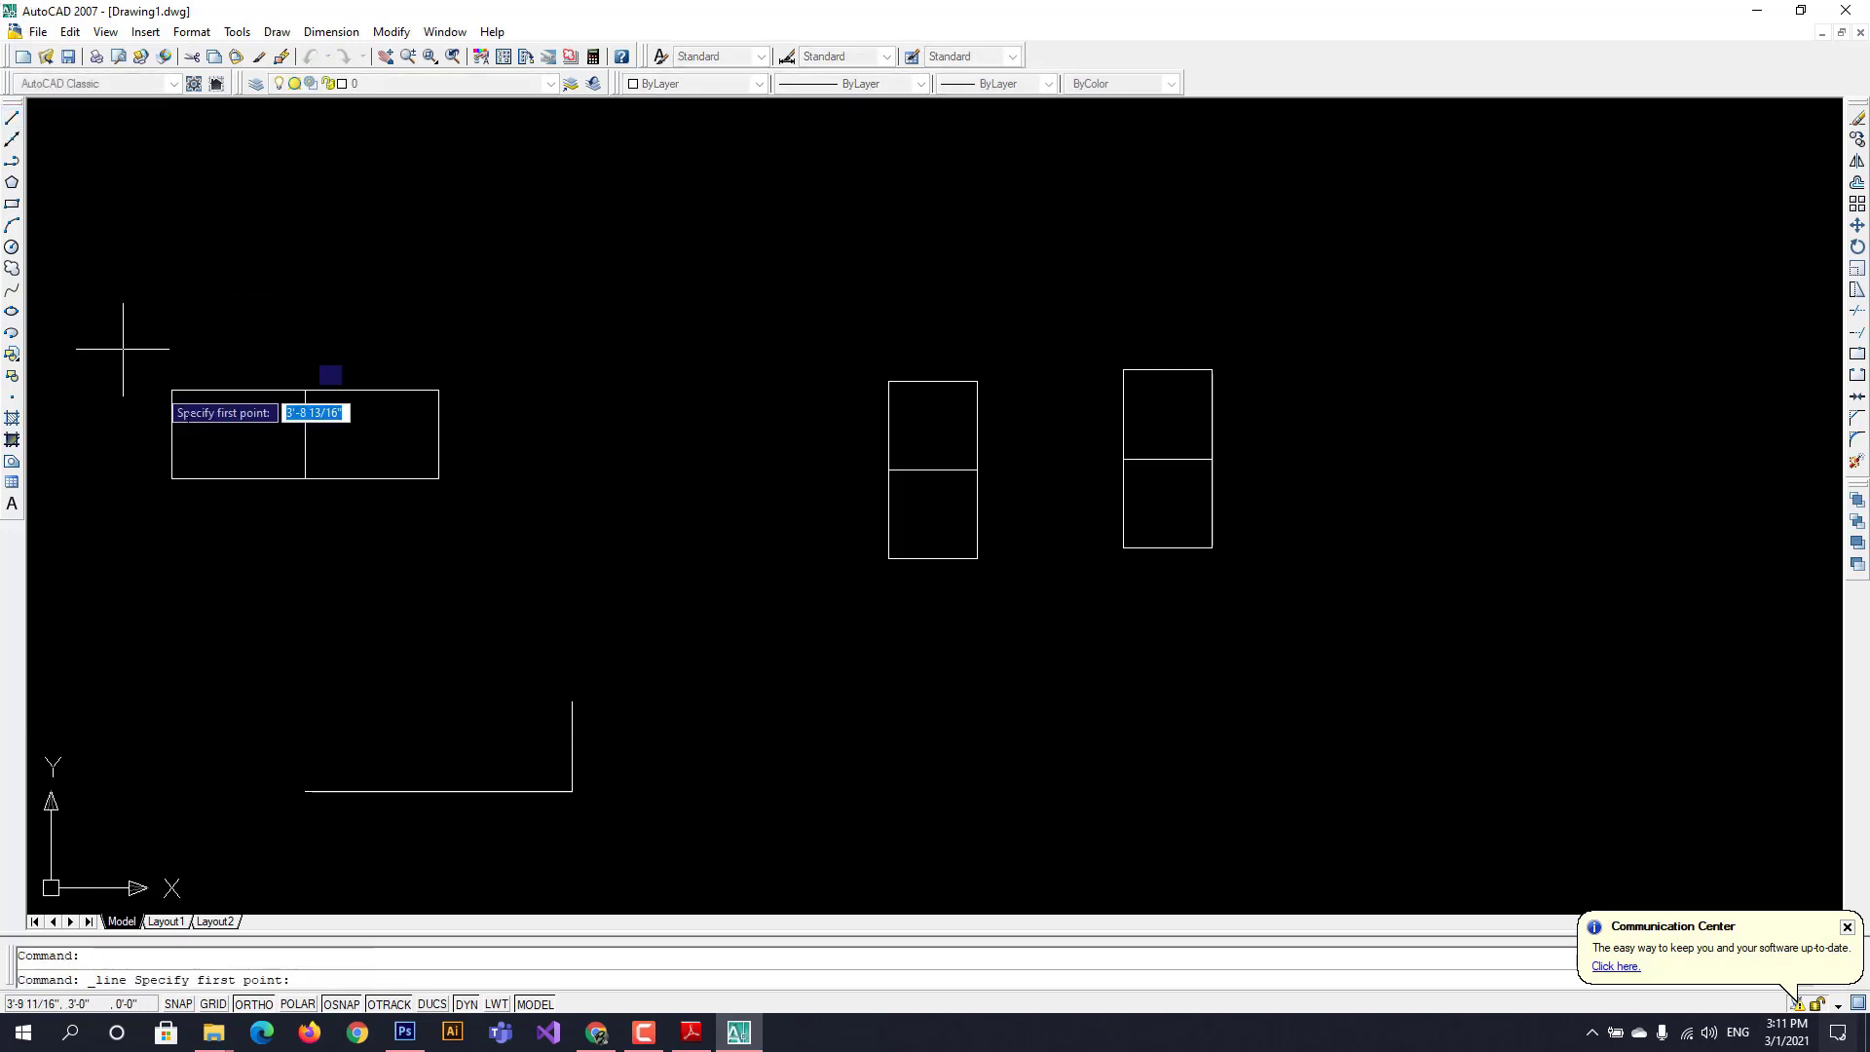
{"action": "left_click", "coordinate": [305, 791]}
{"action": "type", "text": "4"}
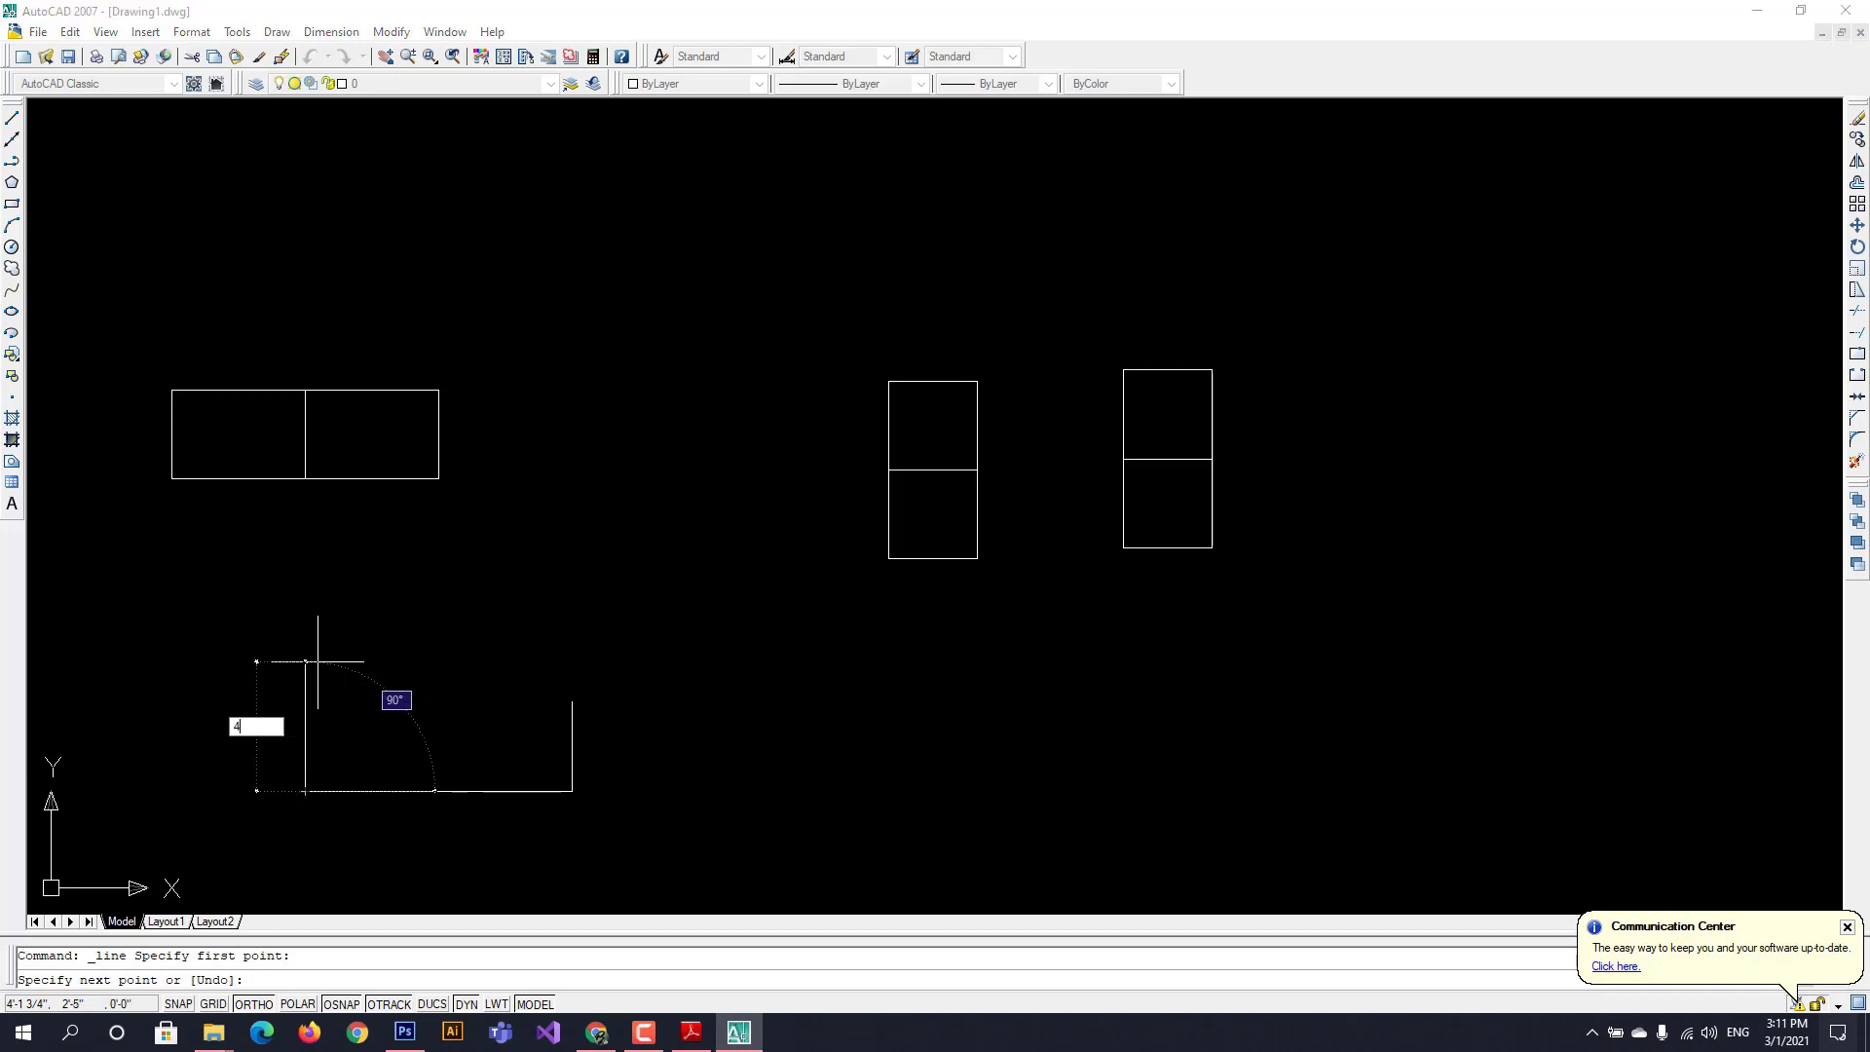
{"action": "key", "text": "Return"}
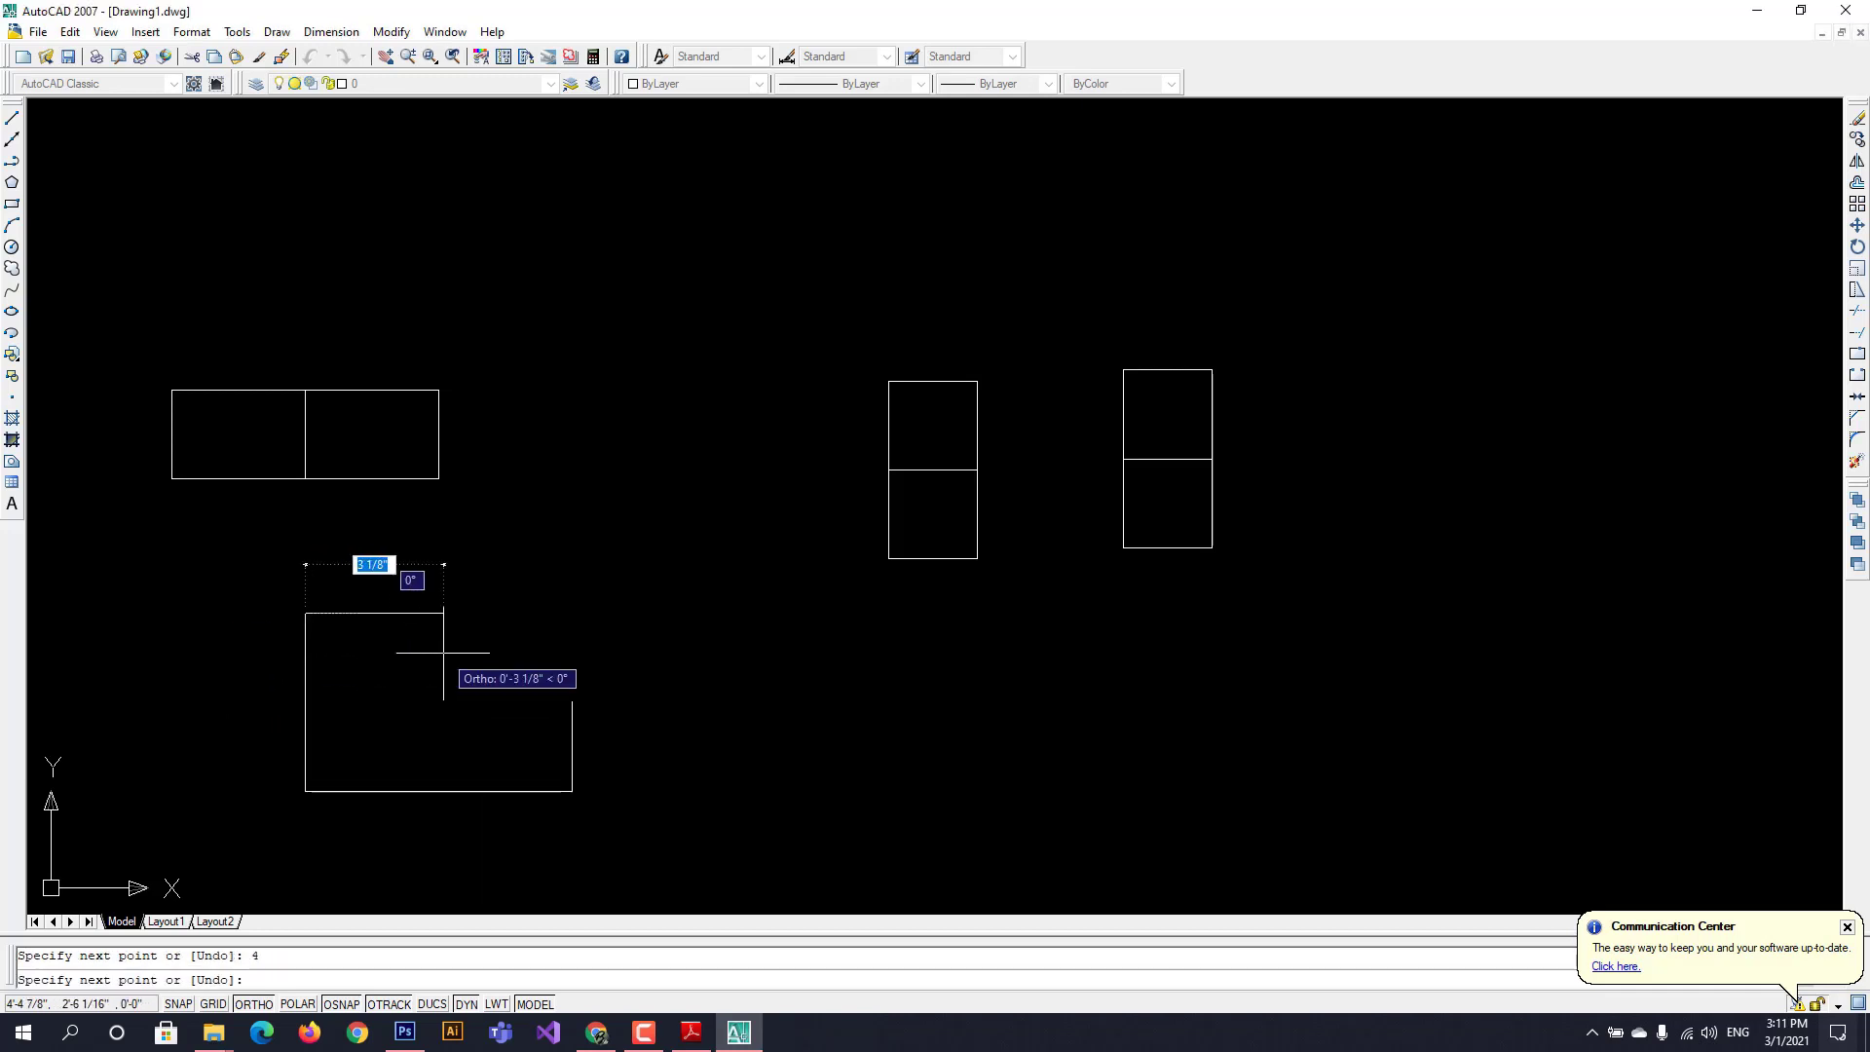
{"action": "type", "text": "3"}
{"action": "key", "text": "Return"}
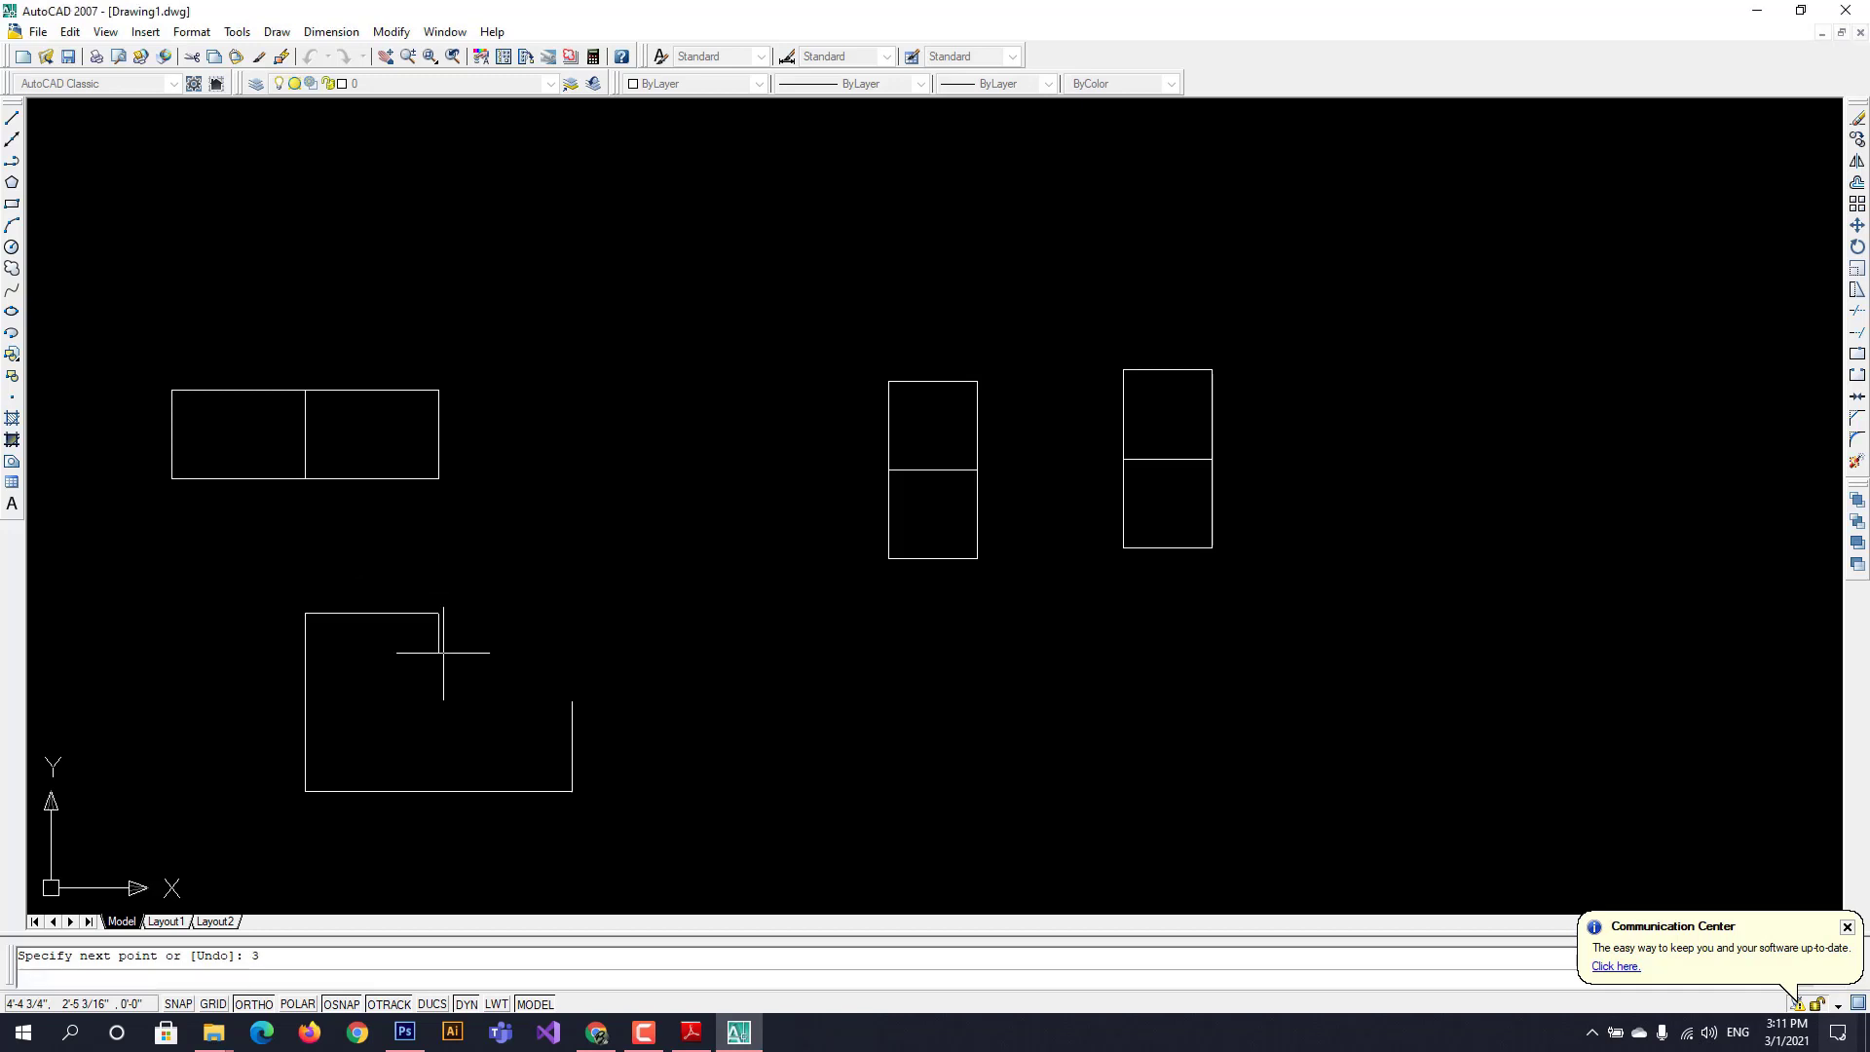
- Turn Ortho off and close the front view with a sloped line from the top edge's end to the right edge's upper end
{"action": "left_click", "coordinate": [255, 1004]}
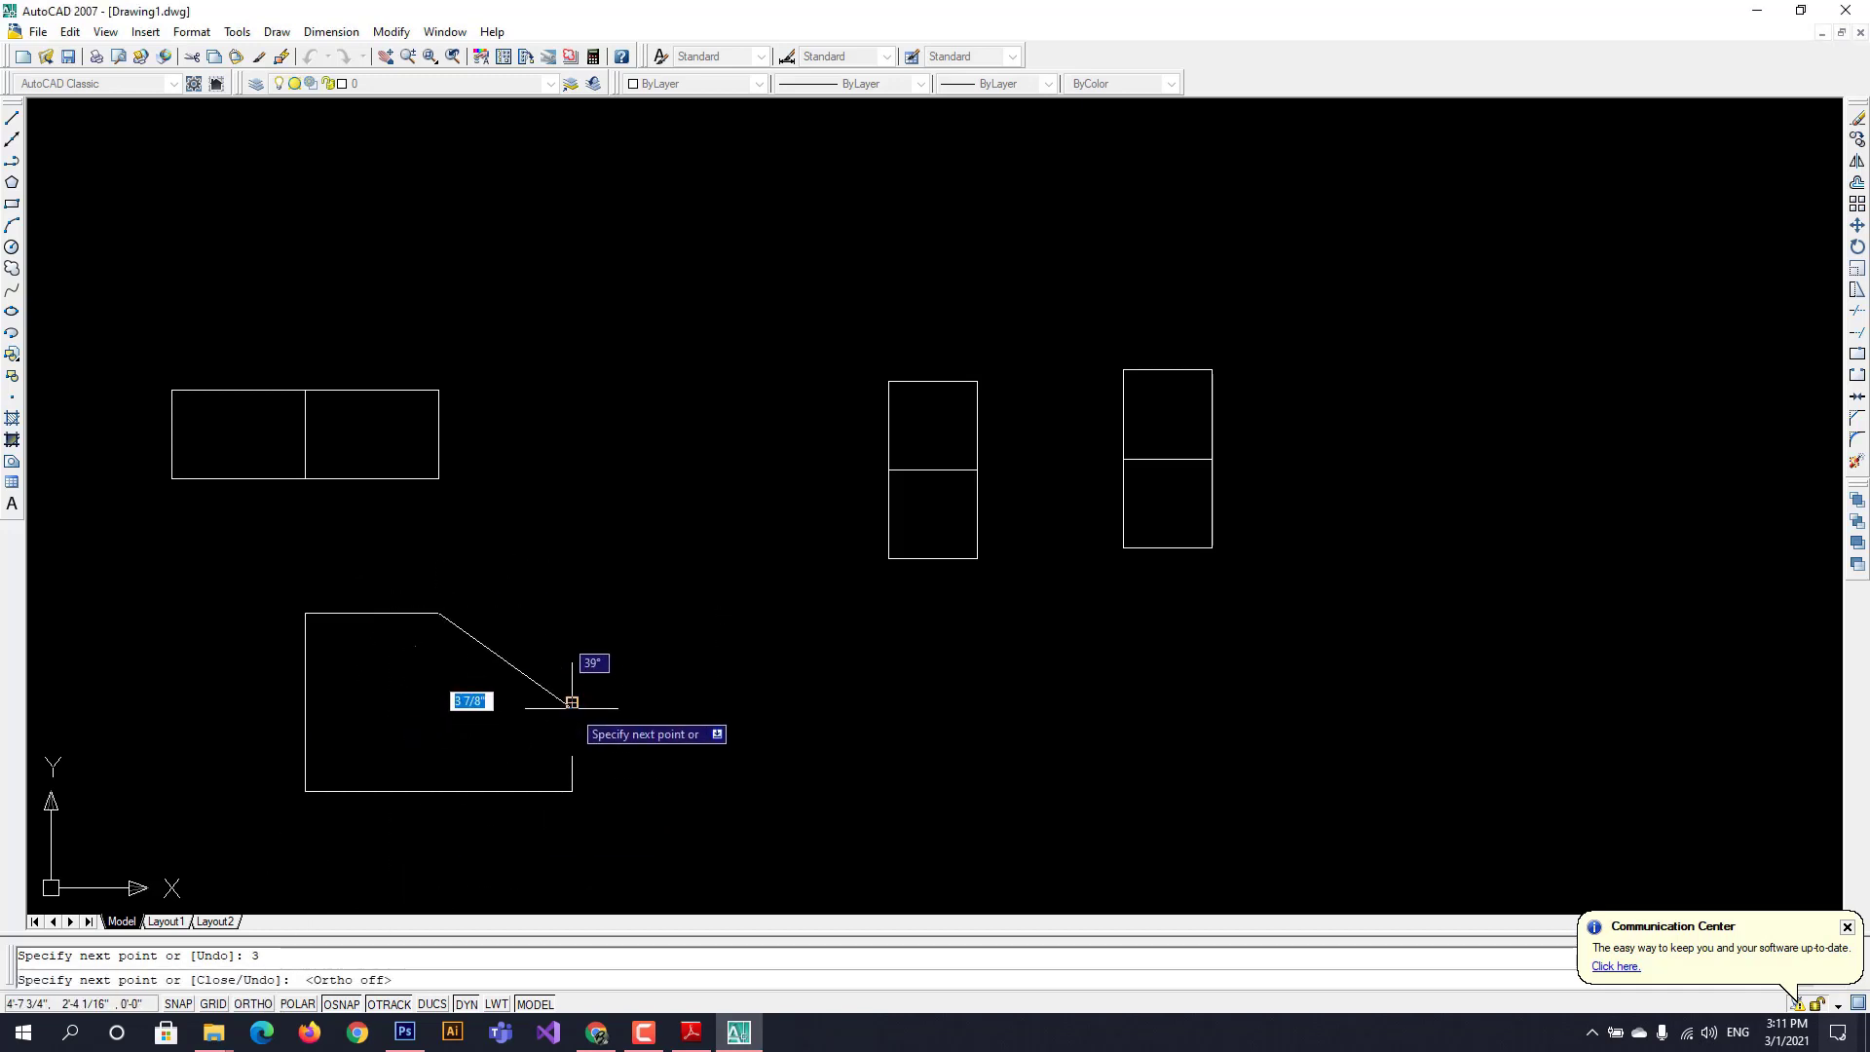
{"action": "scroll", "coordinate": [572, 702], "scroll_direction": "up", "scroll_amount": 5}
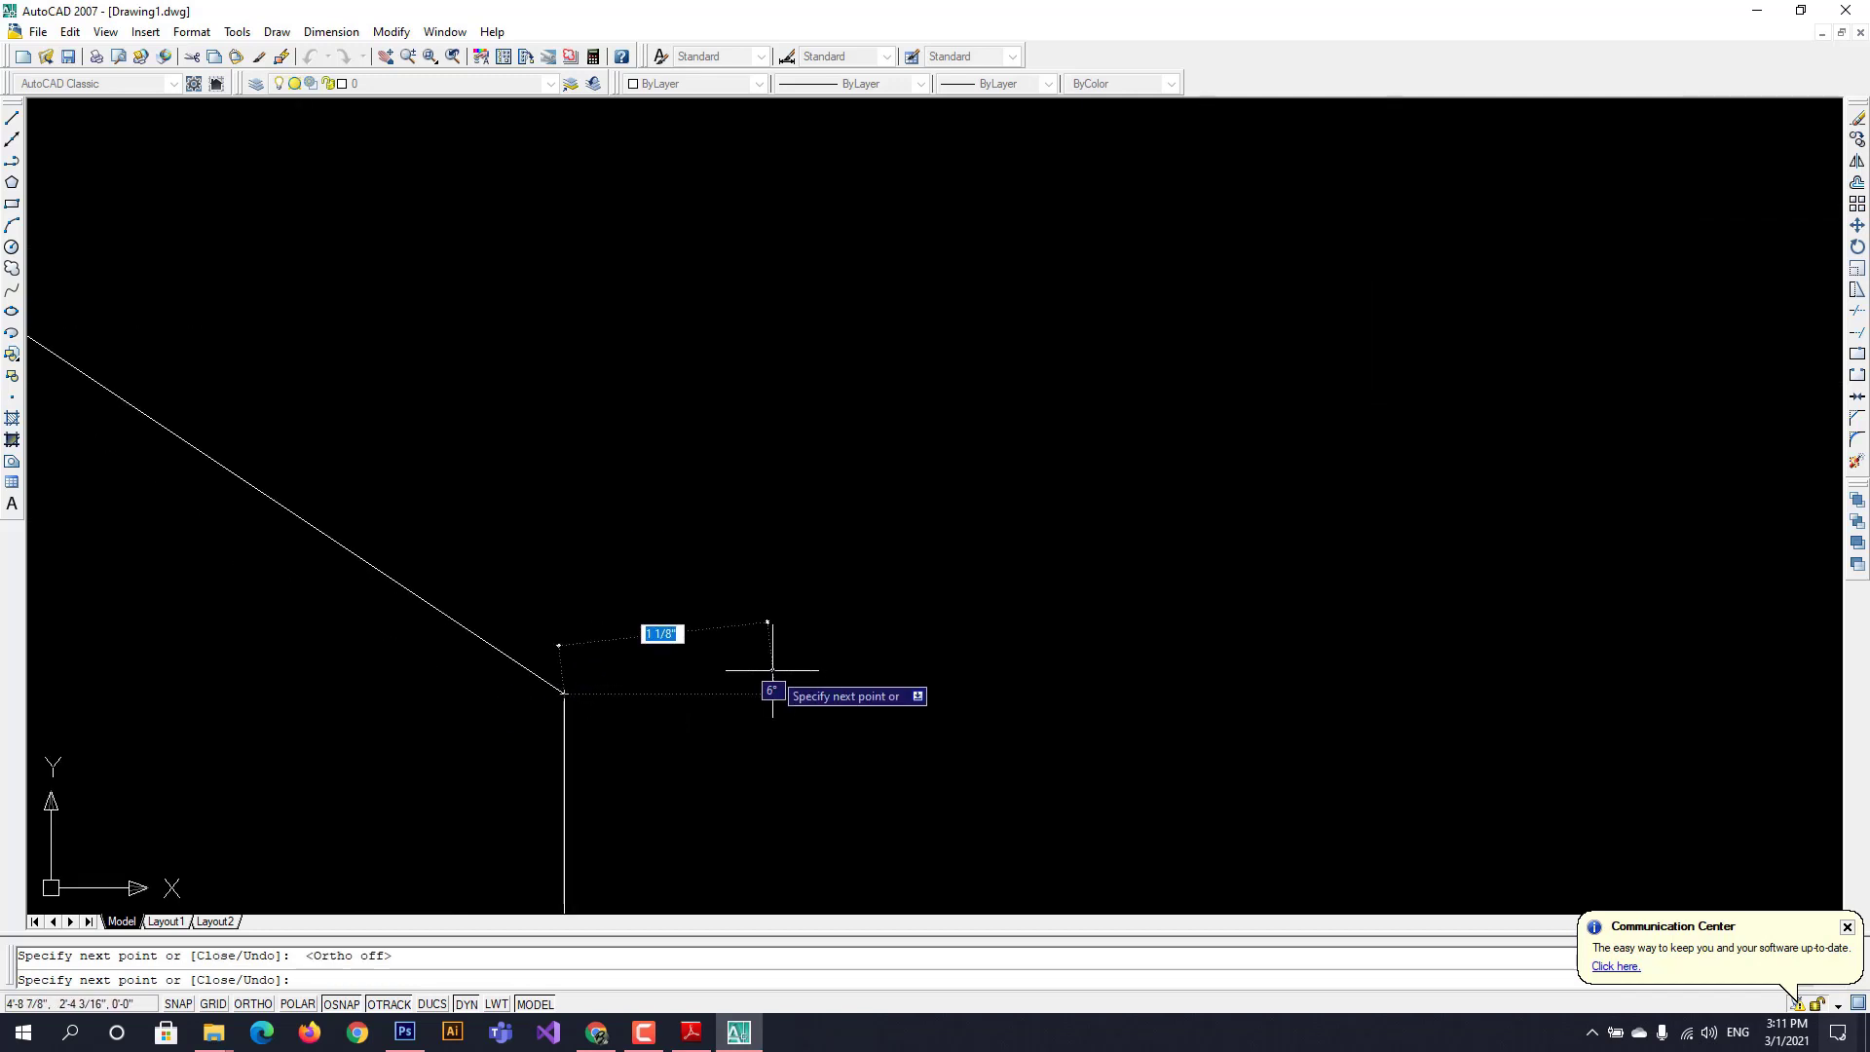
{"action": "key", "text": "Escape"}
- Move the whole two-rectangle top view left and slightly up, closer to the isometric drawing
{"action": "scroll", "coordinate": [761, 671], "scroll_direction": "down", "scroll_amount": 10}
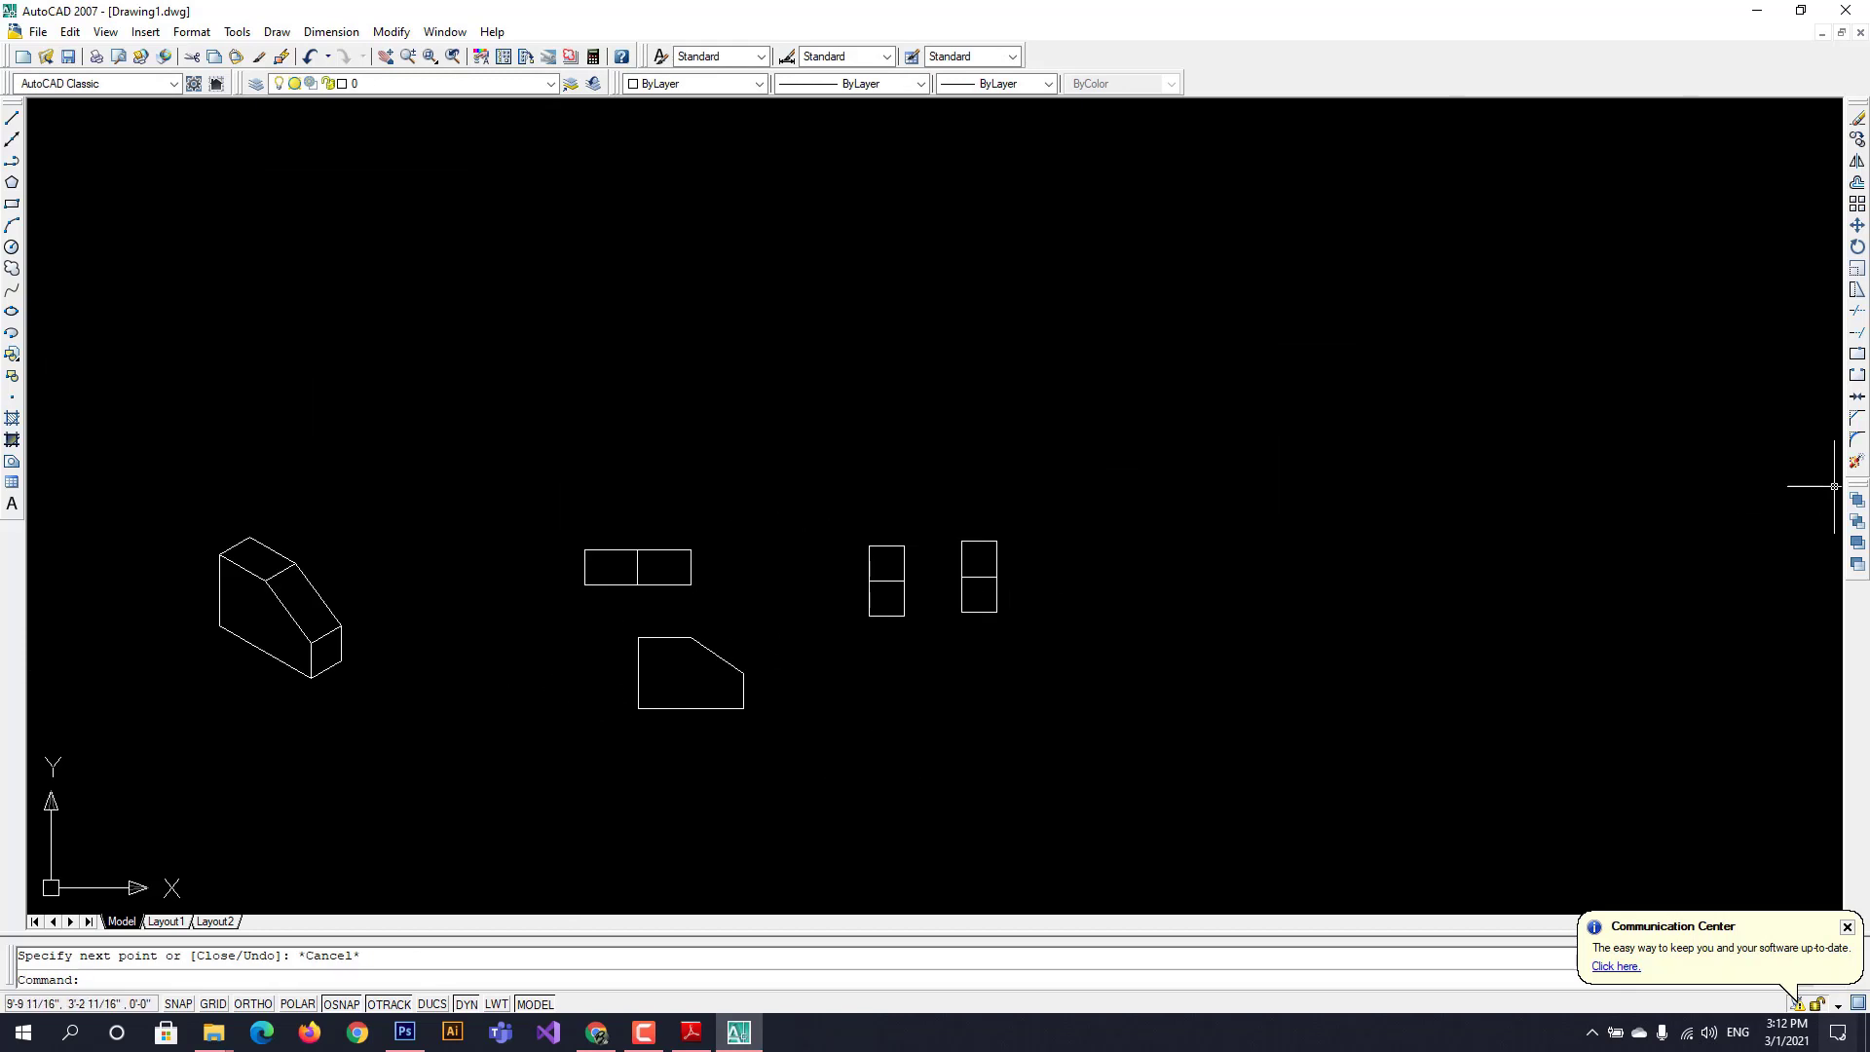
{"action": "left_click", "coordinate": [1857, 227]}
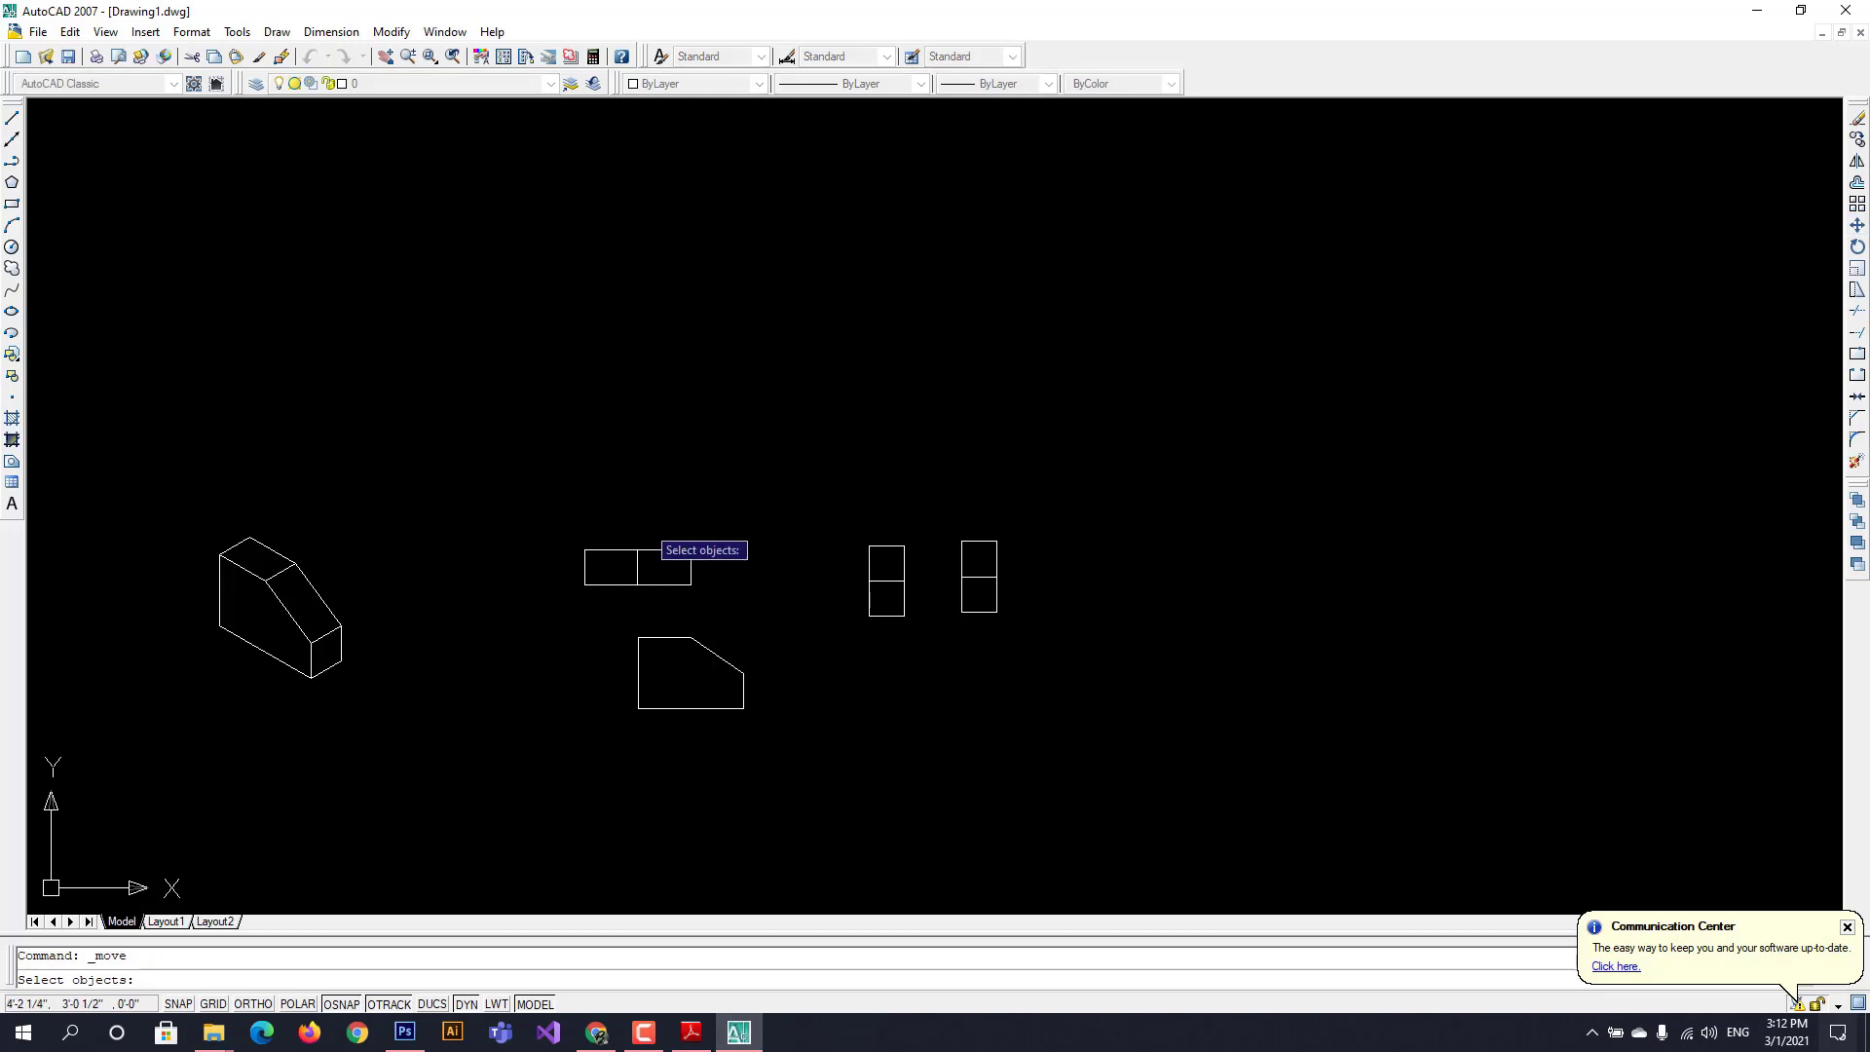
{"action": "left_click", "coordinate": [557, 519]}
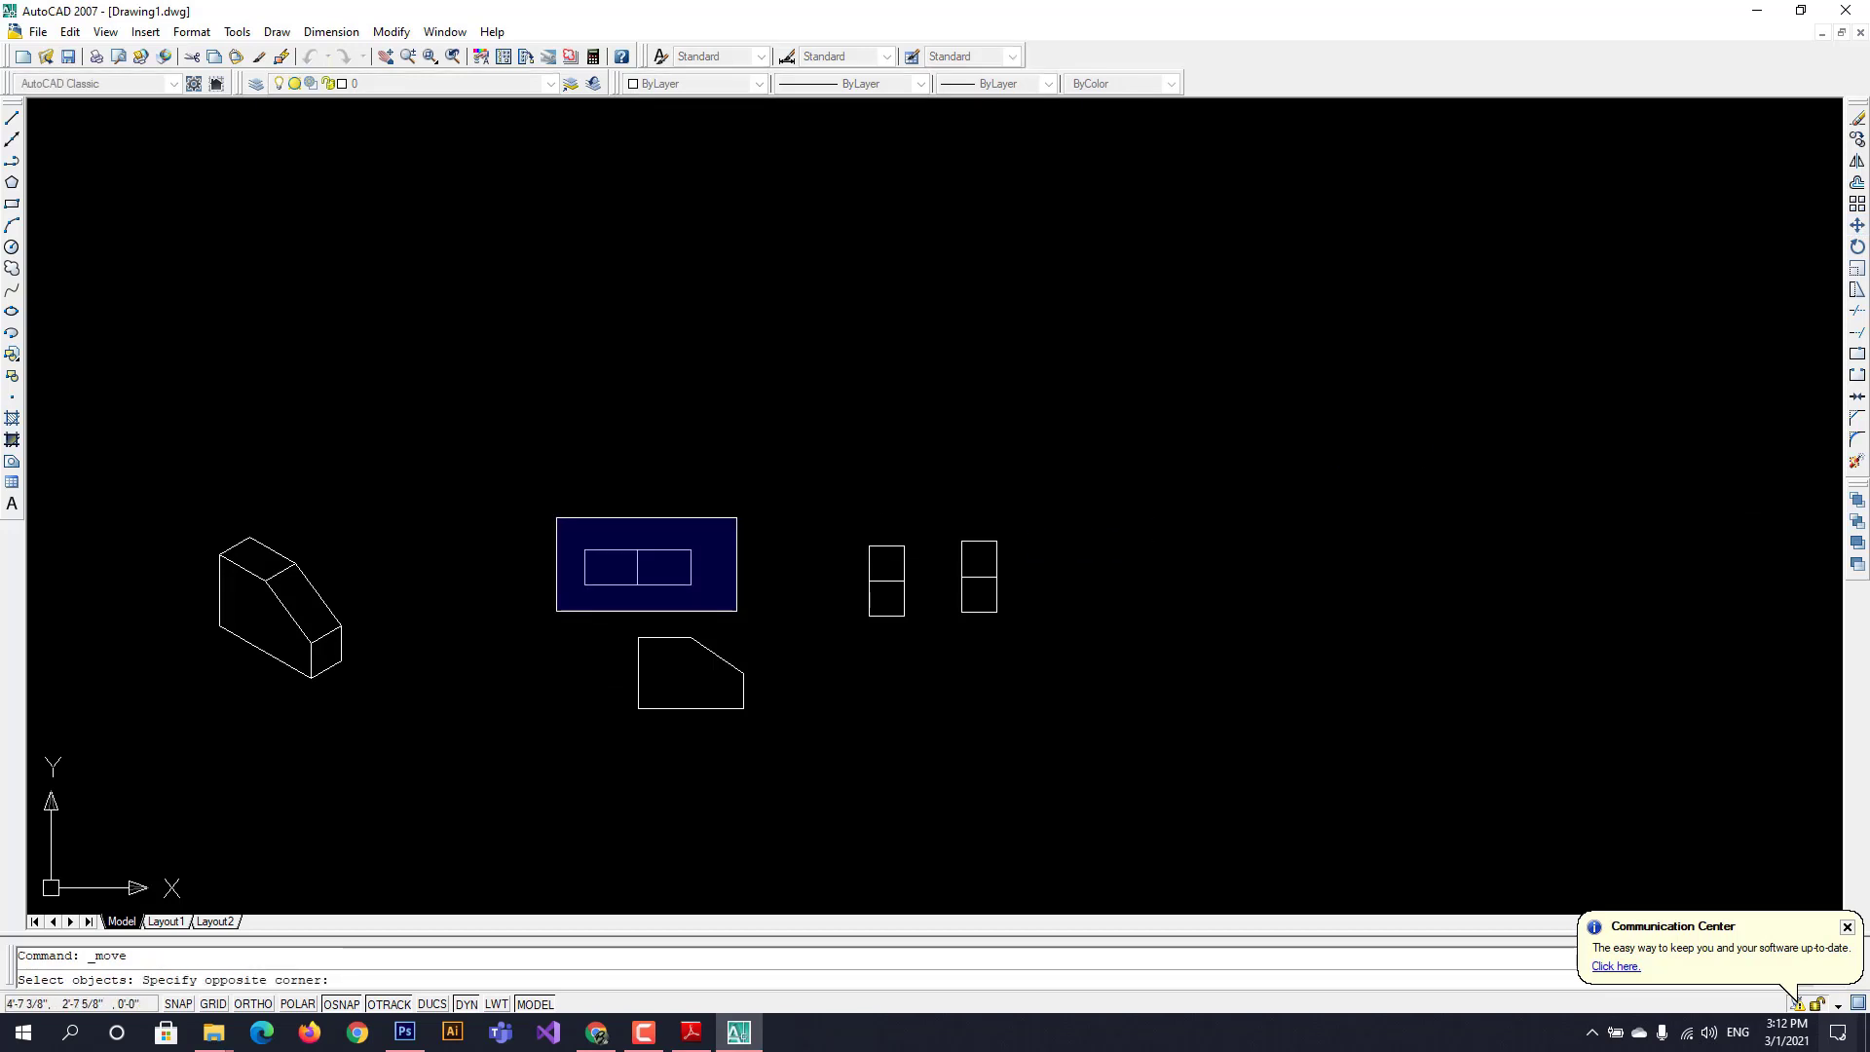
{"action": "left_click", "coordinate": [730, 612]}
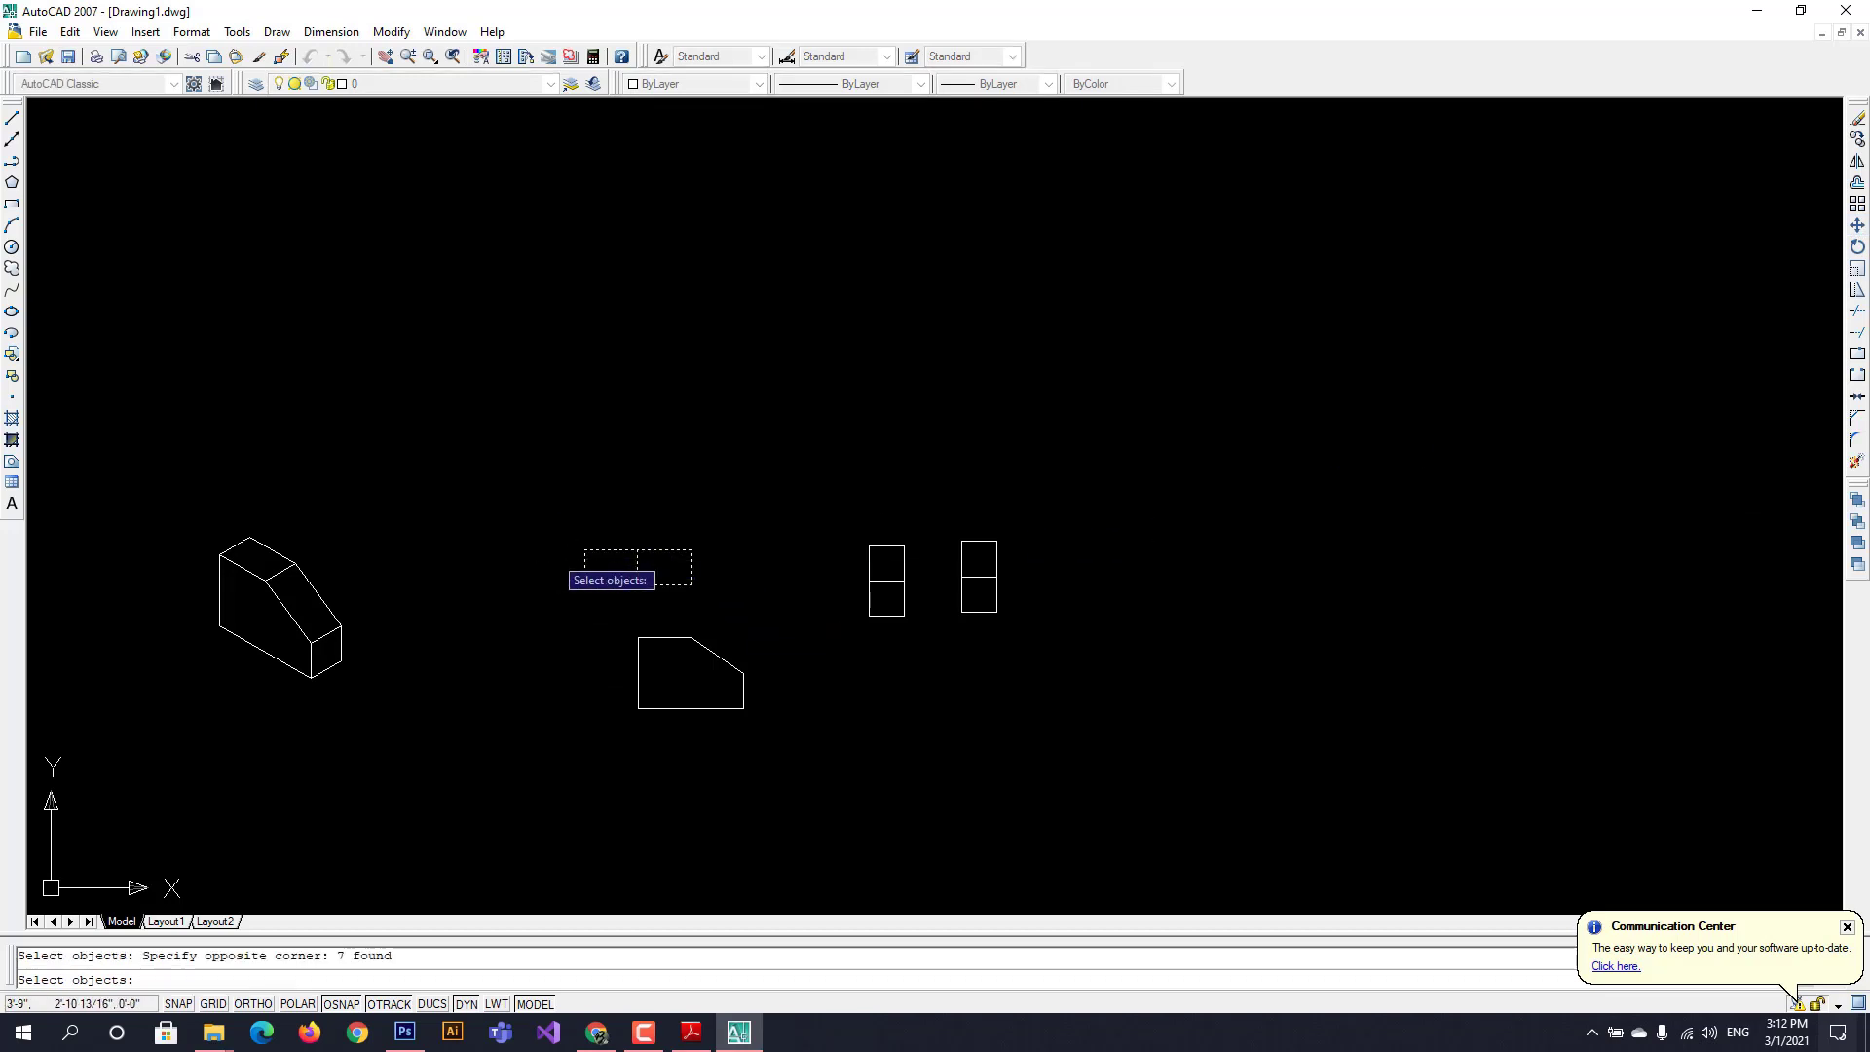
{"action": "key", "text": "Return"}
{"action": "left_click", "coordinate": [553, 554]}
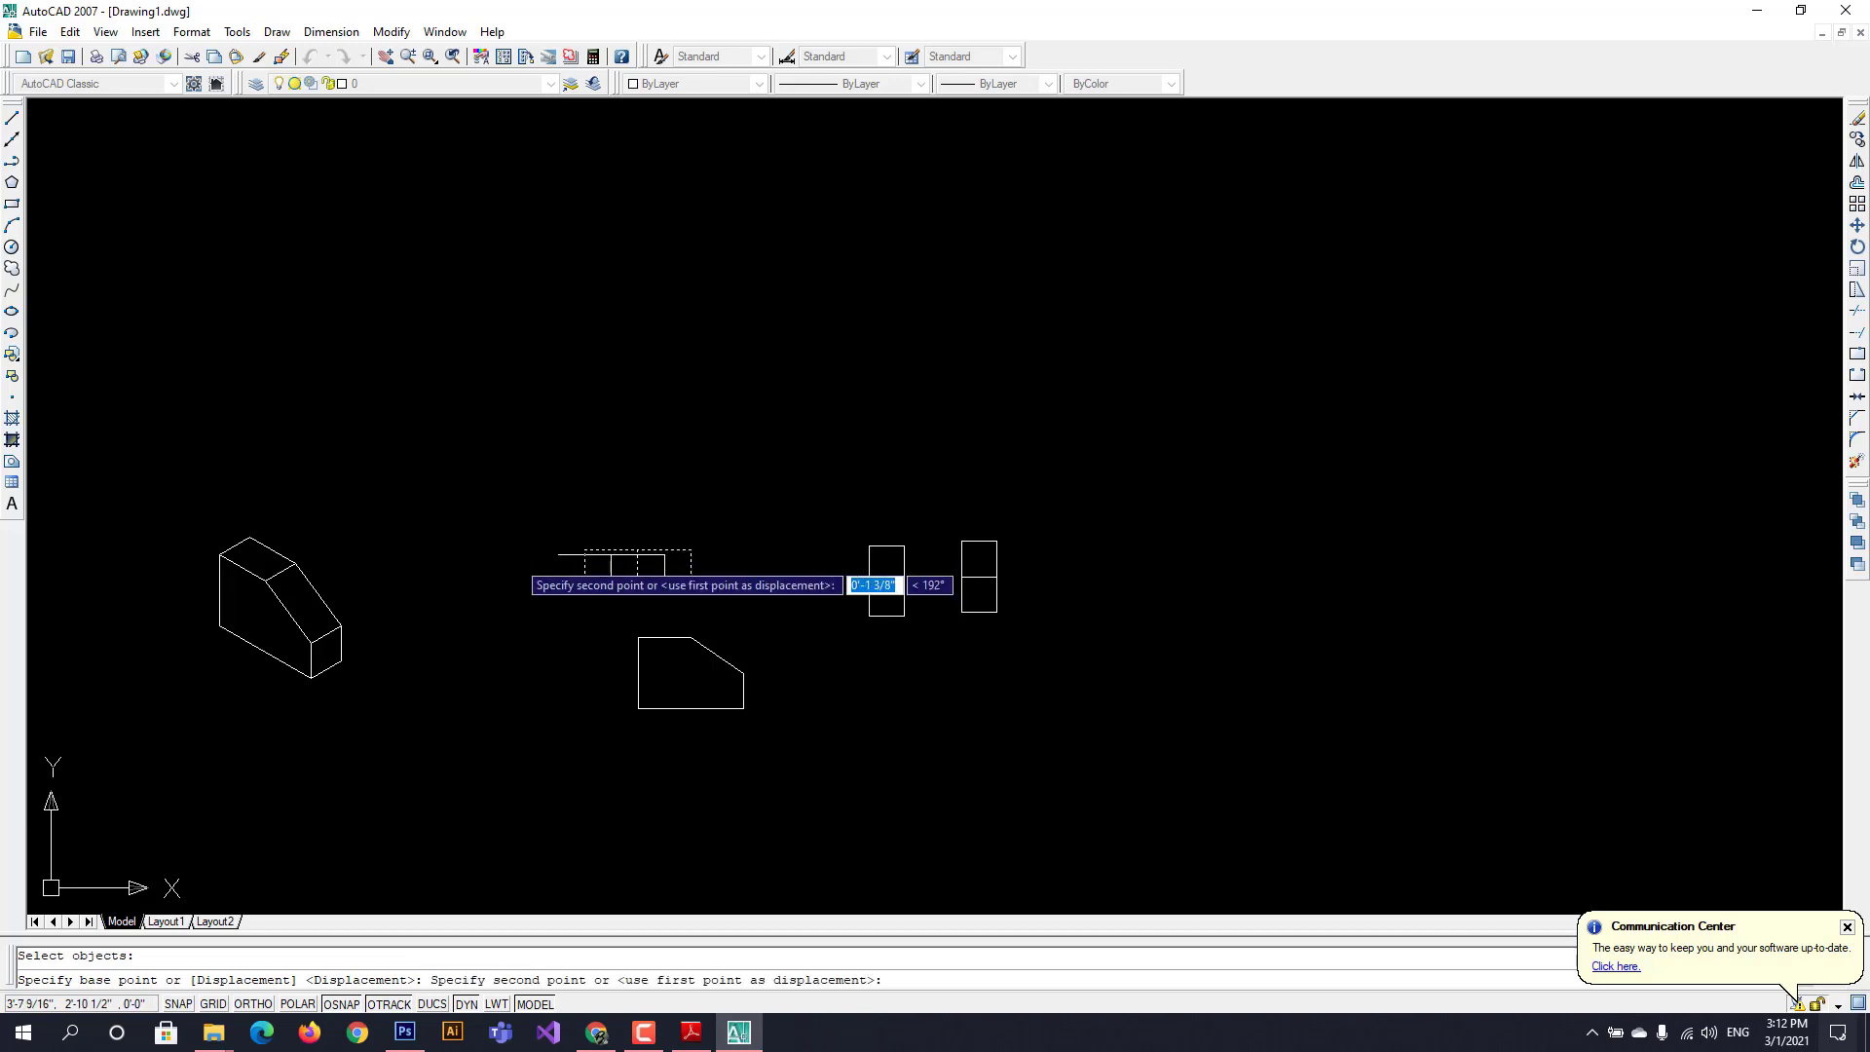
{"action": "left_click", "coordinate": [471, 538]}
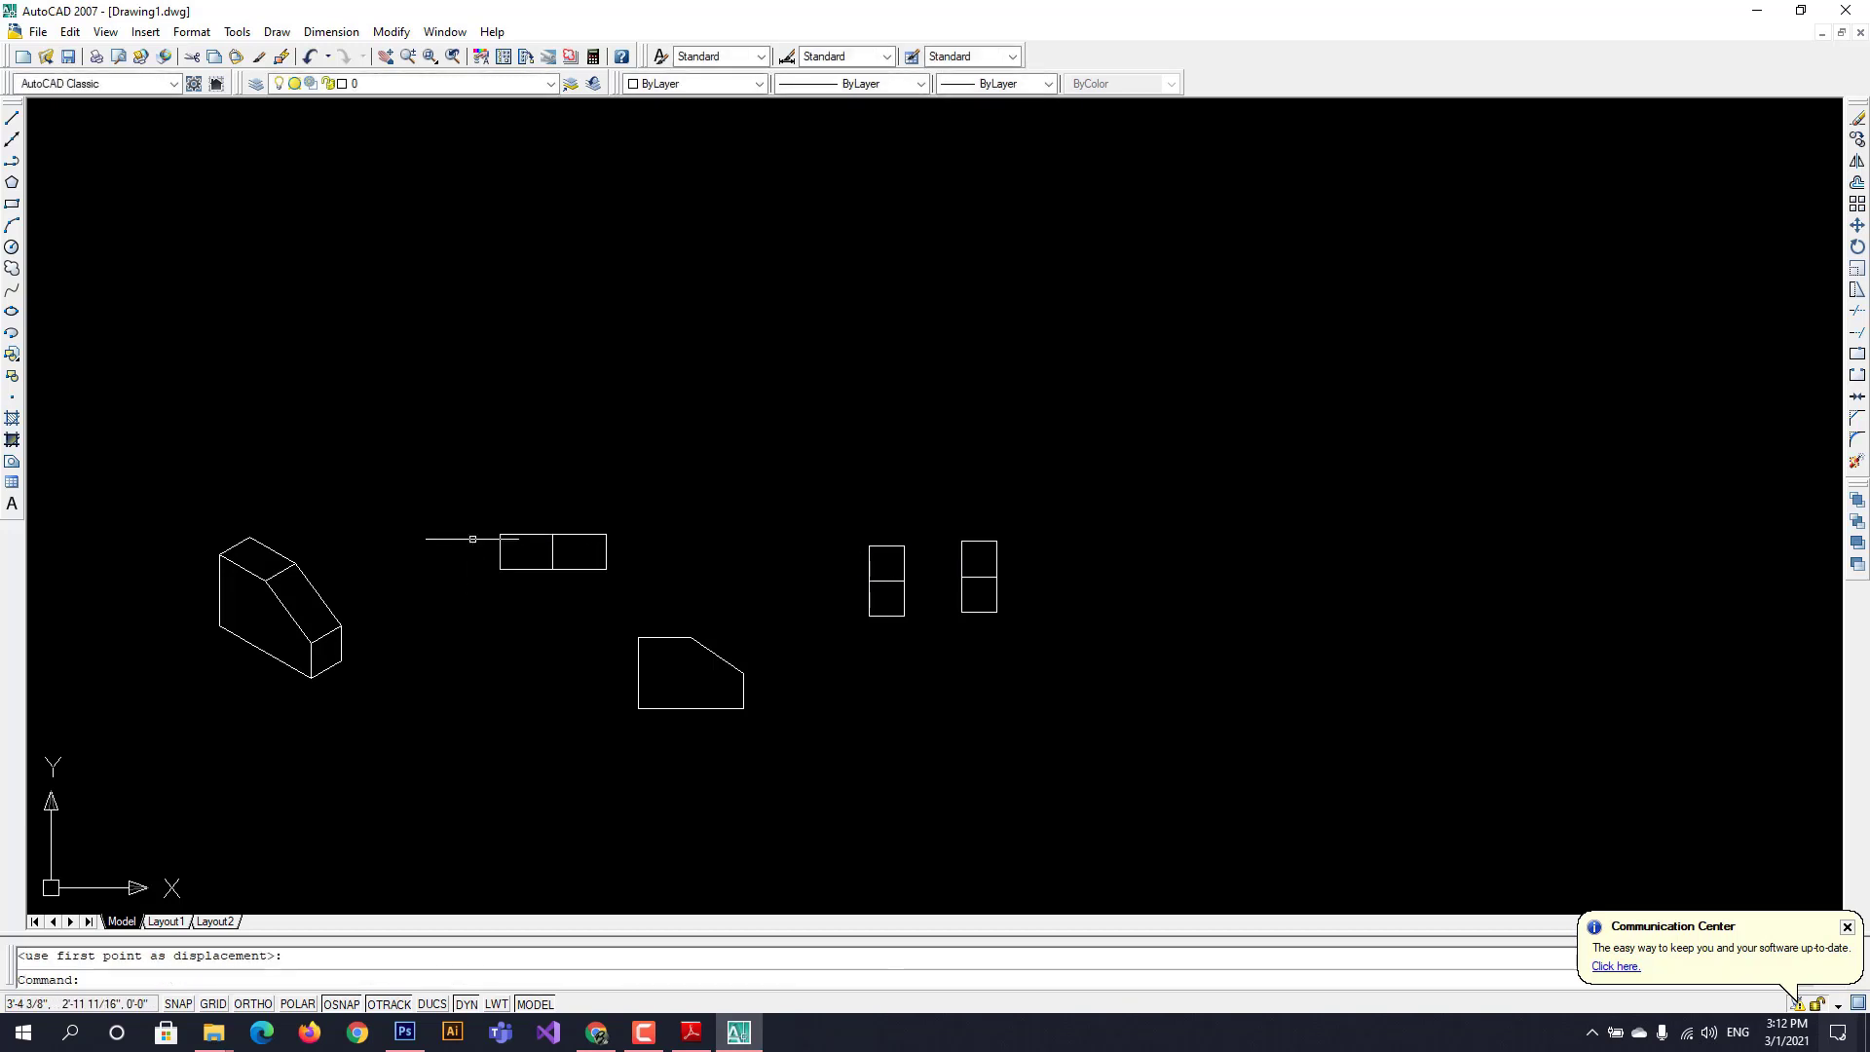
- Move the nearer stacked-square side view about 9.5 inches left and slightly up, placing it just right of the top view
{"action": "left_click", "coordinate": [859, 532]}
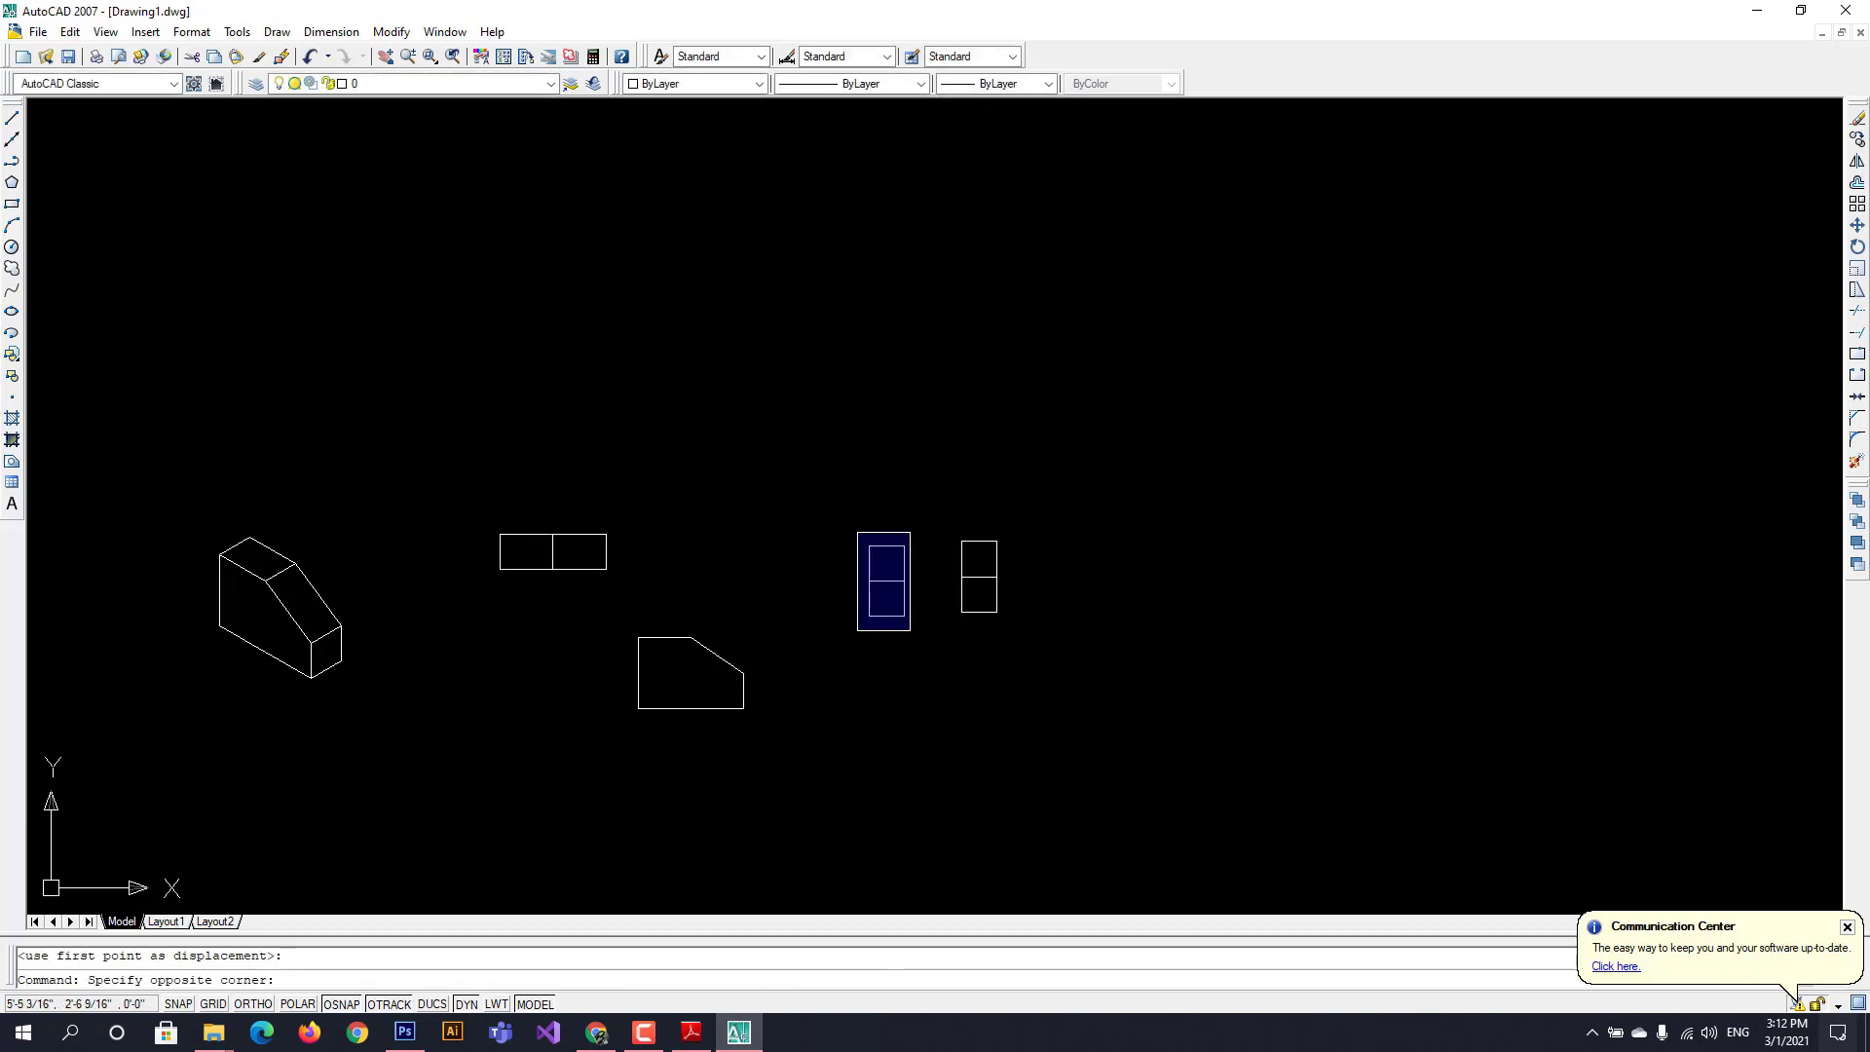
{"action": "left_click", "coordinate": [910, 629]}
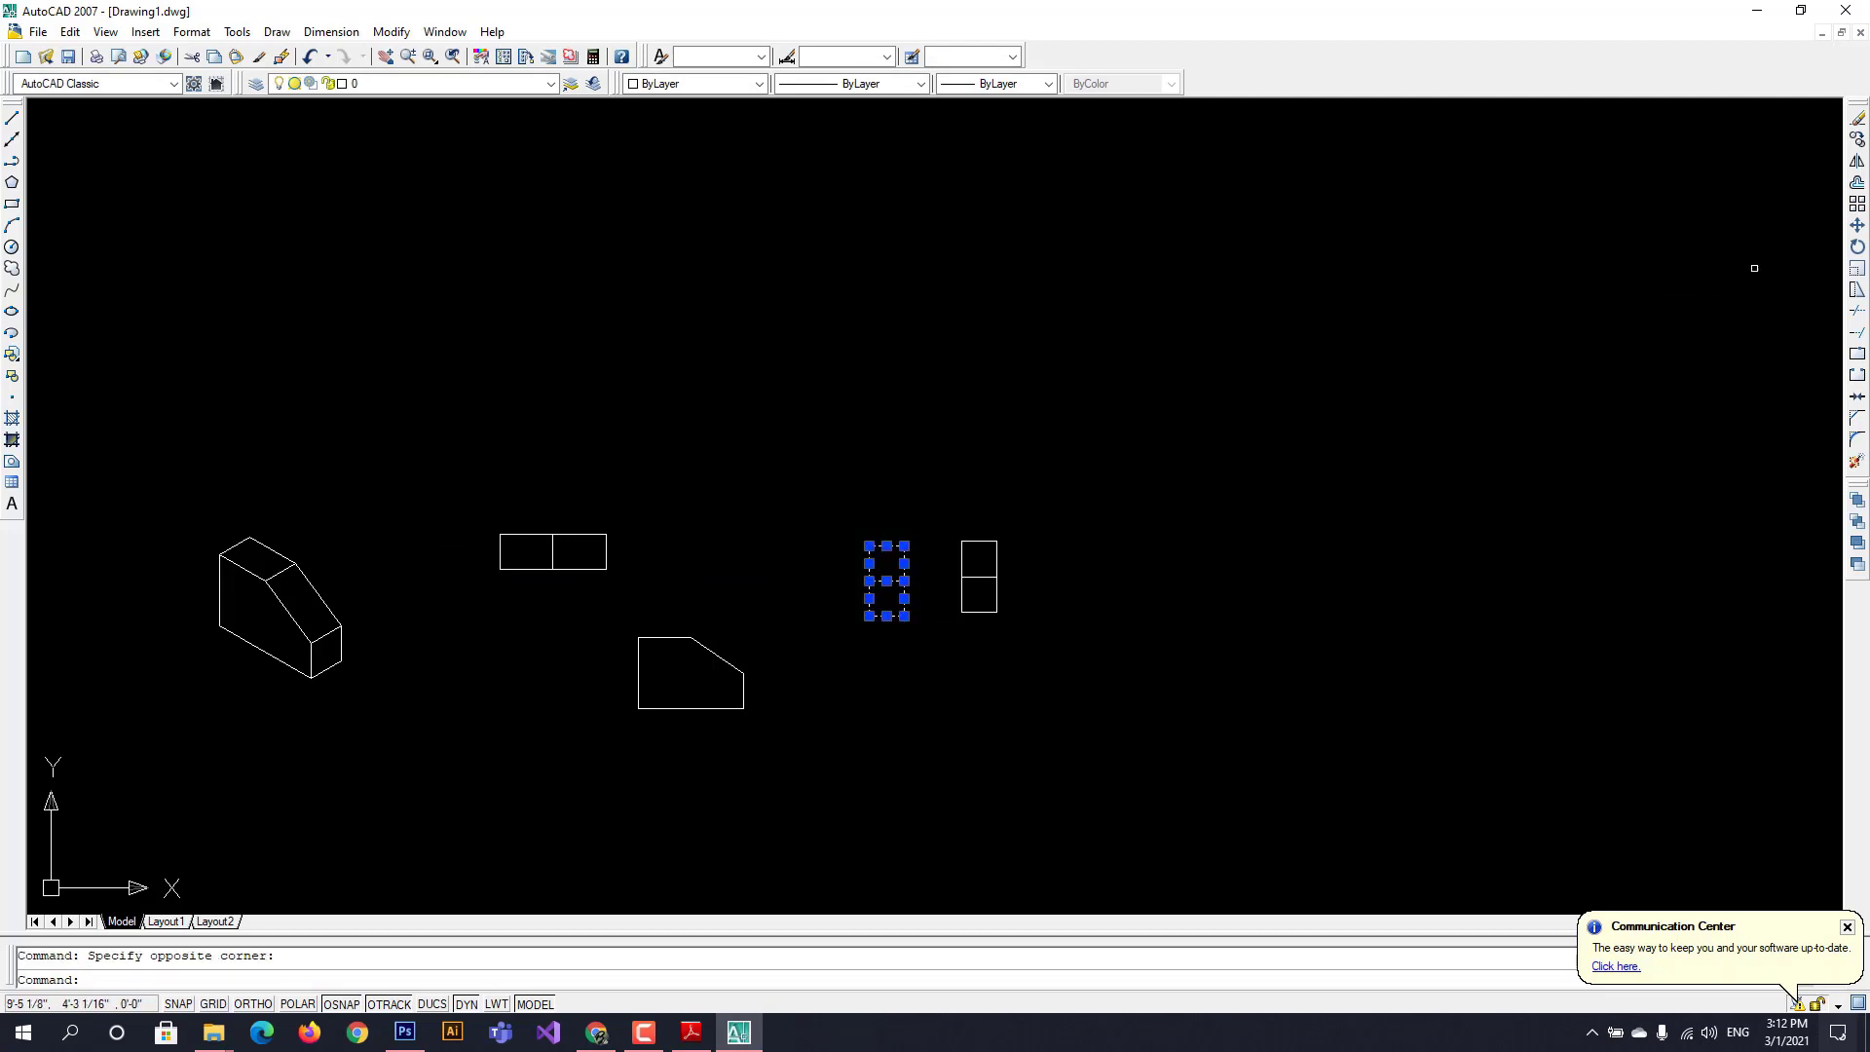
{"action": "left_click", "coordinate": [1858, 226]}
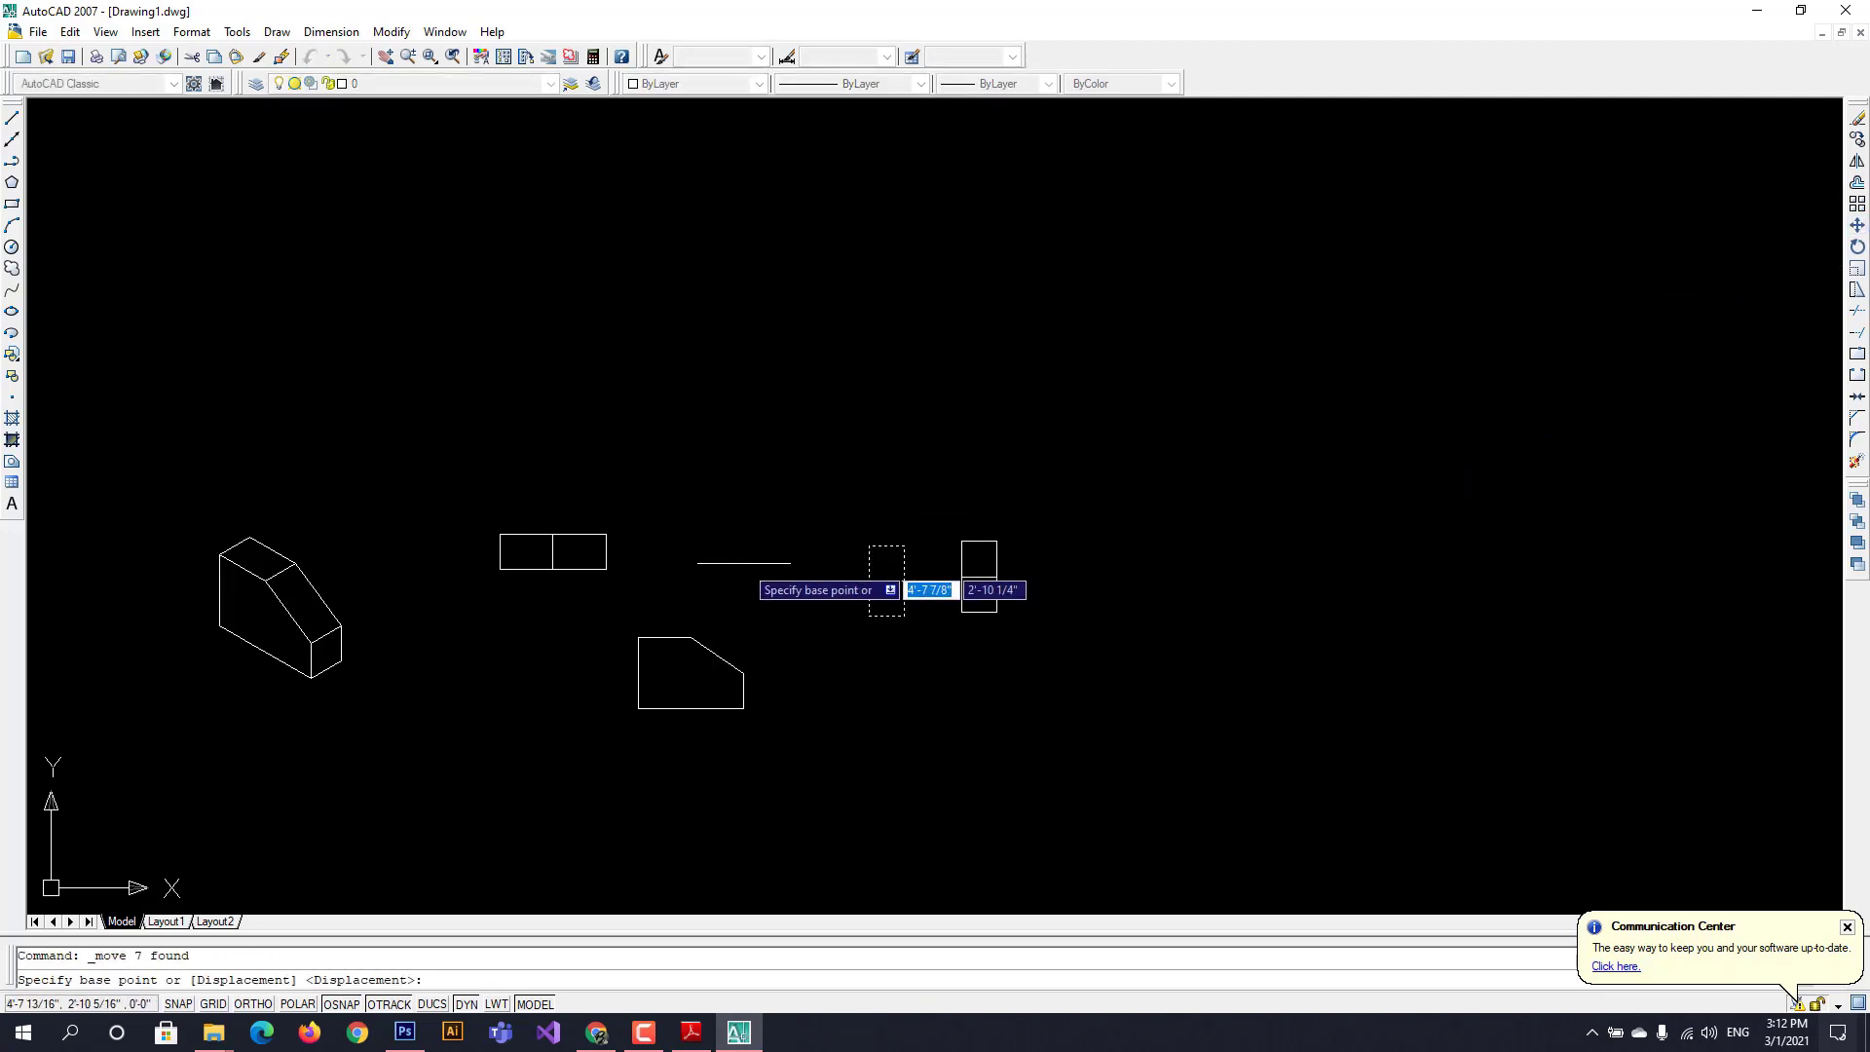
{"action": "left_click", "coordinate": [806, 571]}
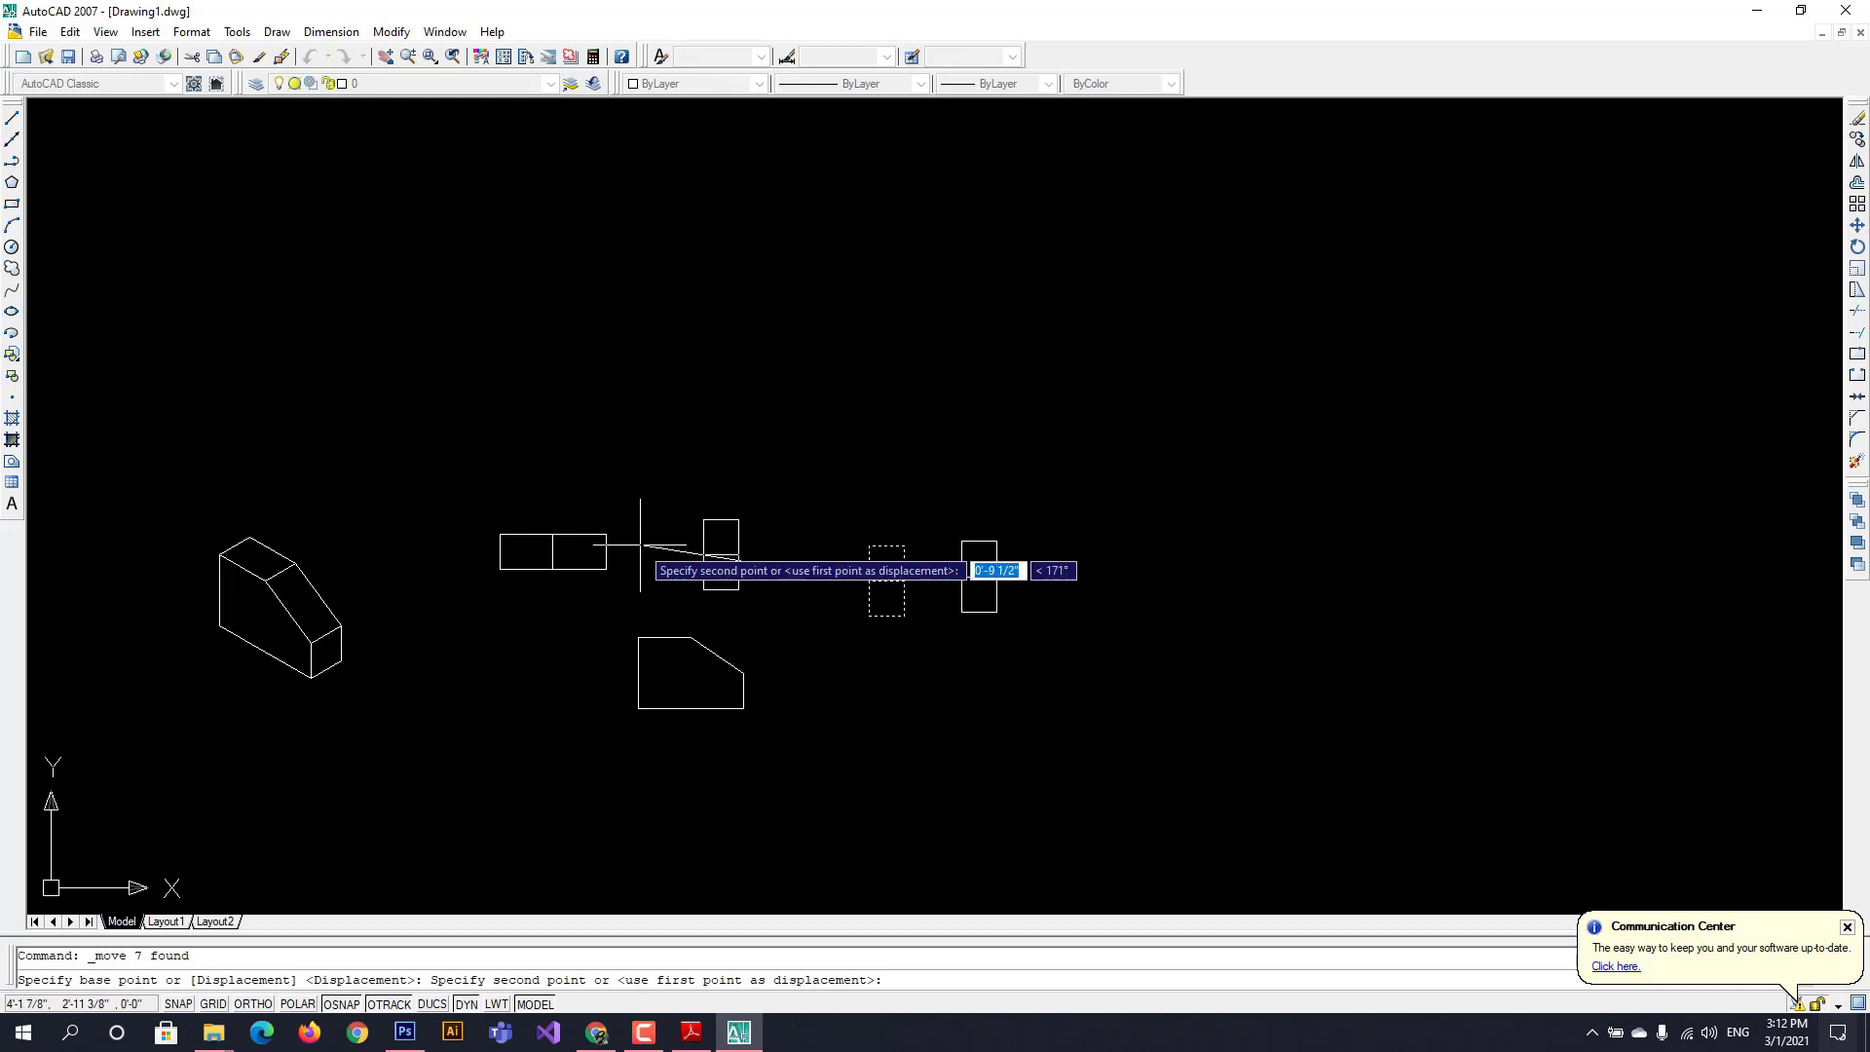
{"action": "left_click", "coordinate": [640, 544]}
- Move the farther stacked-square side view left and slightly up, in line beside the other side view
{"action": "left_click", "coordinate": [945, 504]}
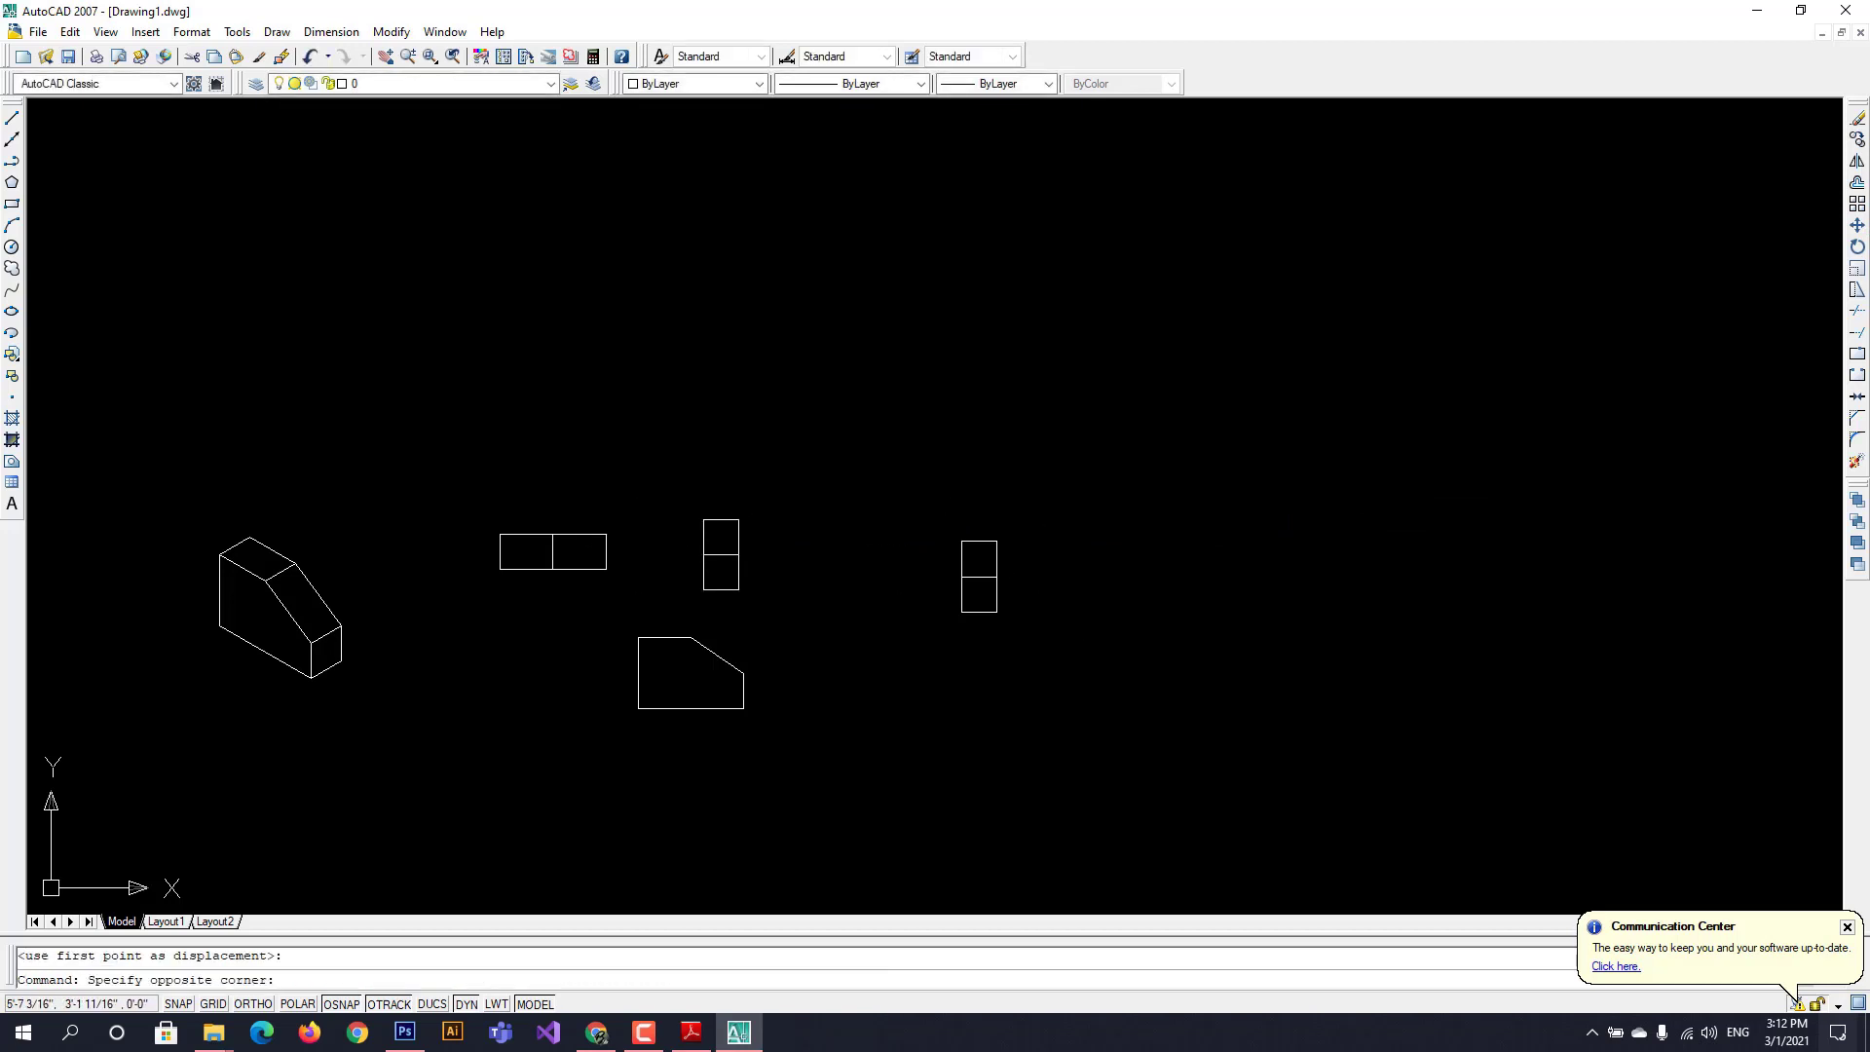
{"action": "left_click", "coordinate": [1054, 648]}
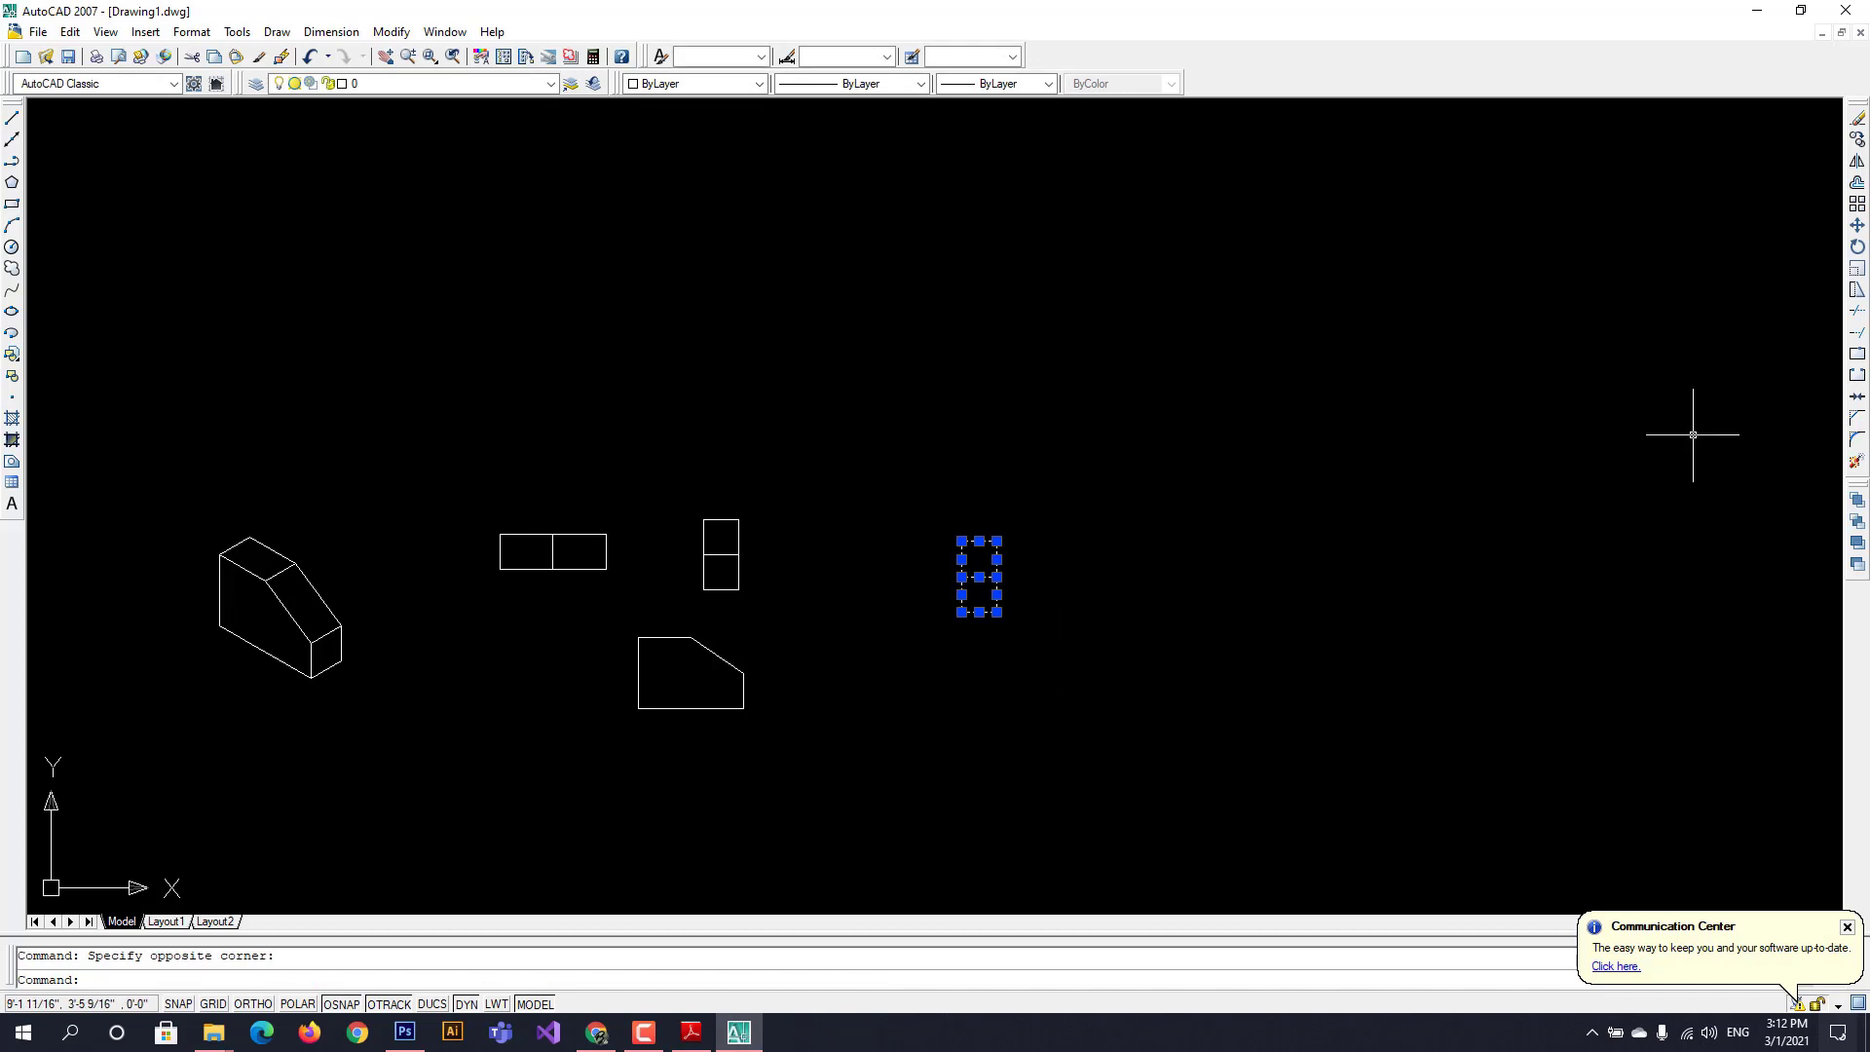
{"action": "left_click", "coordinate": [1858, 227]}
{"action": "left_click", "coordinate": [897, 586]}
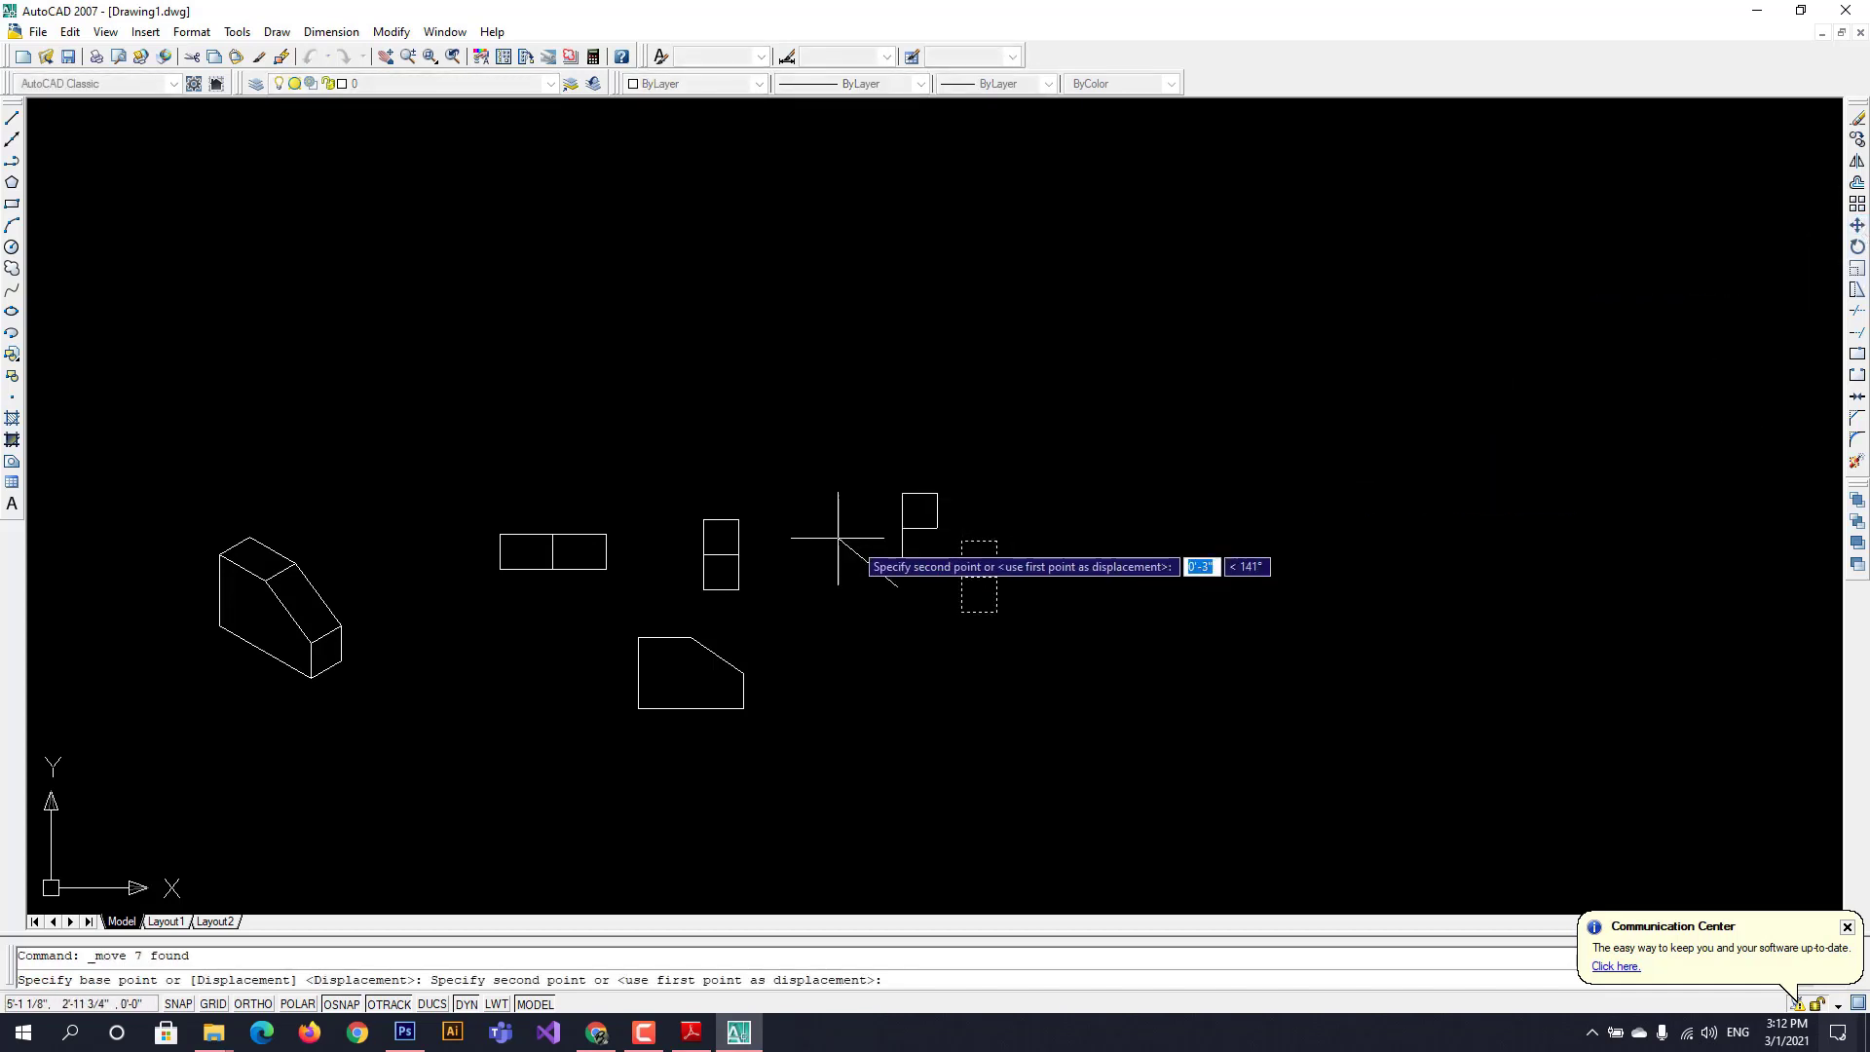
{"action": "left_click", "coordinate": [762, 560]}
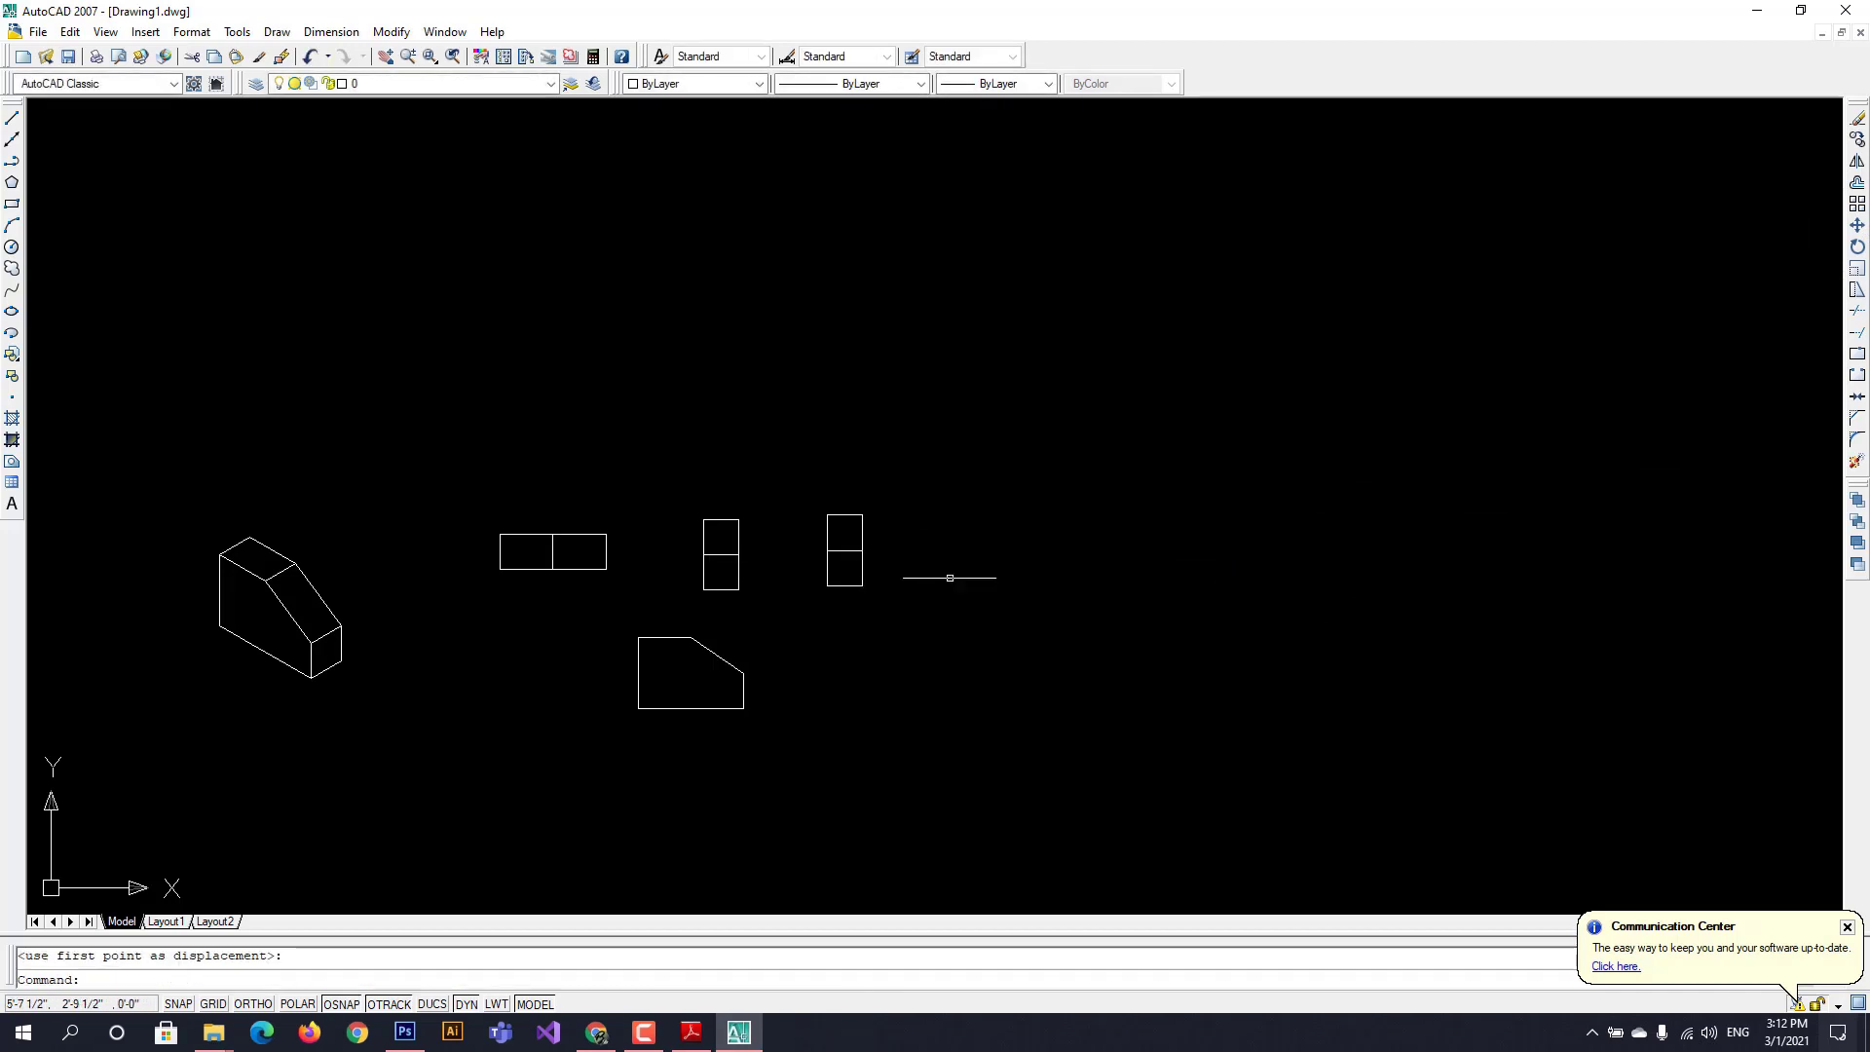
- Move the five-sided front view up and right to line it up beyond the two side views
{"action": "left_click", "coordinate": [619, 632]}
{"action": "left_click", "coordinate": [804, 754]}
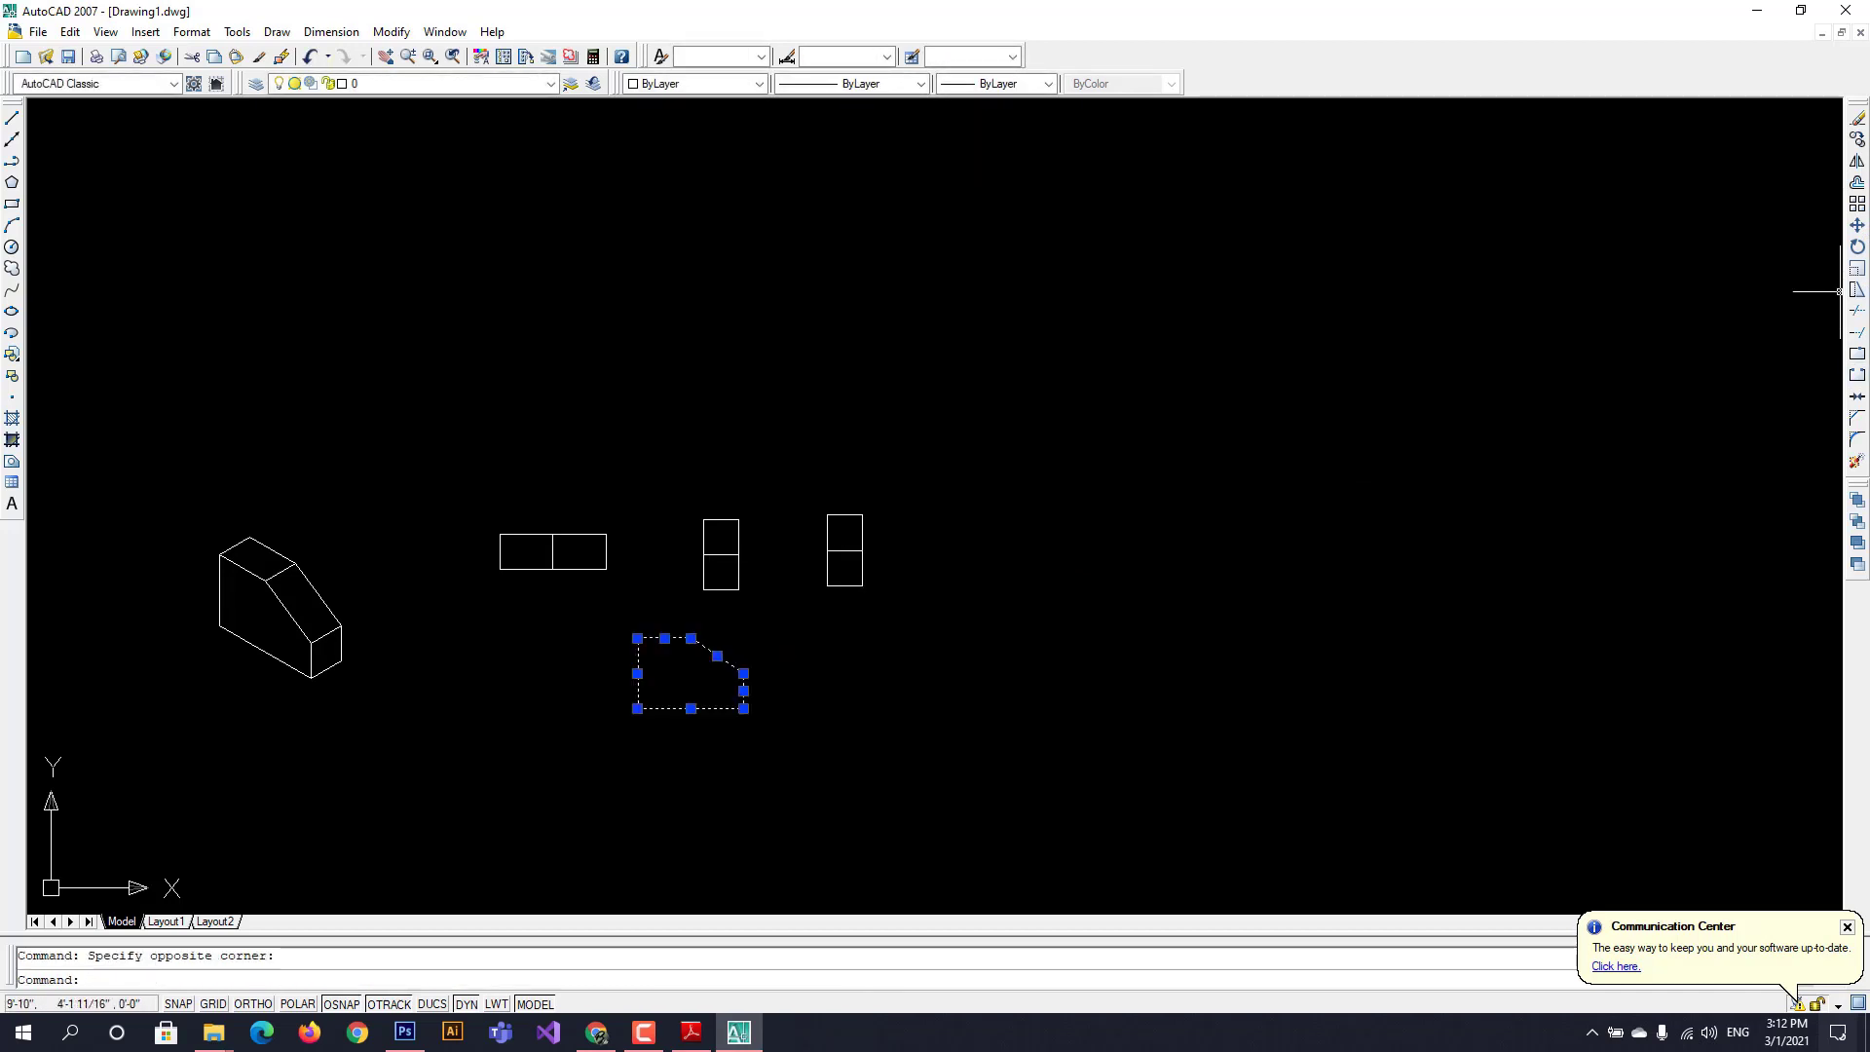
{"action": "left_click", "coordinate": [1858, 225]}
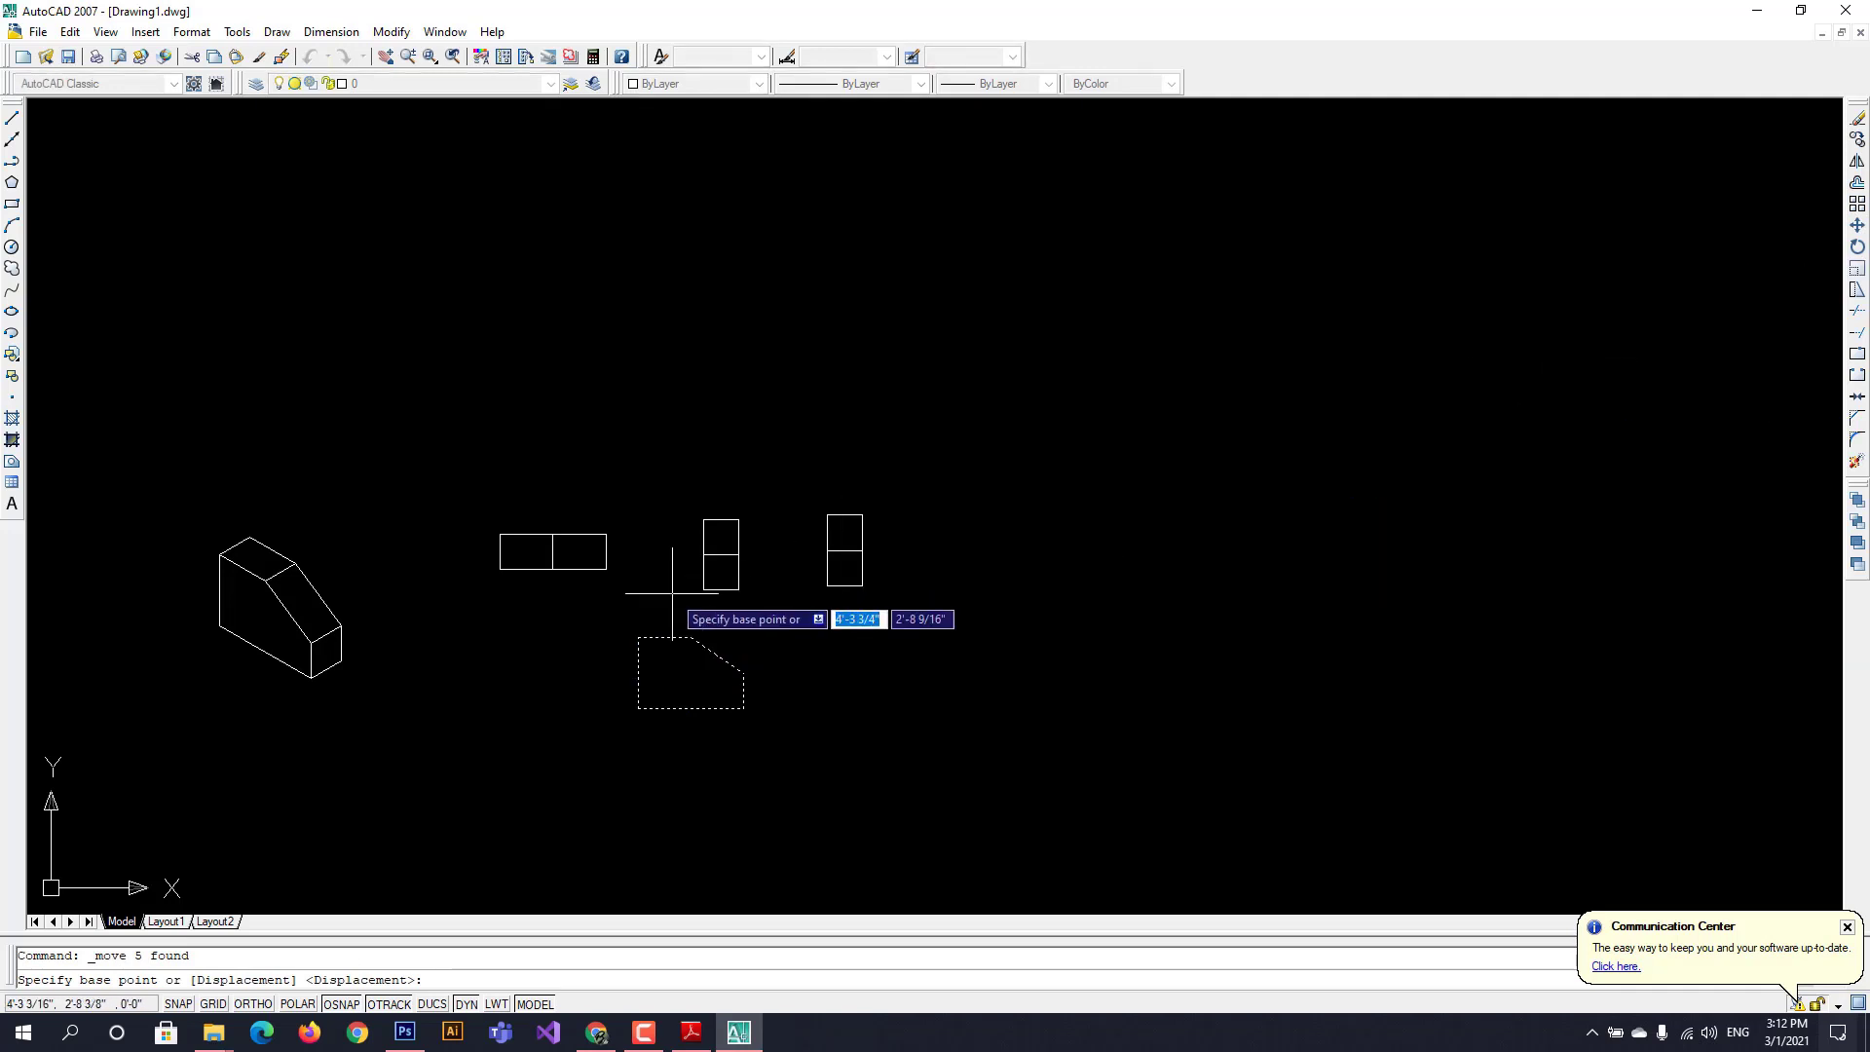
{"action": "left_click", "coordinate": [653, 620]}
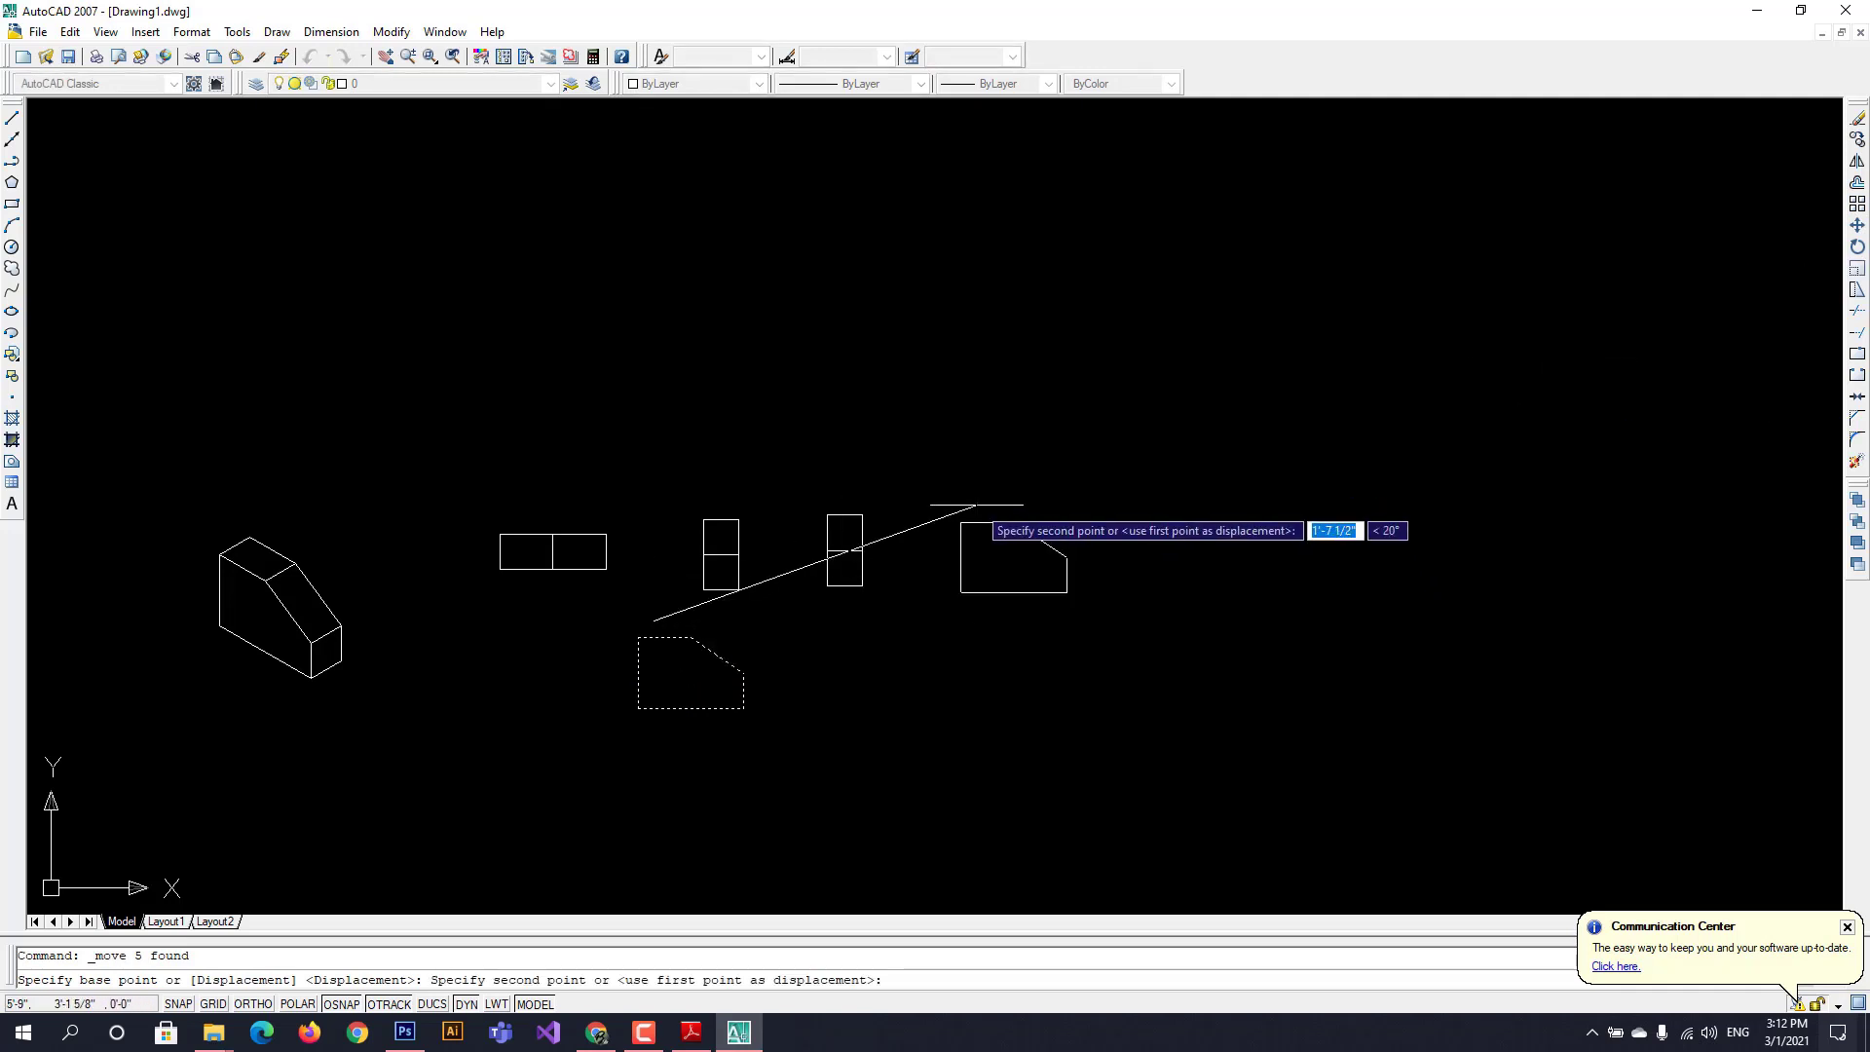